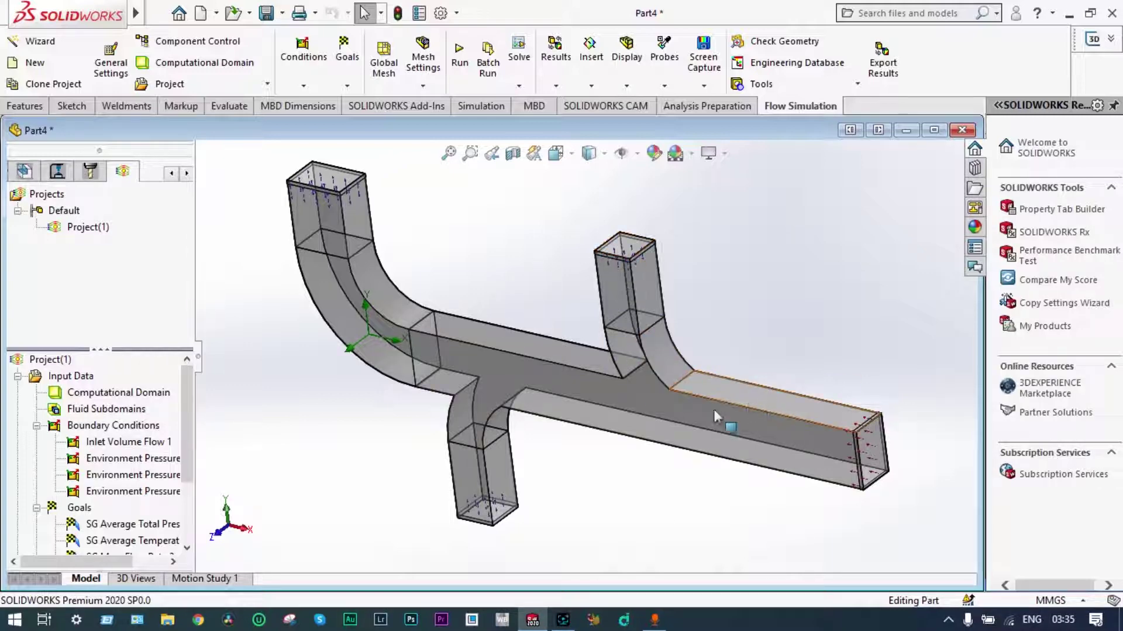
Inspect the finished branched duct model with its flow boundary conditions from several viewing angles.
{"action": "middle_click_drag", "start_coordinate": [507, 302], "coordinate": [501, 276]}
{"action": "scroll", "coordinate": [521, 294], "scroll_direction": "down", "scroll_amount": 2}
{"action": "scroll", "coordinate": [526, 301], "scroll_direction": "up", "scroll_amount": 2}
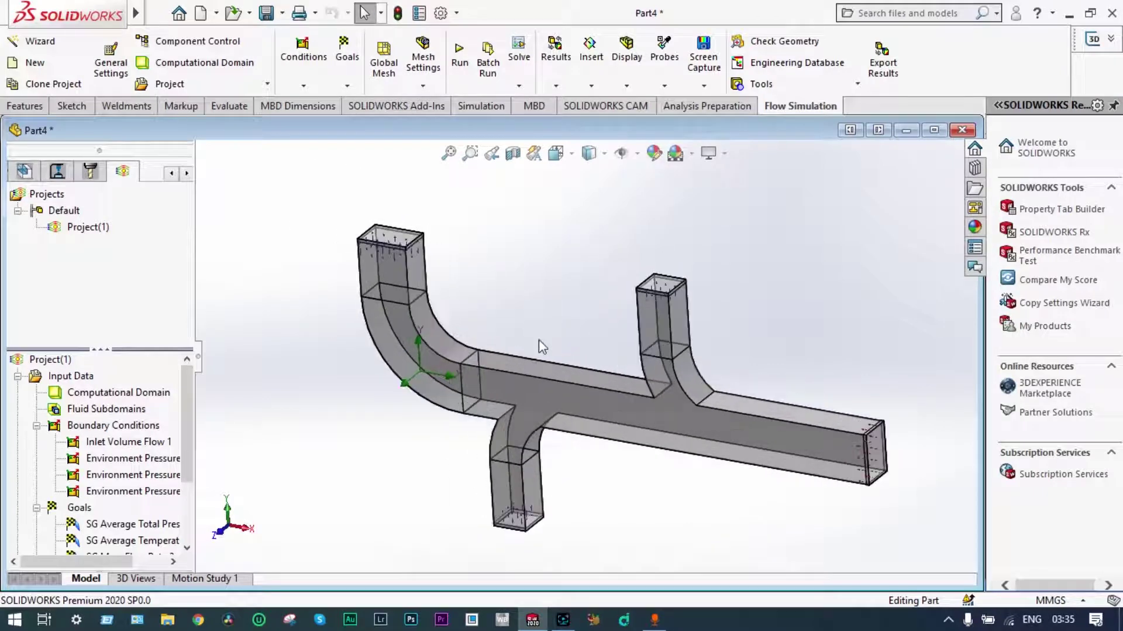
{"action": "scroll", "coordinate": [605, 451], "scroll_direction": "up", "scroll_amount": 1}
{"action": "scroll", "coordinate": [602, 451], "scroll_direction": "down", "scroll_amount": 1}
{"action": "scroll", "coordinate": [603, 451], "scroll_direction": "down", "scroll_amount": 1}
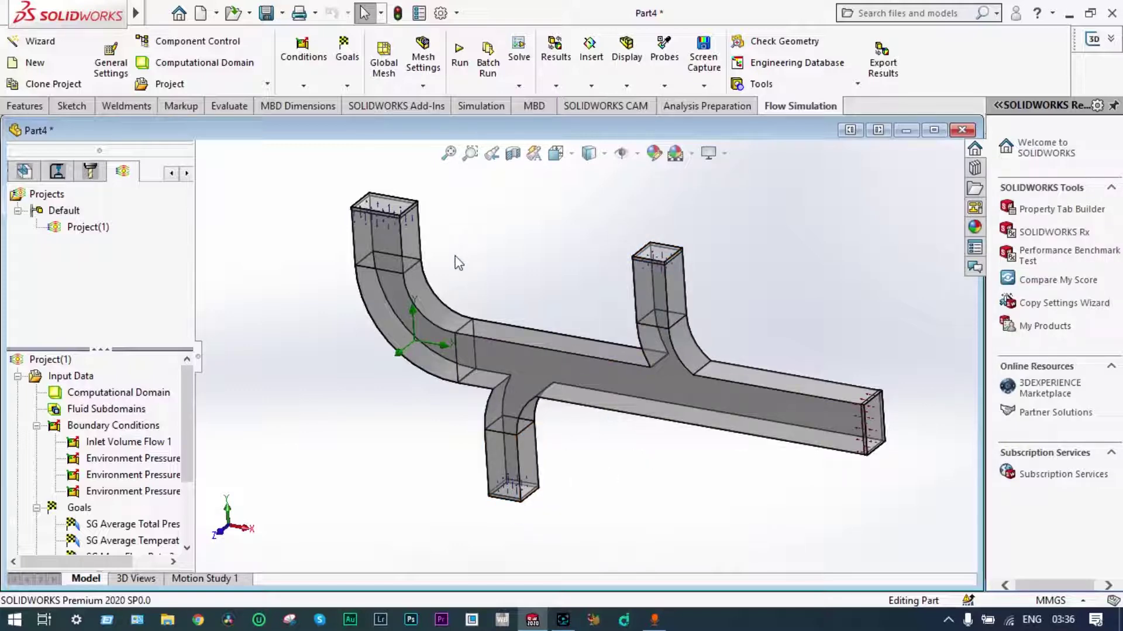
{"action": "mouse_move", "coordinate": [459, 263]}
{"action": "middle_mouse_down"}
{"action": "mouse_move", "coordinate": [462, 253]}
{"action": "mouse_move", "coordinate": [534, 258]}
{"action": "mouse_move", "coordinate": [459, 268]}
{"action": "middle_mouse_up"}
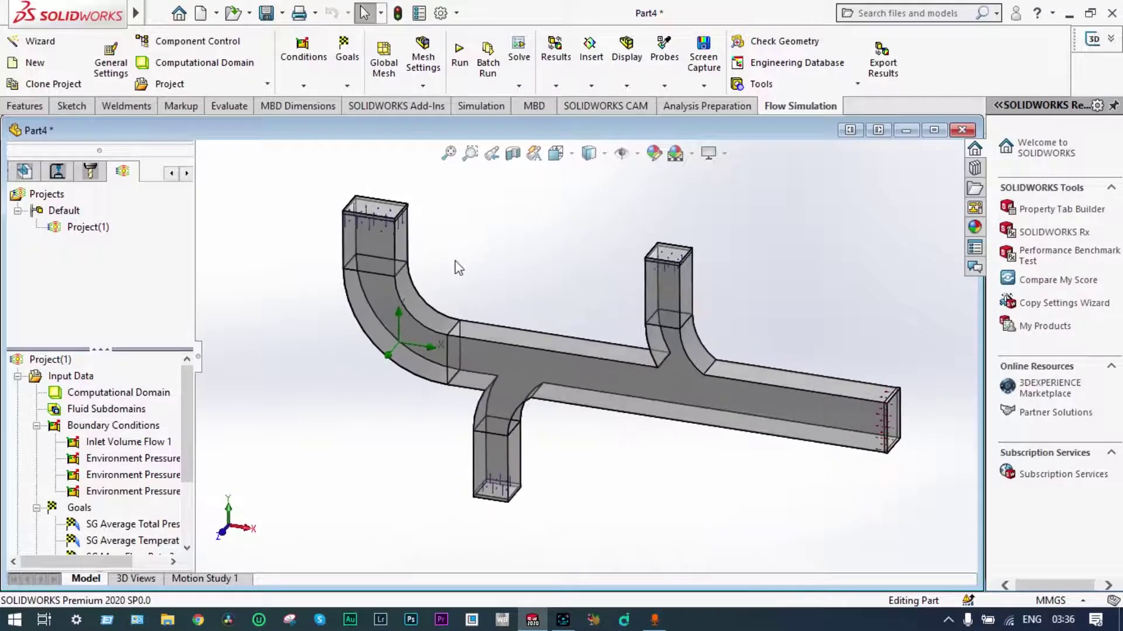
Close the finished duct part and create a new part document.
{"action": "left_click", "coordinate": [961, 131]}
{"action": "left_click", "coordinate": [551, 331]}
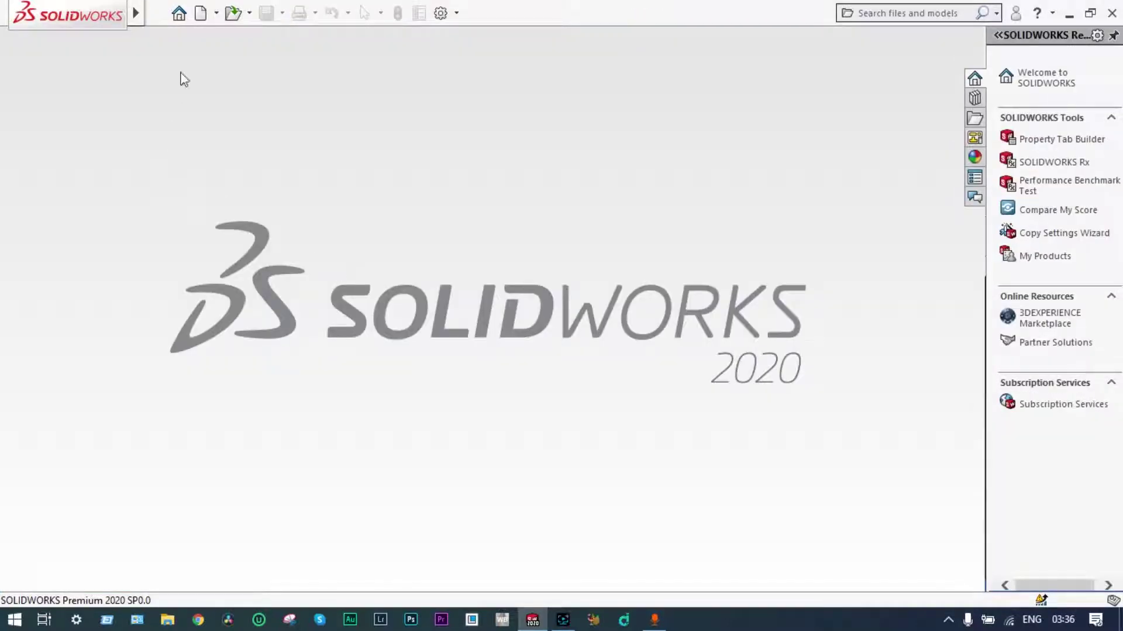
{"action": "left_click", "coordinate": [201, 13]}
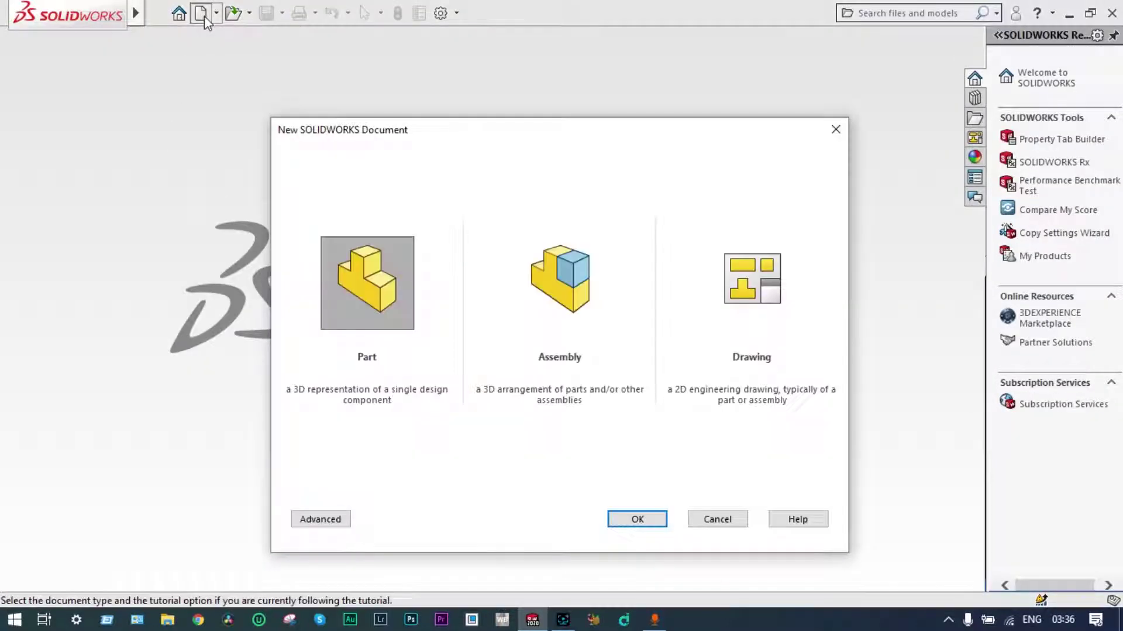
{"action": "left_click", "coordinate": [630, 519]}
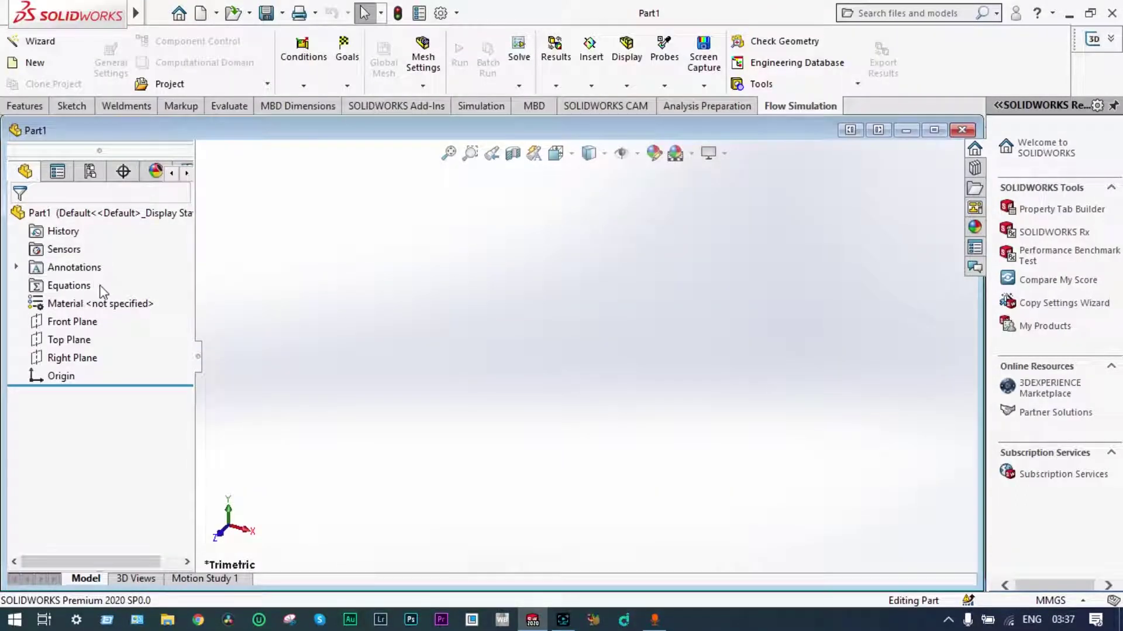
Orient the view normal to the Front Plane and start a 3D sketch.
{"action": "left_click", "coordinate": [88, 324]}
{"action": "right_click", "coordinate": [87, 324]}
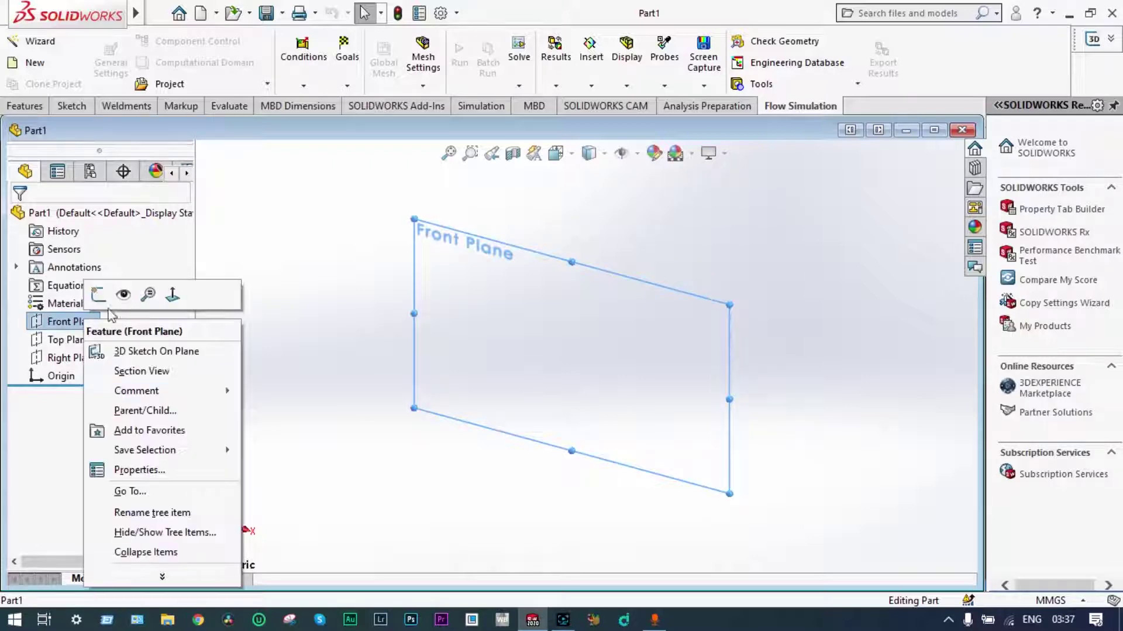
{"action": "left_click", "coordinate": [171, 297]}
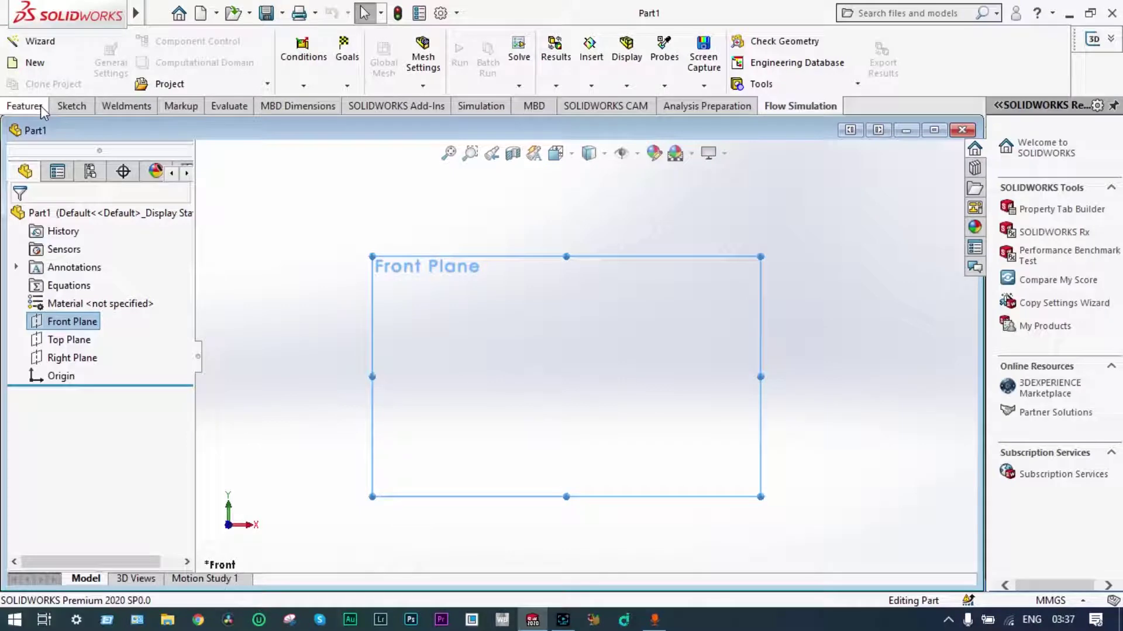
{"action": "left_click", "coordinate": [69, 107]}
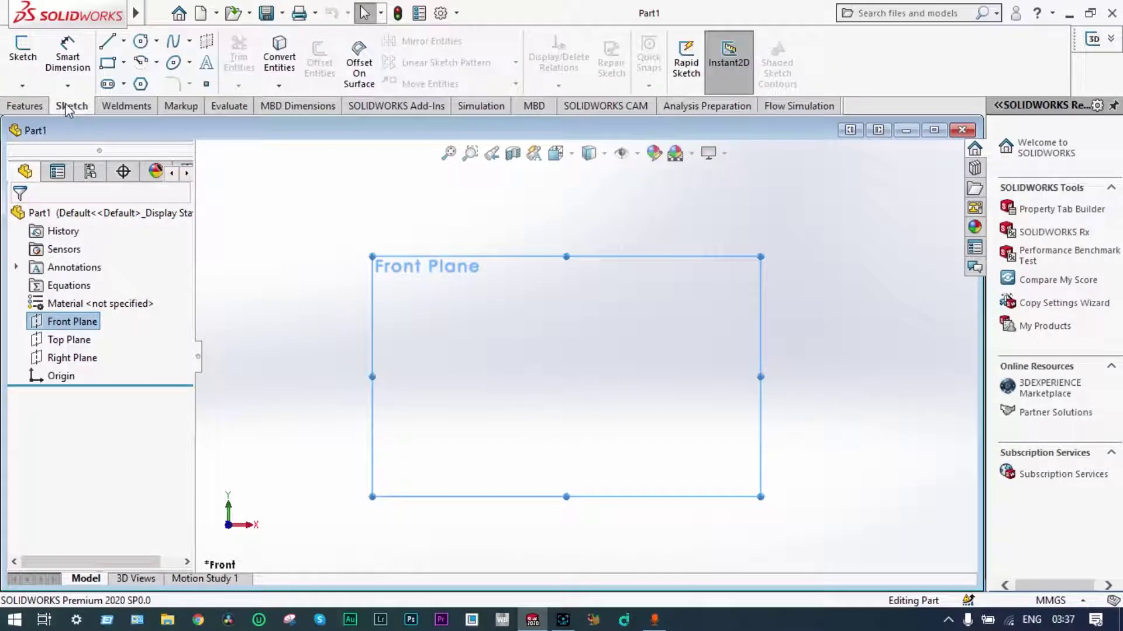
{"action": "left_click", "coordinate": [22, 85]}
{"action": "left_click", "coordinate": [37, 126]}
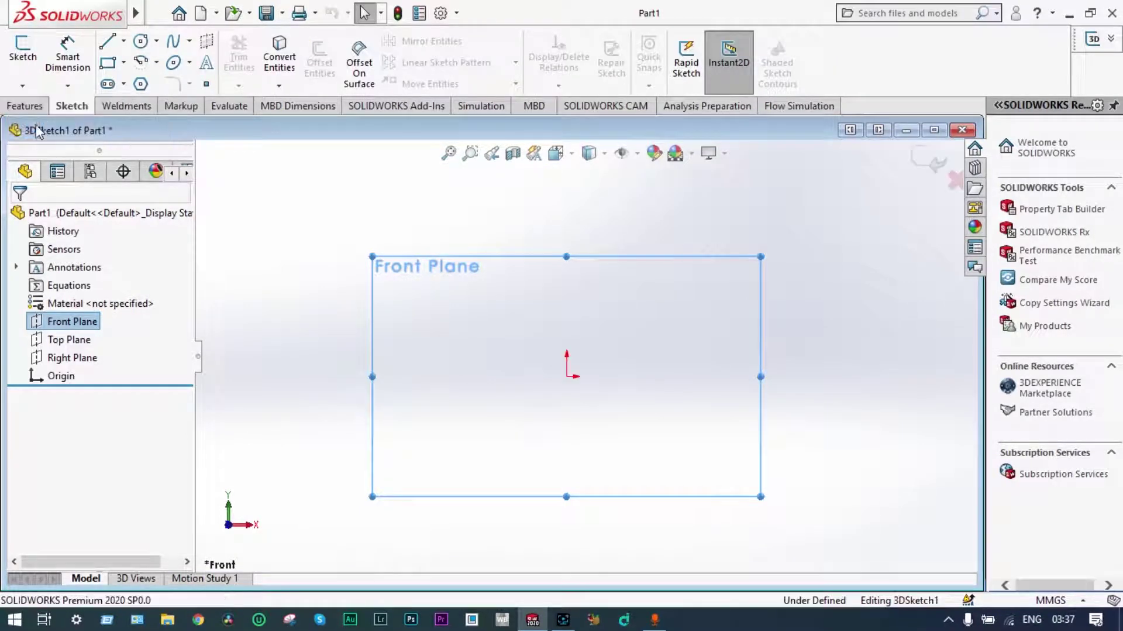
Sketch an L-shaped path with a vertical line about 64 mm long and a horizontal line about 208 mm long from its lower end.
{"action": "left_click", "coordinate": [107, 41]}
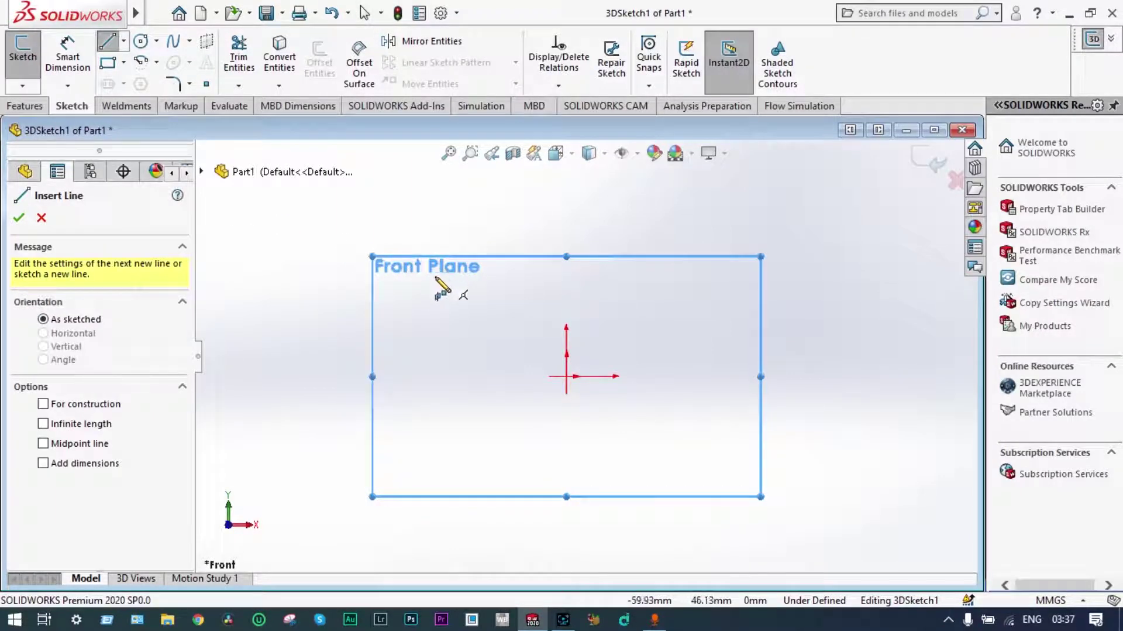
{"action": "left_click", "coordinate": [415, 271]}
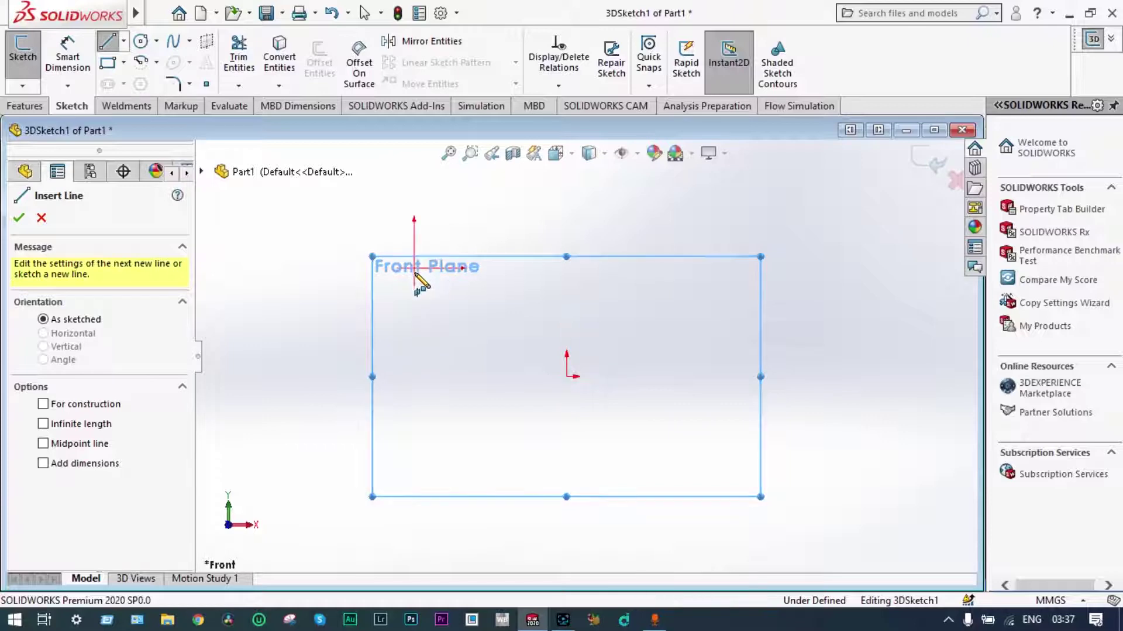
{"action": "left_click", "coordinate": [416, 408]}
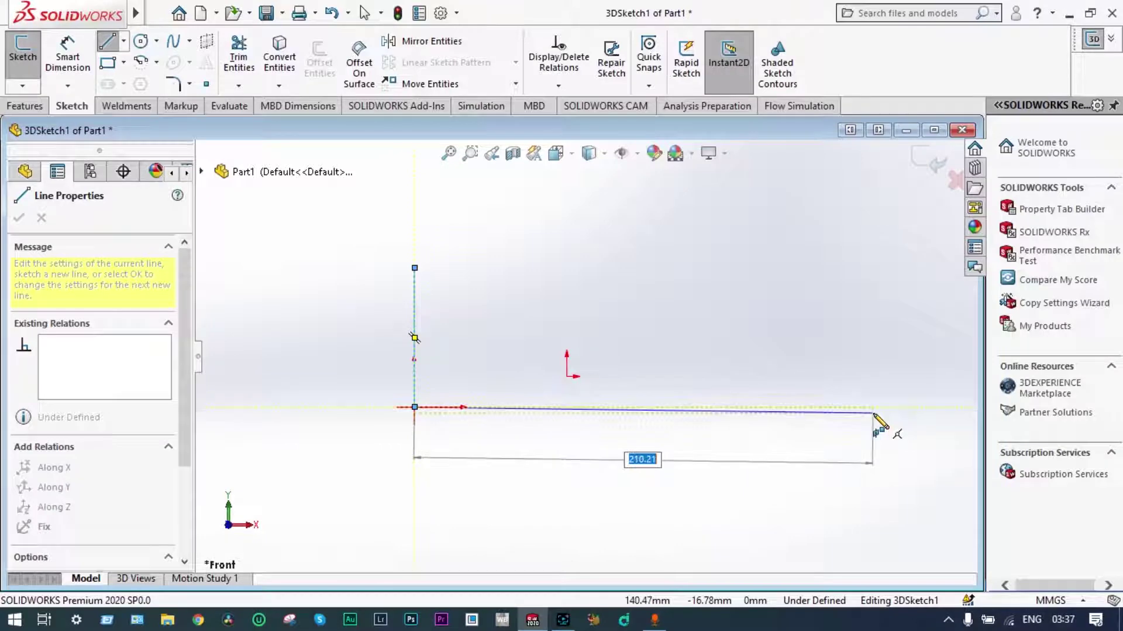
{"action": "left_click", "coordinate": [869, 406]}
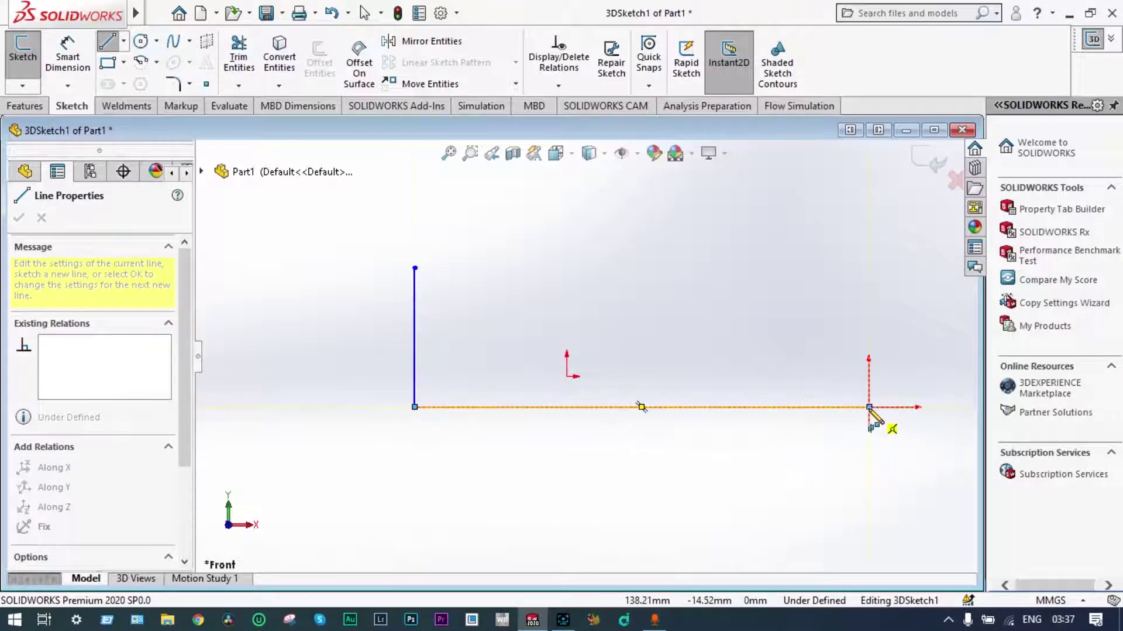
{"action": "key", "text": "Escape"}
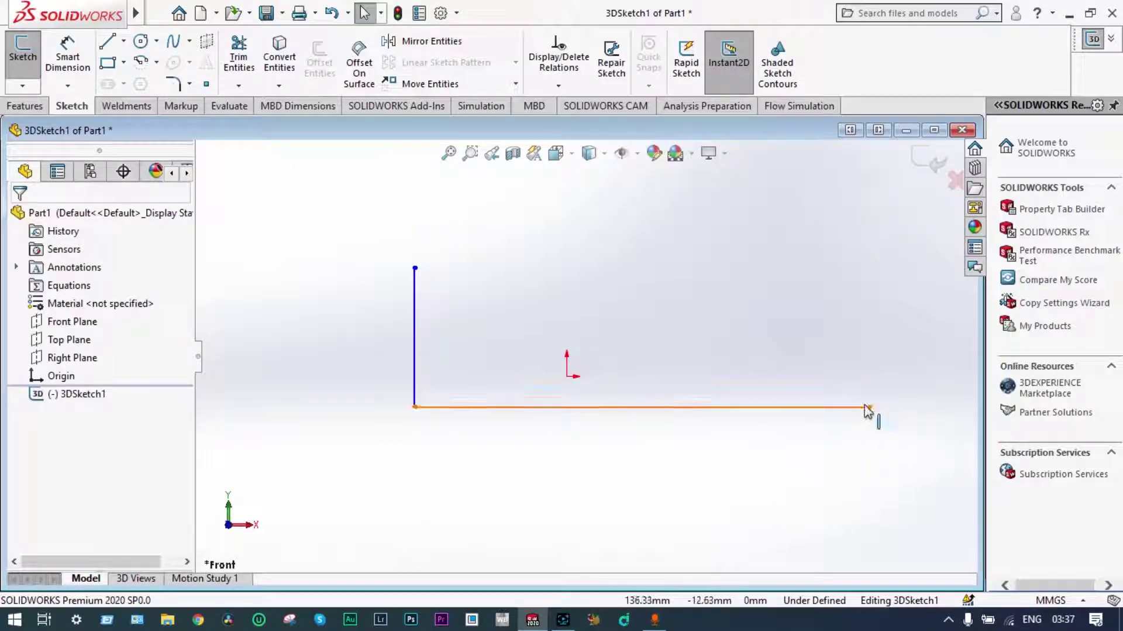
Dimension the horizontal line of the path to 3000 mm.
{"action": "left_click", "coordinate": [82, 66]}
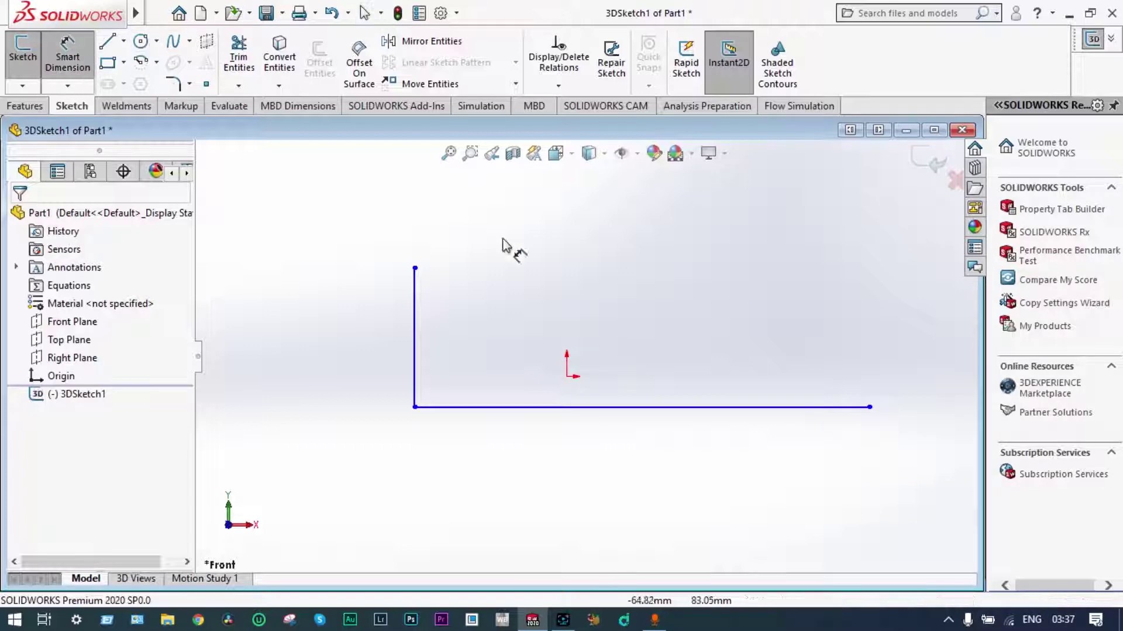
{"action": "left_click", "coordinate": [656, 407]}
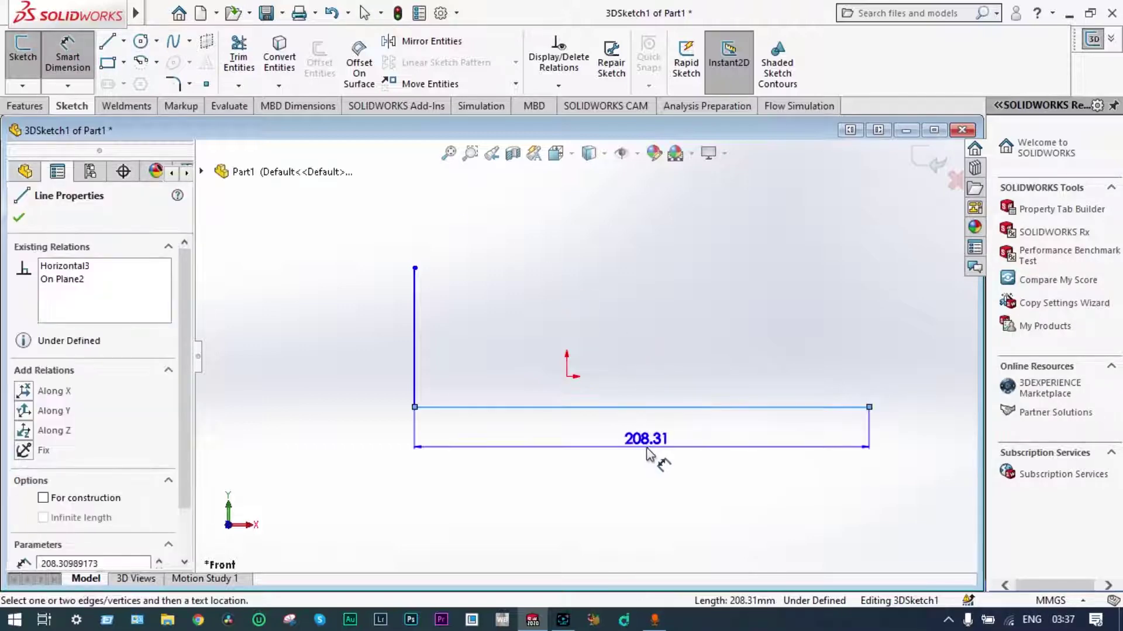
{"action": "left_click", "coordinate": [647, 454]}
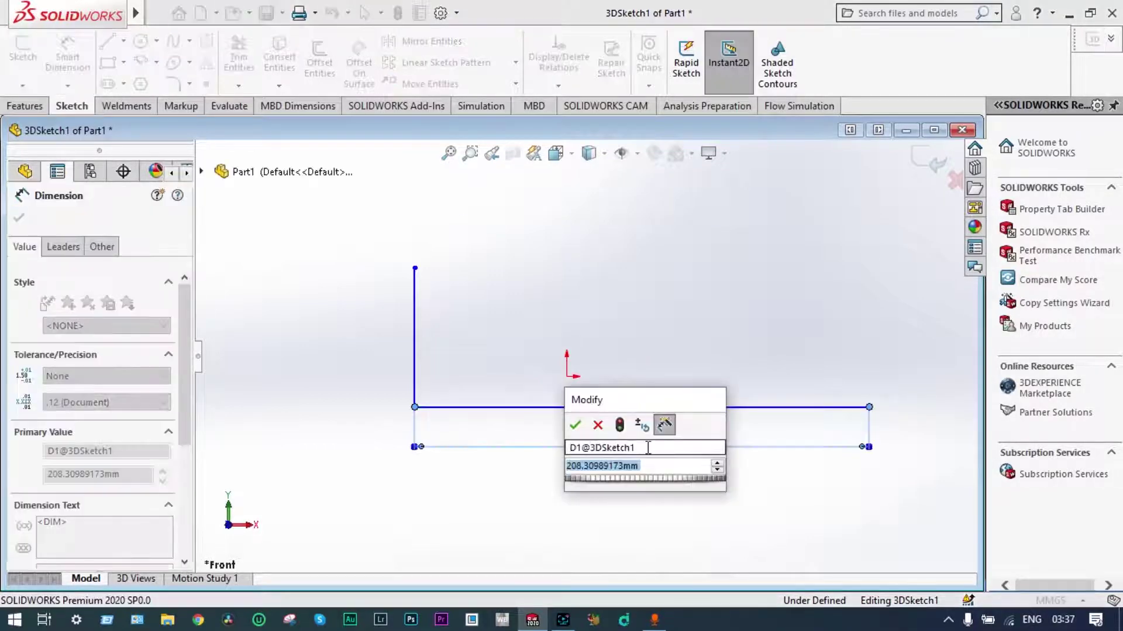
{"action": "type", "text": "3"}
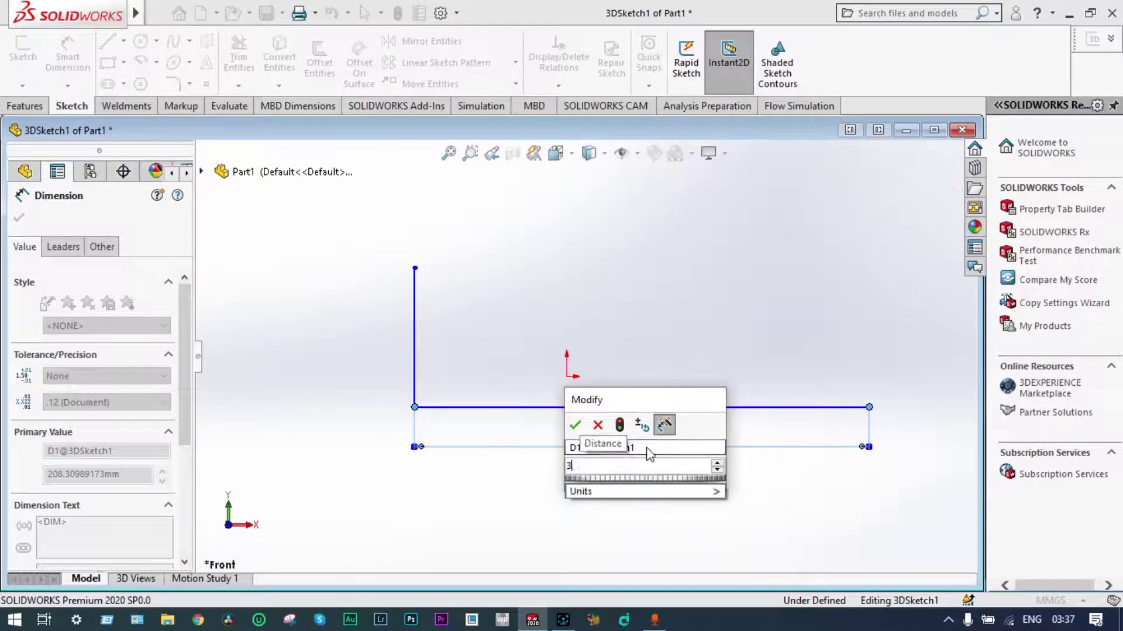
{"action": "type", "text": "000"}
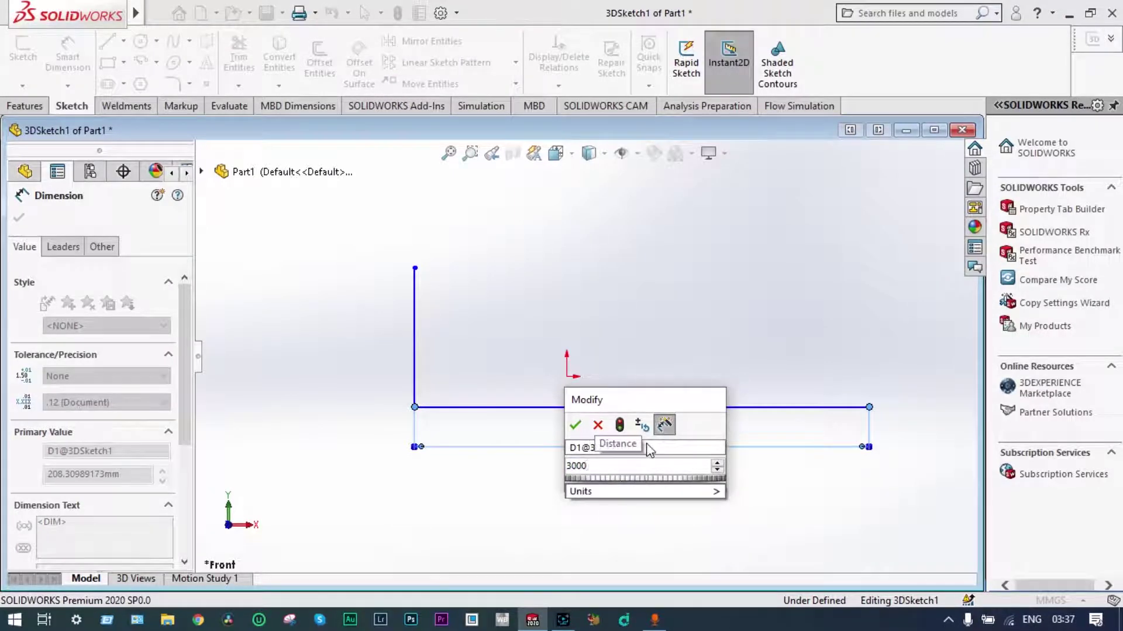
{"action": "left_click", "coordinate": [577, 425]}
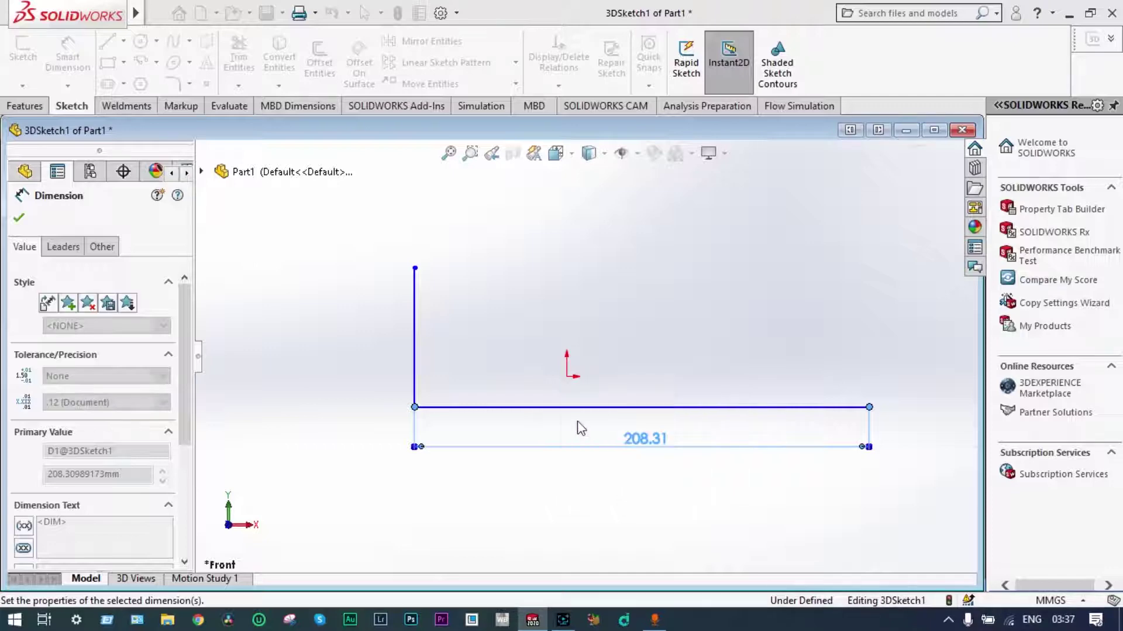
Dimension the vertical line of the path to 800 mm and finish dimensioning.
{"action": "left_click", "coordinate": [414, 338]}
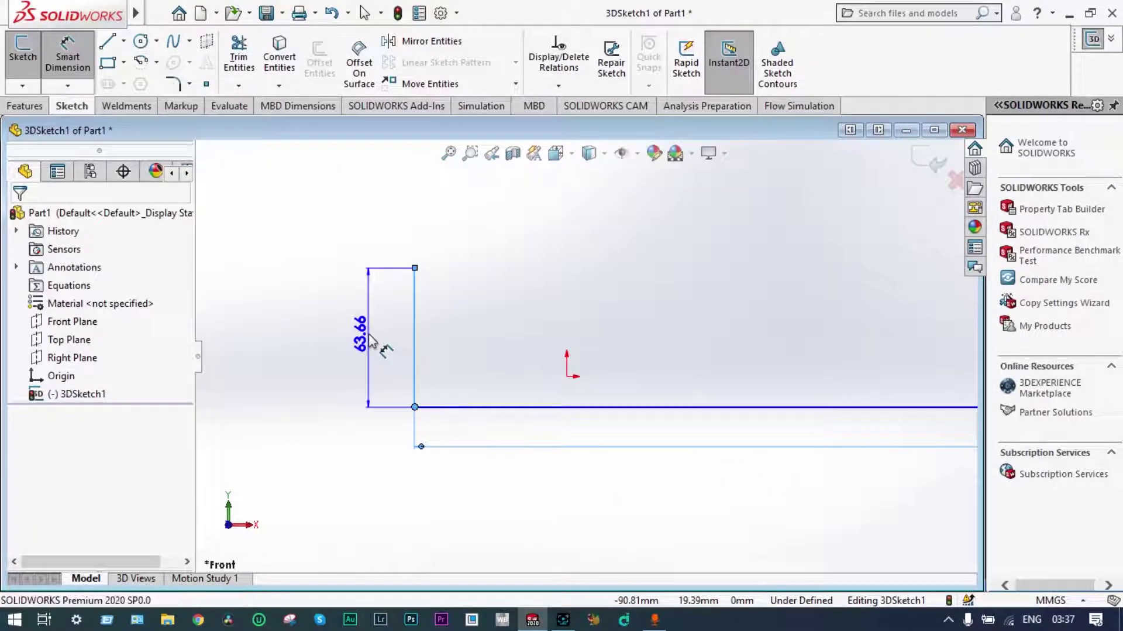
{"action": "left_click", "coordinate": [369, 340]}
{"action": "type", "text": "8"}
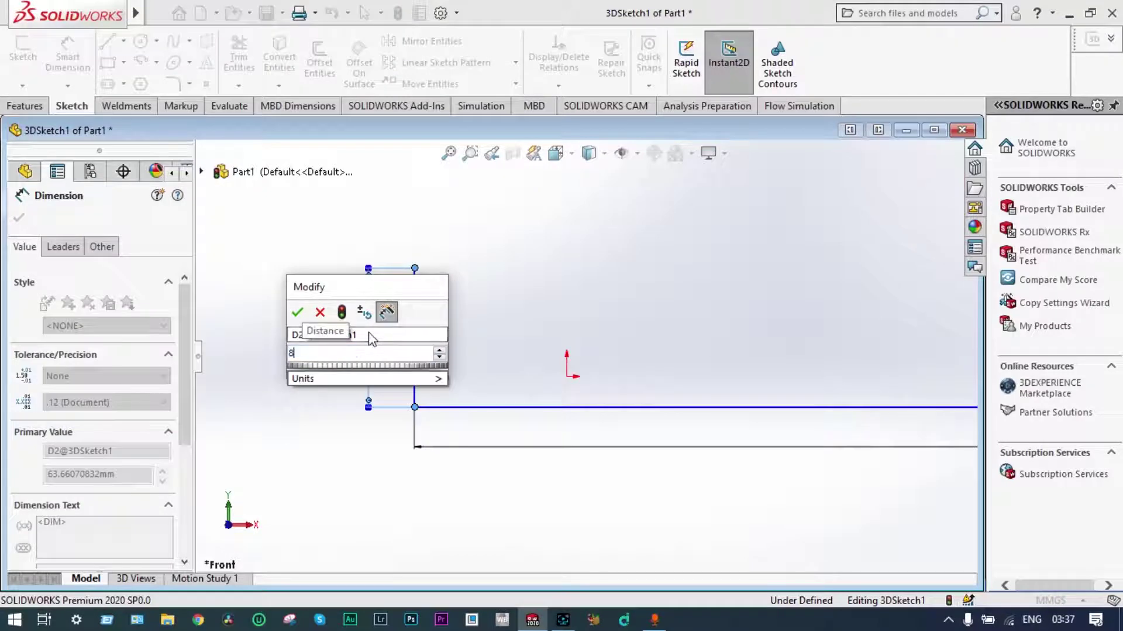
{"action": "type", "text": "00"}
{"action": "key", "text": "Return"}
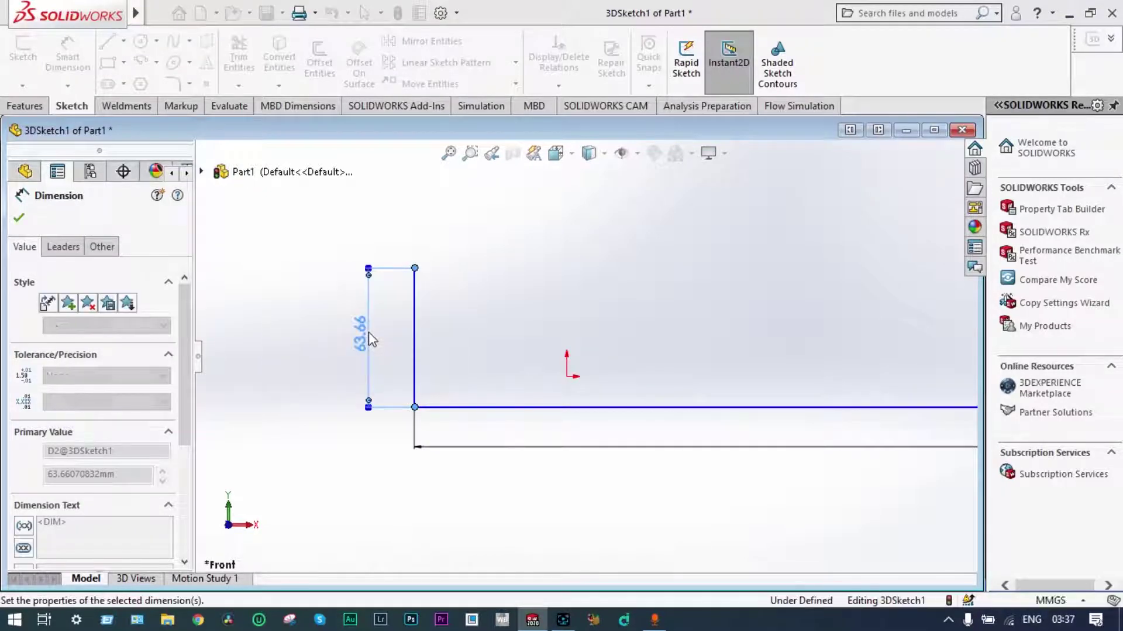
{"action": "left_click", "coordinate": [449, 154]}
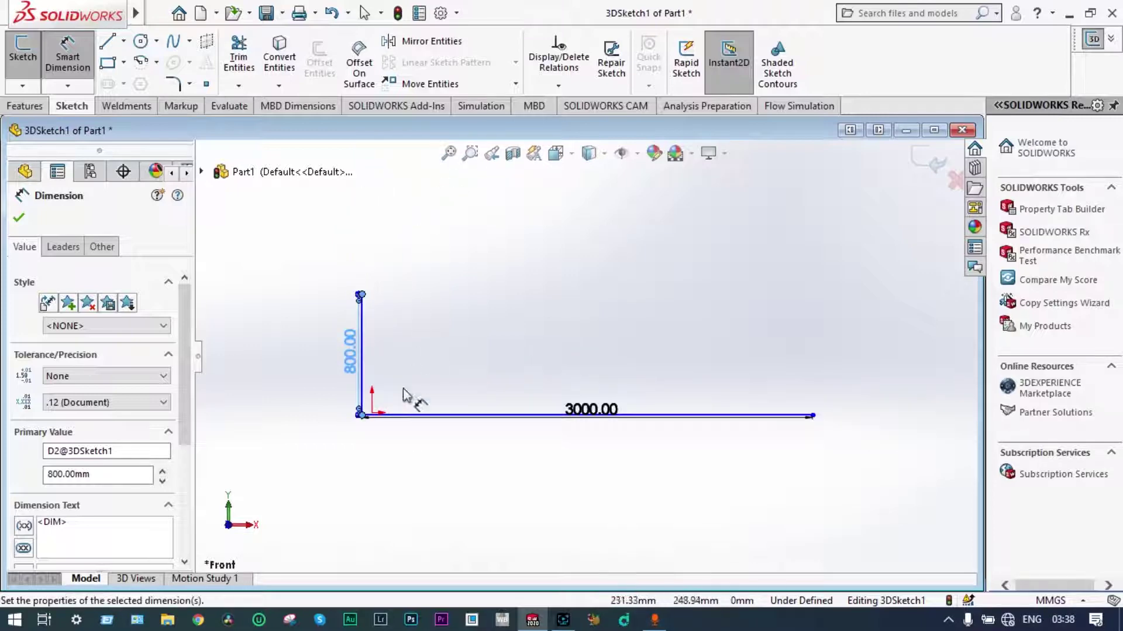
{"action": "scroll", "coordinate": [402, 404], "scroll_direction": "down", "scroll_amount": 3}
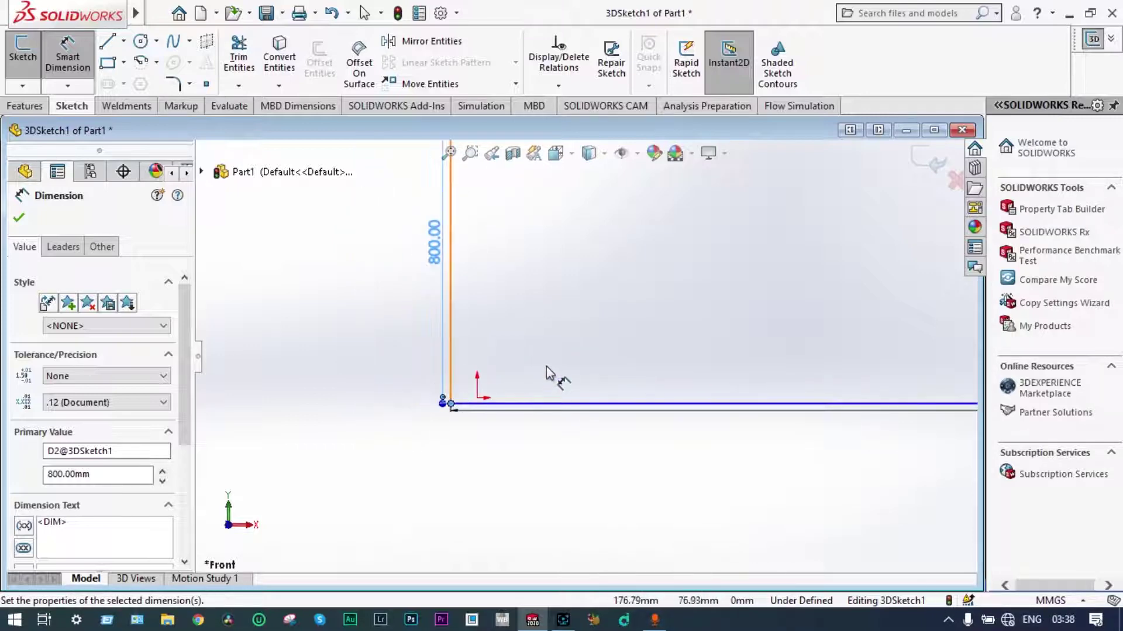
{"action": "key", "text": "Escape"}
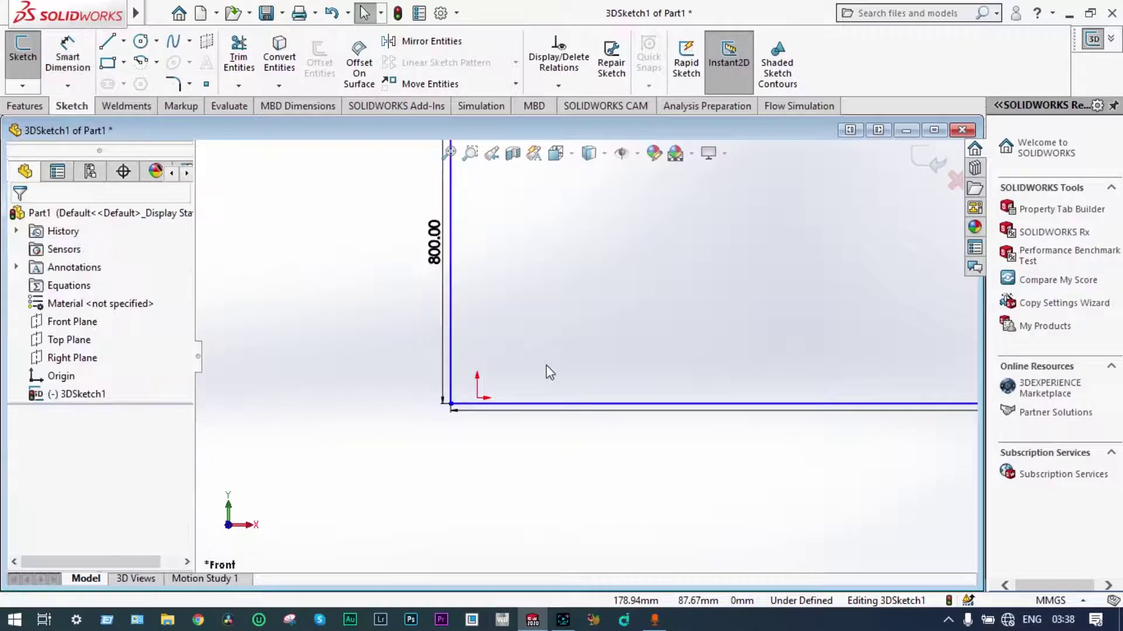
Add a 452 mm radius sketch fillet at the corner of the two lines and exit the 3D sketch.
{"action": "left_click", "coordinate": [450, 403]}
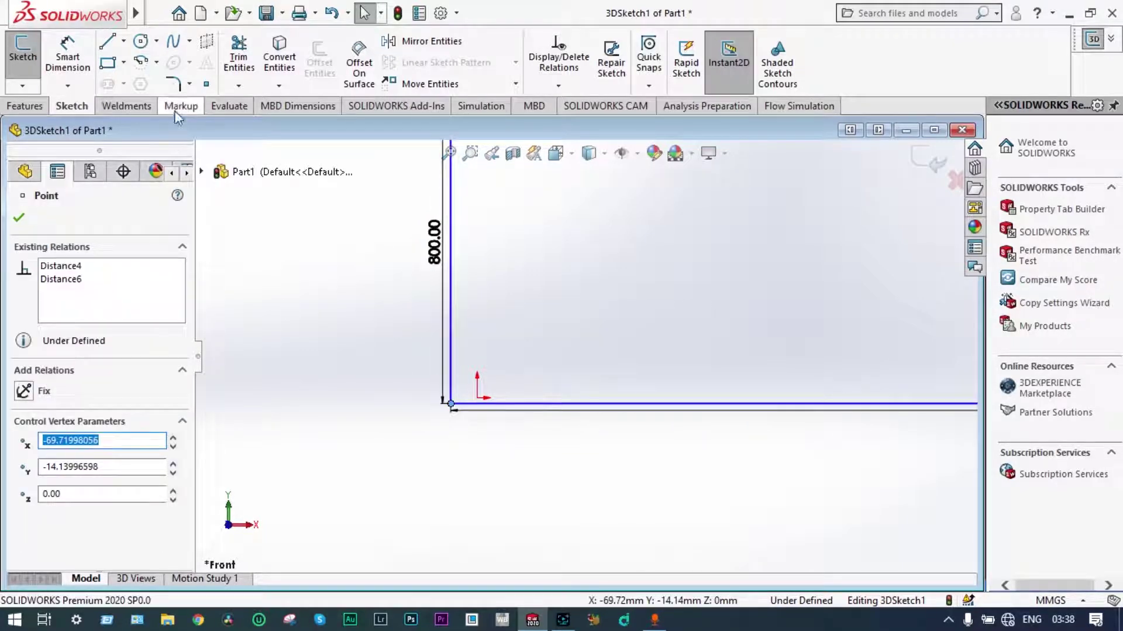
{"action": "left_click", "coordinate": [173, 85]}
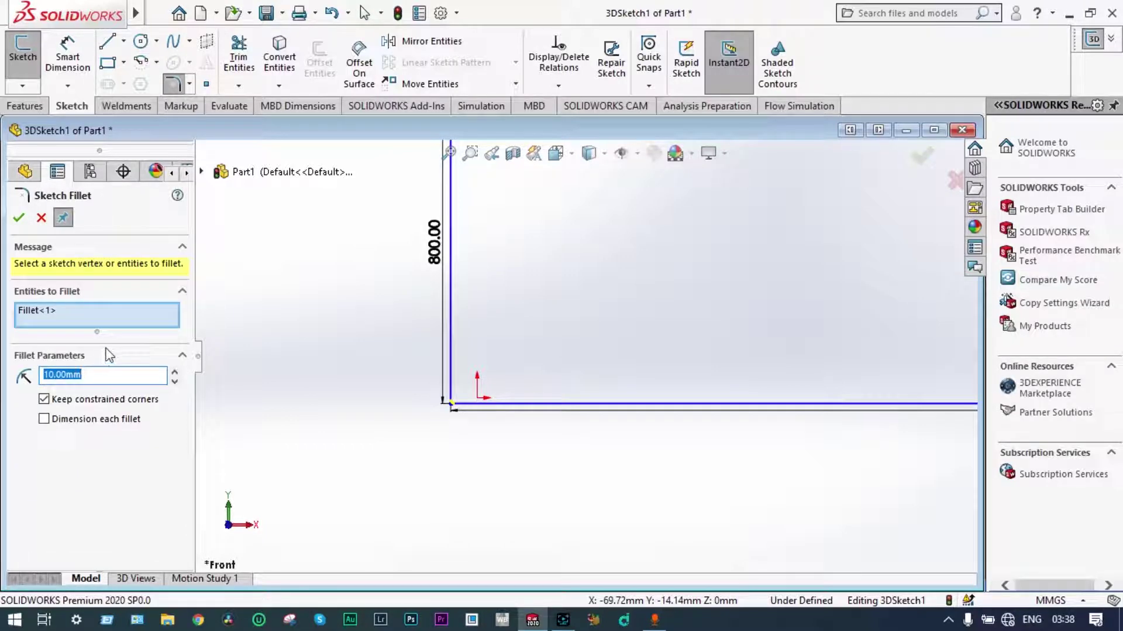
{"action": "type", "text": "452"}
{"action": "key", "text": "Return"}
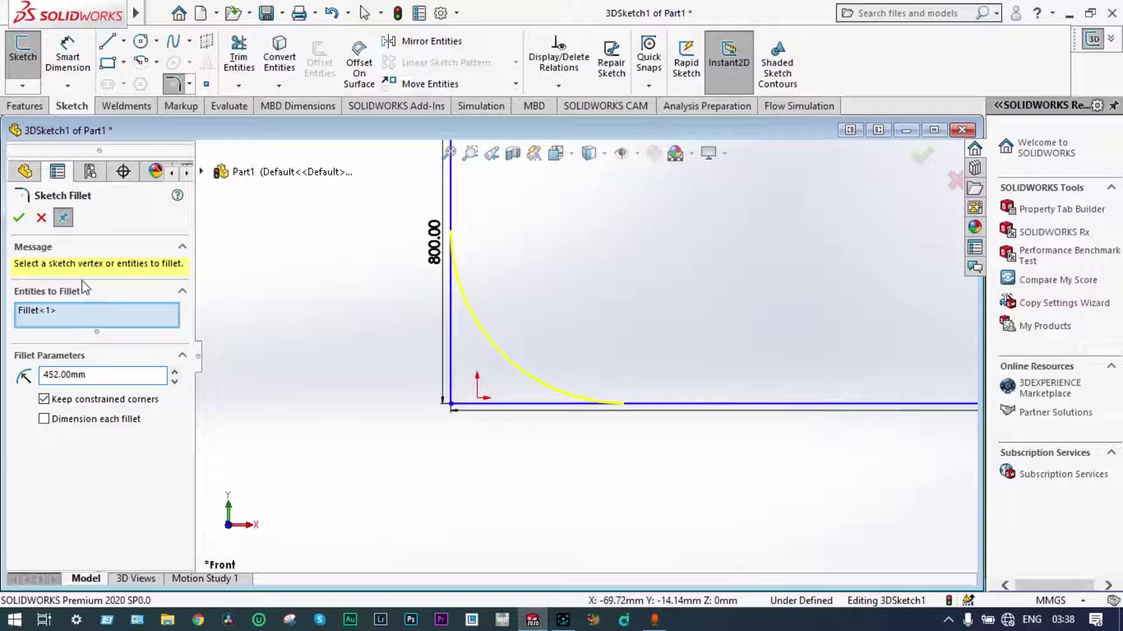
{"action": "left_click", "coordinate": [19, 220]}
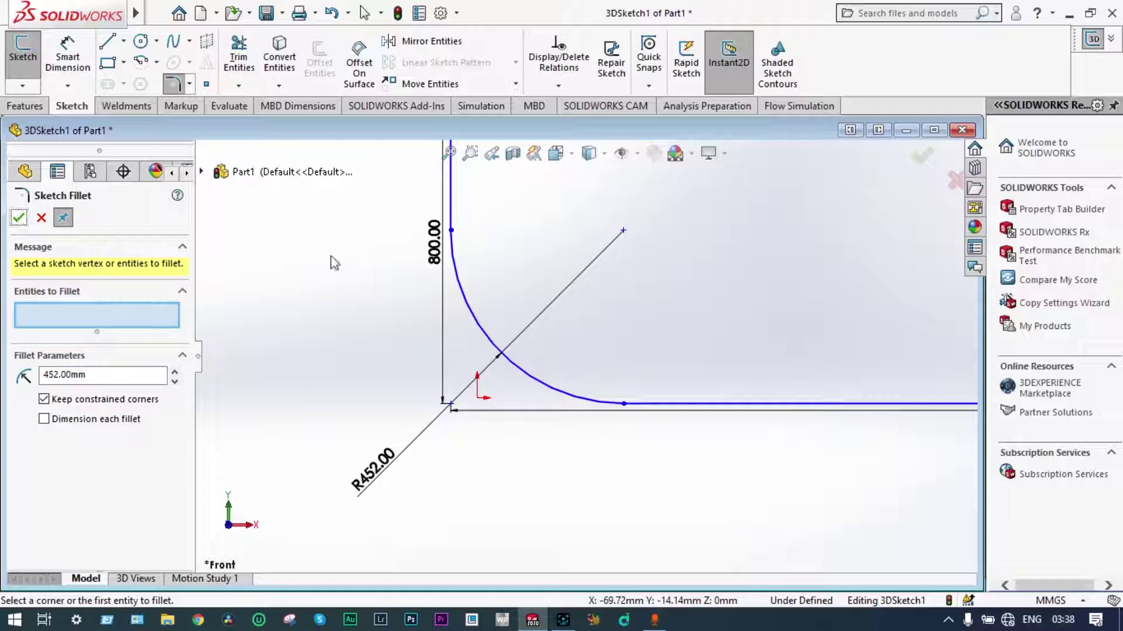
{"action": "scroll", "coordinate": [631, 306], "scroll_direction": "up", "scroll_amount": 3}
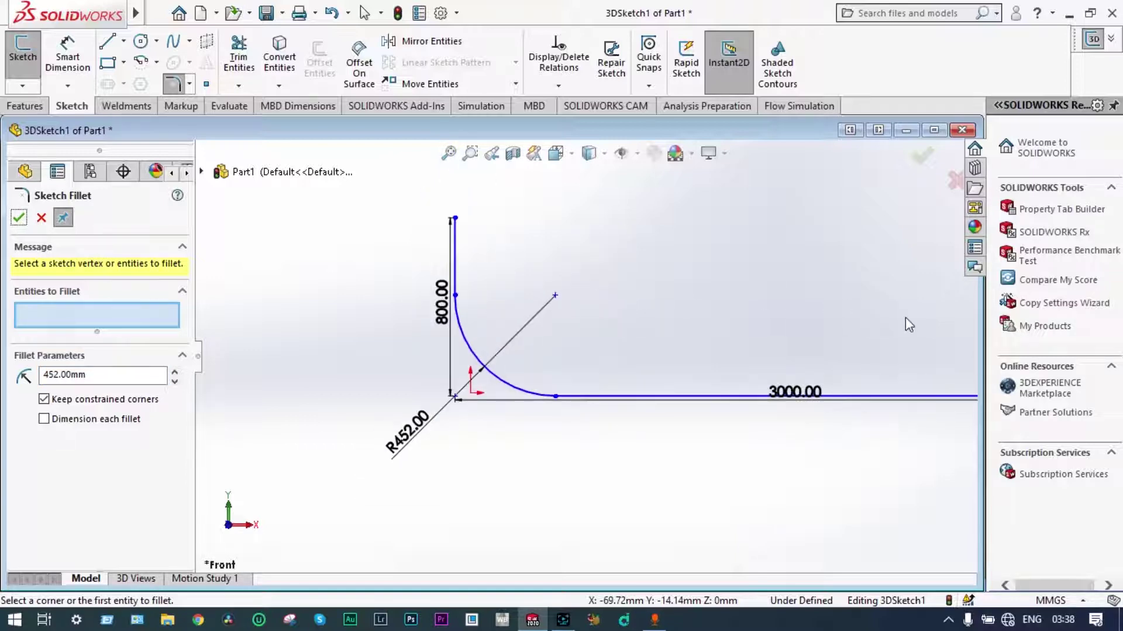
{"action": "key", "text": "z"}
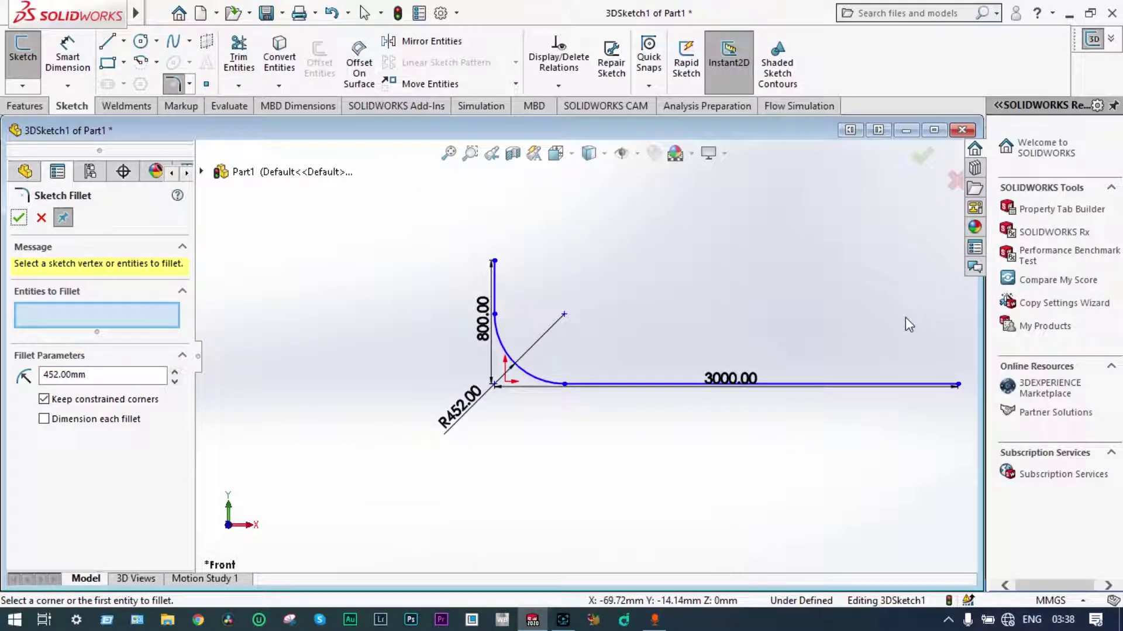
{"action": "left_click", "coordinate": [921, 157]}
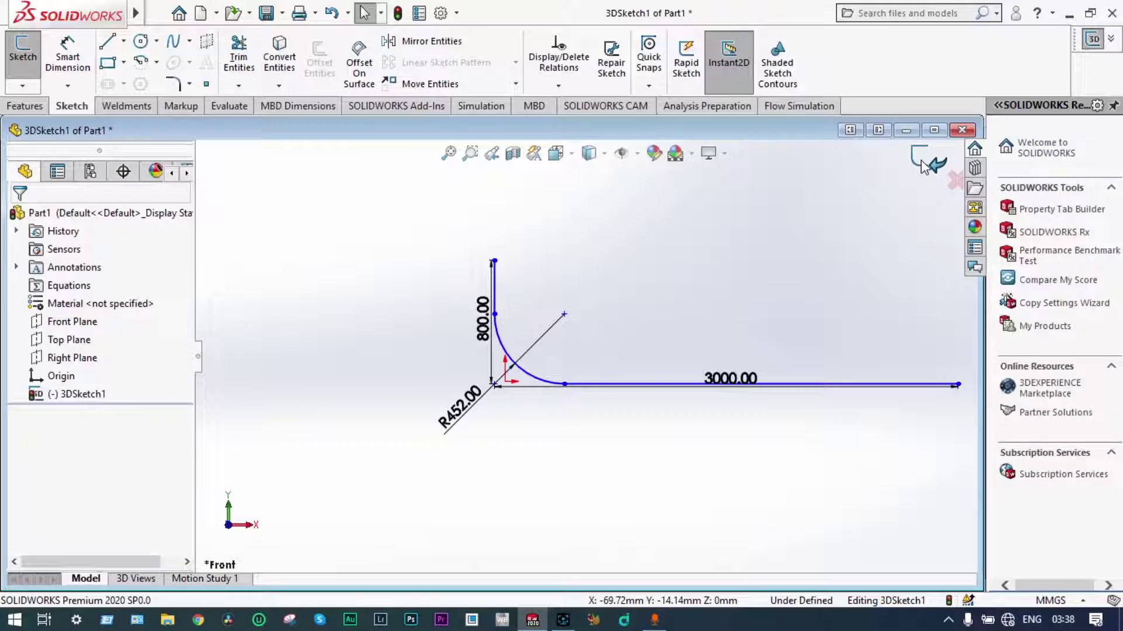
{"action": "left_click", "coordinate": [922, 166]}
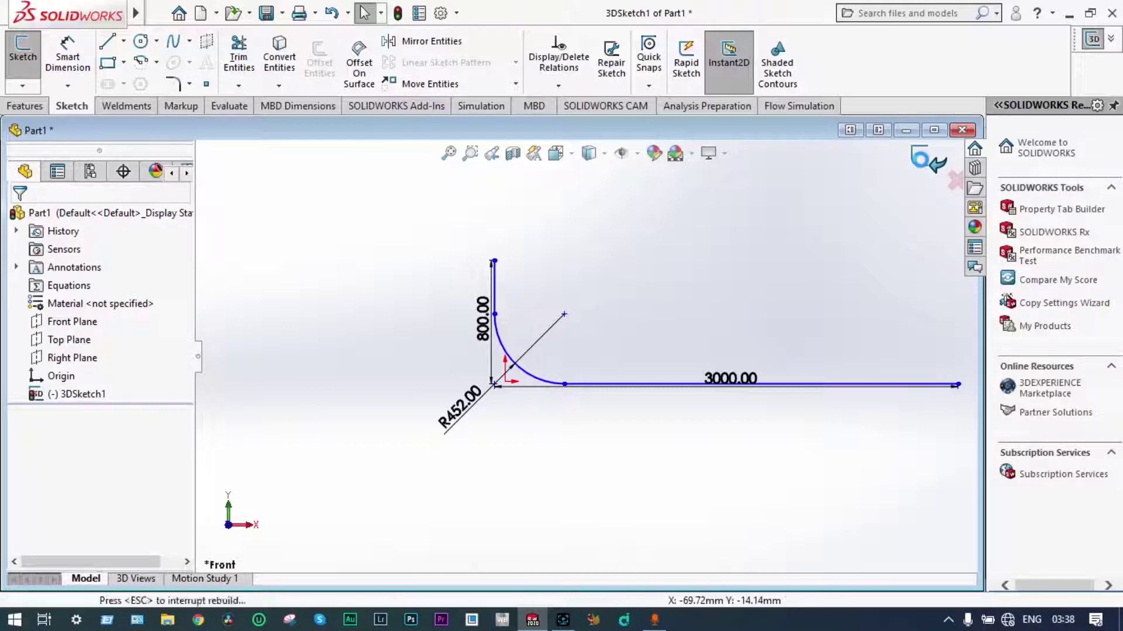
In a new 3D sketch, draw a vertical line about 620 mm up to the path's horizontal line, continuing about 1635 mm to its far end.
{"action": "left_click", "coordinate": [811, 249]}
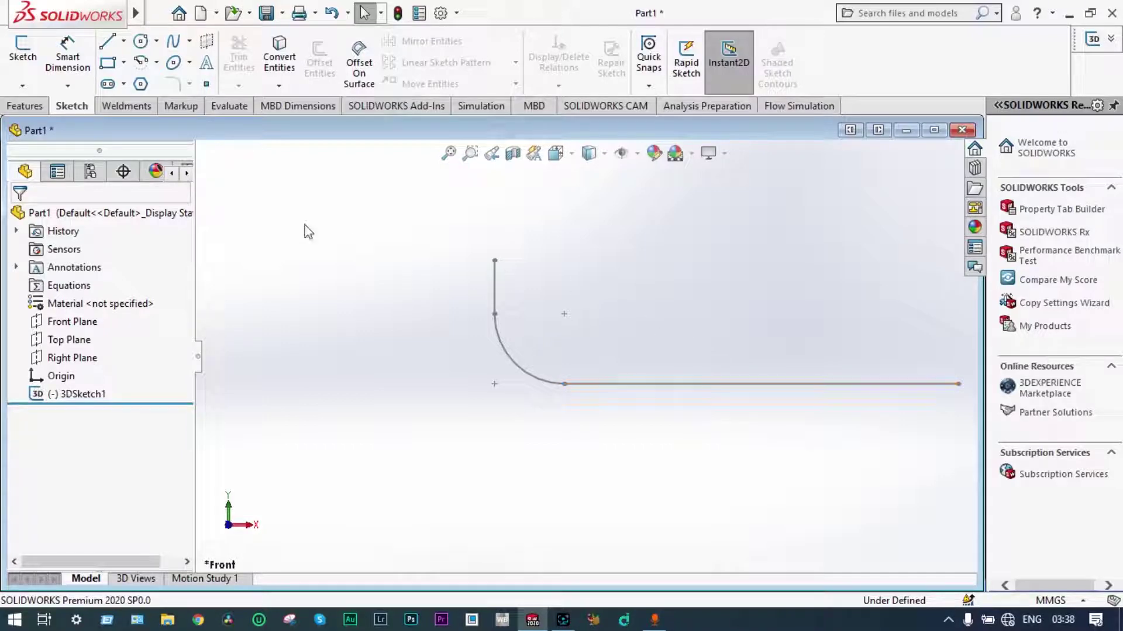
{"action": "left_click", "coordinate": [22, 85]}
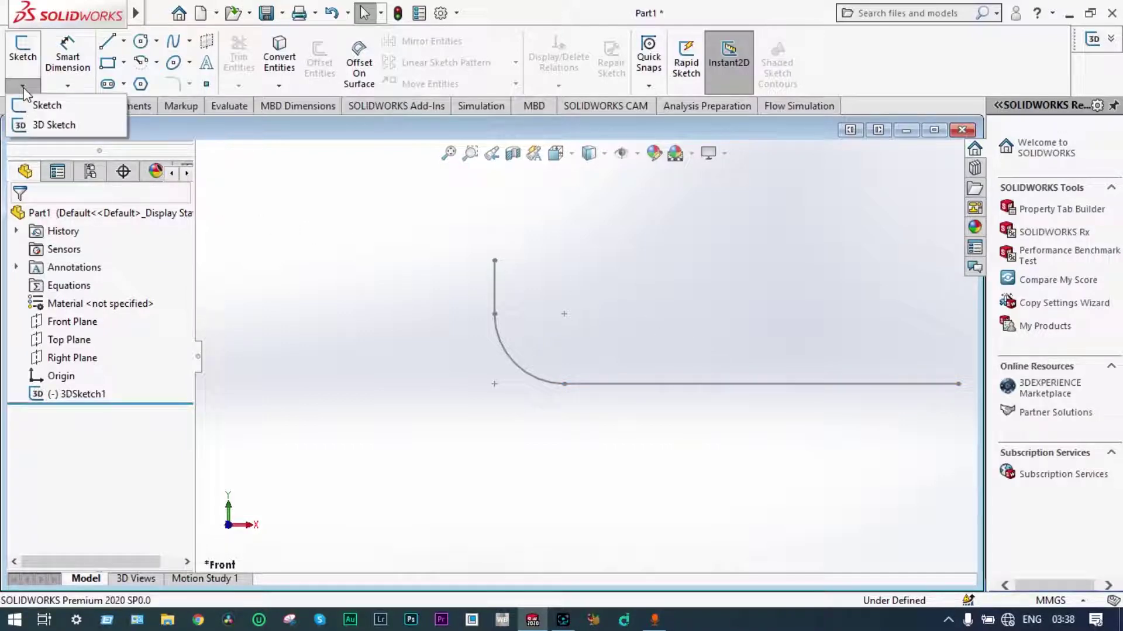
{"action": "left_click", "coordinate": [47, 86]}
{"action": "left_click", "coordinate": [21, 87]}
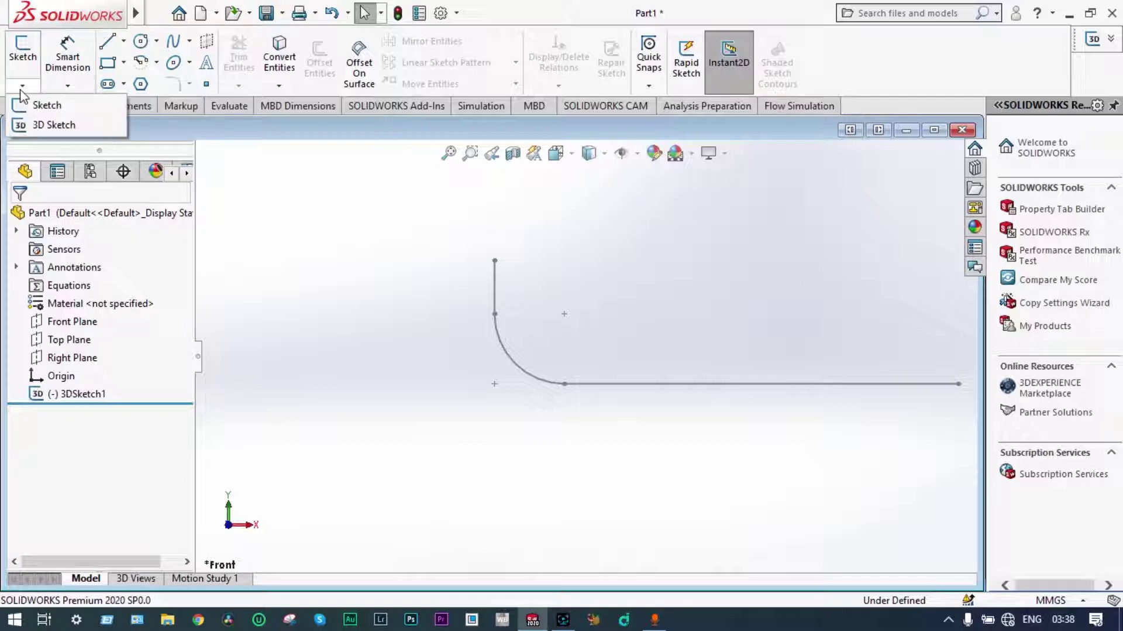
{"action": "left_click", "coordinate": [23, 125]}
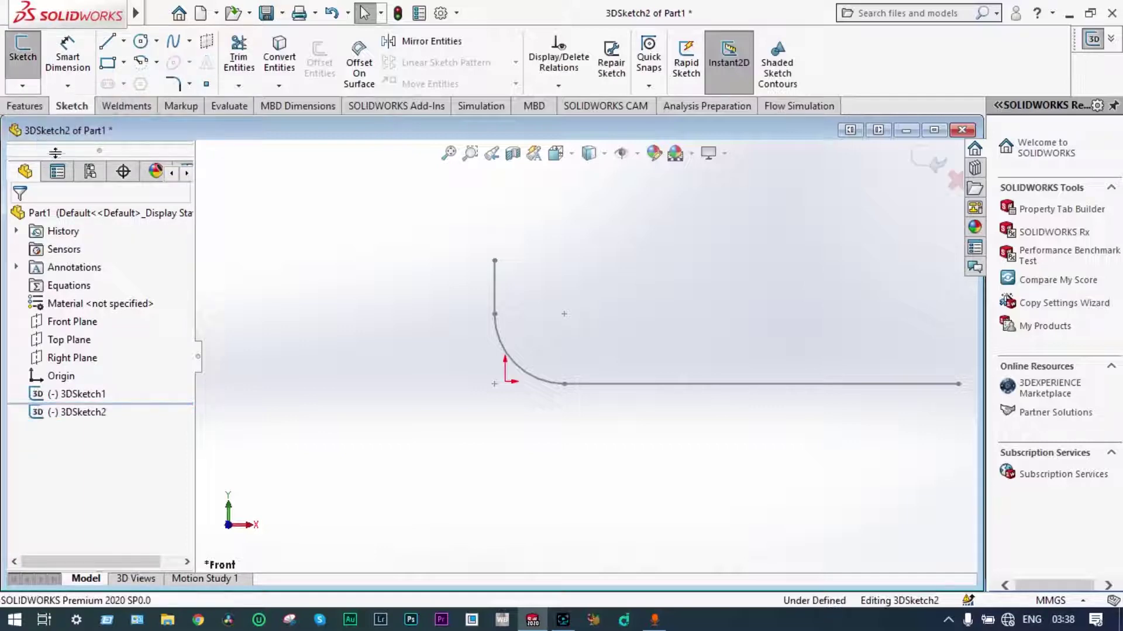
{"action": "left_click", "coordinate": [107, 41]}
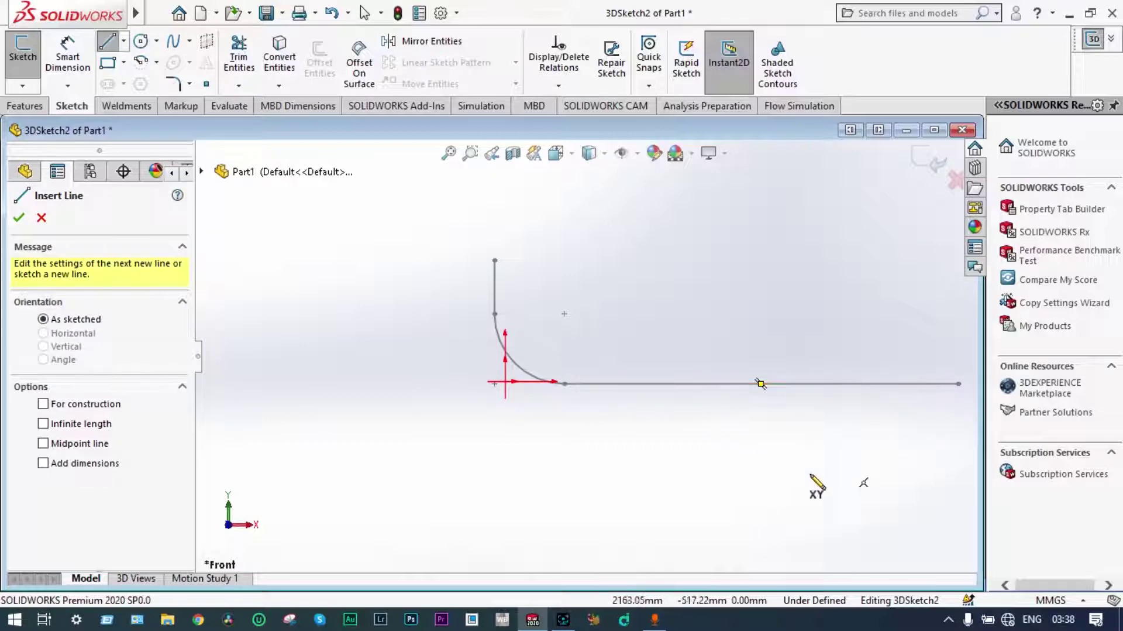
{"action": "left_click", "coordinate": [706, 480]}
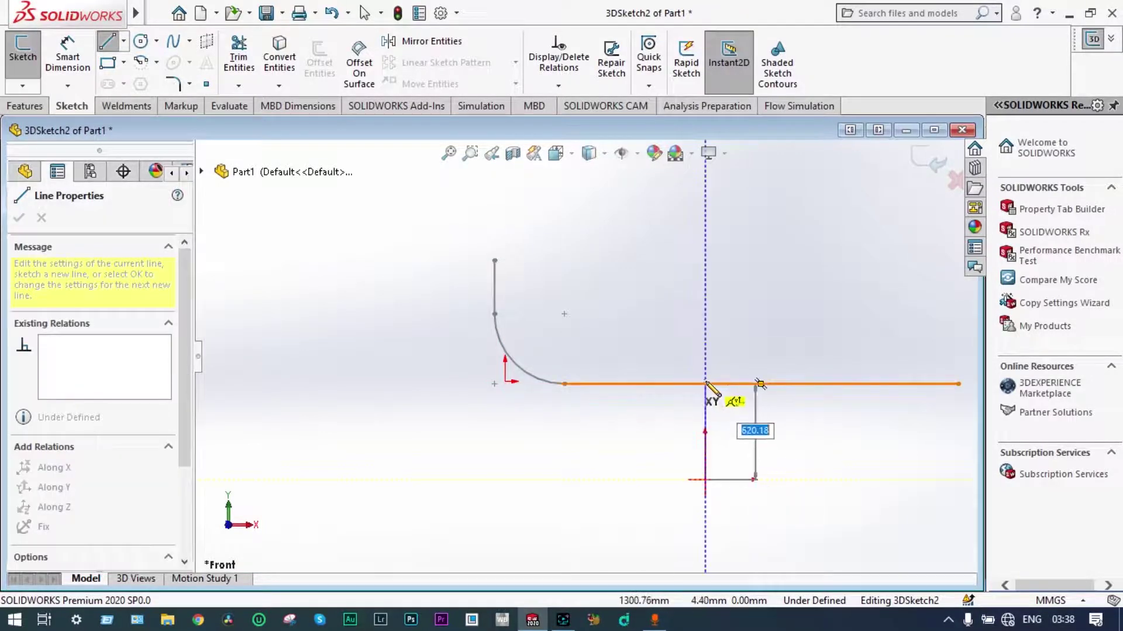
{"action": "left_click", "coordinate": [706, 383]}
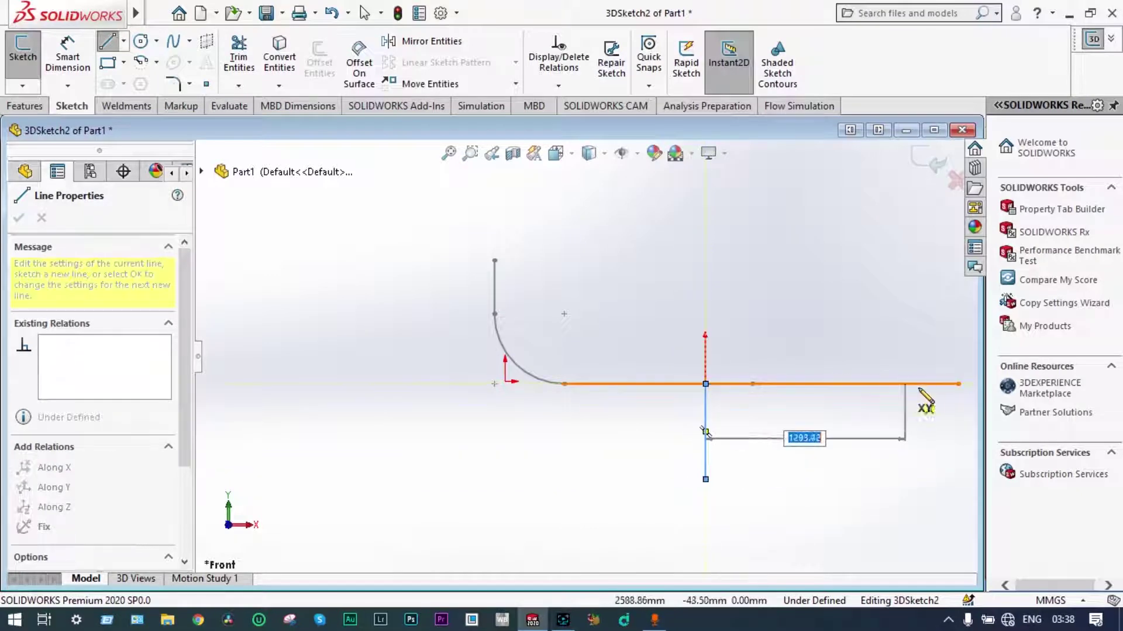
{"action": "left_click", "coordinate": [958, 384]}
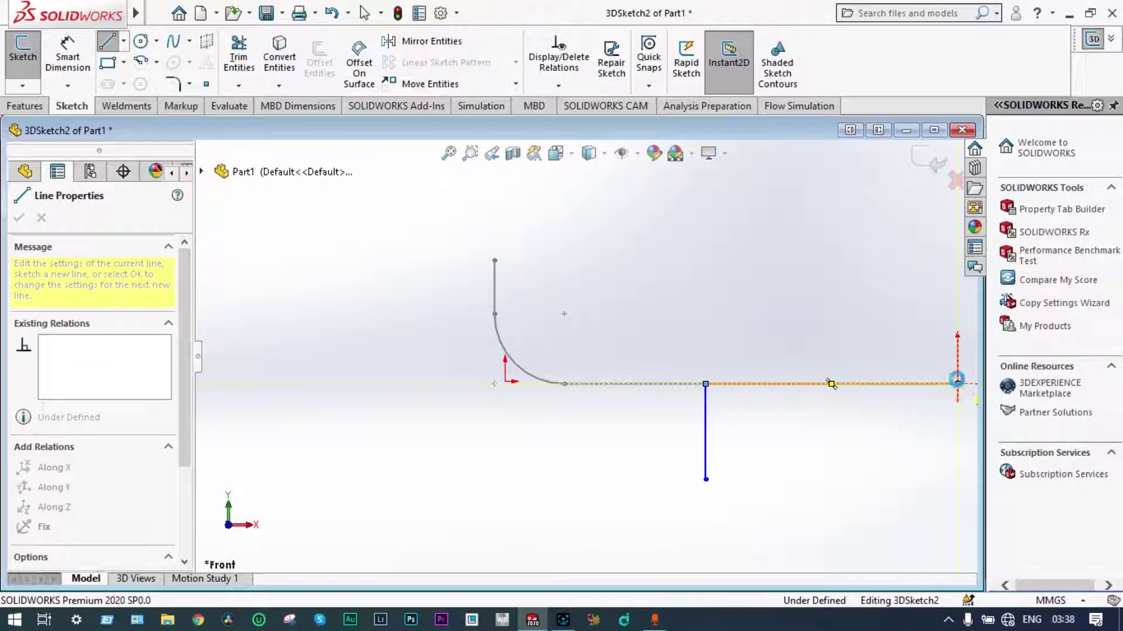
{"action": "key", "text": "Escape"}
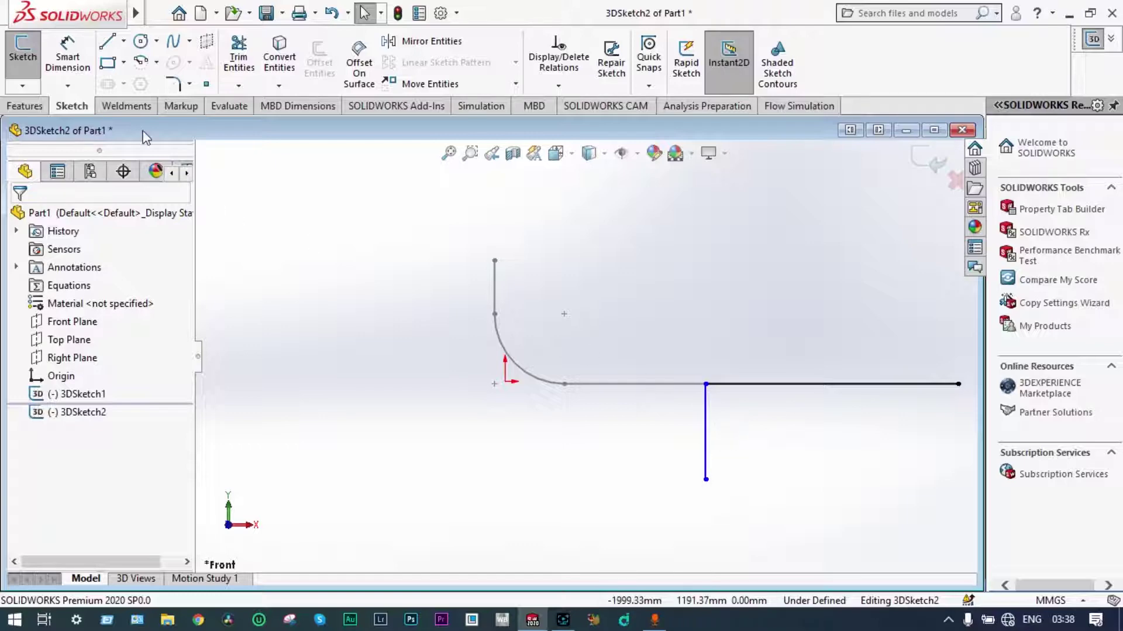
Dimension the vertical line of the lower branch to 800 mm.
{"action": "left_click", "coordinate": [61, 61]}
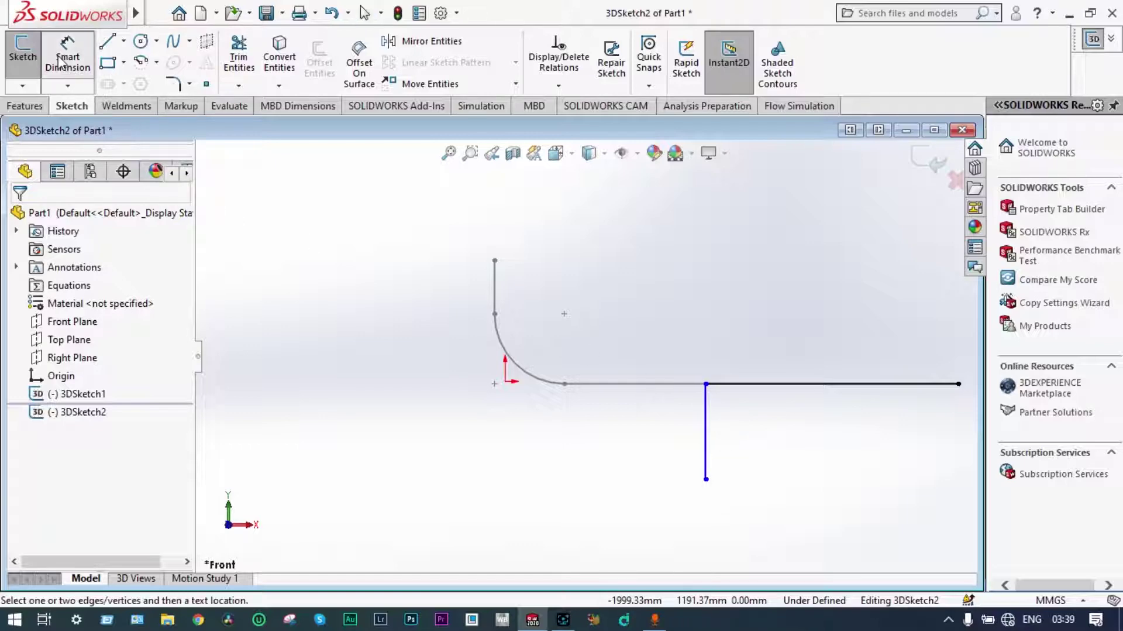
{"action": "left_click", "coordinate": [706, 427]}
{"action": "left_click", "coordinate": [661, 446]}
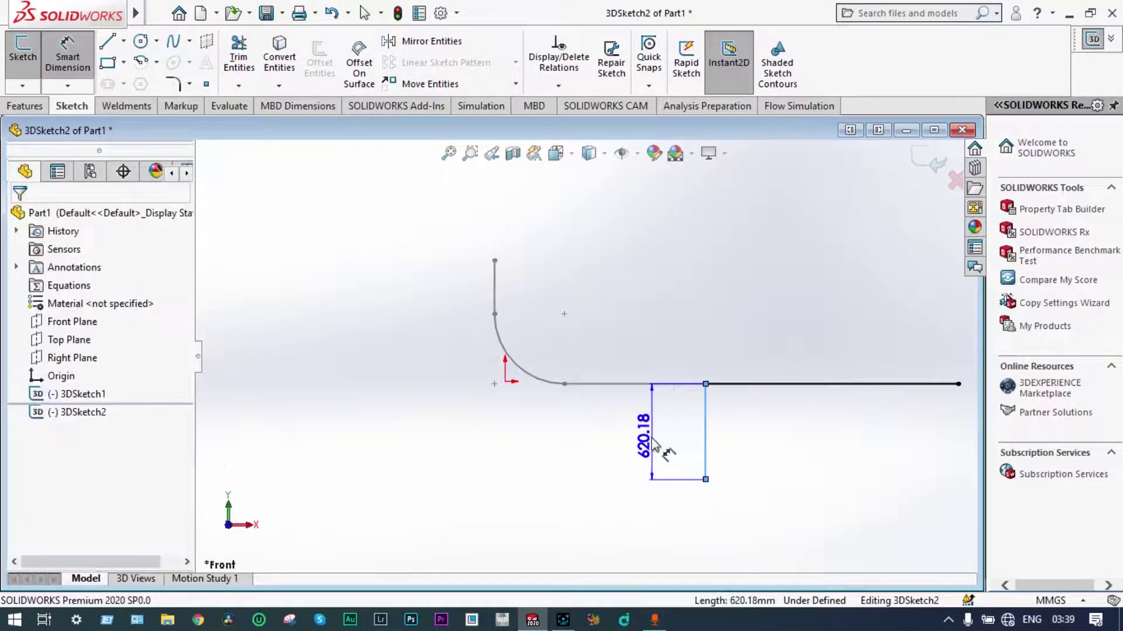
{"action": "type", "text": "800"}
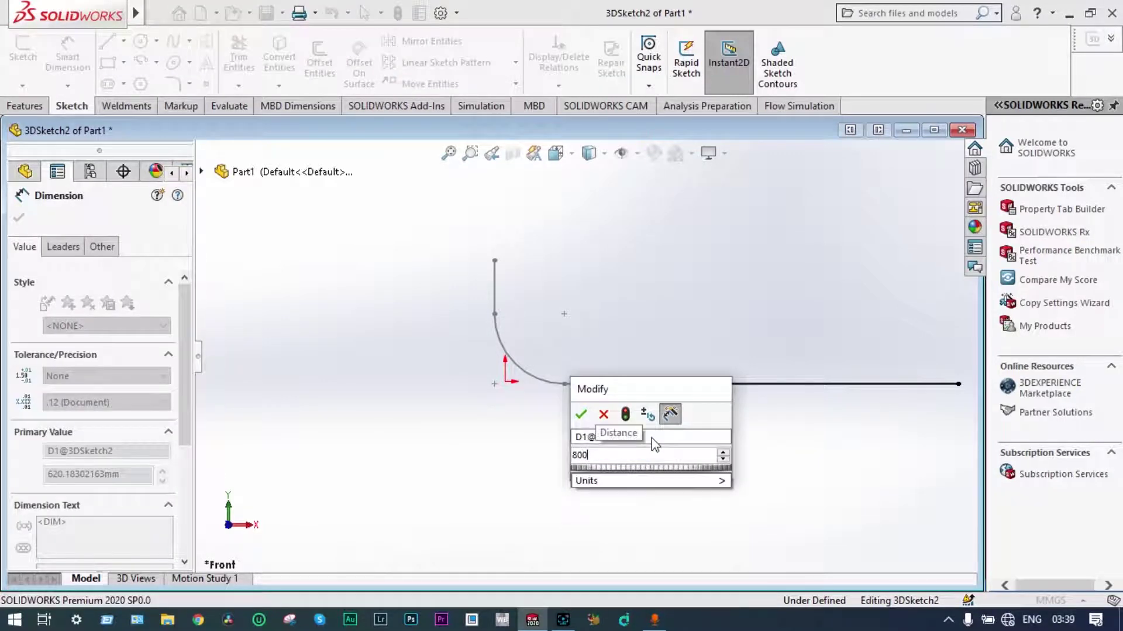
{"action": "key", "text": "Return"}
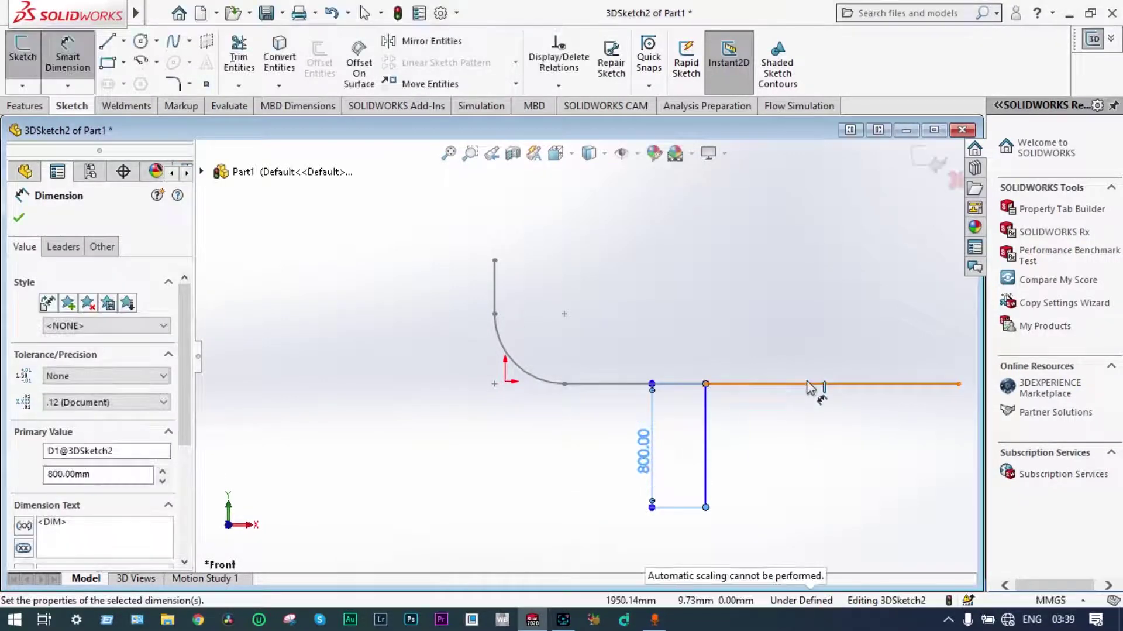
Dimension the horizontal line of the lower branch sketch to 2300 mm and finish dimensioning.
{"action": "left_click", "coordinate": [807, 388]}
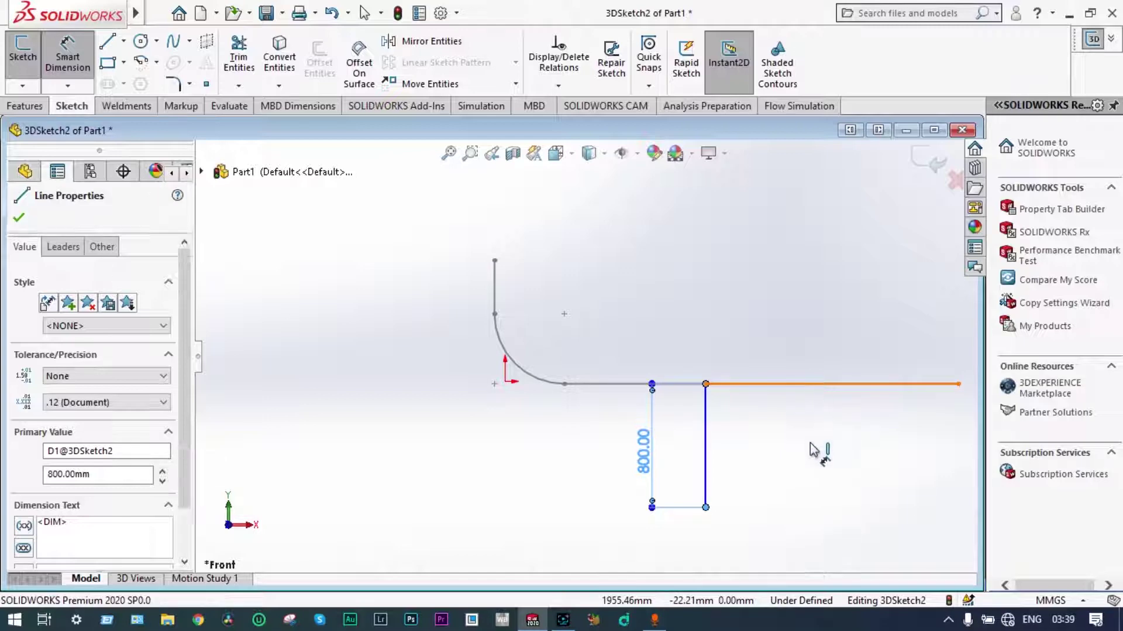
{"action": "left_click", "coordinate": [812, 458]}
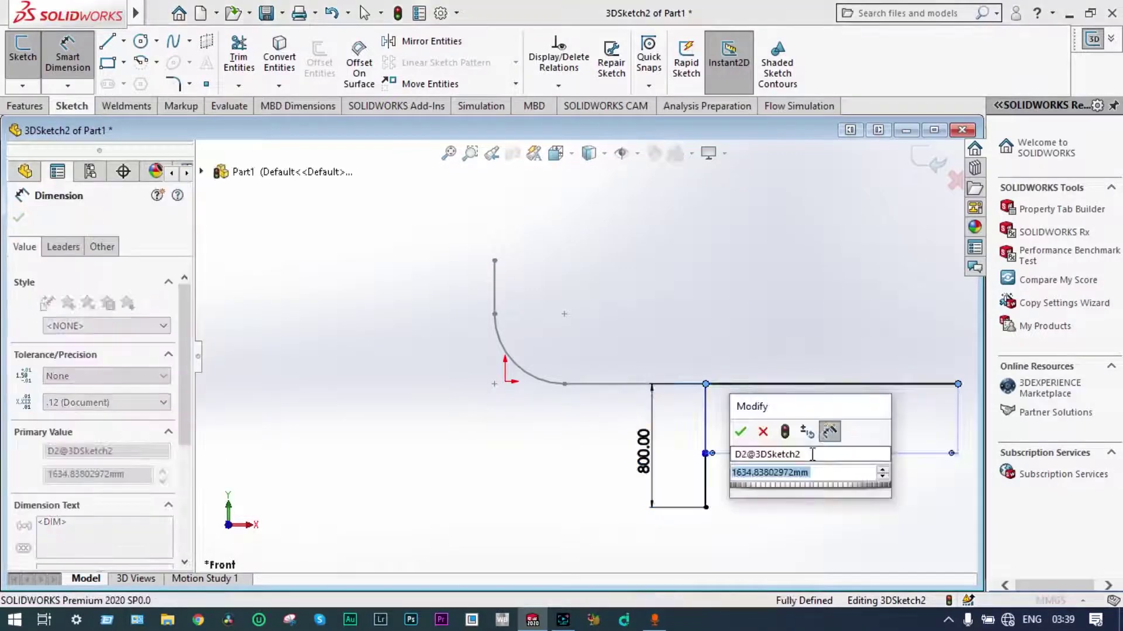
{"action": "type", "text": "2300"}
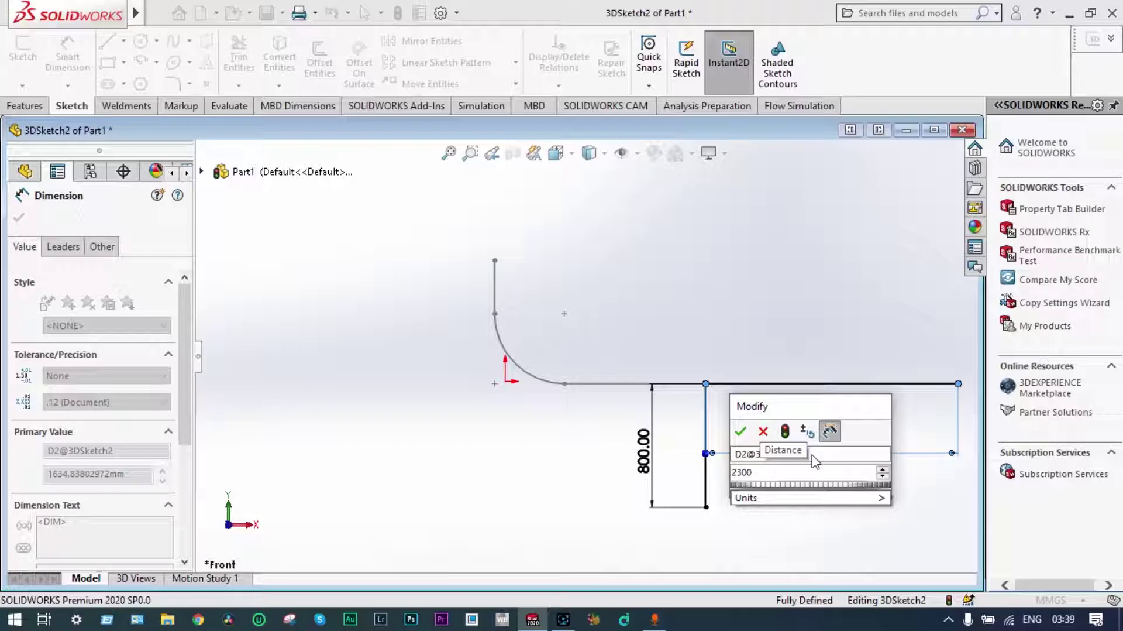
{"action": "key", "text": "Return"}
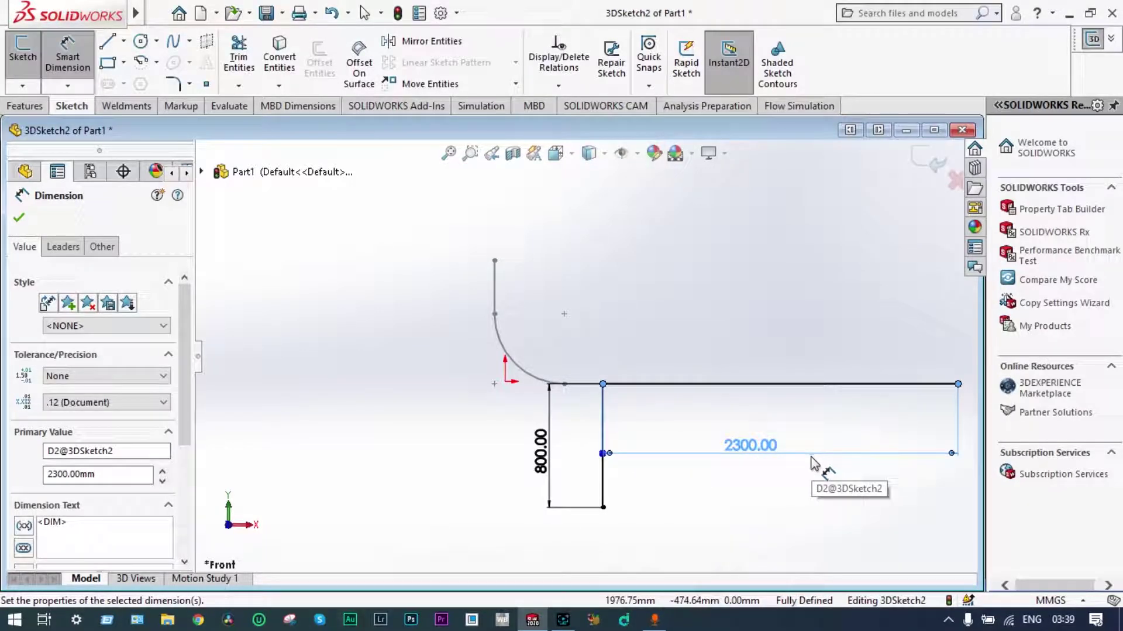
{"action": "scroll", "coordinate": [811, 457], "scroll_direction": "up", "scroll_amount": 1}
{"action": "scroll", "coordinate": [810, 456], "scroll_direction": "down", "scroll_amount": 1}
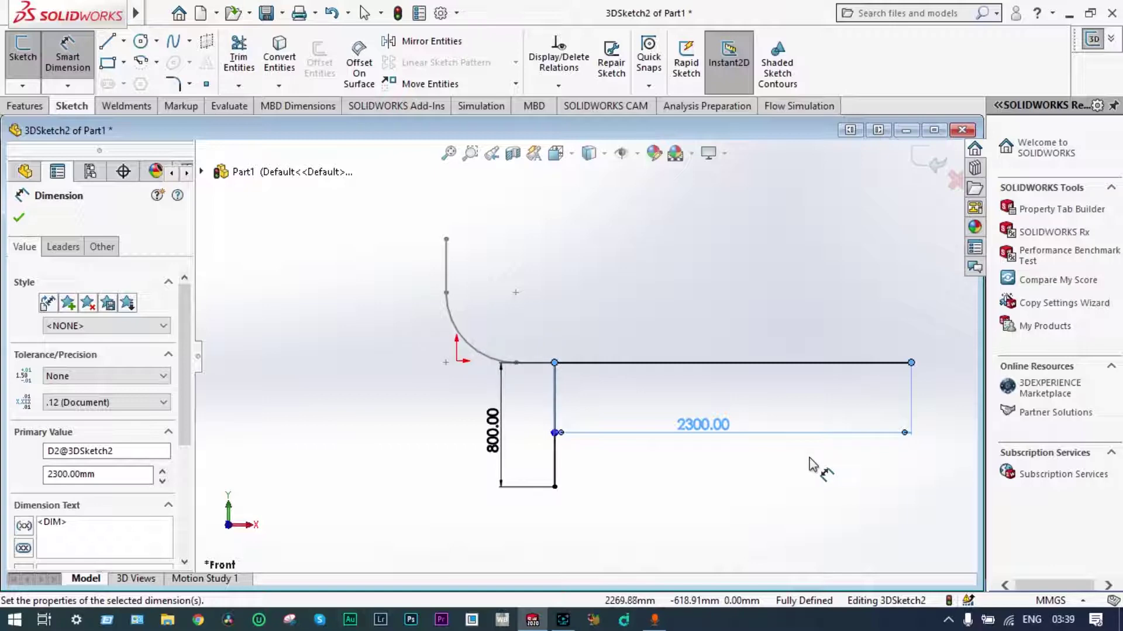
{"action": "left_click", "coordinate": [813, 465]}
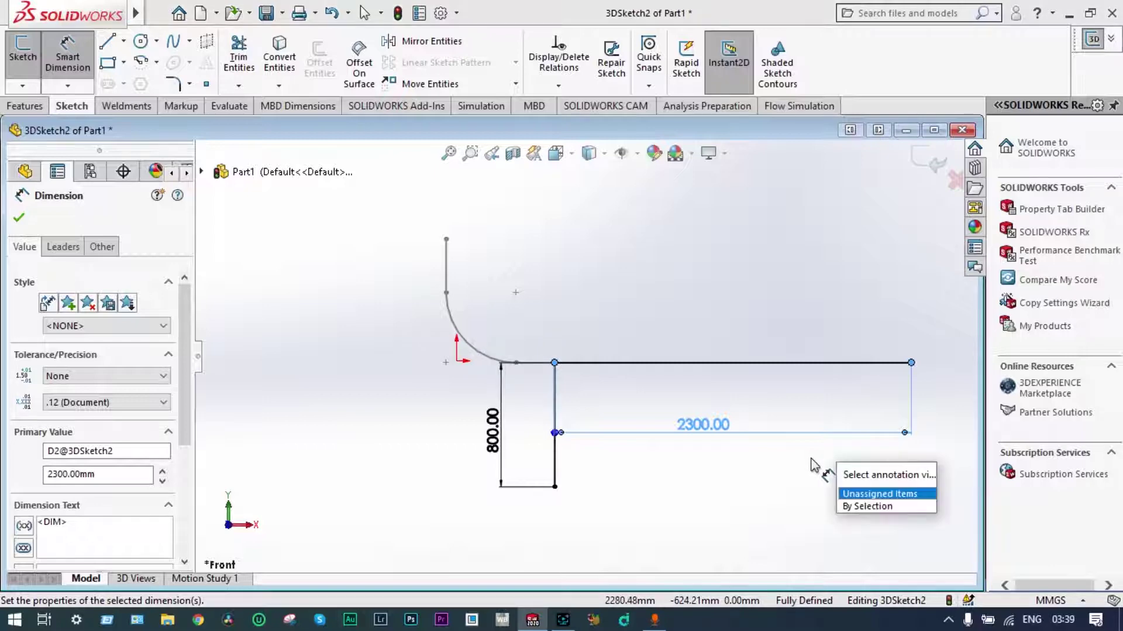
{"action": "left_click", "coordinate": [812, 465]}
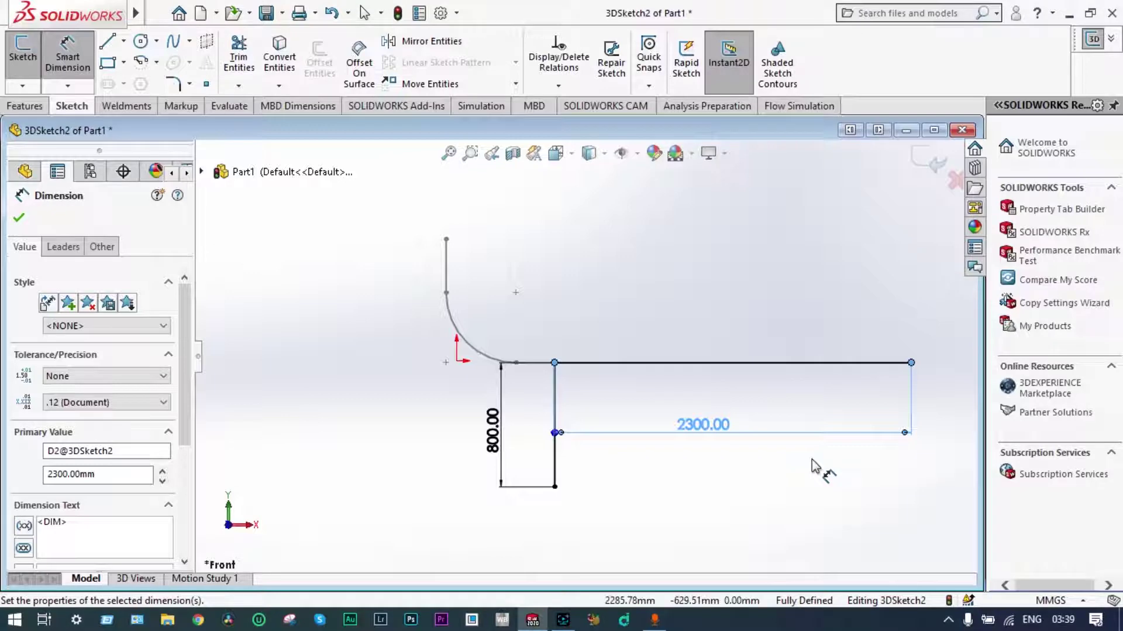
{"action": "key", "text": "Escape"}
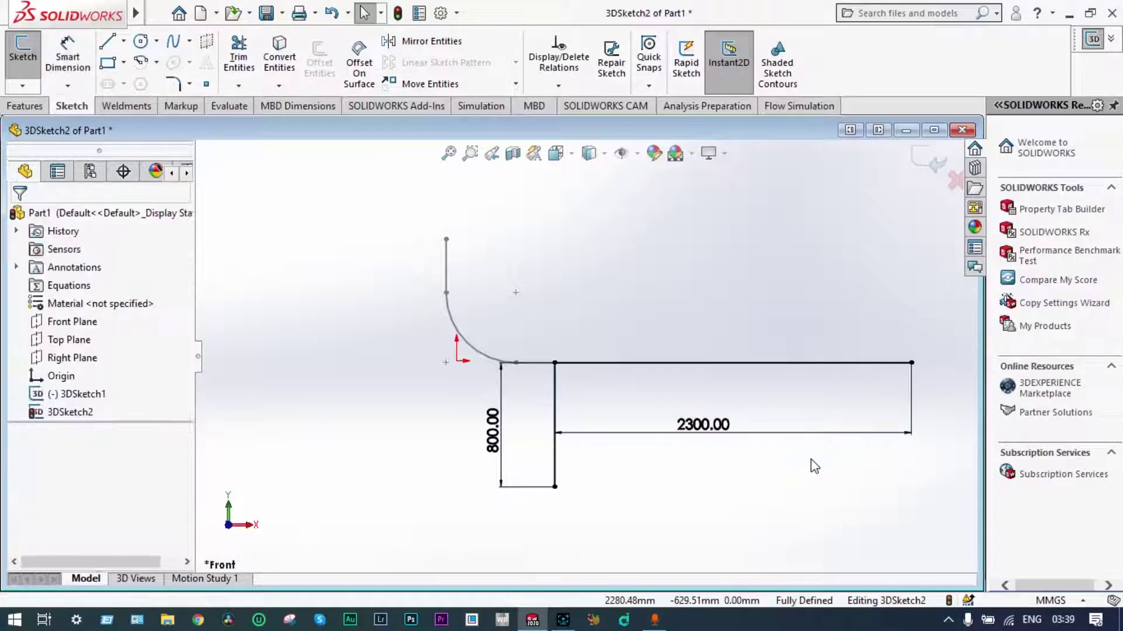
Add a 402 mm radius sketch fillet at the lower branch's corner and exit the 3D sketch.
{"action": "left_click", "coordinate": [555, 363]}
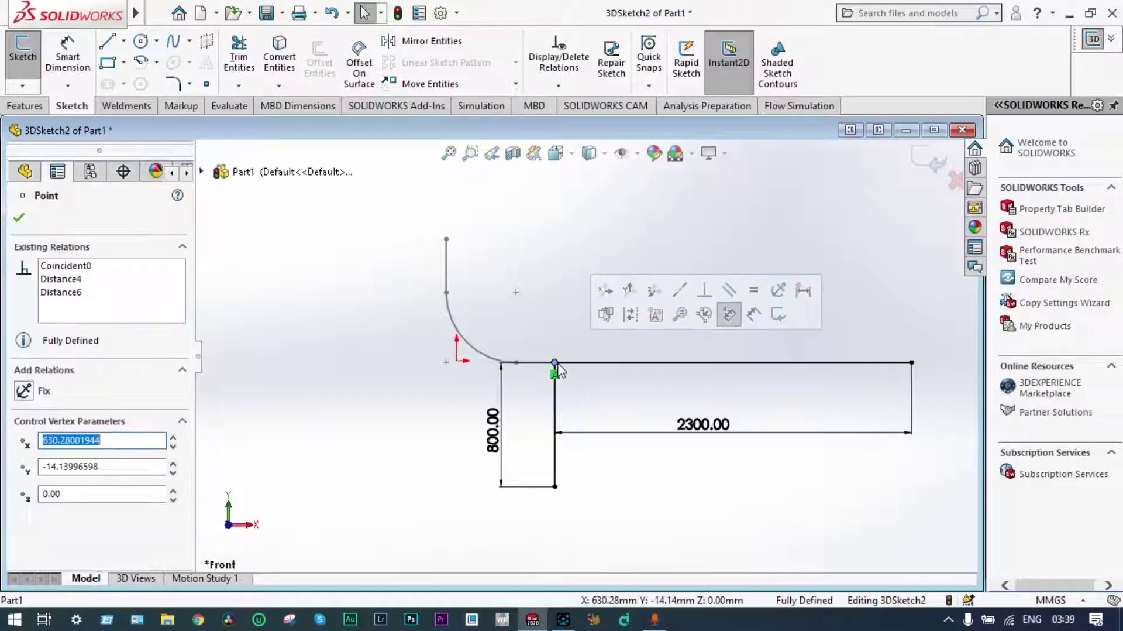
{"action": "left_click", "coordinate": [175, 85]}
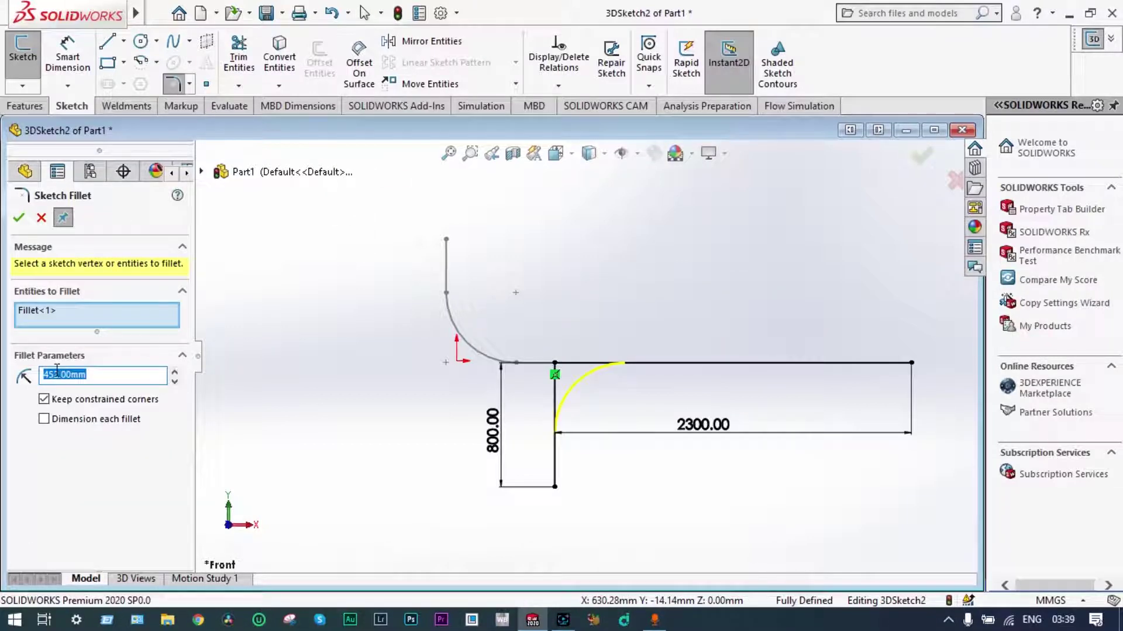
{"action": "left_click", "coordinate": [57, 373]}
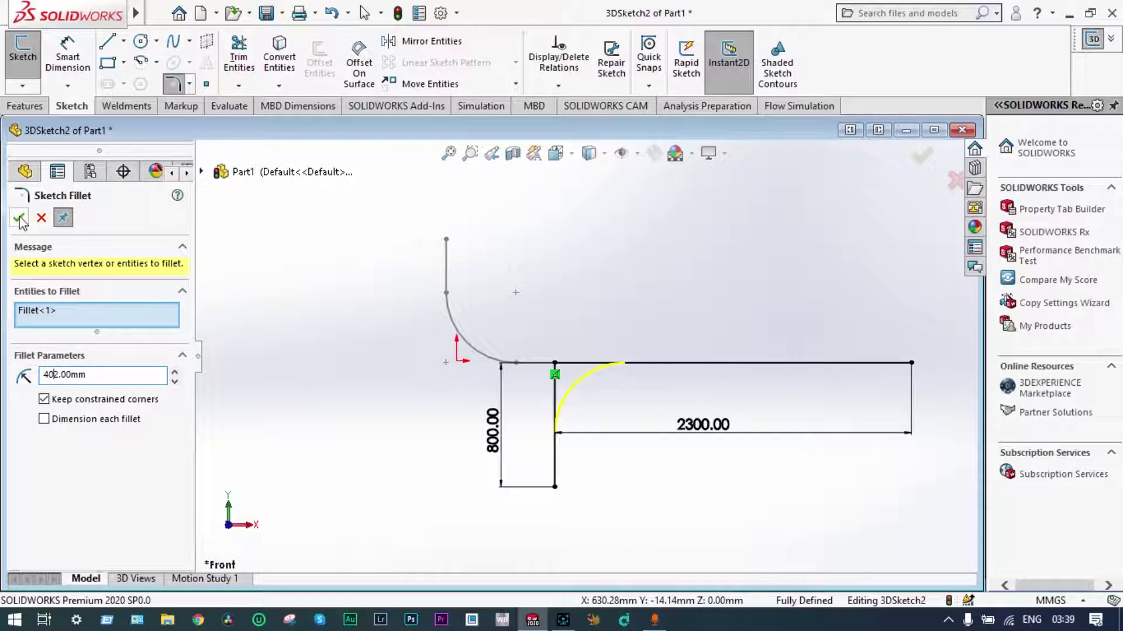
{"action": "left_click", "coordinate": [20, 219]}
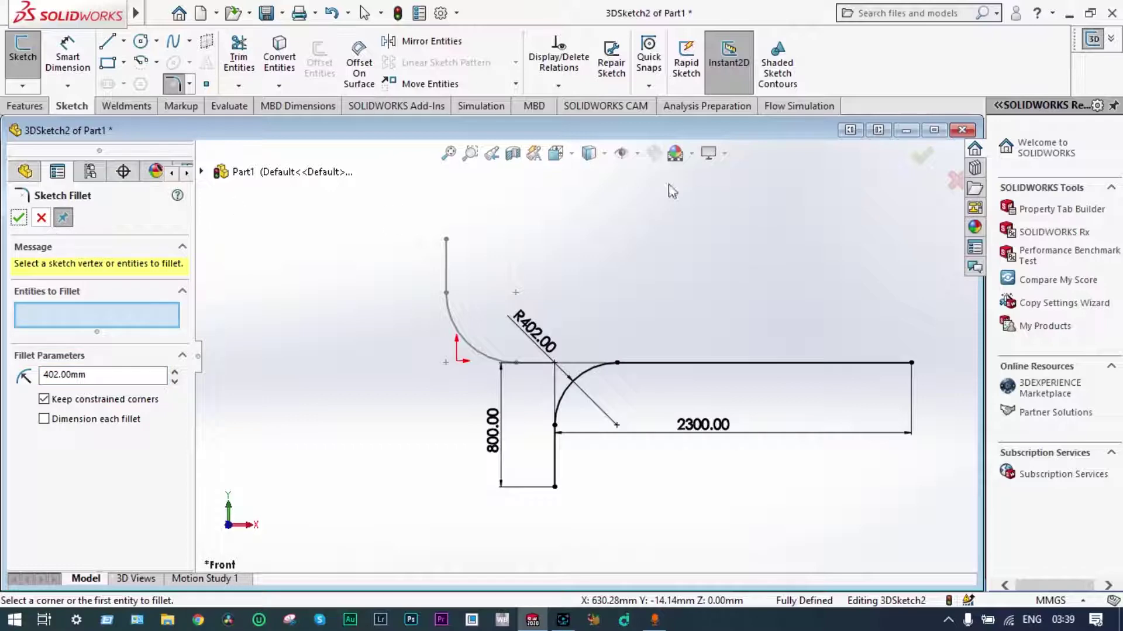
{"action": "left_click", "coordinate": [923, 156]}
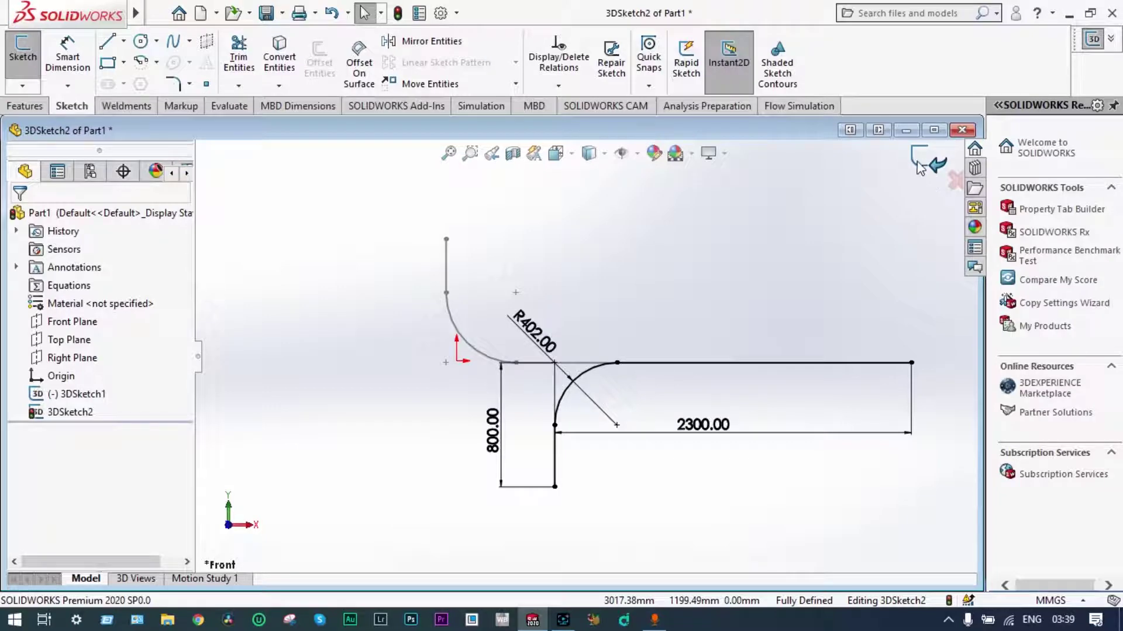
{"action": "left_click", "coordinate": [918, 164]}
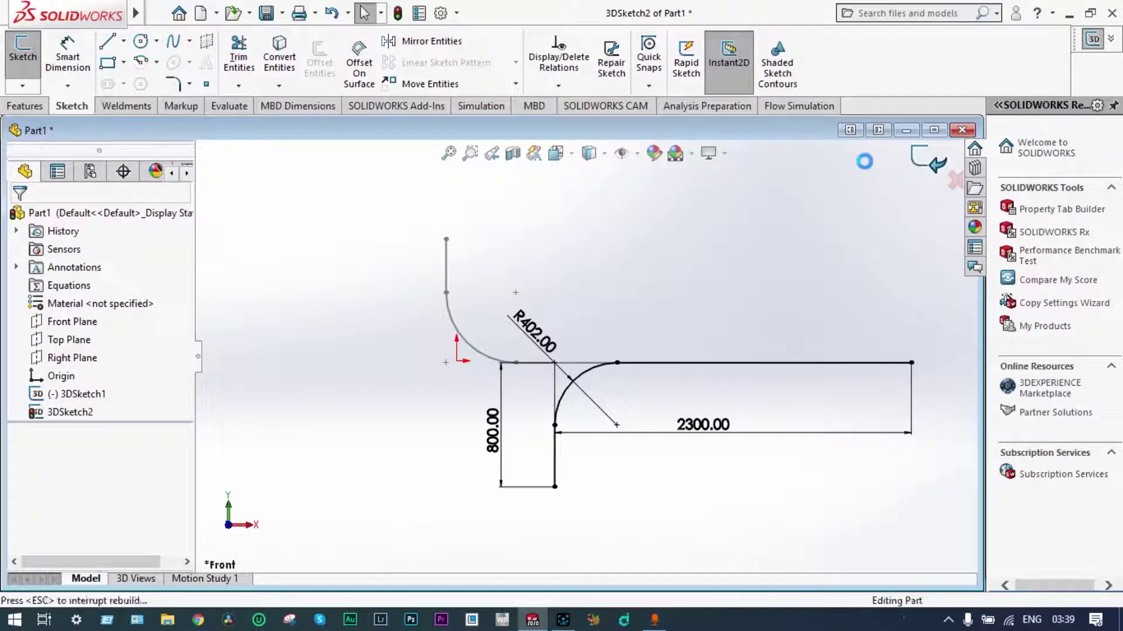
{"action": "left_click", "coordinate": [737, 231]}
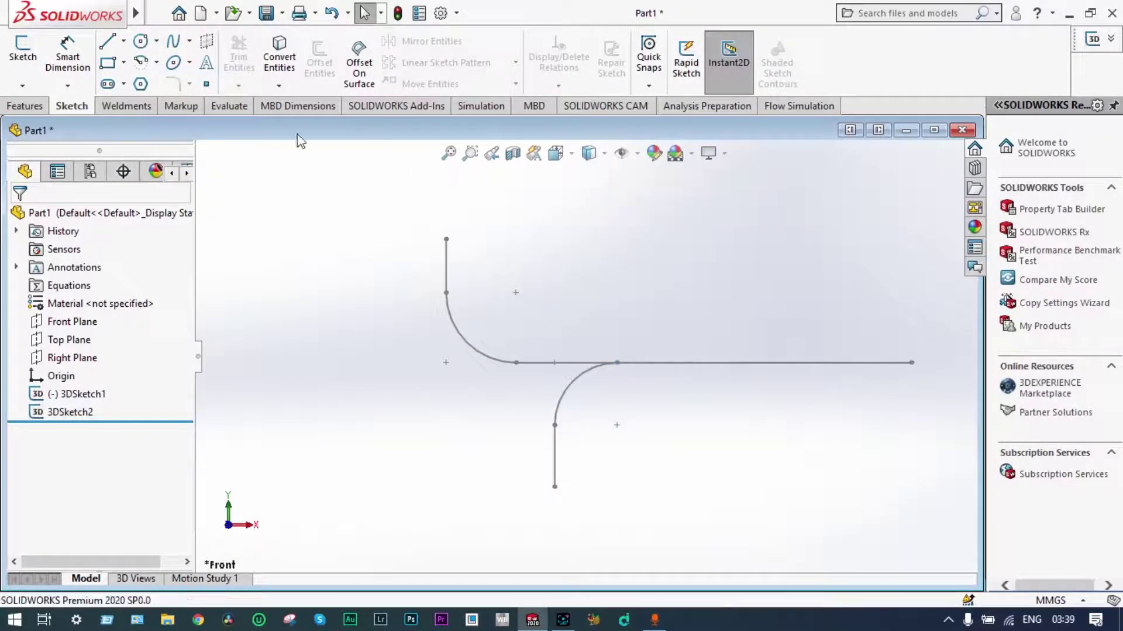
In a new 3D sketch, draw a vertical line about 622 mm down to the main horizontal line, continuing along it to its far end.
{"action": "left_click", "coordinate": [22, 87]}
{"action": "left_click", "coordinate": [41, 120]}
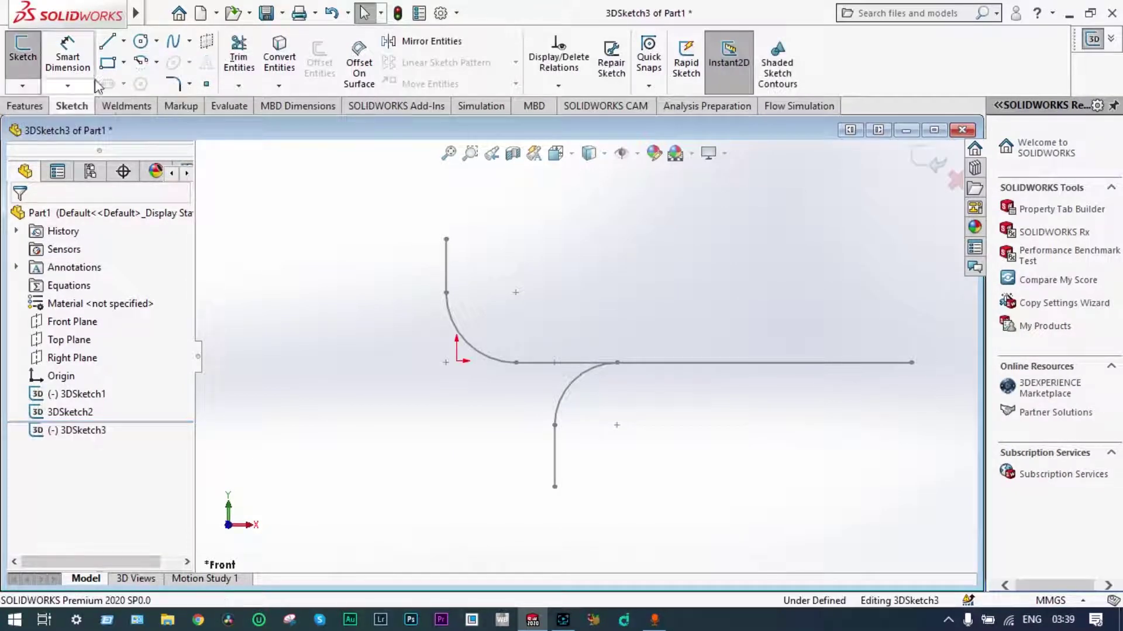
{"action": "left_click", "coordinate": [110, 43]}
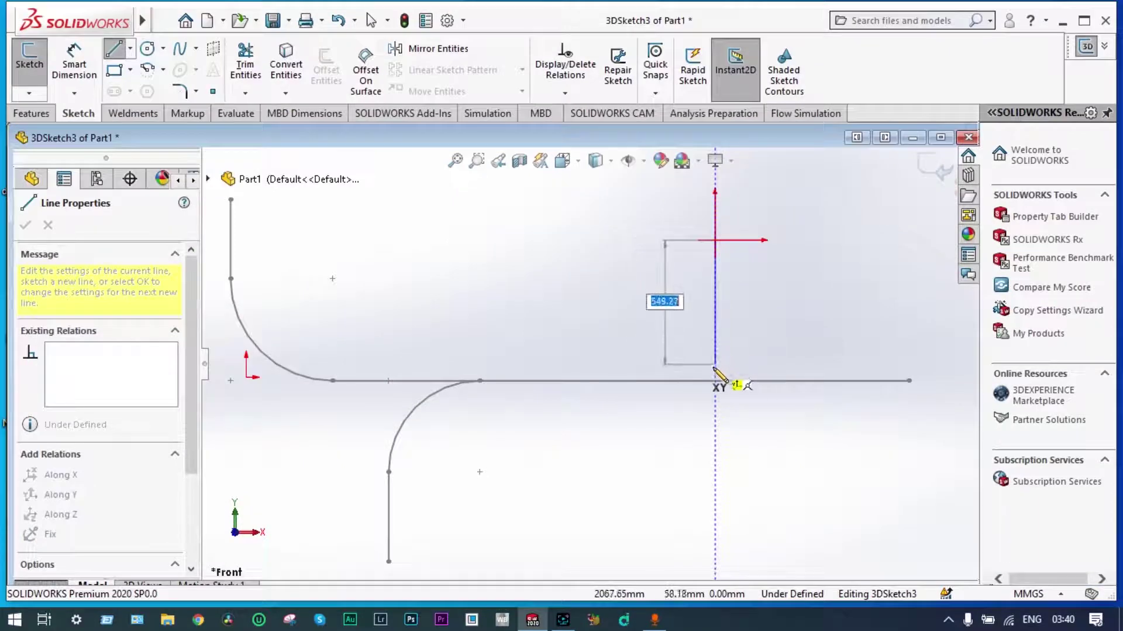
{"action": "left_click", "coordinate": [715, 380]}
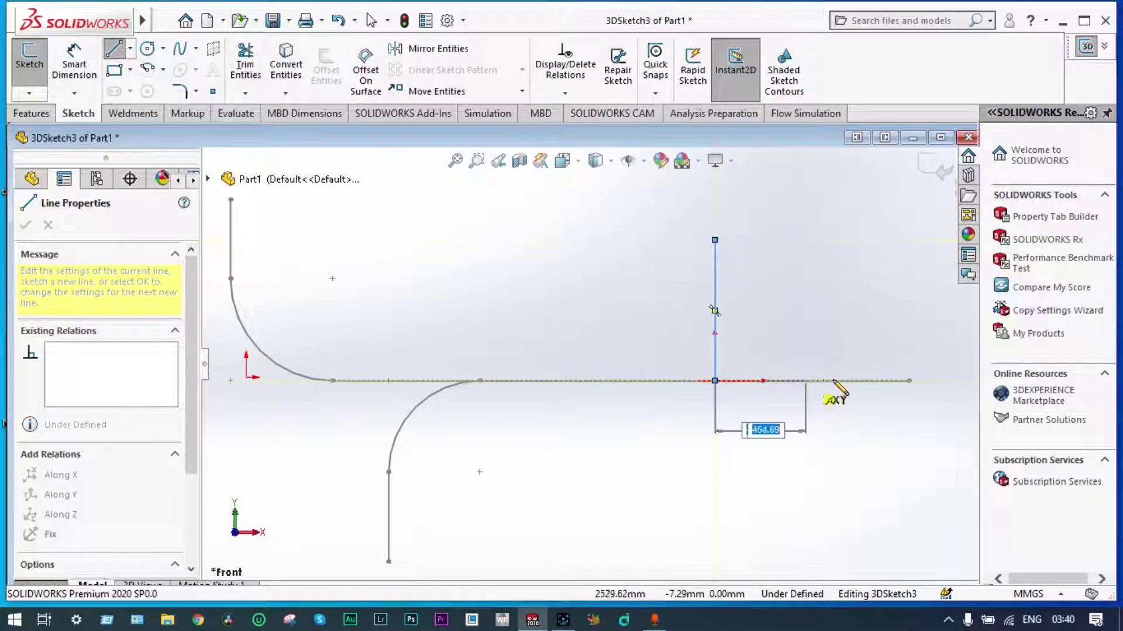
{"action": "left_click", "coordinate": [909, 381]}
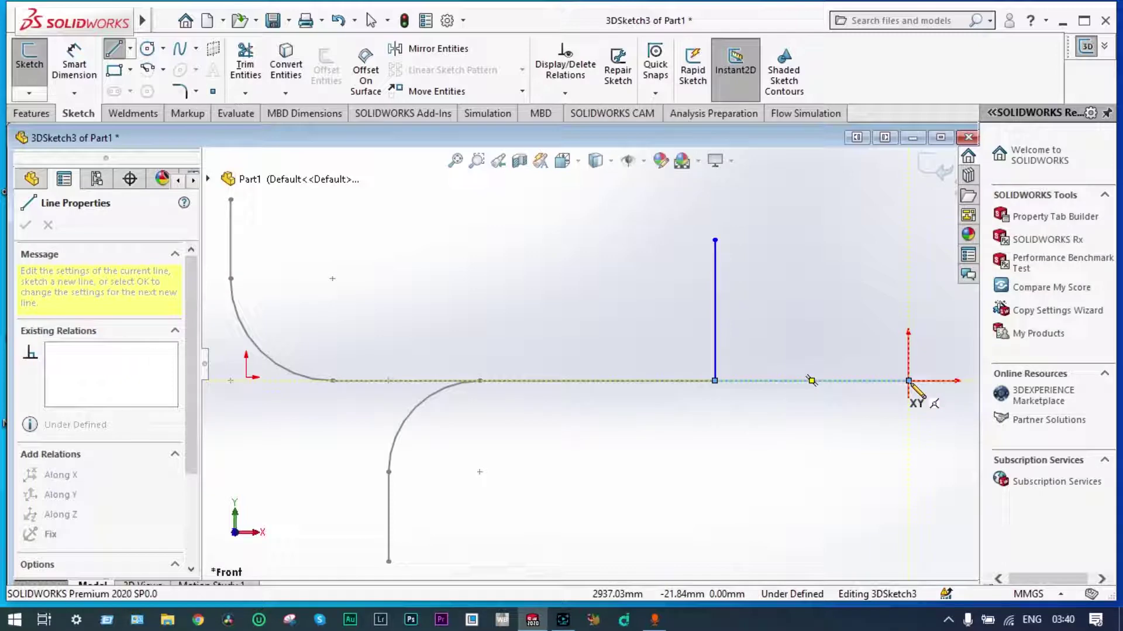
{"action": "key", "text": "Escape"}
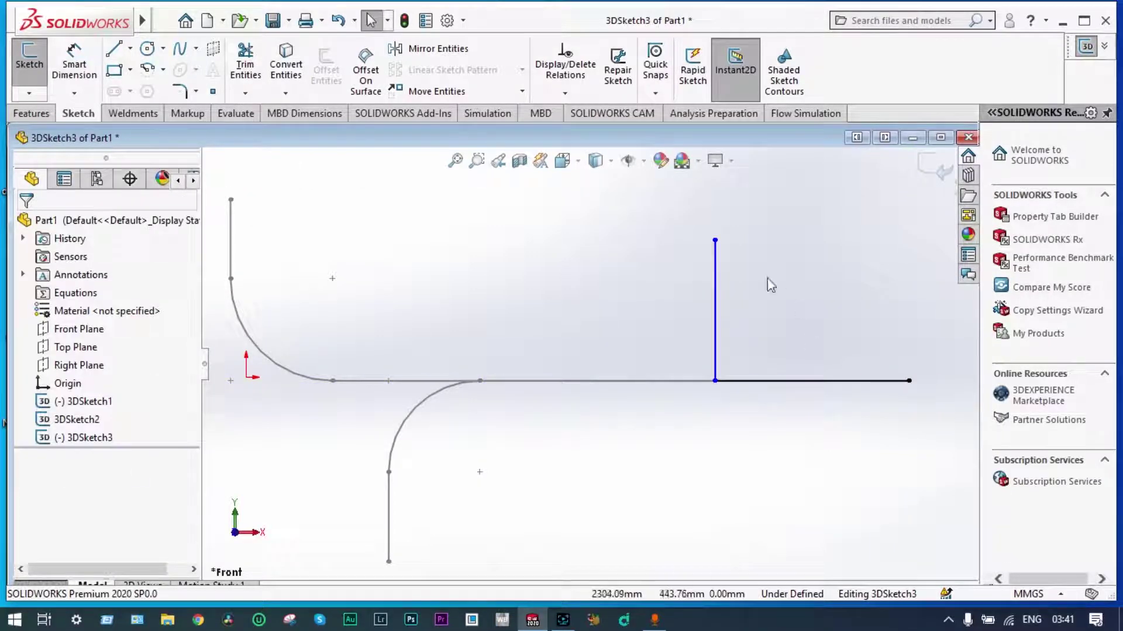
Dimension the vertical line of the upper branch sketch to 800 mm.
{"action": "left_click", "coordinate": [74, 63]}
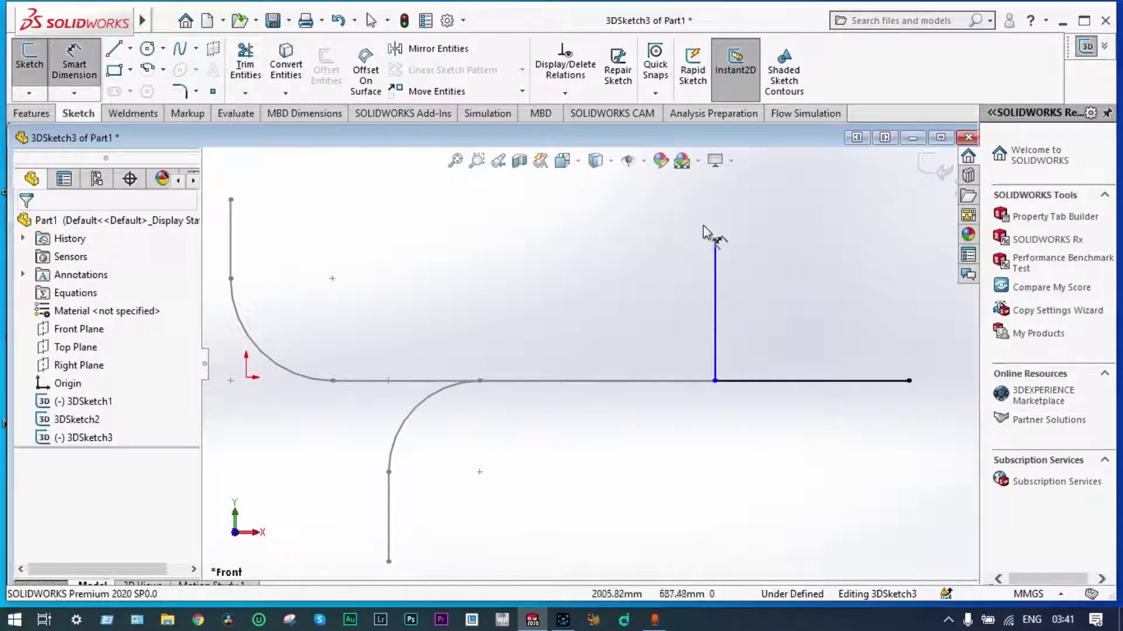
{"action": "left_click", "coordinate": [717, 270]}
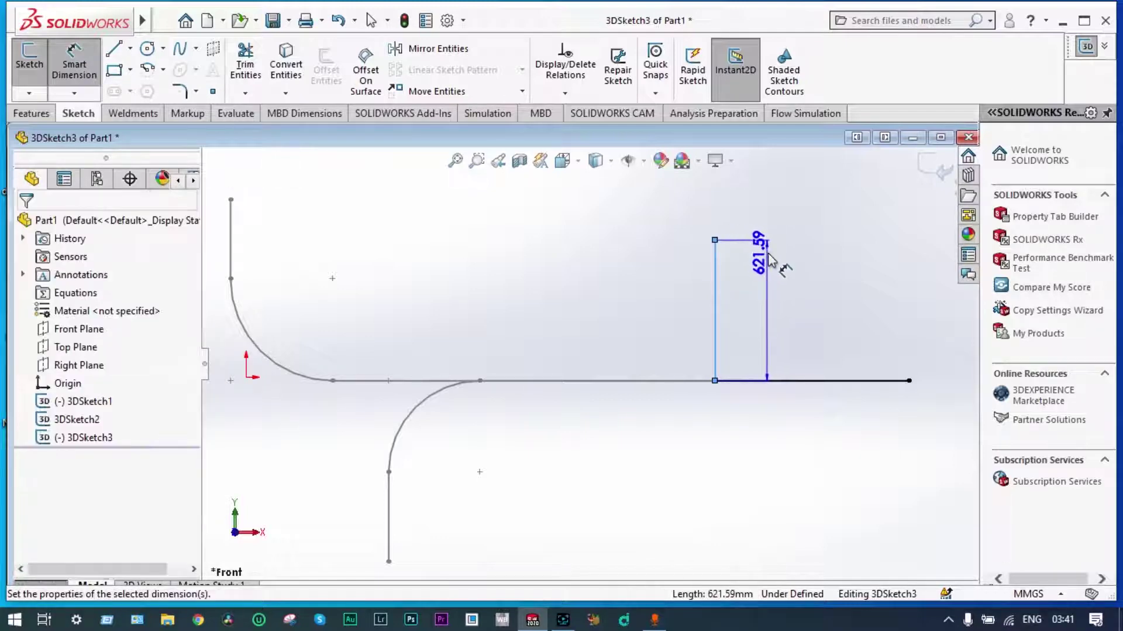
{"action": "left_click", "coordinate": [770, 256]}
{"action": "type", "text": "800"}
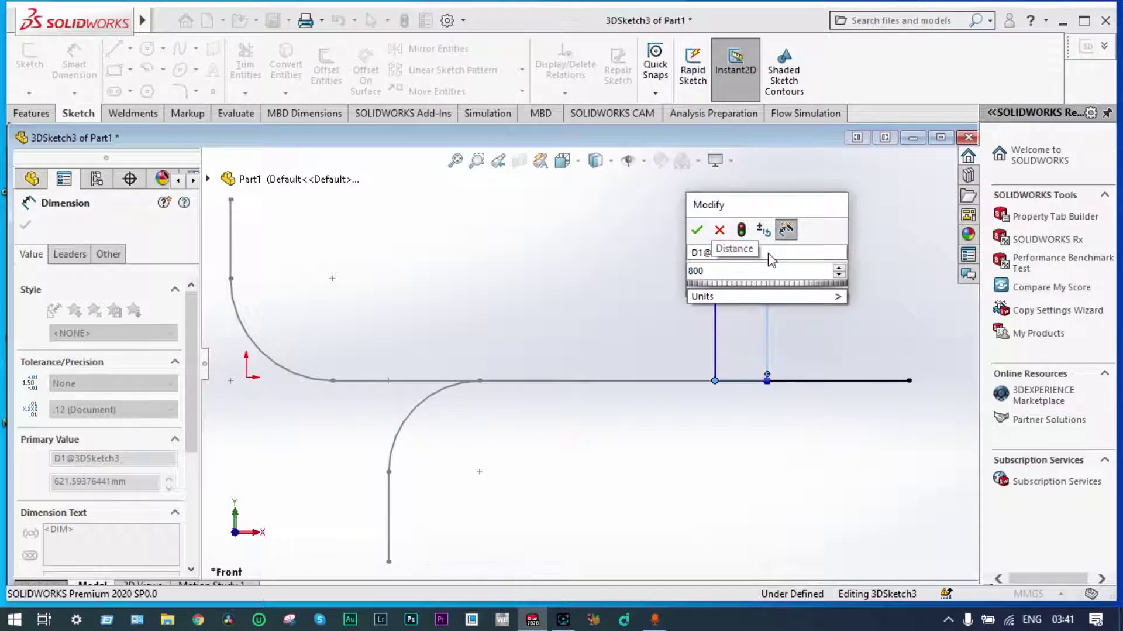
{"action": "key", "text": "Return"}
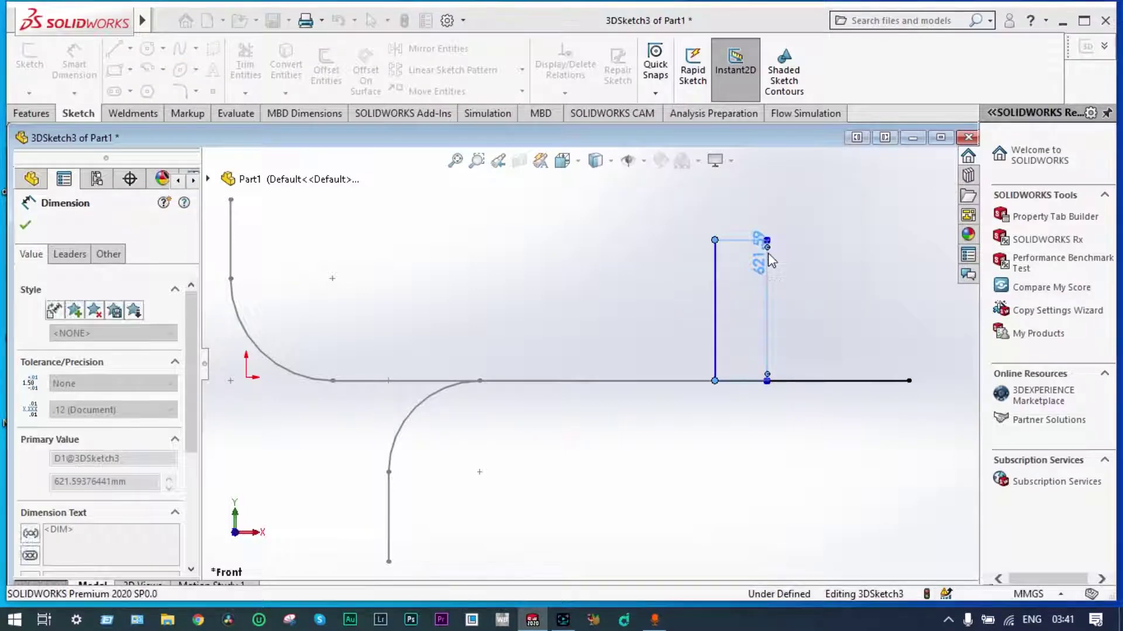
Dimension the horizontal line of the upper branch sketch to 1300 mm and finish dimensioning.
{"action": "left_click", "coordinate": [742, 382]}
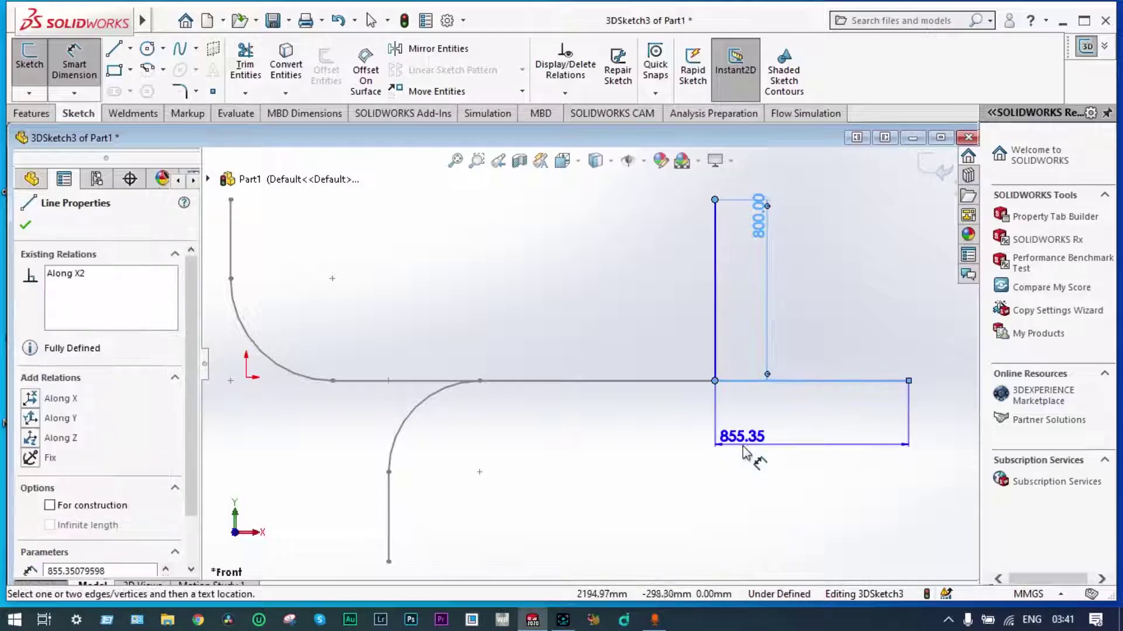
{"action": "left_click", "coordinate": [750, 456]}
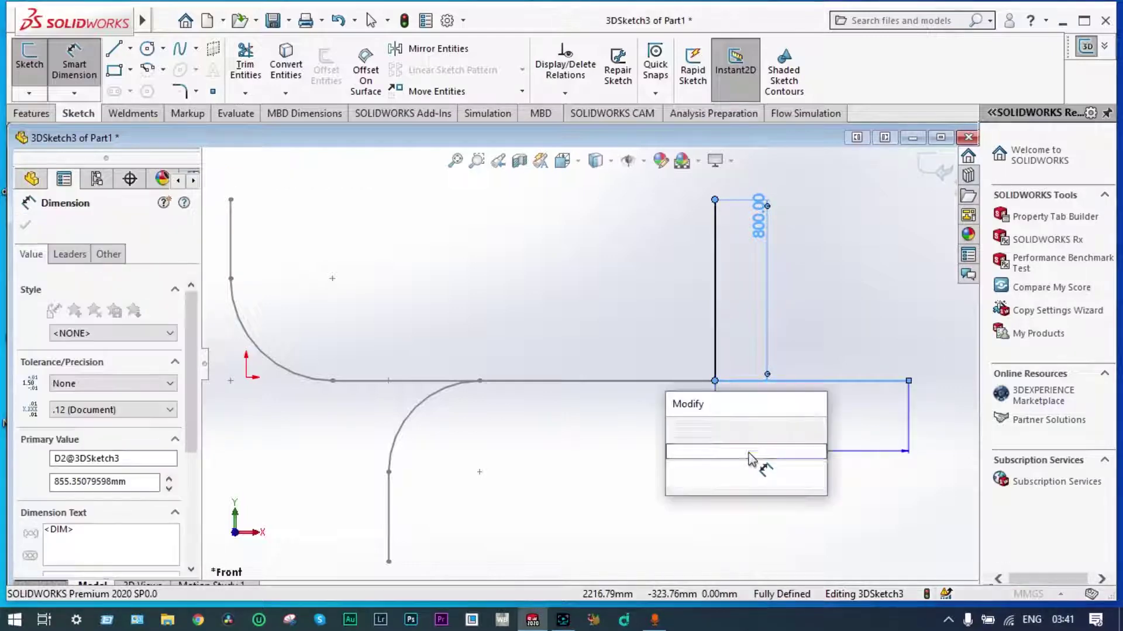
{"action": "type", "text": "1"}
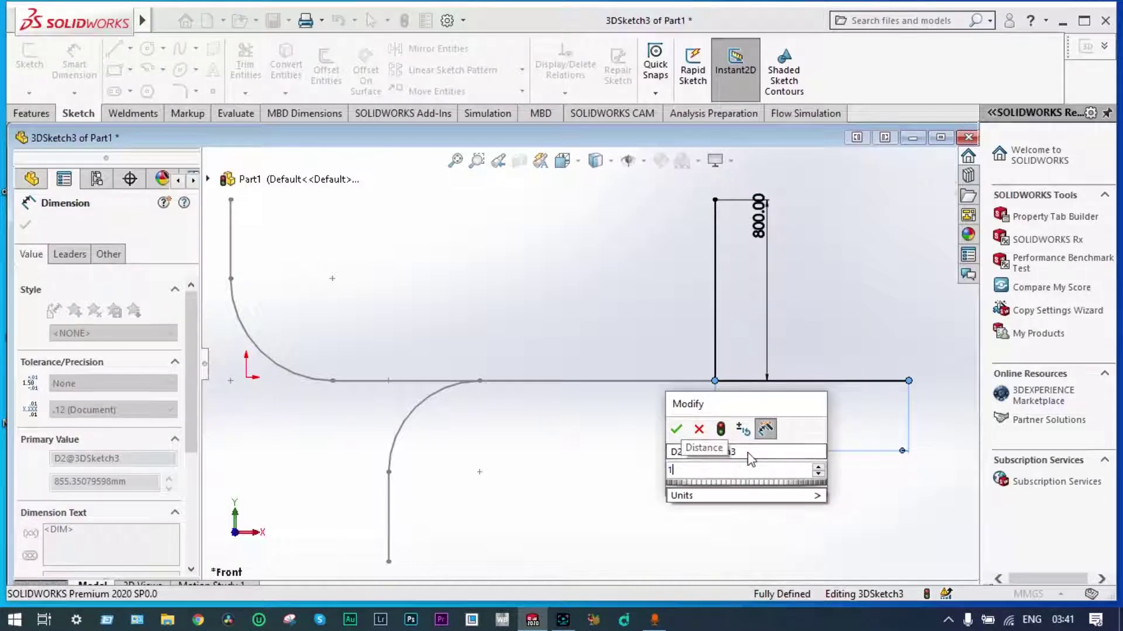
{"action": "type", "text": "300"}
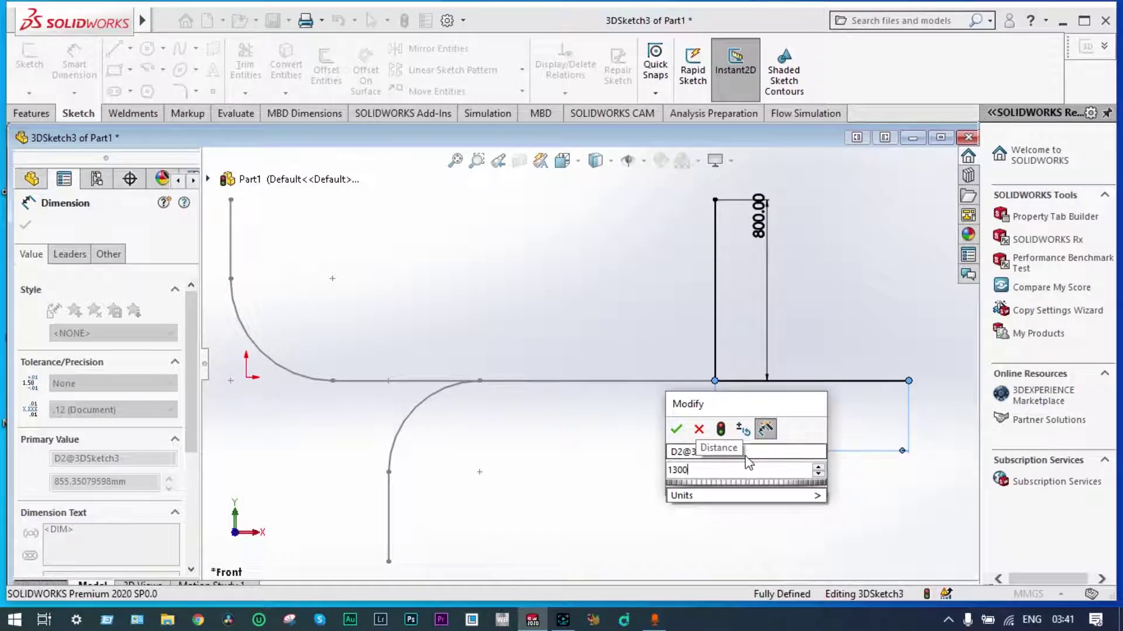
{"action": "key", "text": "Return"}
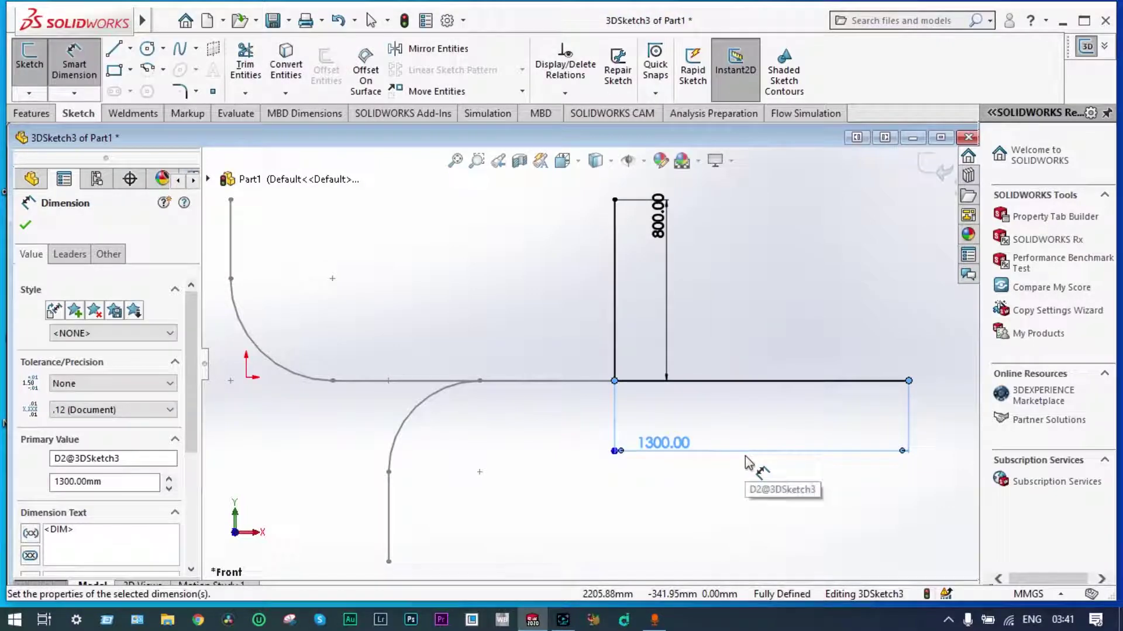
{"action": "key", "text": "Escape"}
{"action": "key", "text": "Escape"}
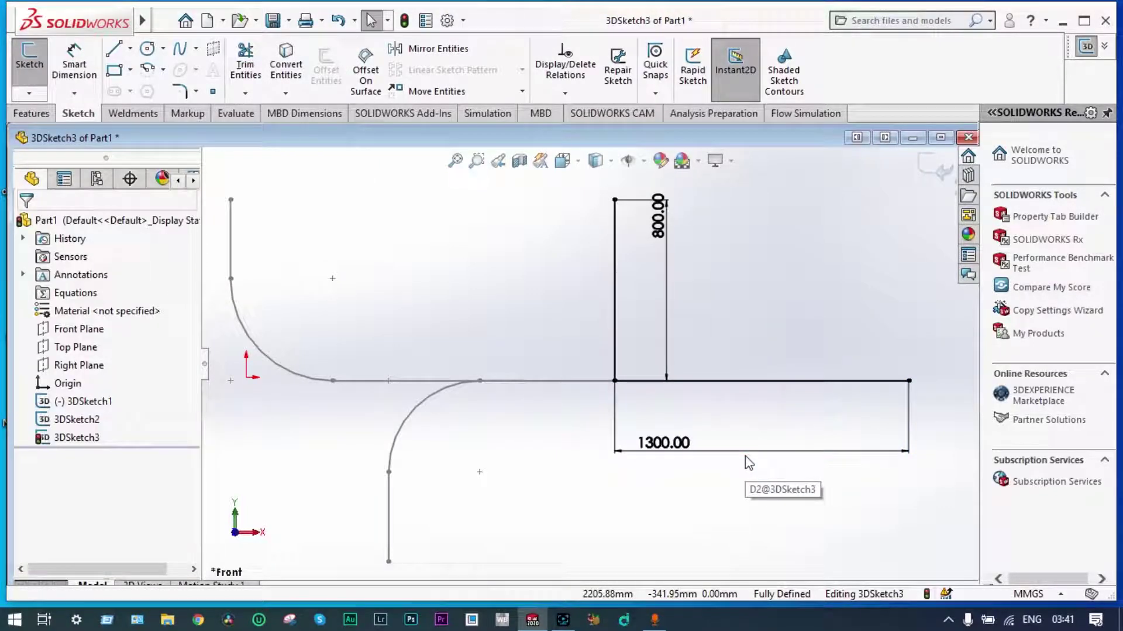
Add a 402 mm radius sketch fillet at the upper branch's corner and exit the 3D sketch.
{"action": "left_click", "coordinate": [615, 381]}
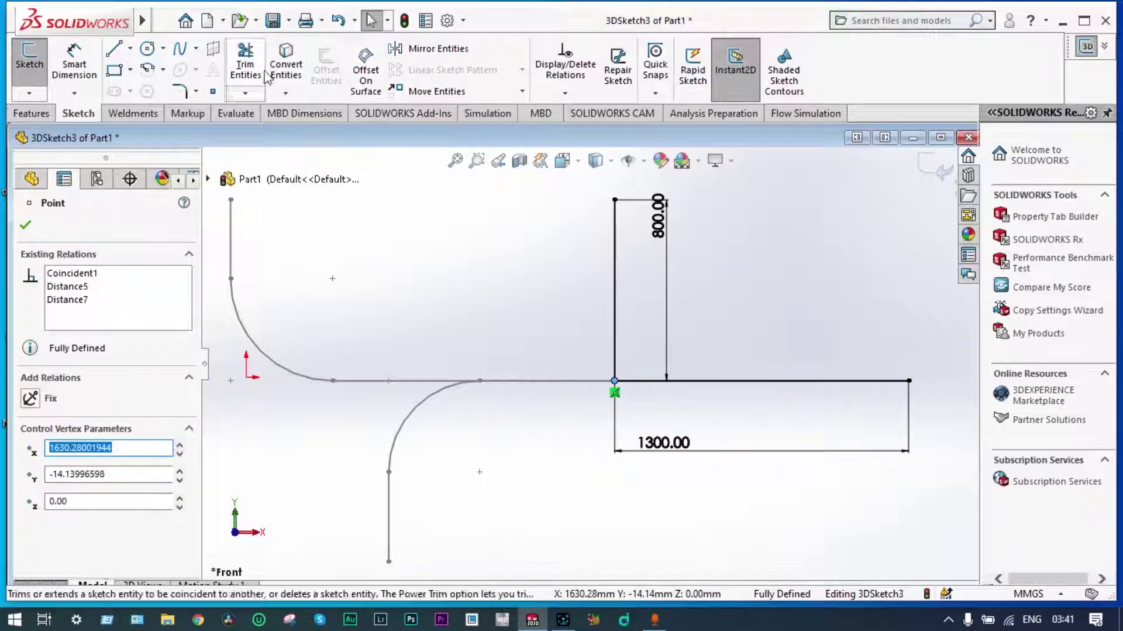
{"action": "left_click", "coordinate": [180, 91]}
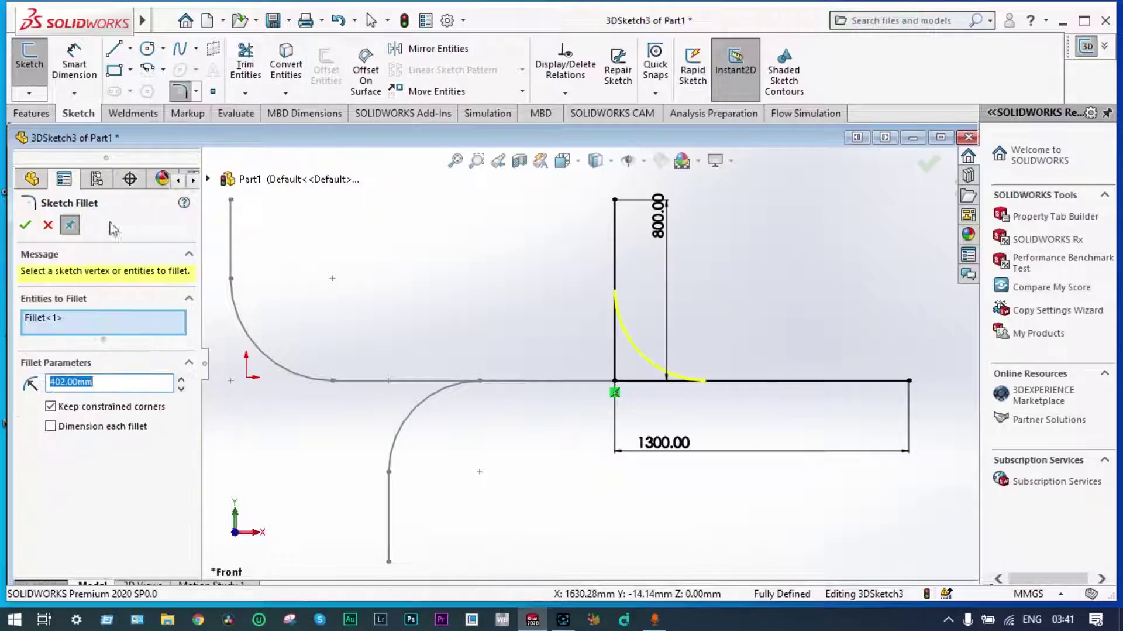
{"action": "left_click", "coordinate": [26, 226]}
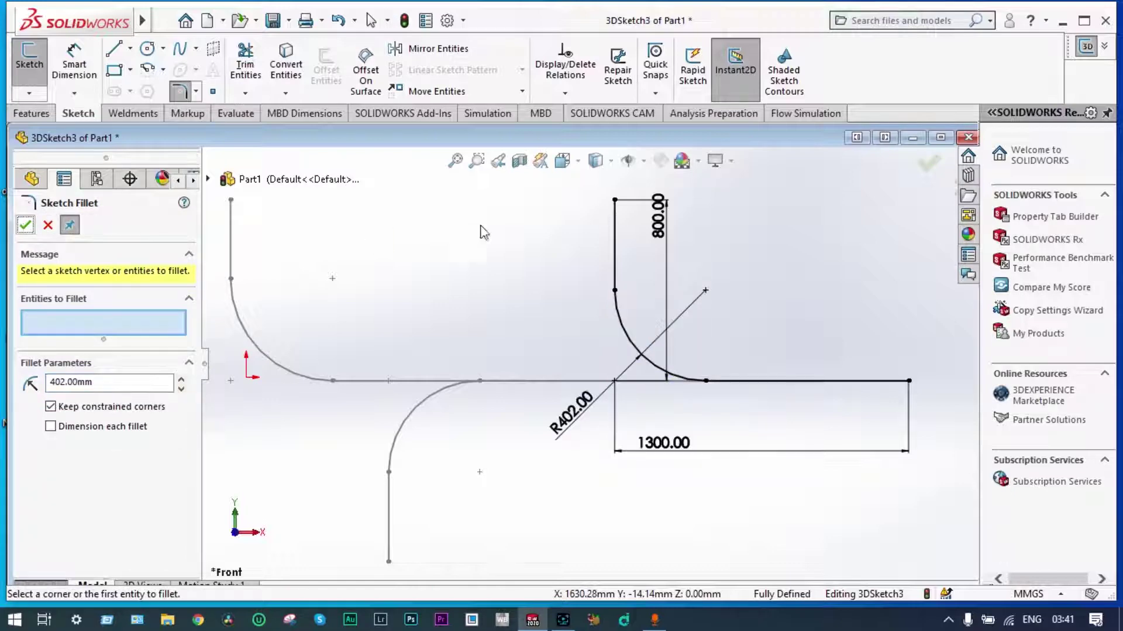
{"action": "left_click", "coordinate": [928, 166]}
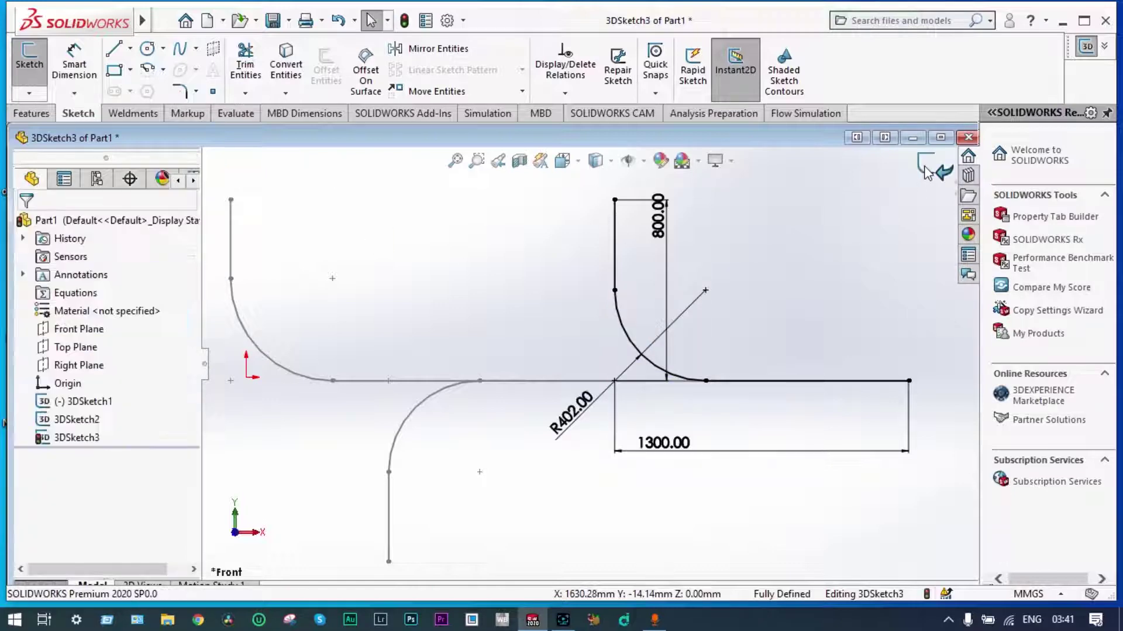
{"action": "left_click", "coordinate": [927, 168]}
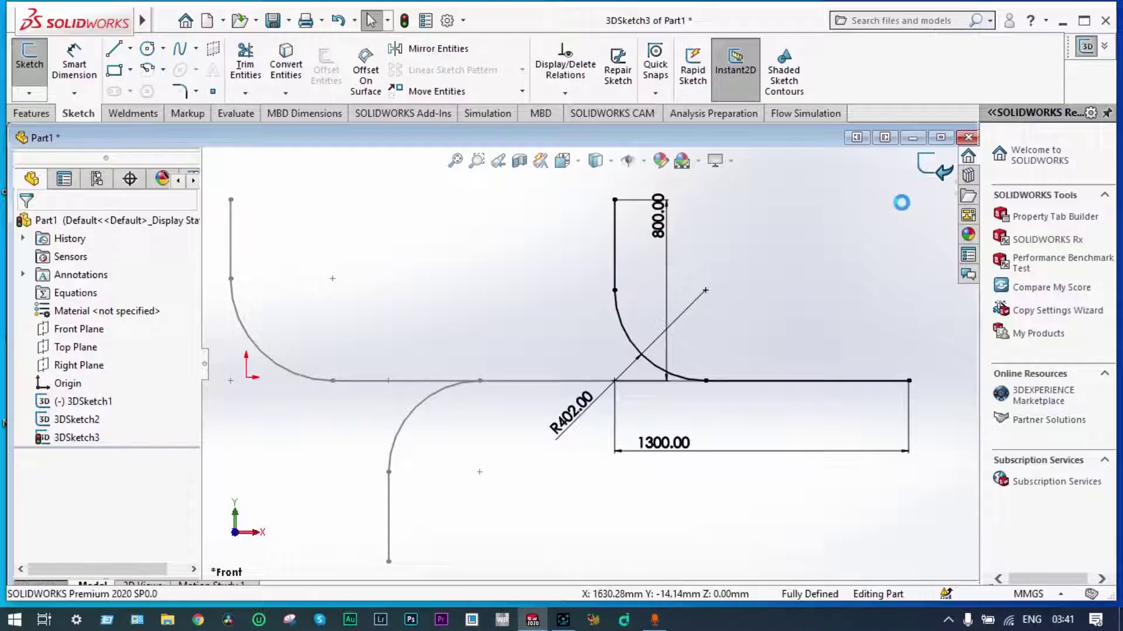
{"action": "left_click", "coordinate": [840, 276]}
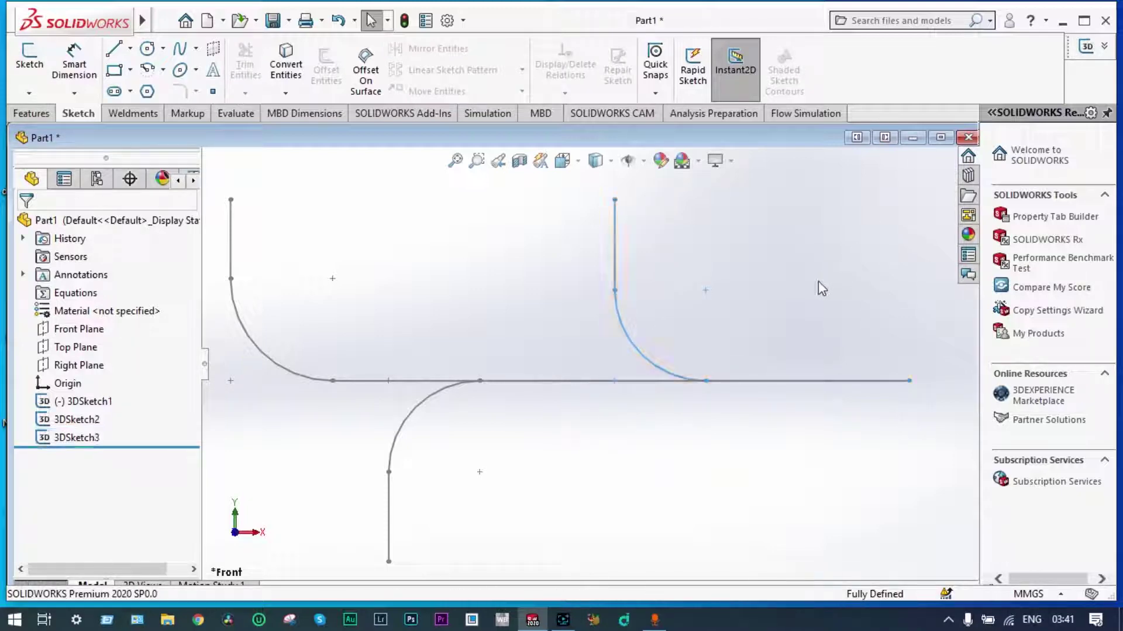
{"action": "key", "text": "f"}
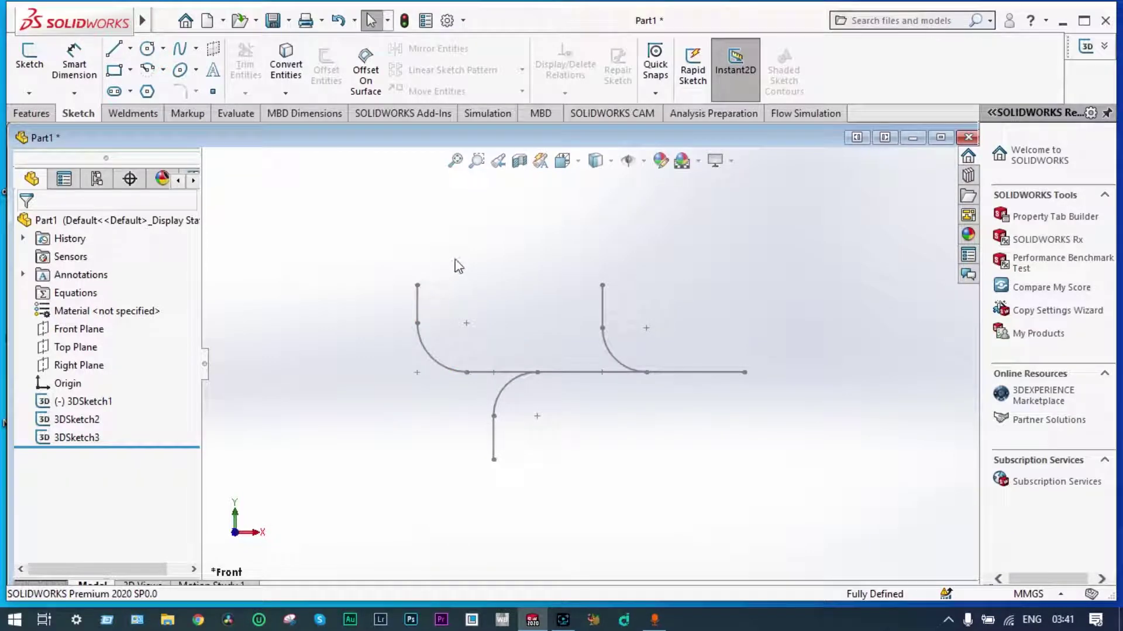
Create a reference plane through the upper endpoint of the main path, perpendicular to its vertical line.
{"action": "left_click", "coordinate": [417, 285]}
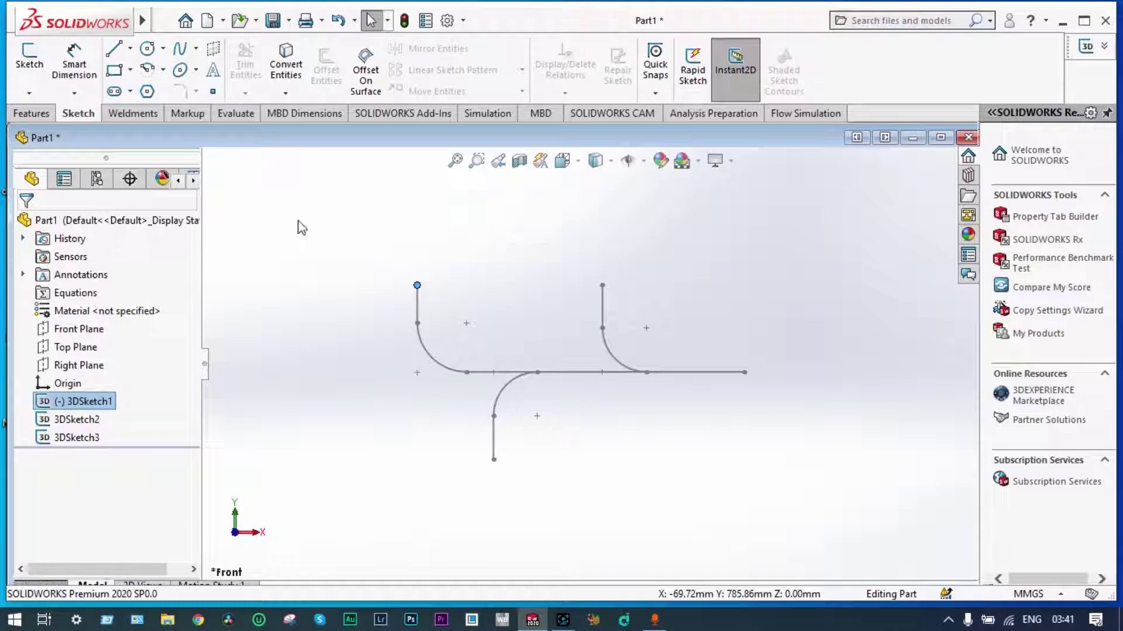
{"action": "left_click", "coordinate": [41, 117]}
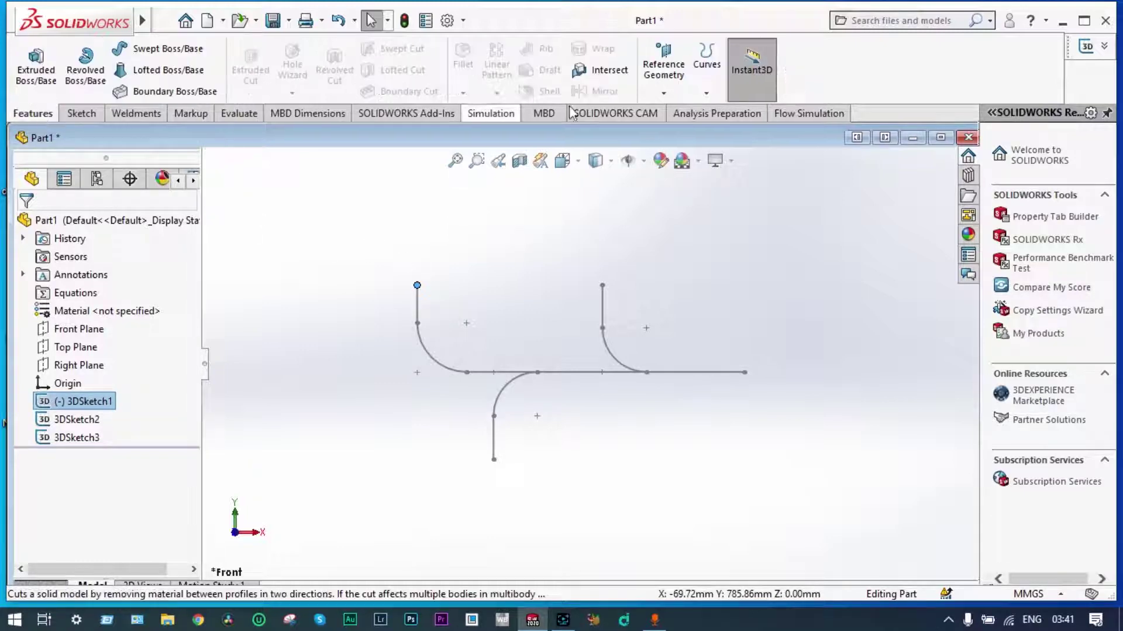
{"action": "left_click", "coordinate": [667, 96]}
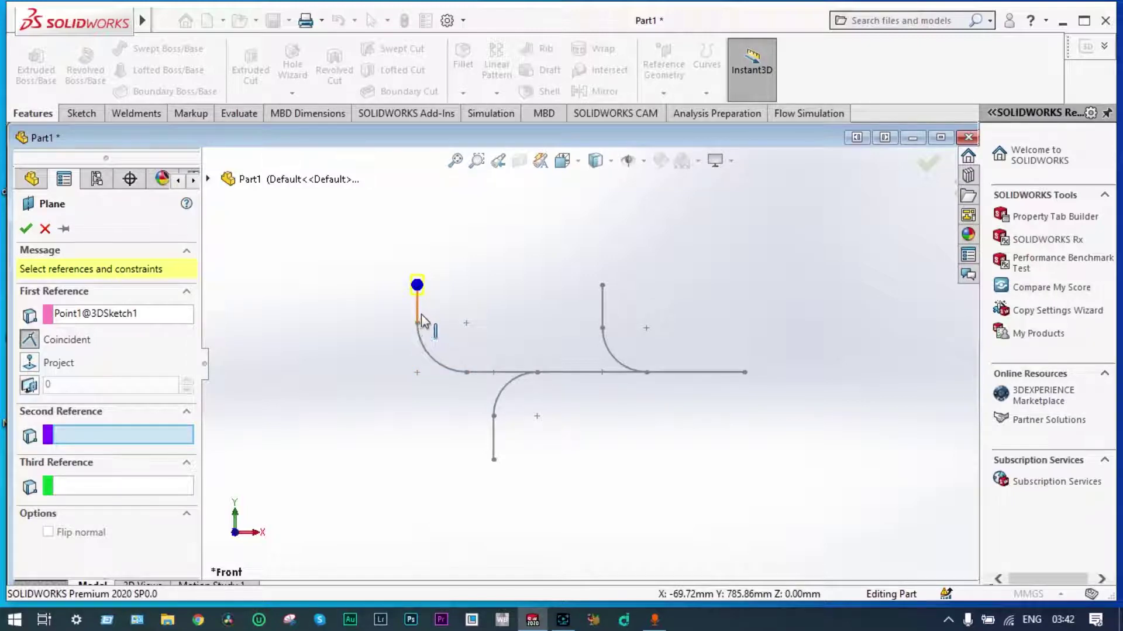
{"action": "scroll", "coordinate": [422, 314], "scroll_direction": "down", "scroll_amount": 2}
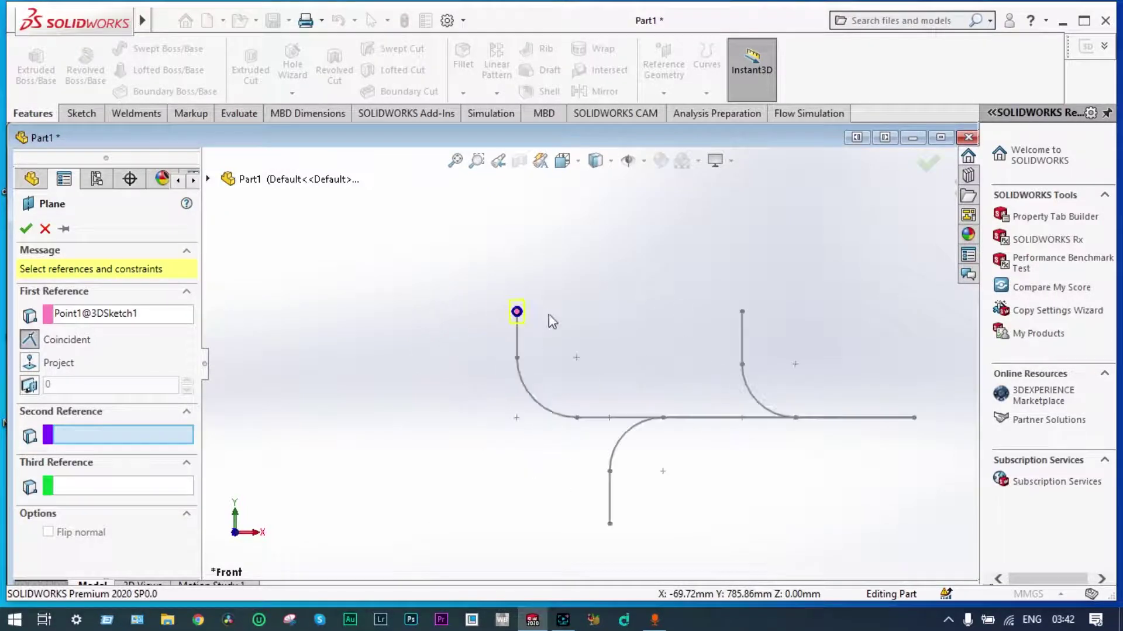
{"action": "left_click", "coordinate": [517, 346]}
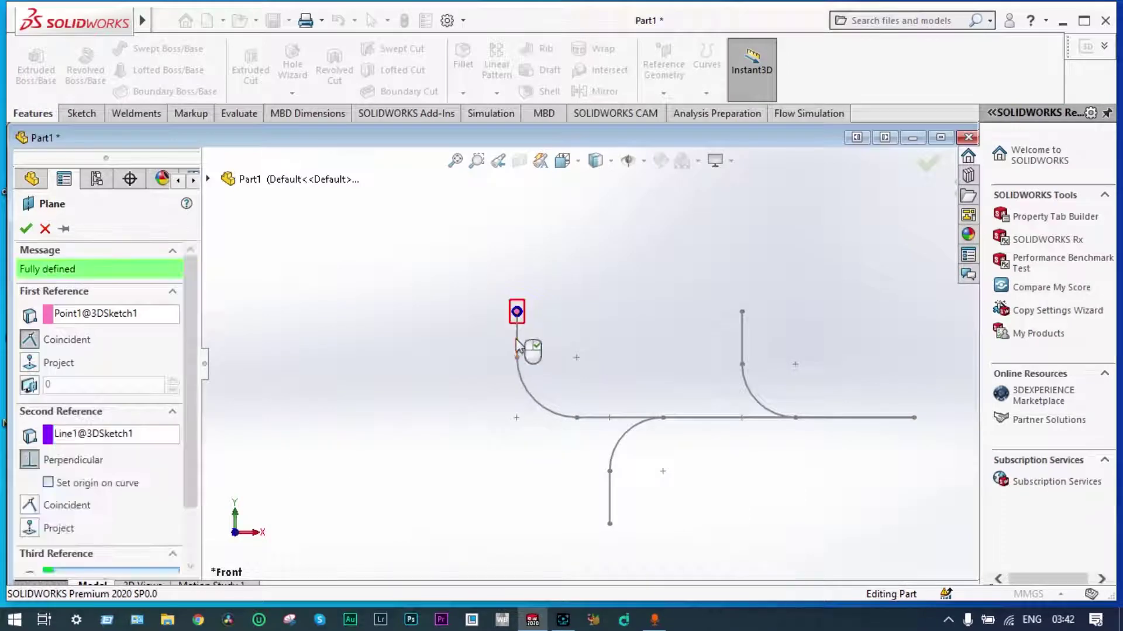
{"action": "scroll", "coordinate": [566, 310], "scroll_direction": "down", "scroll_amount": 2}
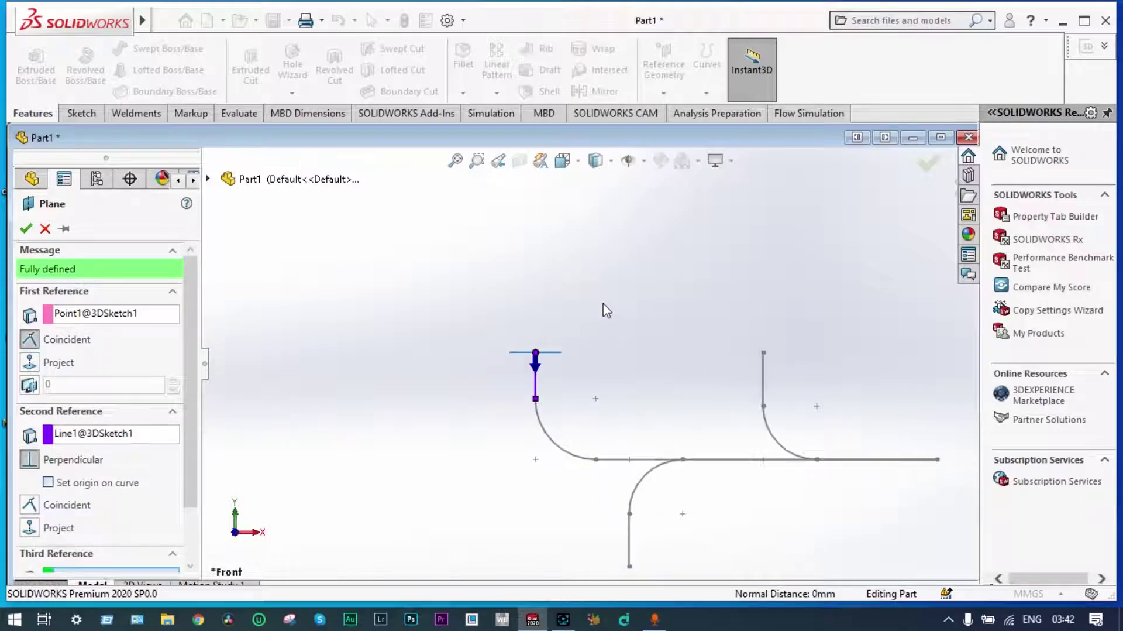
{"action": "middle_click_drag", "start_coordinate": [602, 310], "coordinate": [591, 401]}
{"action": "scroll", "coordinate": [588, 398], "scroll_direction": "down", "scroll_amount": 5}
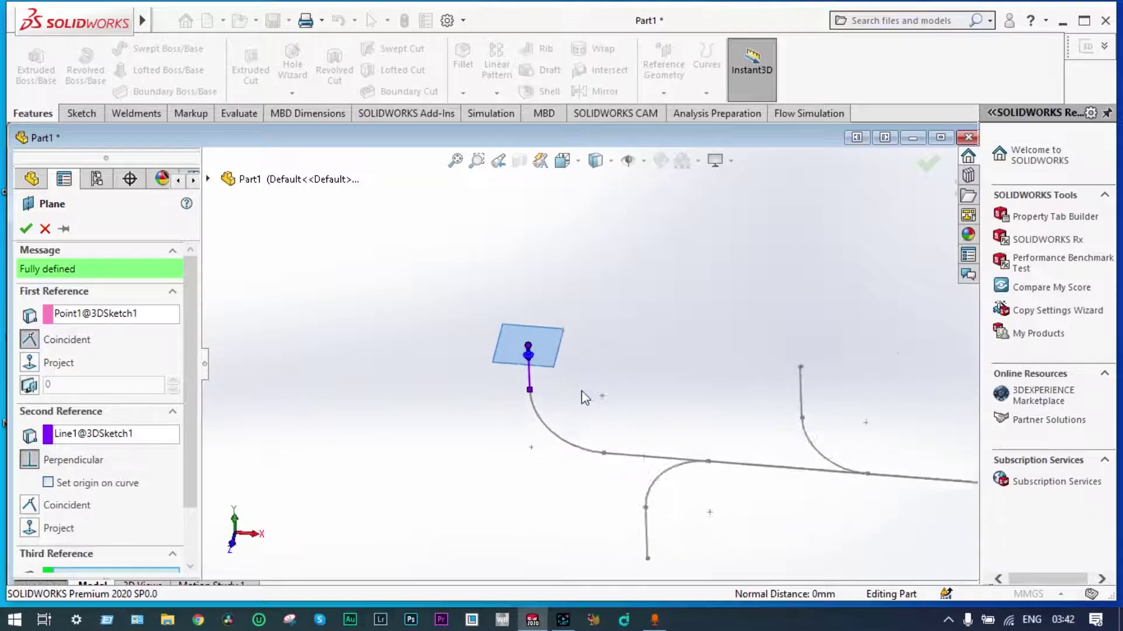
{"action": "left_click", "coordinate": [26, 231]}
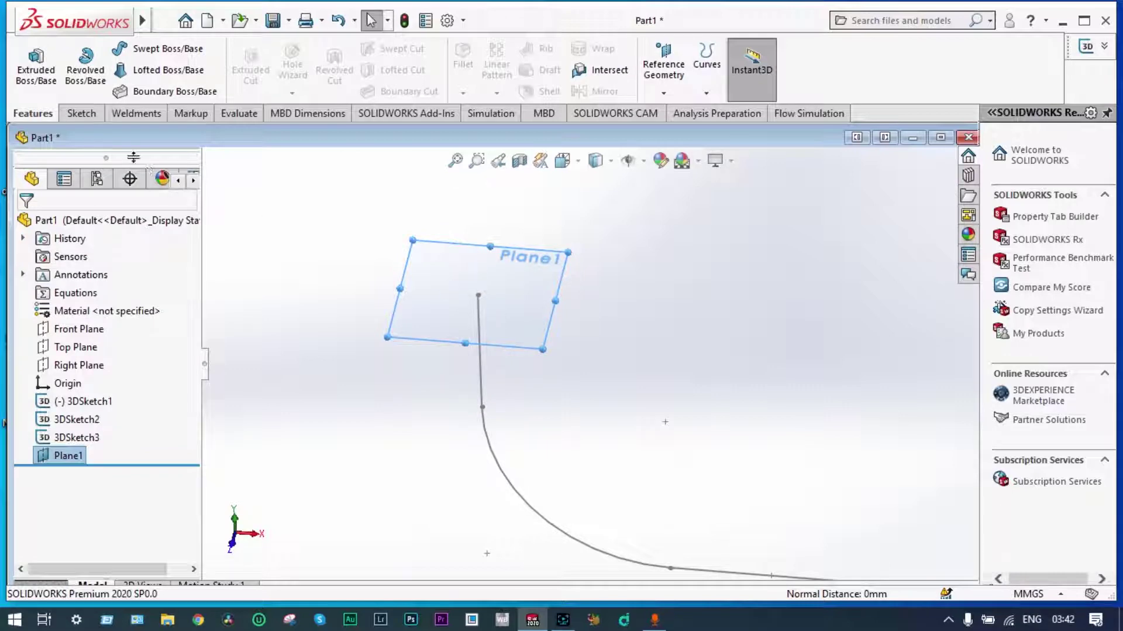
Sketch a center rectangle about 276 mm wide on the new plane, centred on the main path's upper endpoint.
{"action": "left_click", "coordinate": [83, 113]}
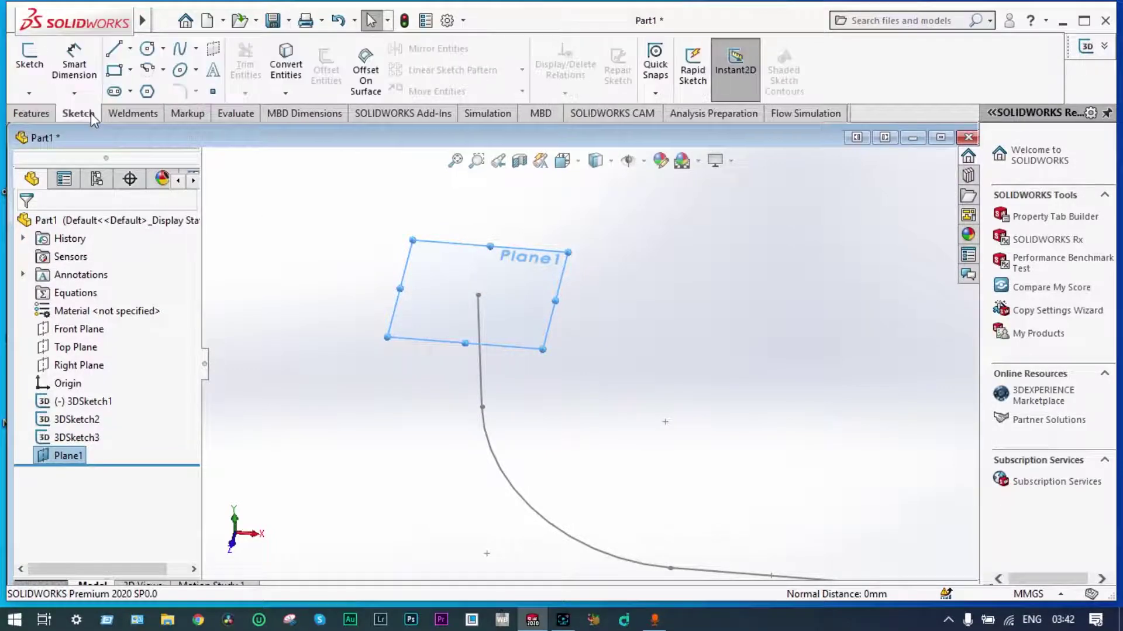
{"action": "left_click", "coordinate": [131, 71]}
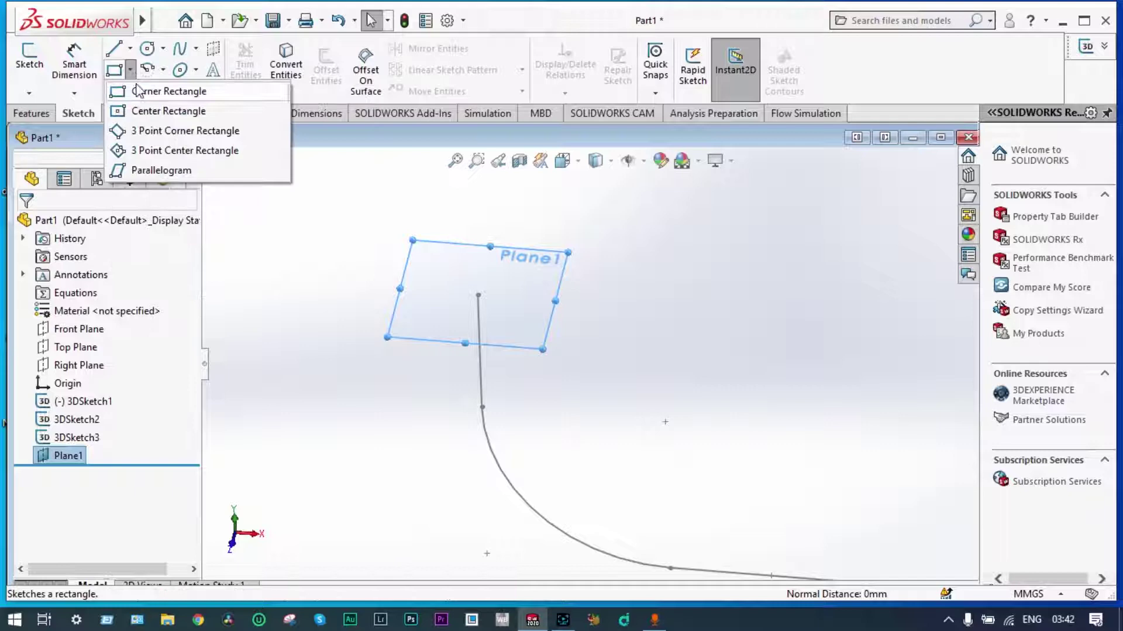
{"action": "left_click", "coordinate": [120, 111]}
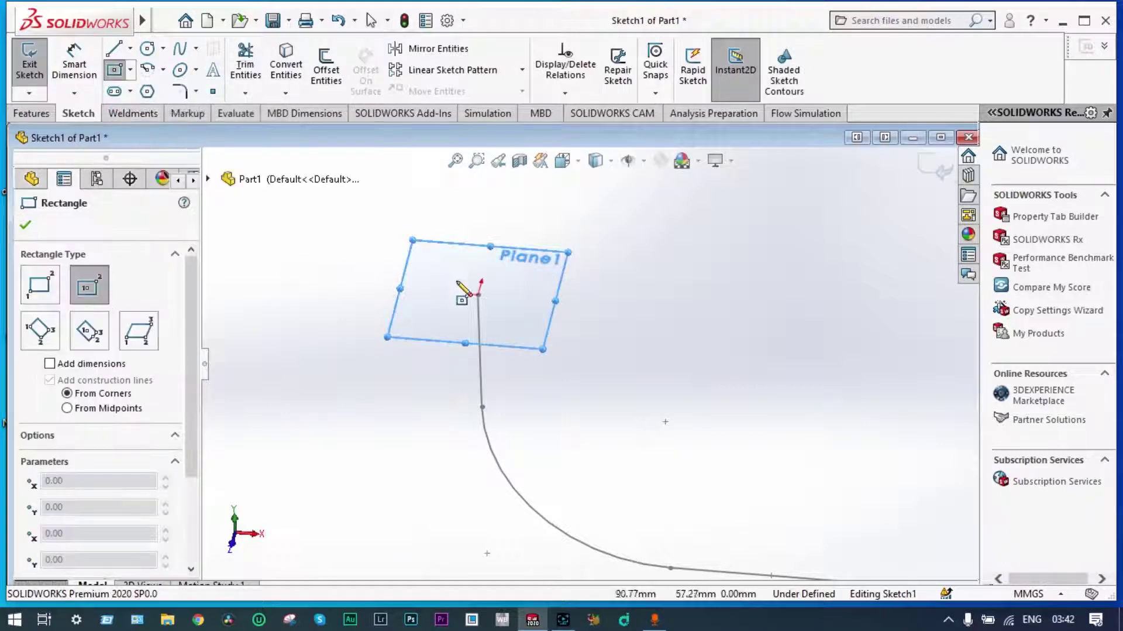
{"action": "left_click_drag", "start_coordinate": [478, 295], "coordinate": [544, 264]}
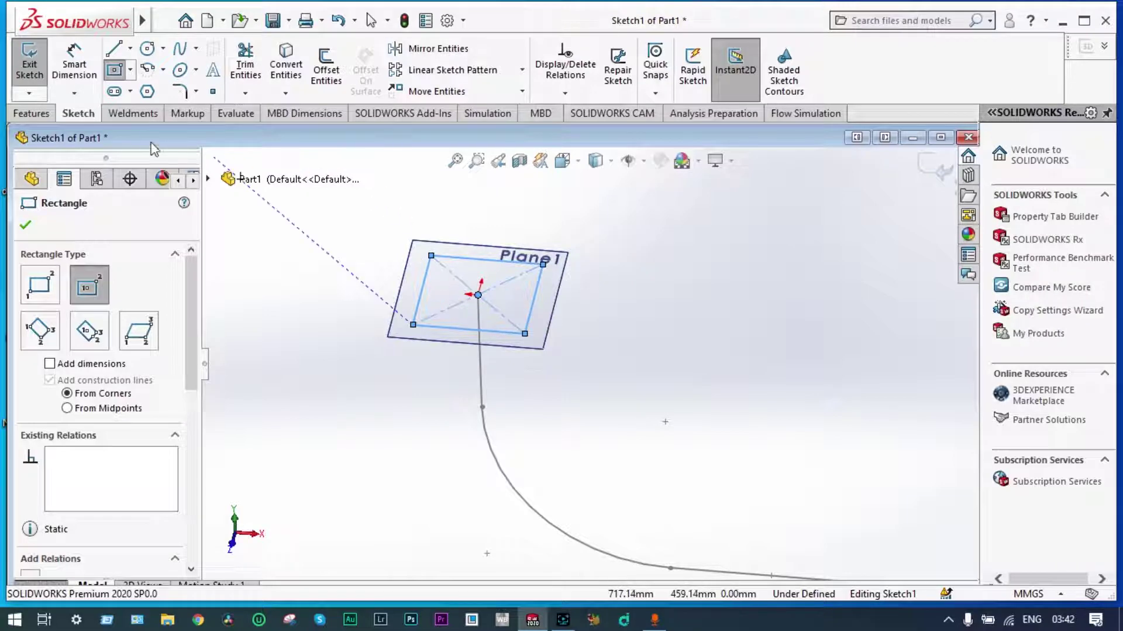
Dimension the rectangle's side along the X direction to 300 mm.
{"action": "left_click", "coordinate": [75, 63]}
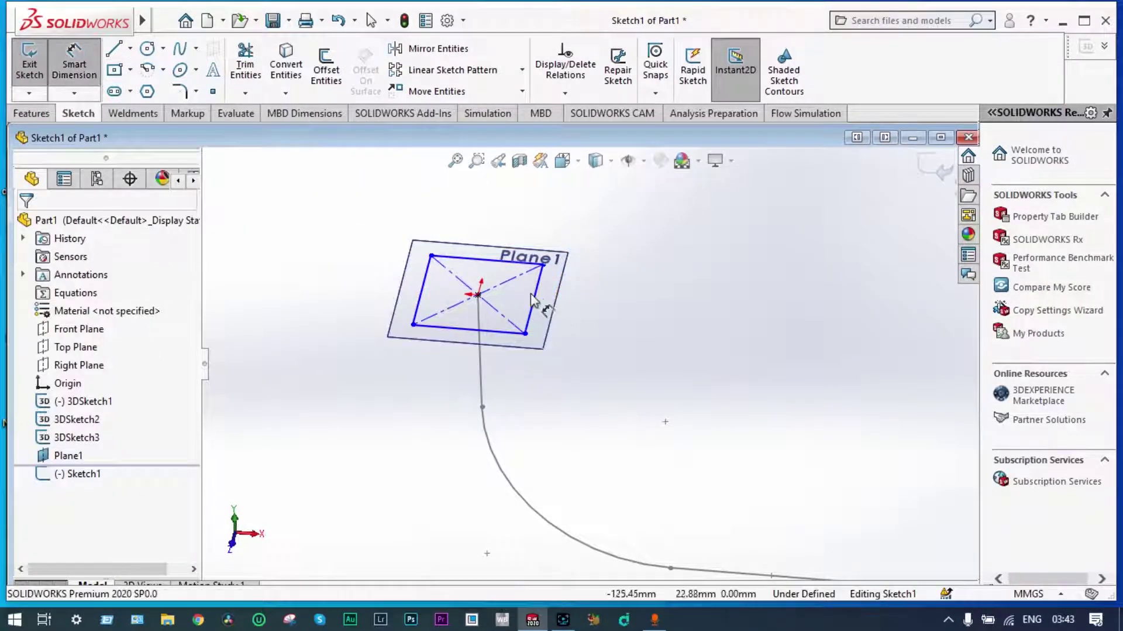
{"action": "left_click", "coordinate": [474, 263]}
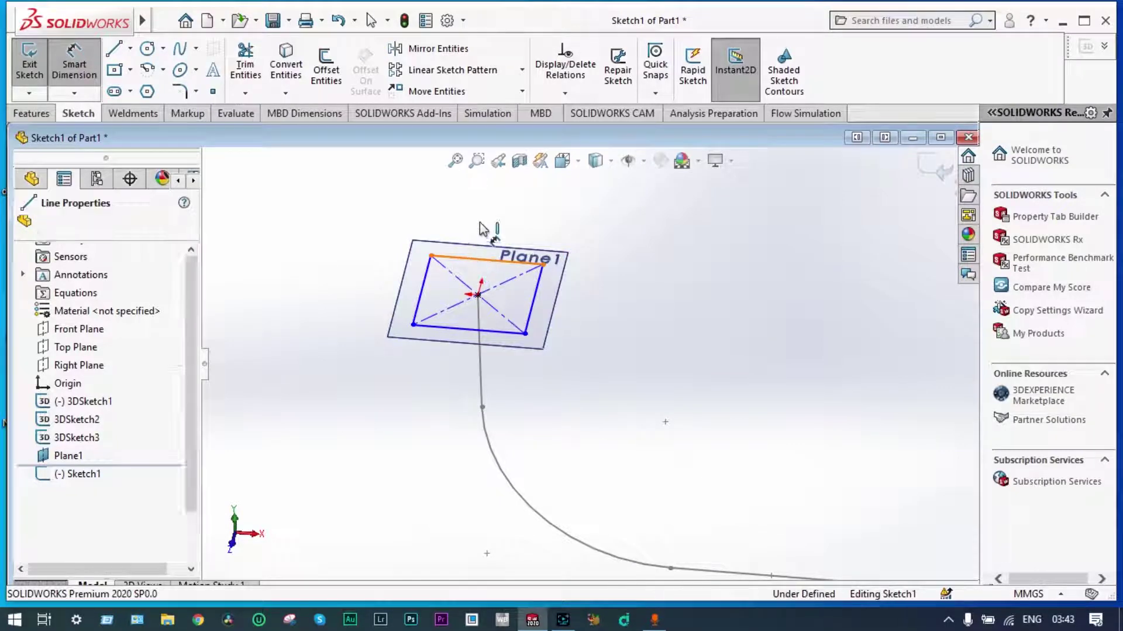
{"action": "left_click", "coordinate": [482, 227]}
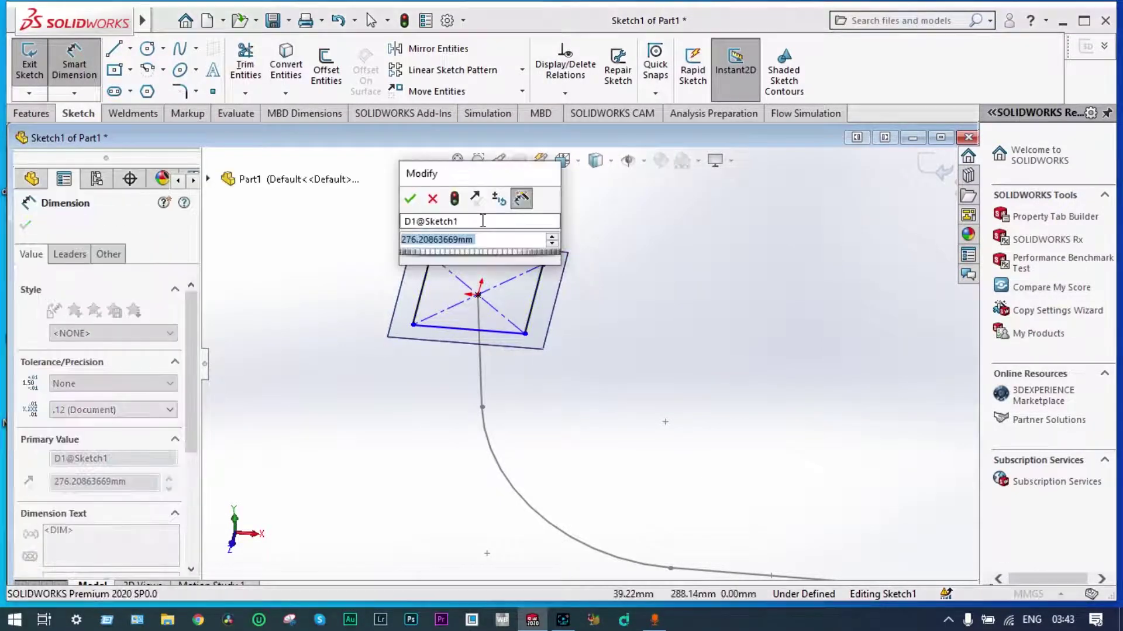
{"action": "type", "text": "3"}
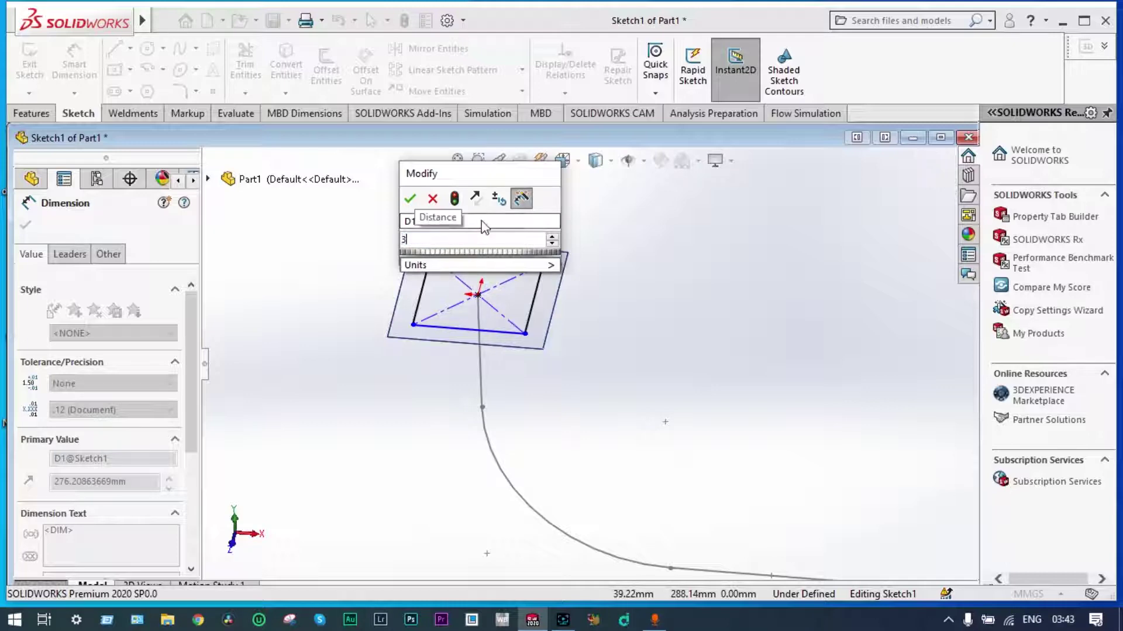
{"action": "type", "text": "00"}
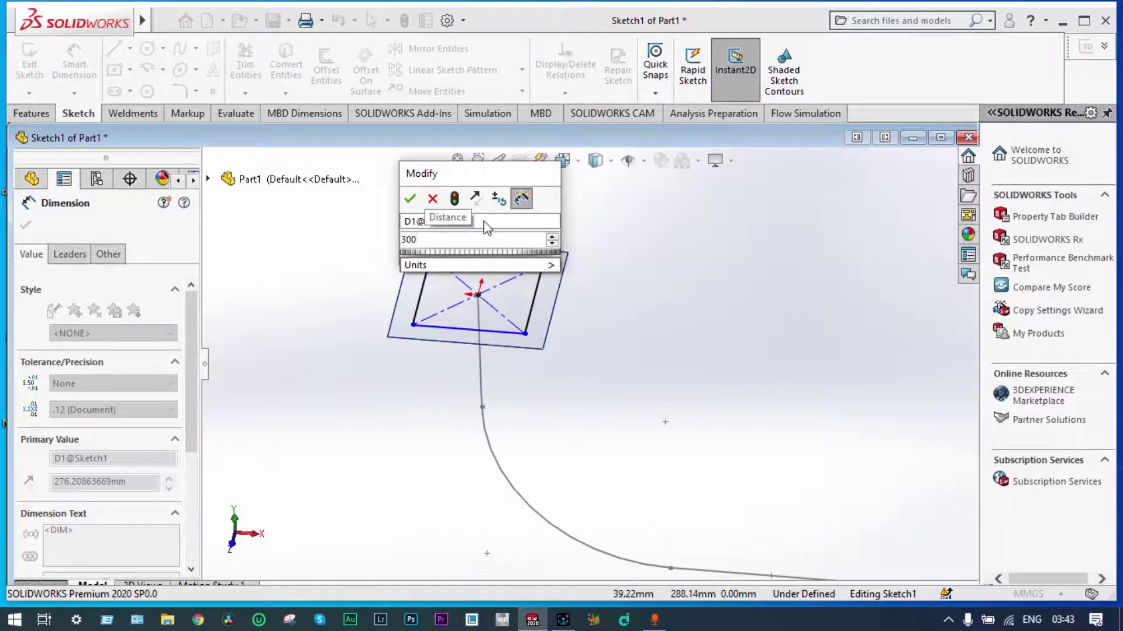
{"action": "key", "text": "Return"}
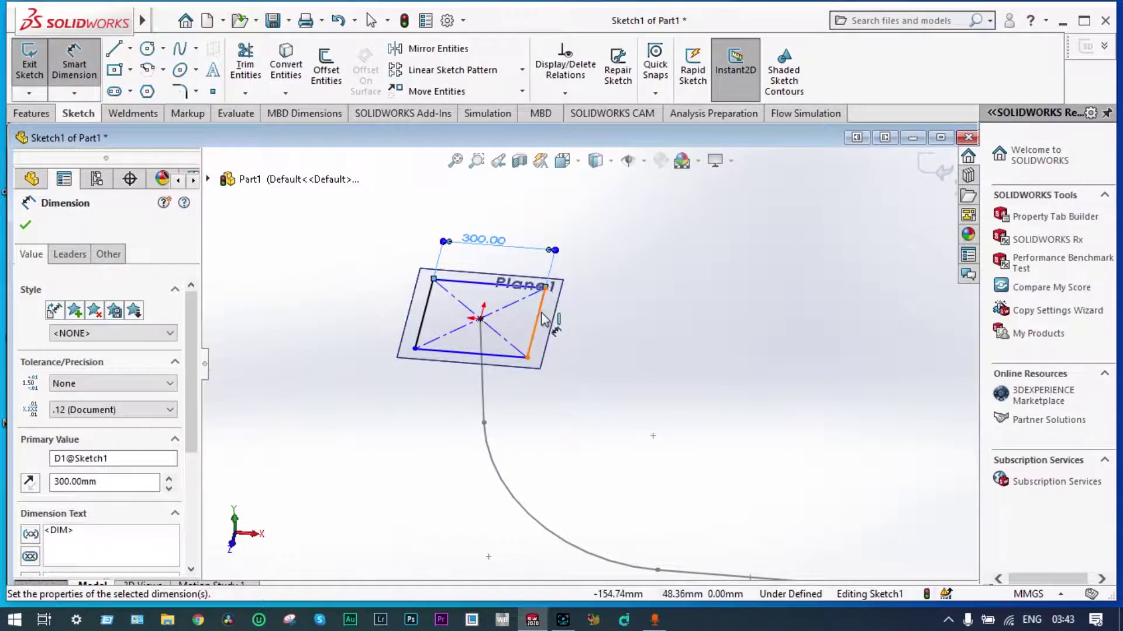
Dimension the rectangle's other side, next to the 300 mm one, to 200 mm and exit the sketch.
{"action": "left_click", "coordinate": [541, 319]}
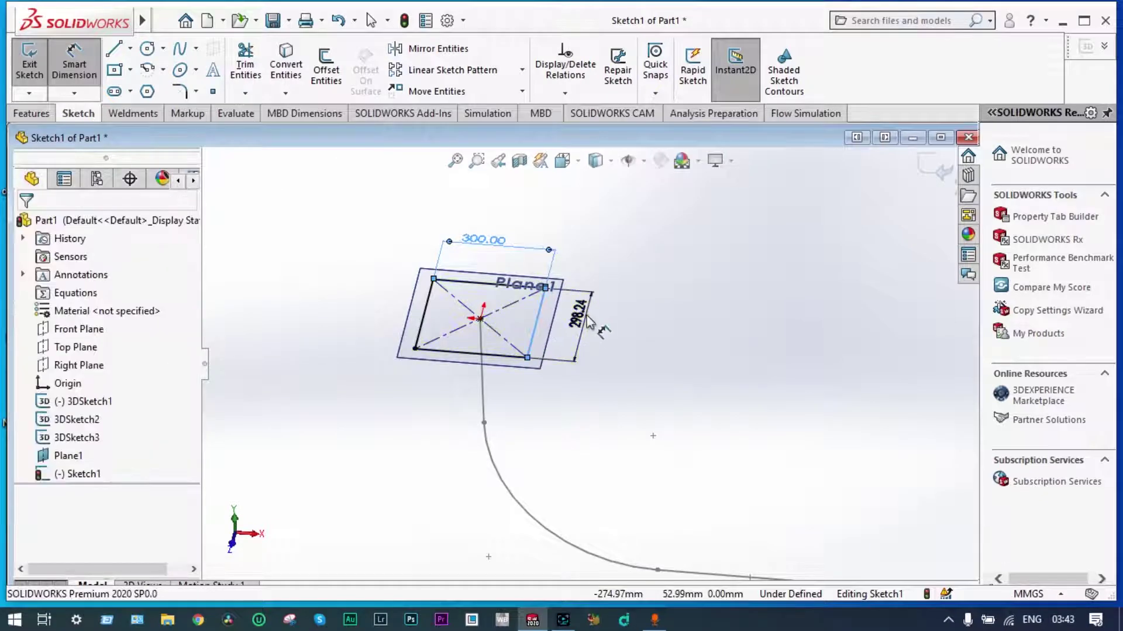
{"action": "left_click", "coordinate": [591, 320]}
{"action": "type", "text": "200"}
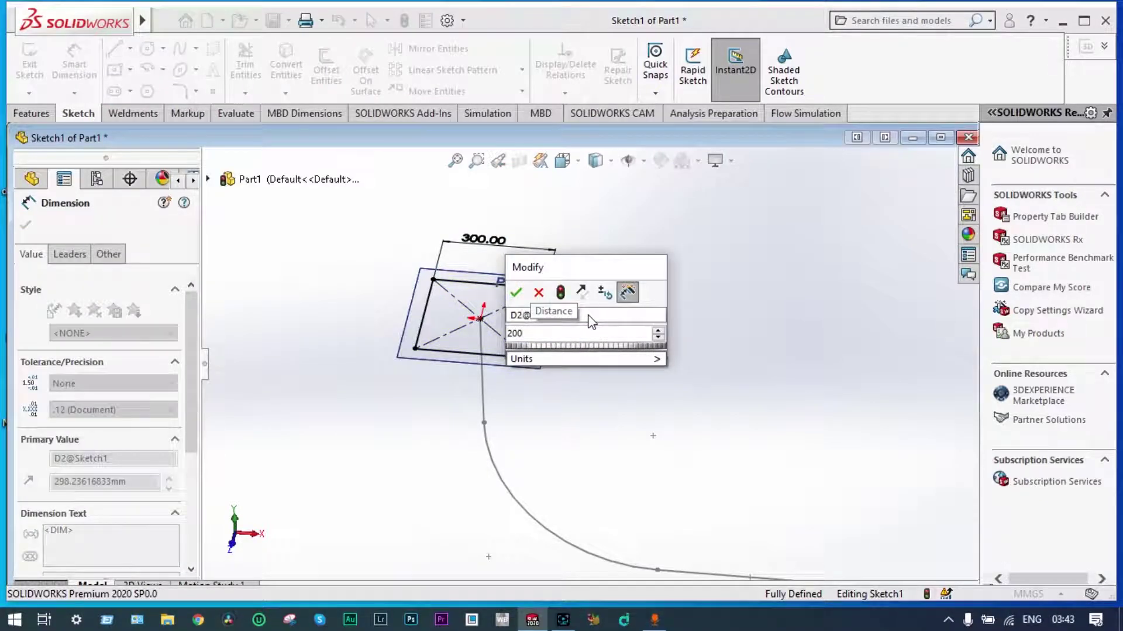
{"action": "key", "text": "Return"}
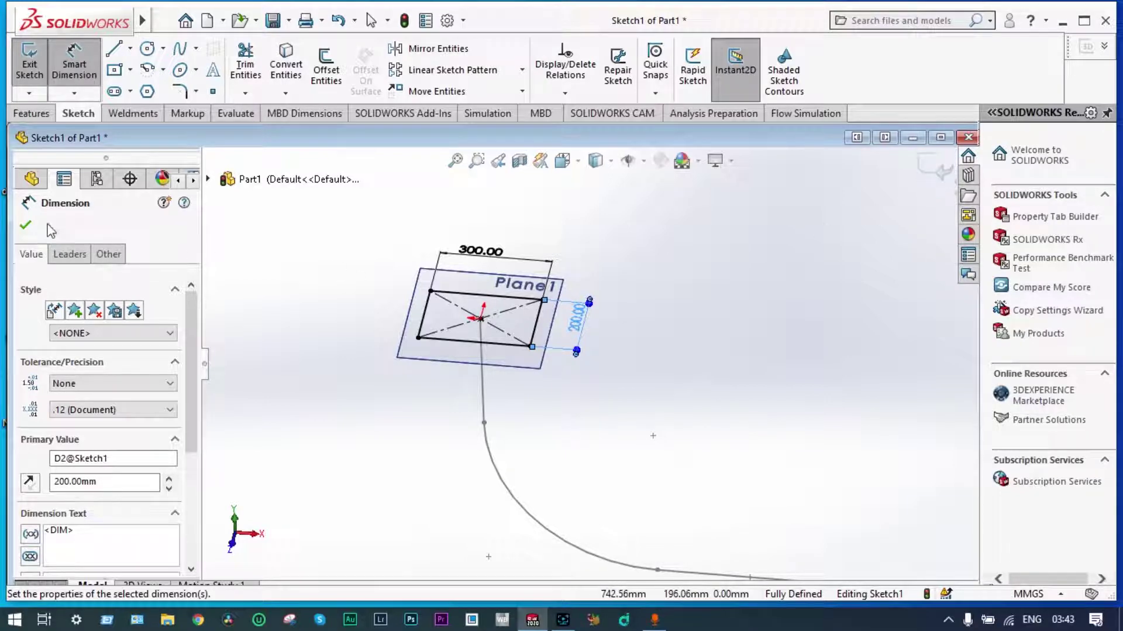
{"action": "left_click", "coordinate": [26, 226]}
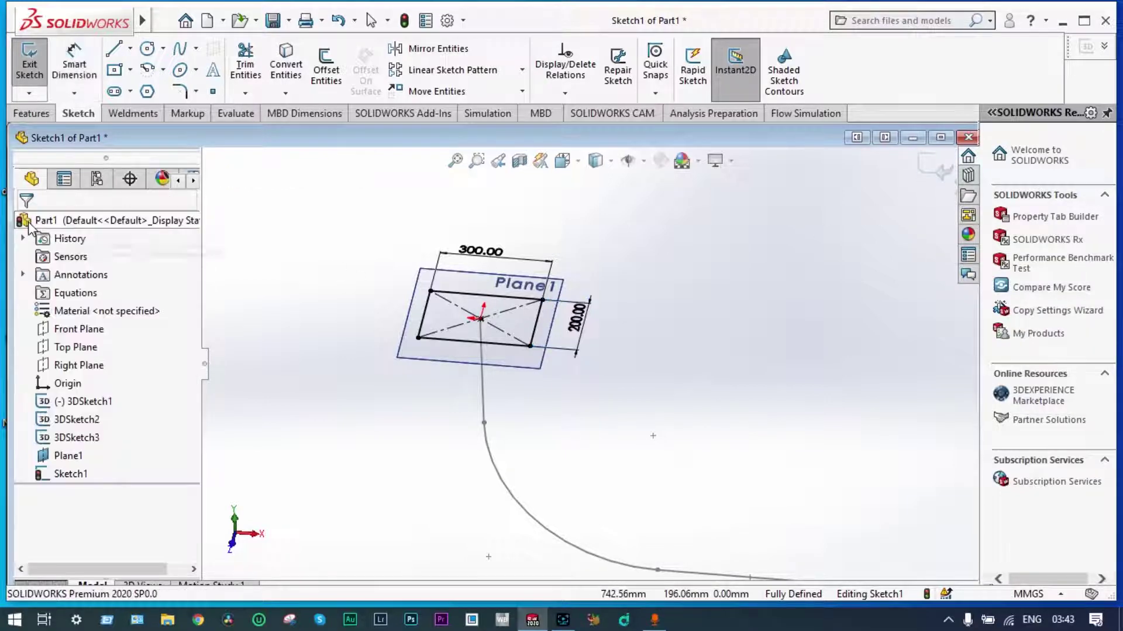
{"action": "left_click", "coordinate": [924, 169]}
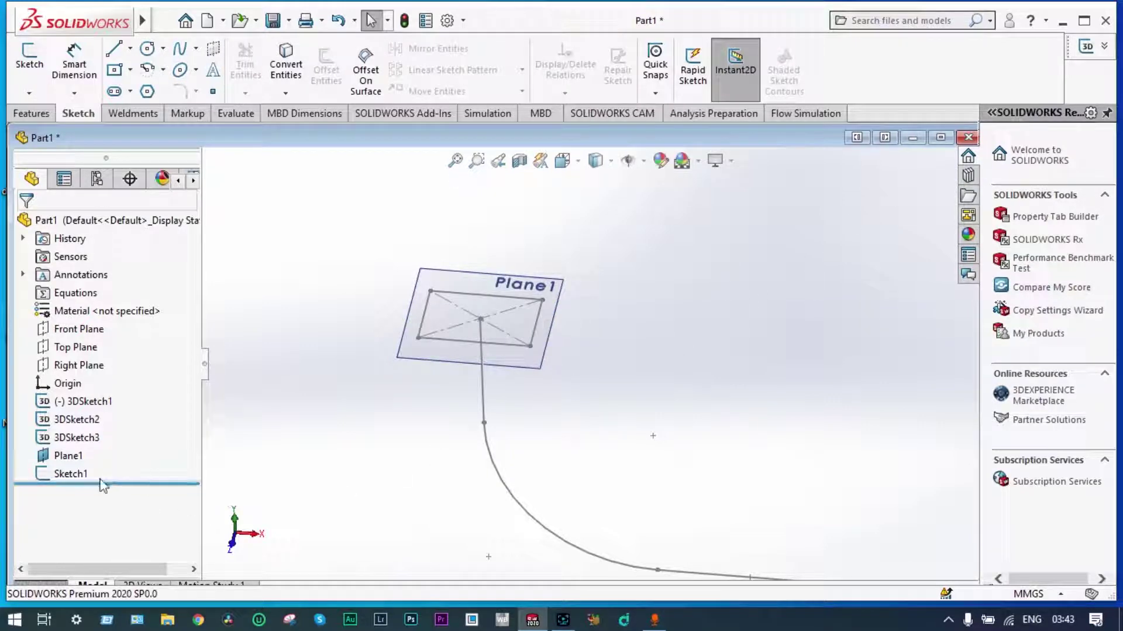
Sweep the 300 × 200 mm rectangle along the main 3D path as a solid boss.
{"action": "left_click", "coordinate": [82, 475]}
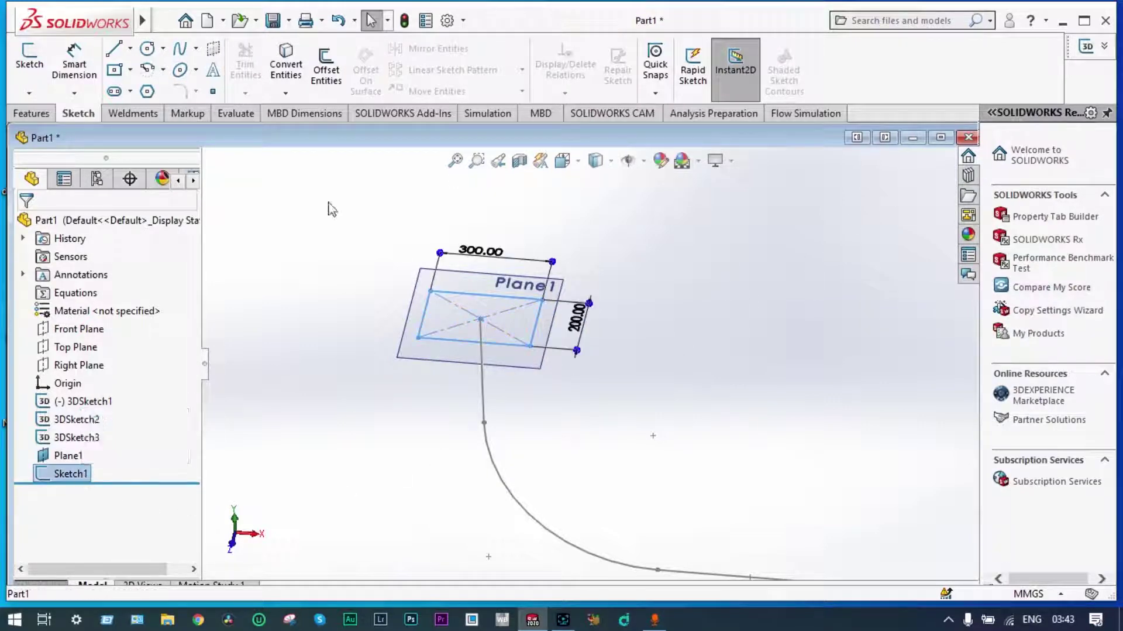
{"action": "left_click", "coordinate": [35, 115]}
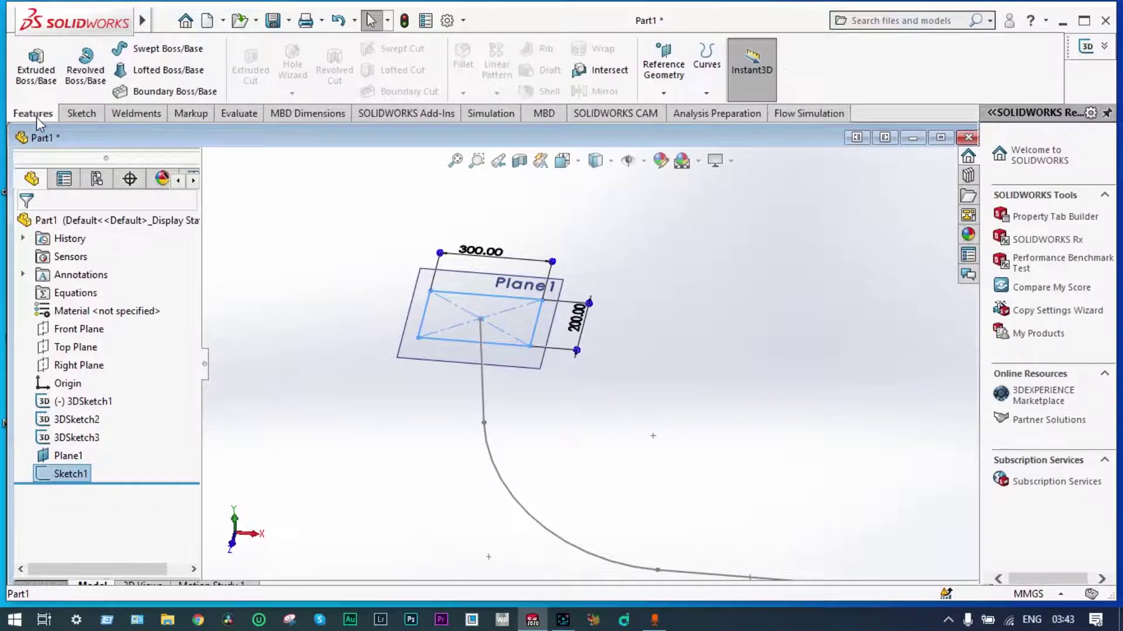
{"action": "left_click", "coordinate": [164, 53]}
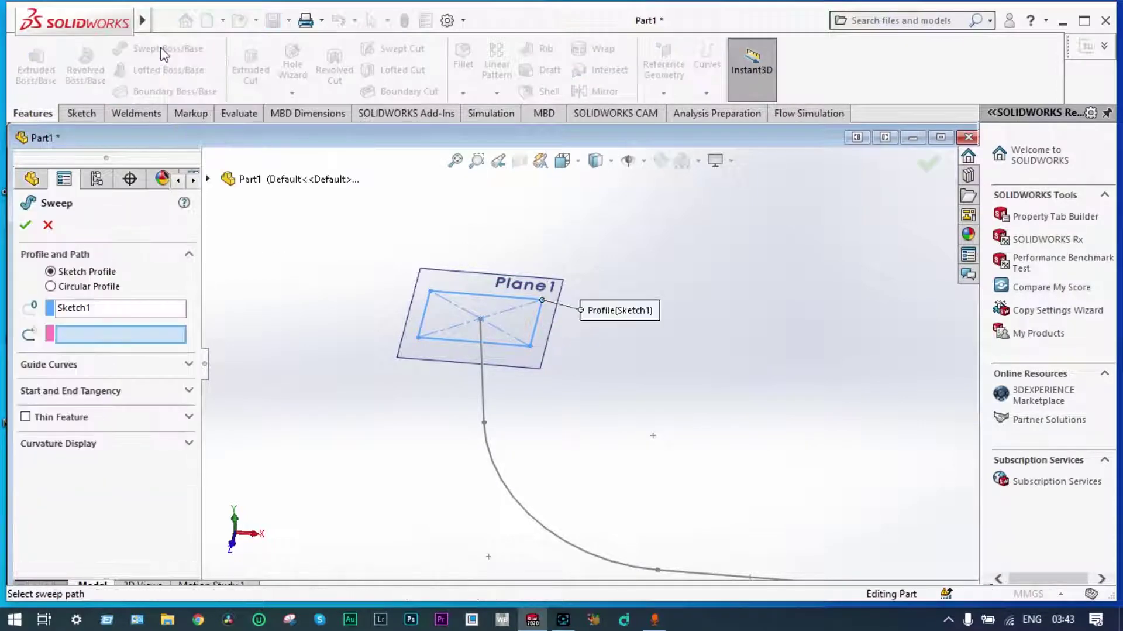
{"action": "left_click", "coordinate": [483, 399]}
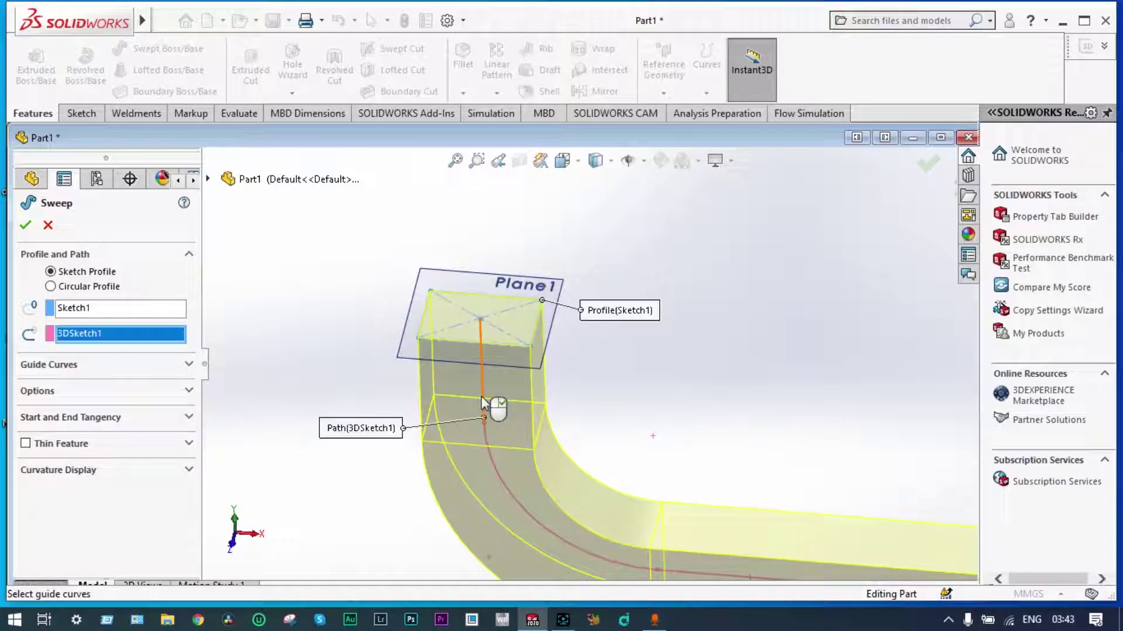
{"action": "left_click", "coordinate": [26, 226]}
Create a reference plane through the lower endpoint of the lower branch path, perpendicular to its vertical line.
{"action": "scroll", "coordinate": [638, 380], "scroll_direction": "up", "scroll_amount": 3}
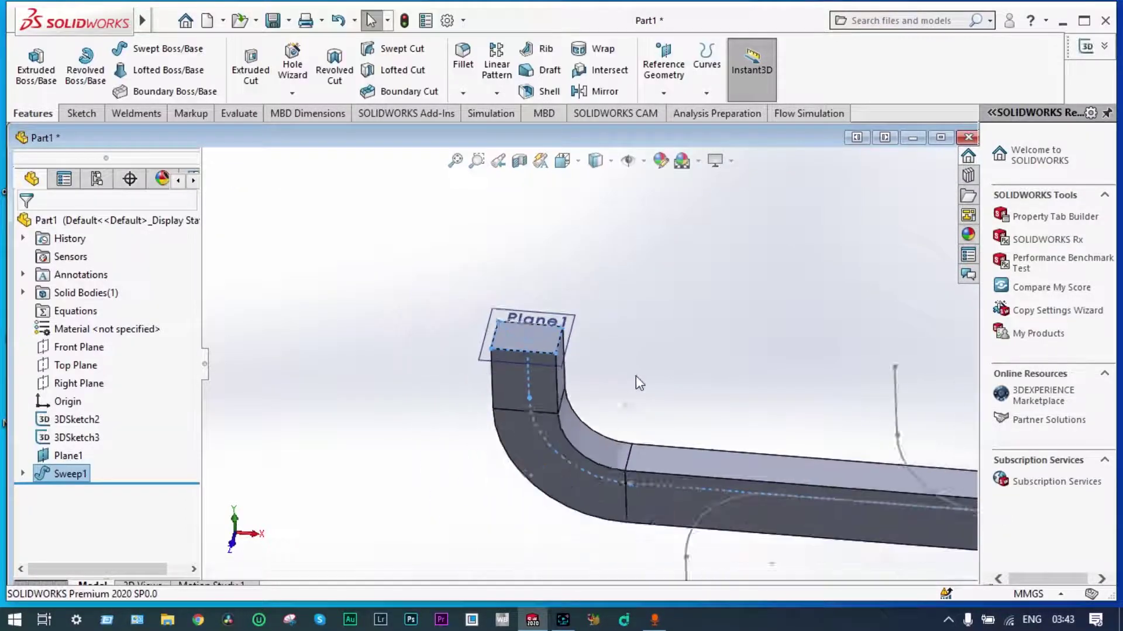
{"action": "scroll", "coordinate": [639, 382], "scroll_direction": "up", "scroll_amount": 4}
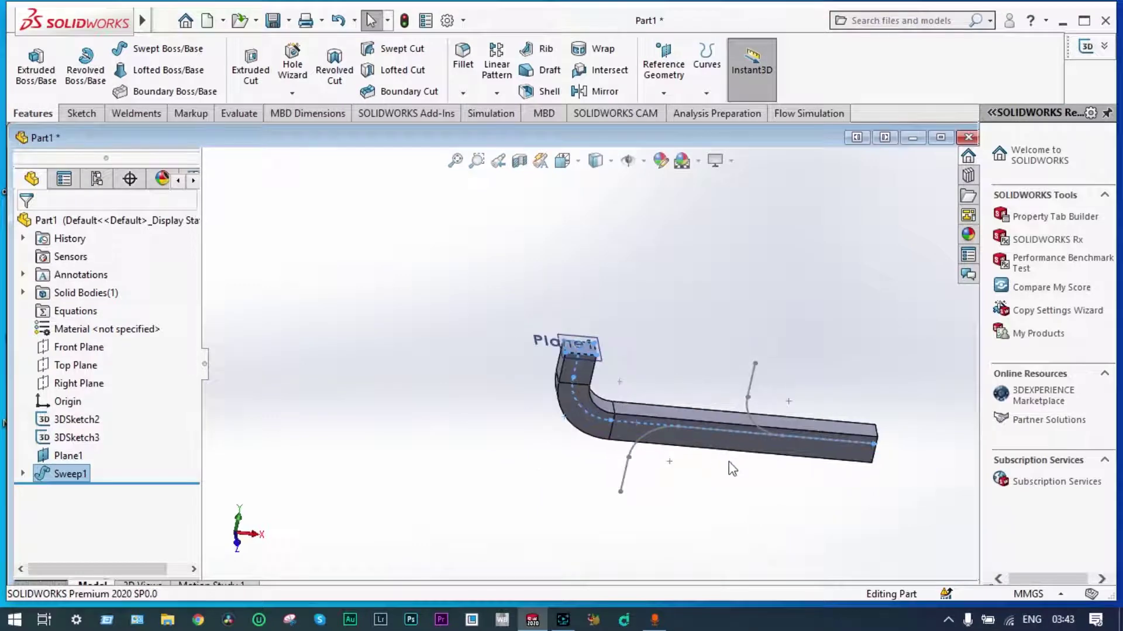
{"action": "scroll", "coordinate": [727, 470], "scroll_direction": "down", "scroll_amount": 2}
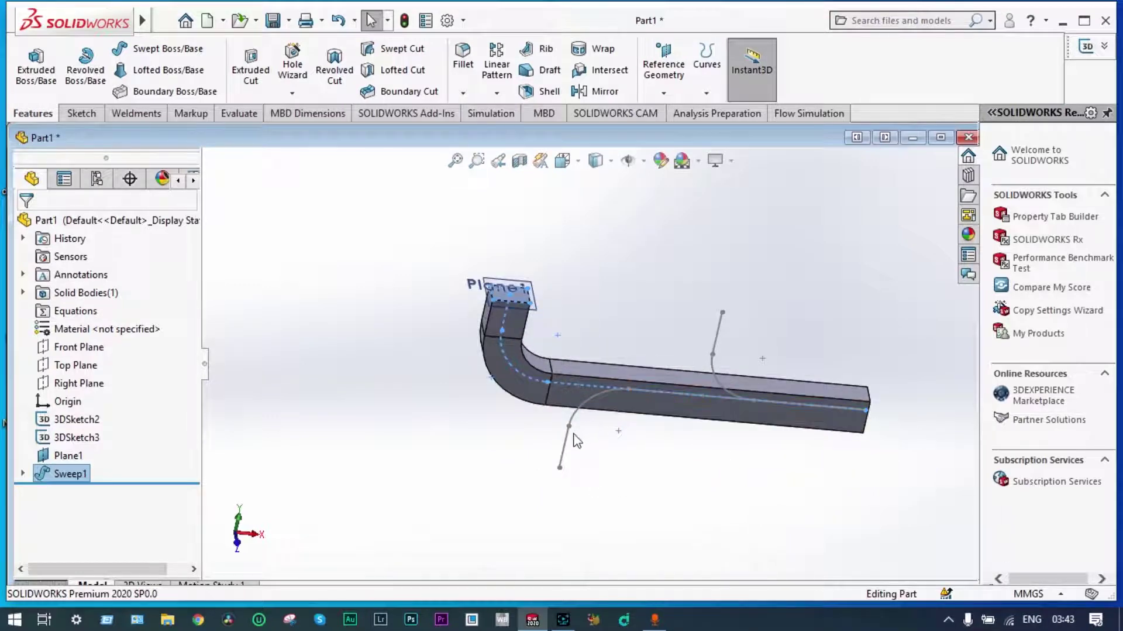
{"action": "scroll", "coordinate": [638, 323], "scroll_direction": "down", "scroll_amount": 1}
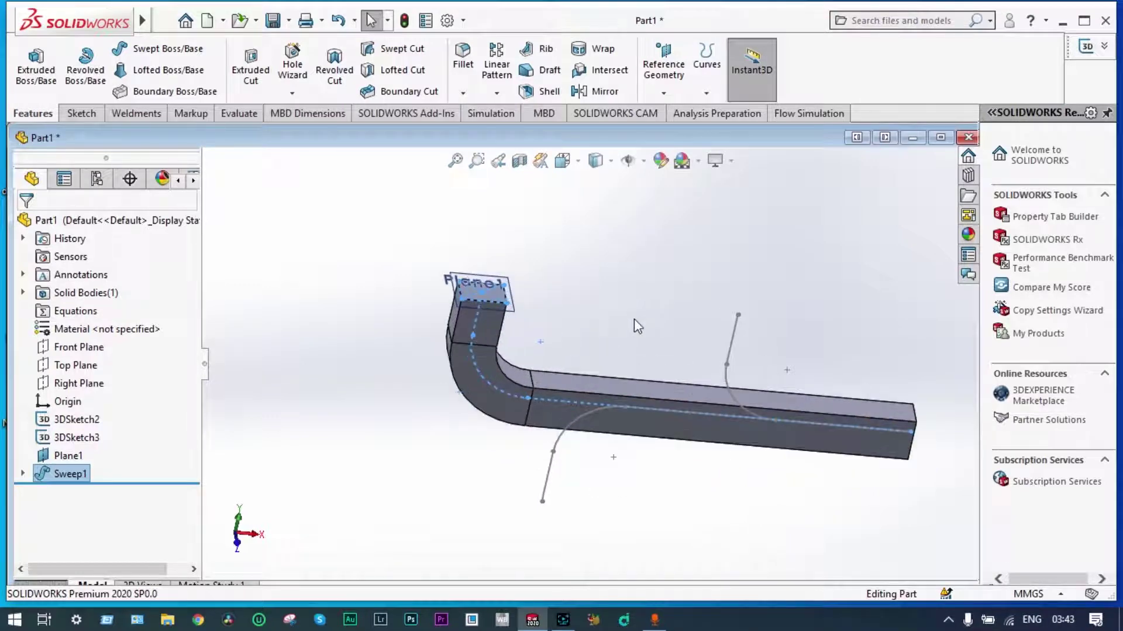
{"action": "left_click", "coordinate": [542, 502]}
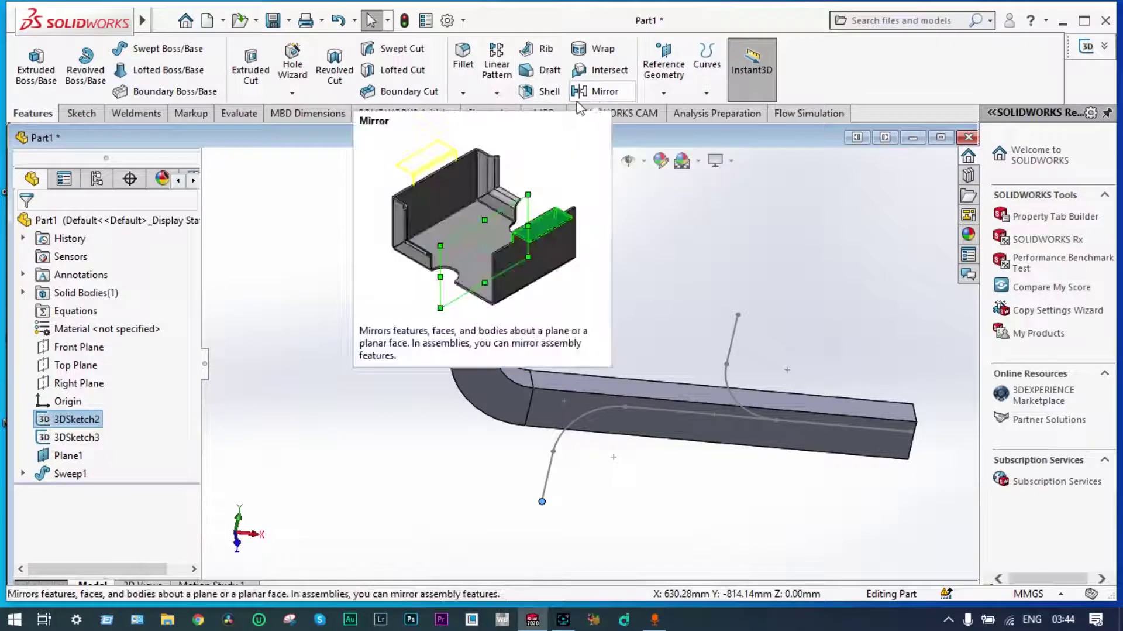
{"action": "left_click", "coordinate": [664, 96]}
{"action": "left_click", "coordinate": [667, 110]}
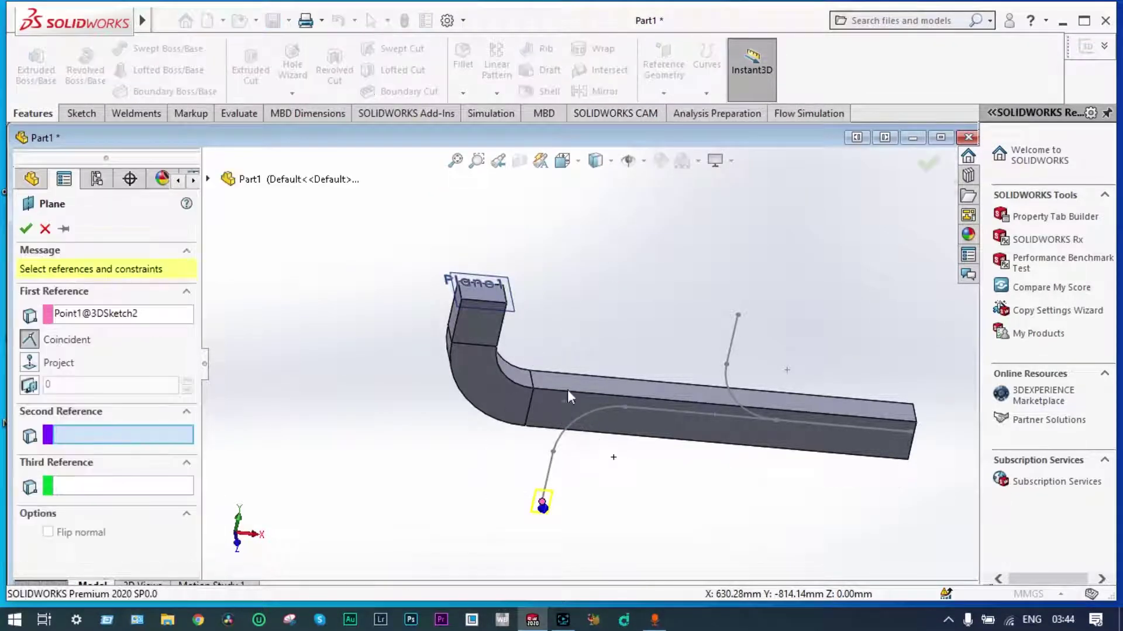
{"action": "left_click", "coordinate": [550, 475]}
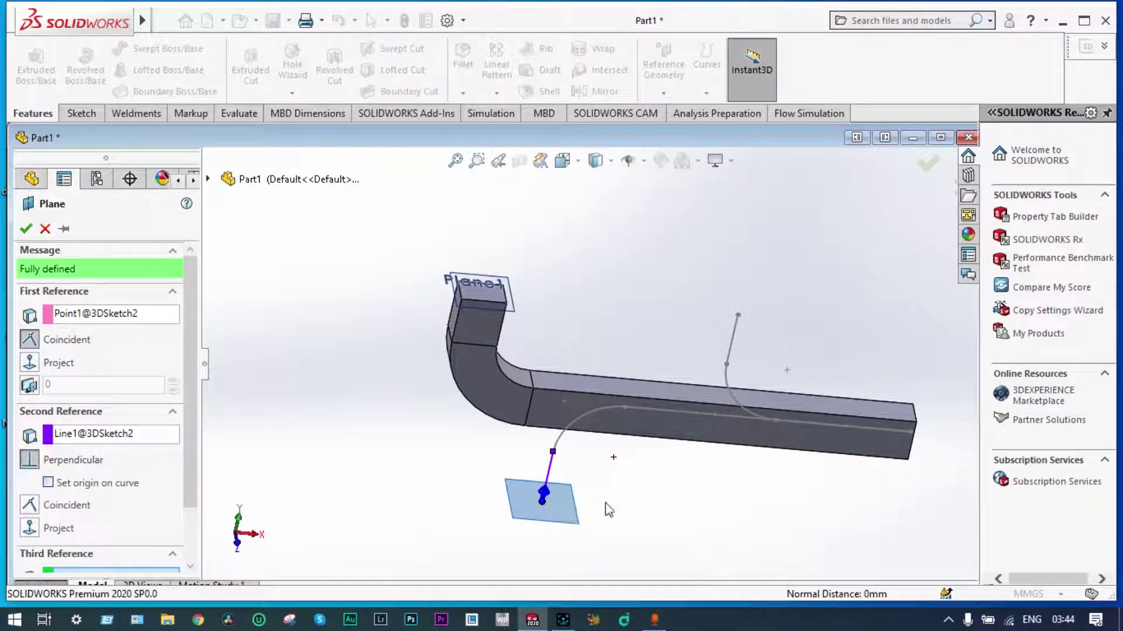
{"action": "left_click", "coordinate": [26, 228]}
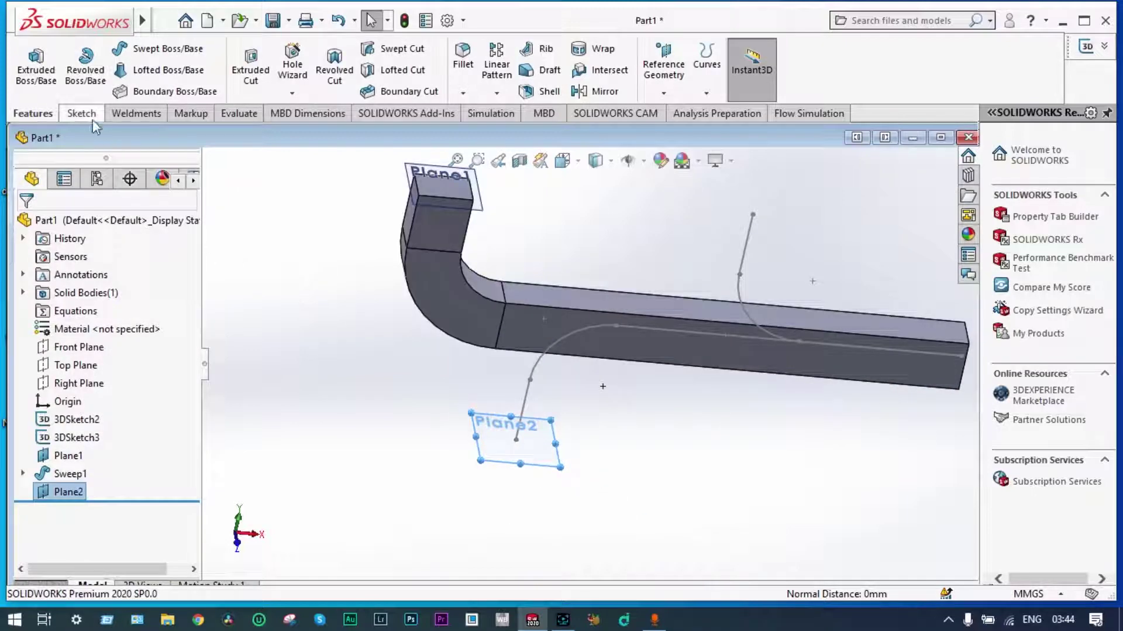
Sketch a center rectangle about 652 by 815 mm on the new plane, centred on the lower branch path's endpoint.
{"action": "left_click", "coordinate": [82, 113]}
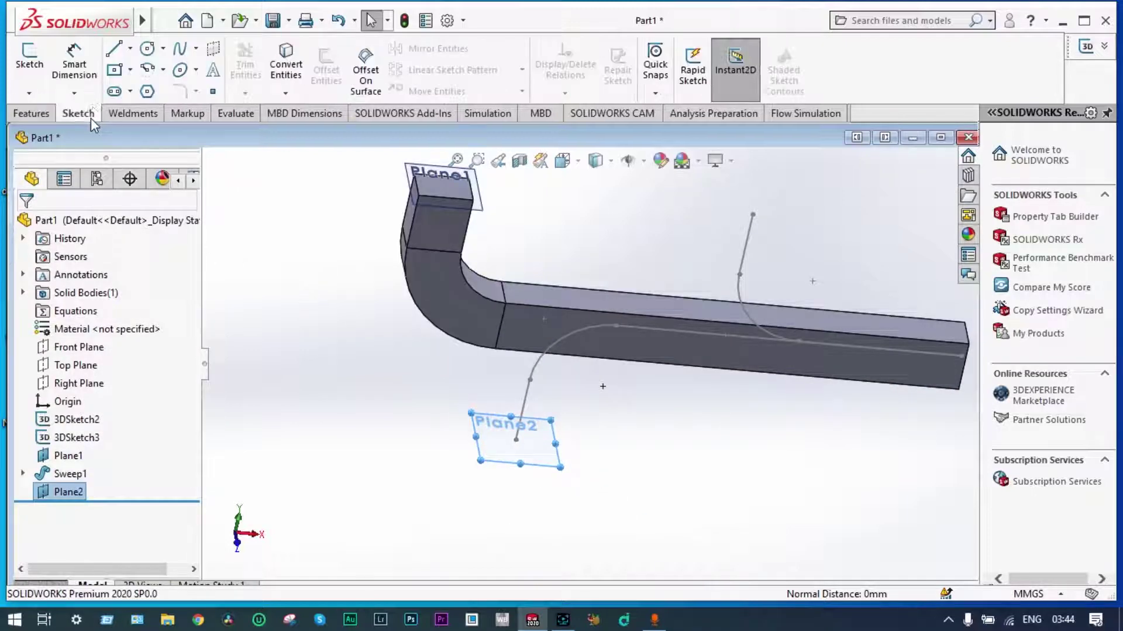
{"action": "left_click", "coordinate": [114, 70]}
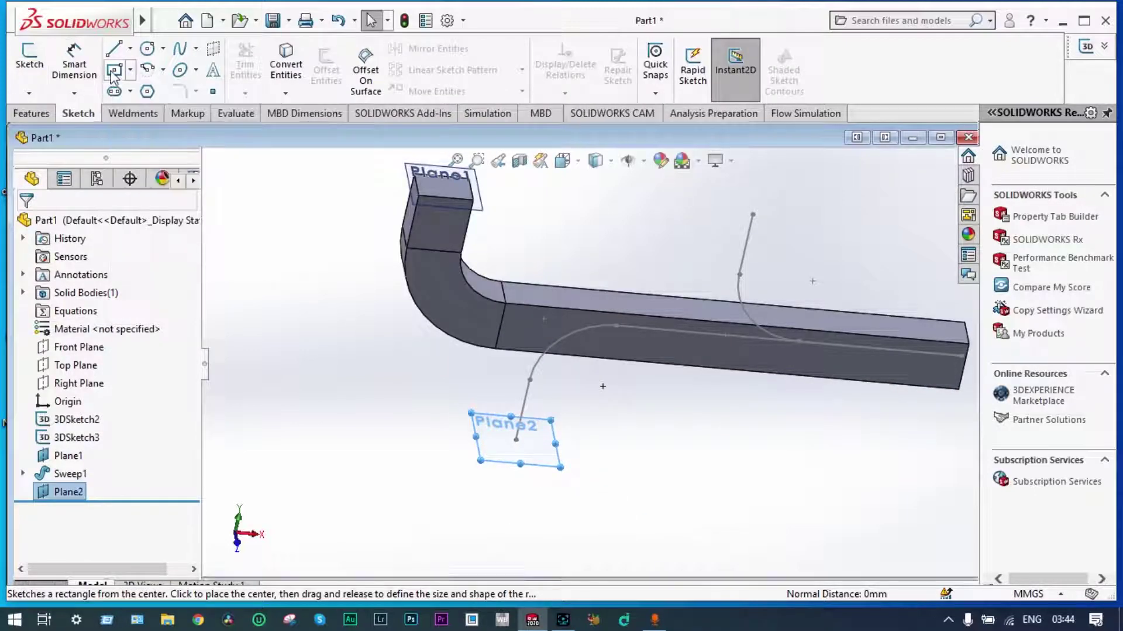
{"action": "left_click", "coordinate": [517, 439]}
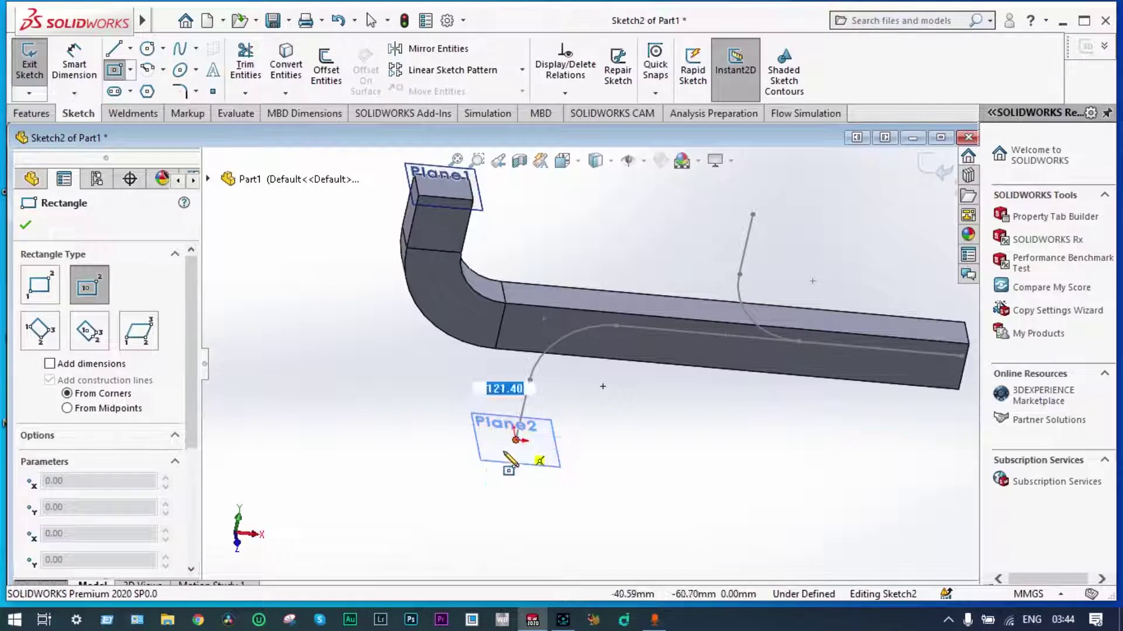
{"action": "left_click", "coordinate": [465, 478]}
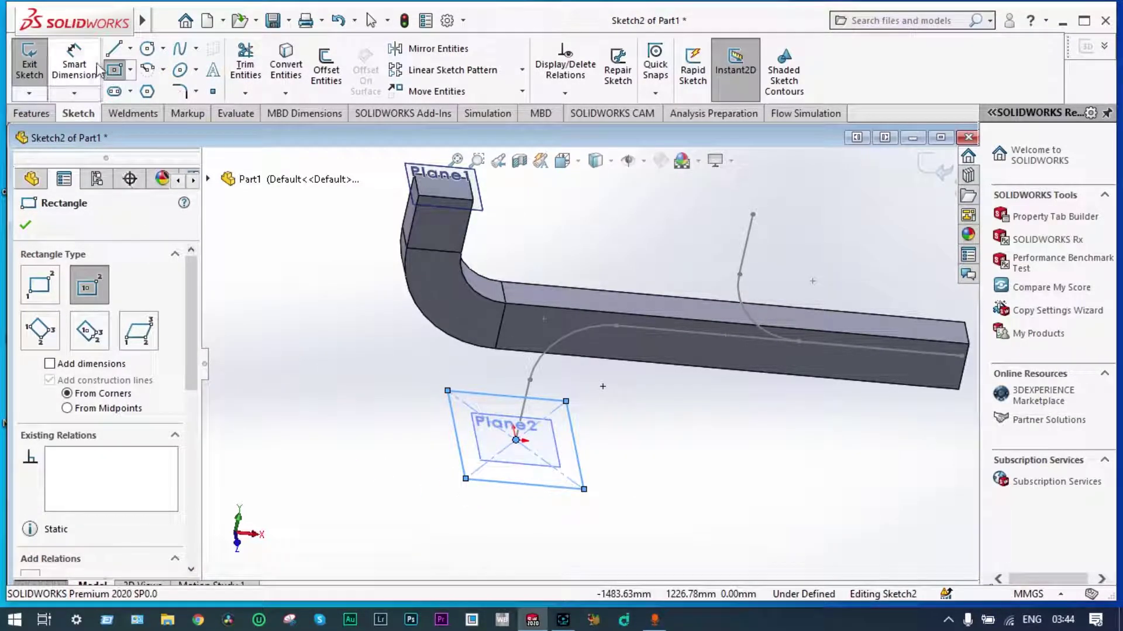
Dimension the lower branch rectangle's side along the X direction to 200 mm.
{"action": "left_click", "coordinate": [74, 65]}
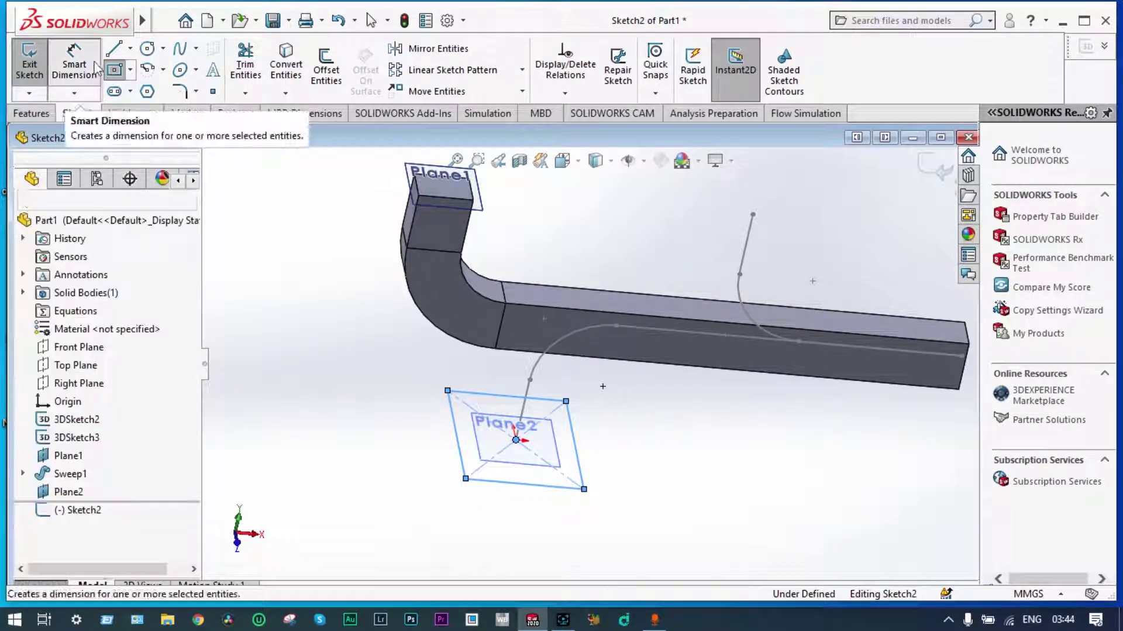
{"action": "left_click", "coordinate": [525, 489]}
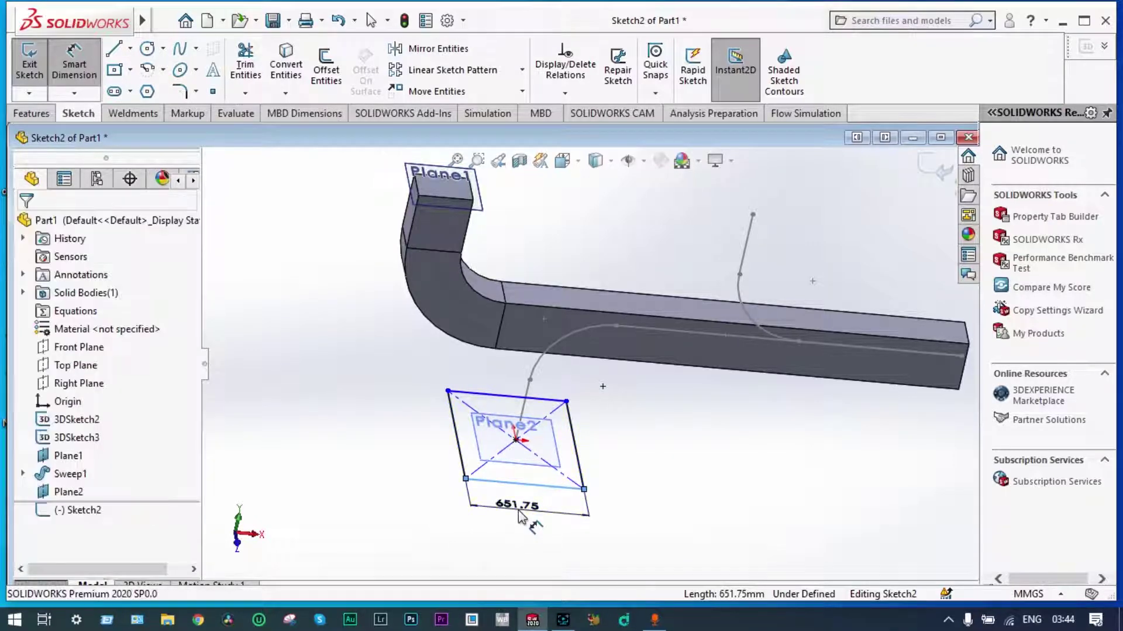
{"action": "left_click", "coordinate": [516, 517]}
{"action": "type", "text": "200"}
{"action": "key", "text": "Return"}
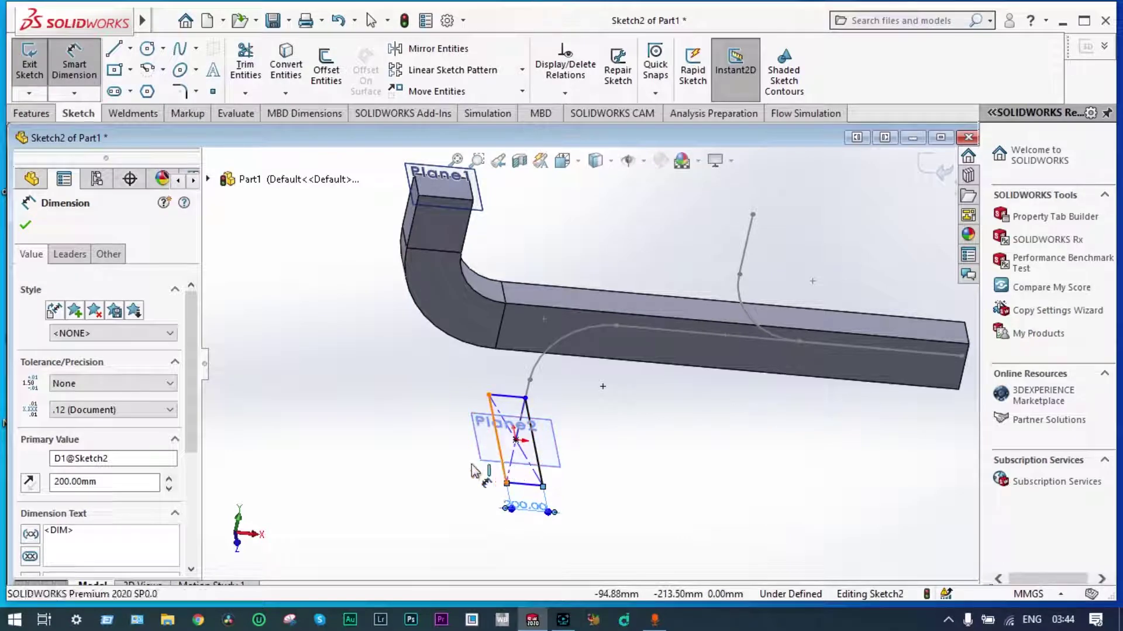
Dimension the adjacent side of the lower branch rectangle to 200 mm and exit the sketch.
{"action": "left_click", "coordinate": [503, 465]}
{"action": "left_click", "coordinate": [462, 465]}
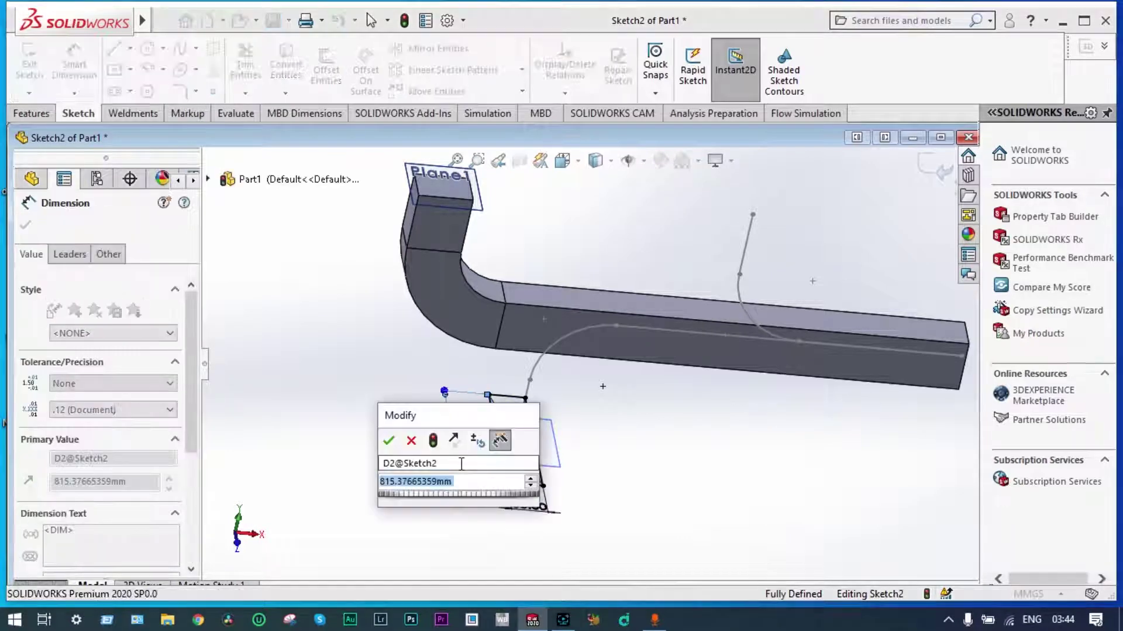
{"action": "type", "text": "200"}
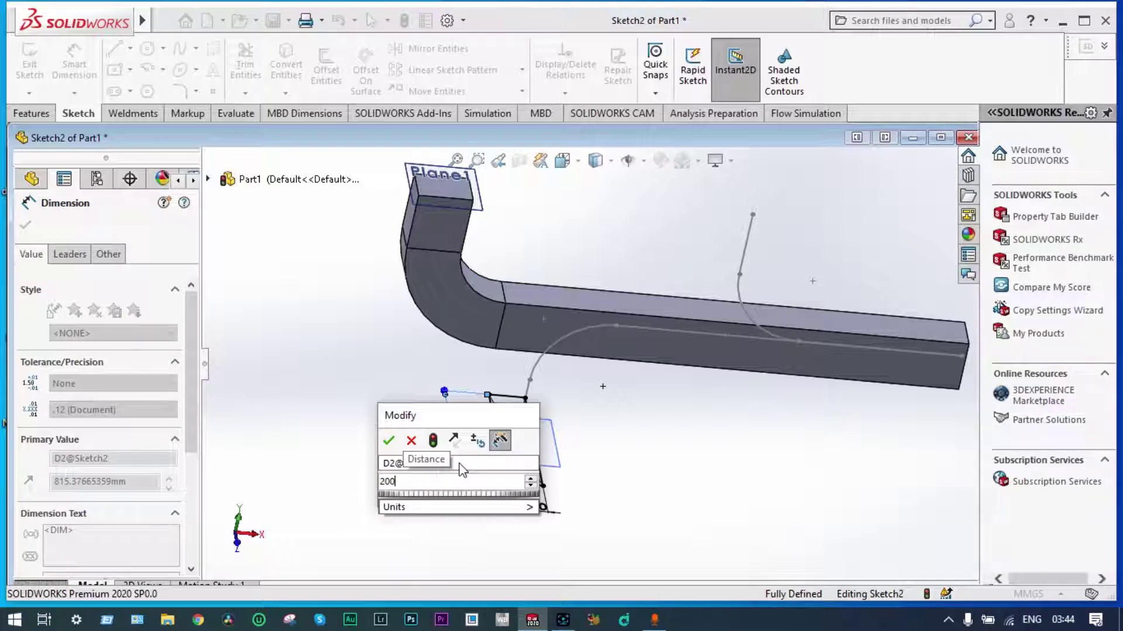
{"action": "key", "text": "Return"}
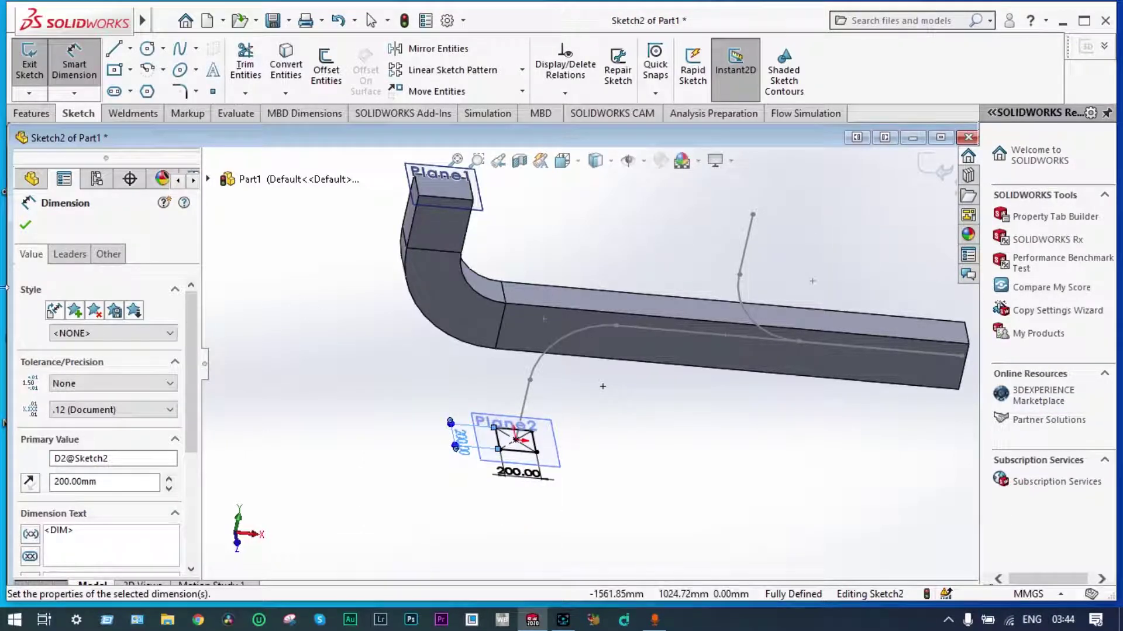
{"action": "left_click", "coordinate": [25, 227]}
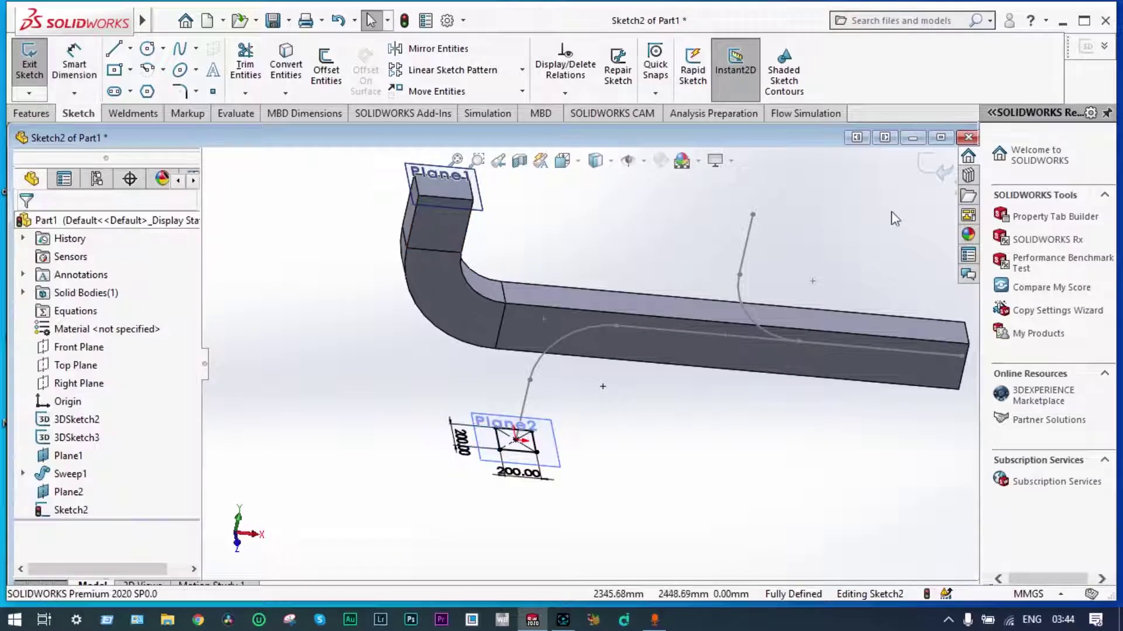
{"action": "left_click", "coordinate": [938, 176]}
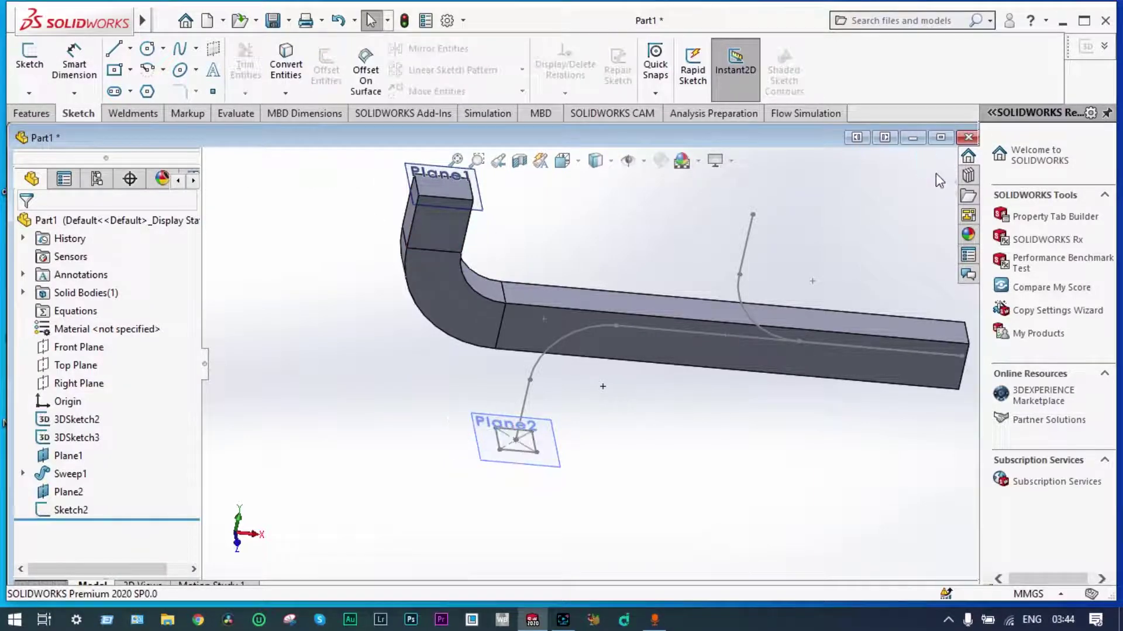
Sweep the 200 mm square profile along the lower branch's 3D path as a solid boss.
{"action": "left_click", "coordinate": [58, 515]}
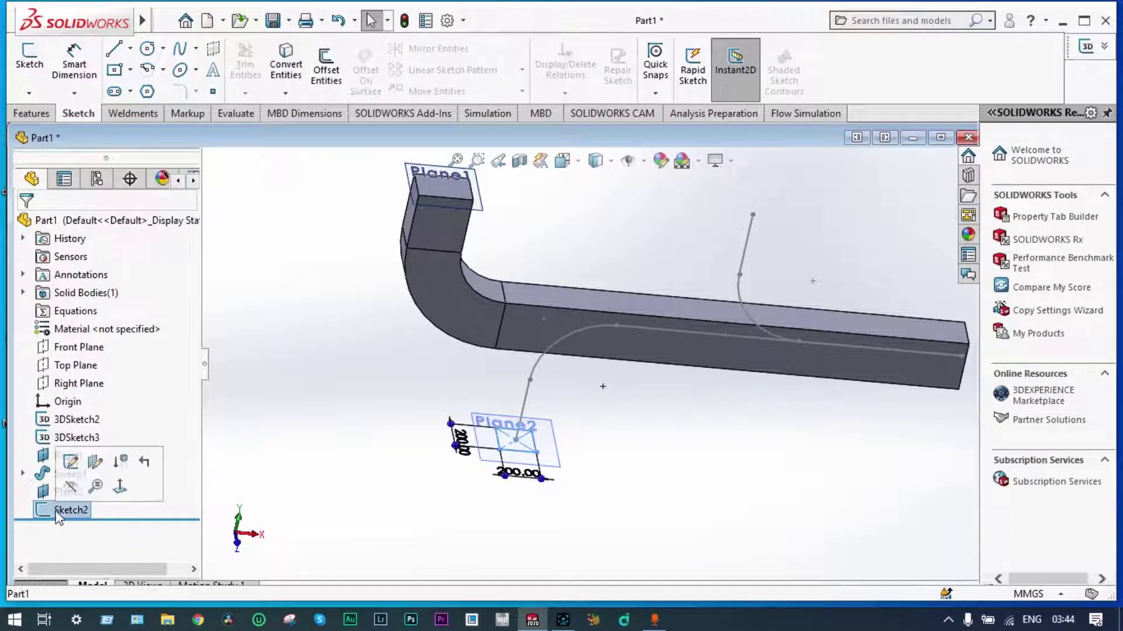
{"action": "left_click", "coordinate": [31, 113]}
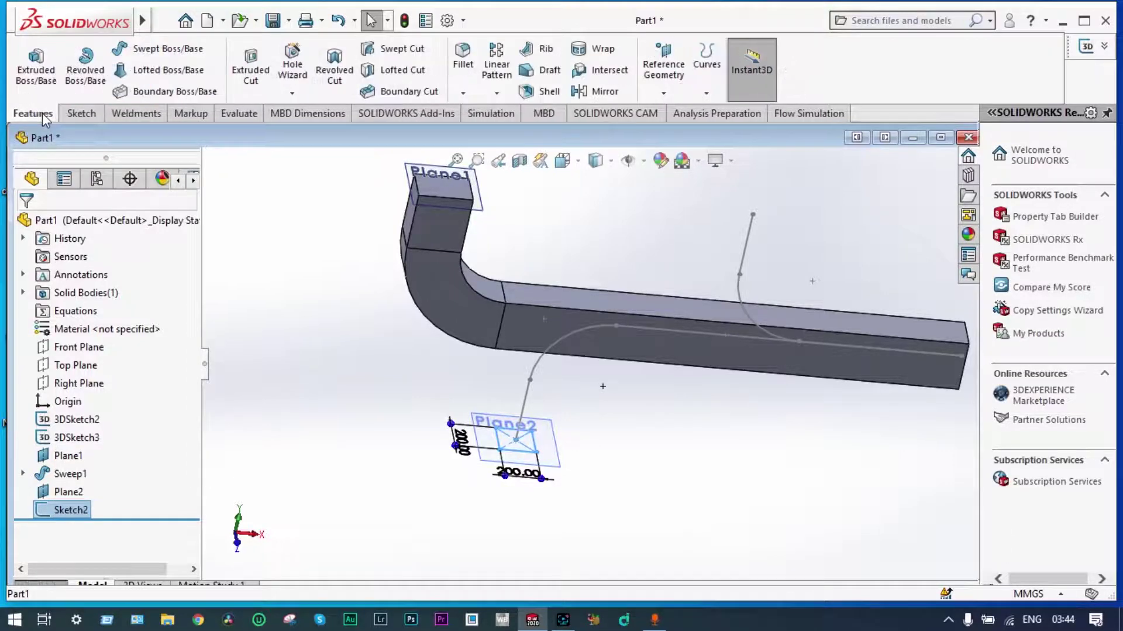
{"action": "left_click", "coordinate": [140, 48]}
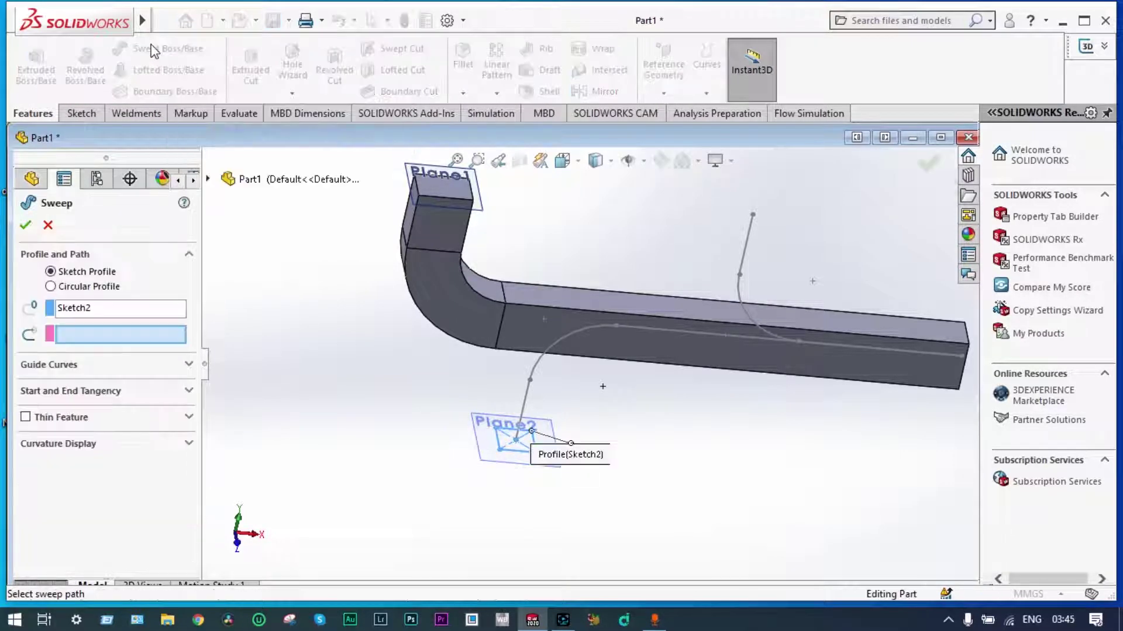
{"action": "left_click", "coordinate": [529, 403]}
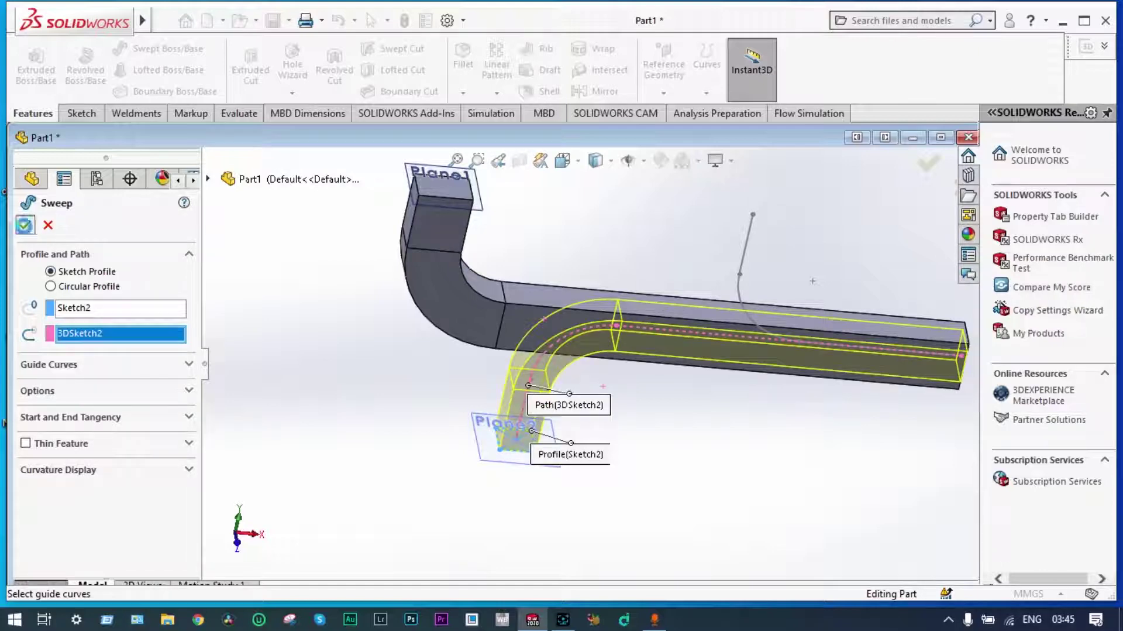
{"action": "left_click", "coordinate": [25, 225]}
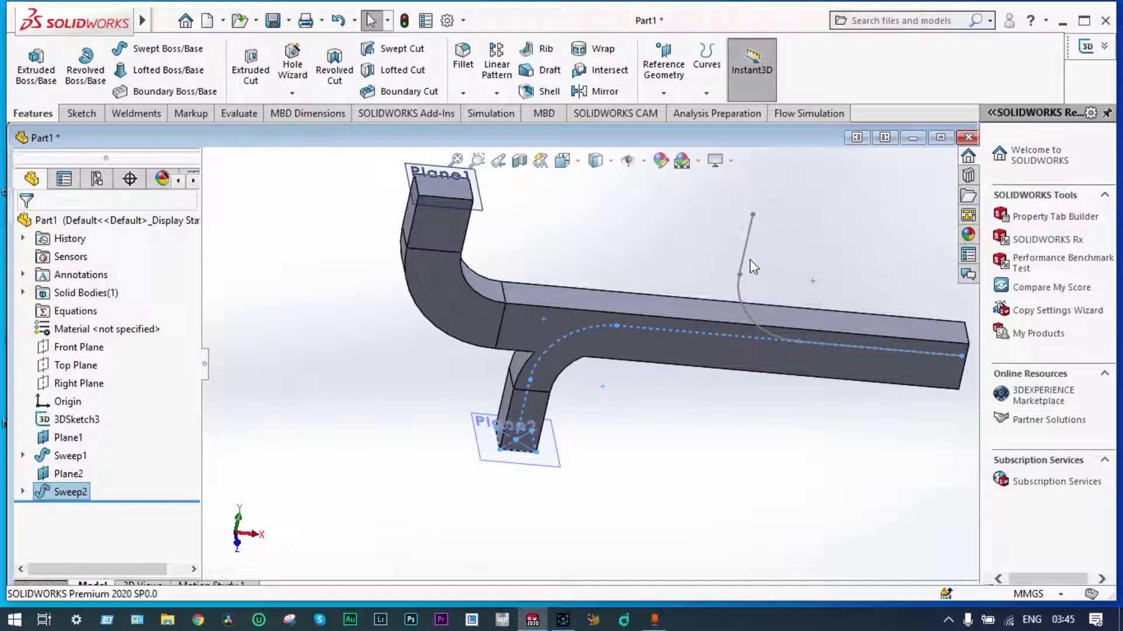
Create a reference plane through the free endpoint of the upper branch path, perpendicular to its straight end line.
{"action": "left_click", "coordinate": [753, 215]}
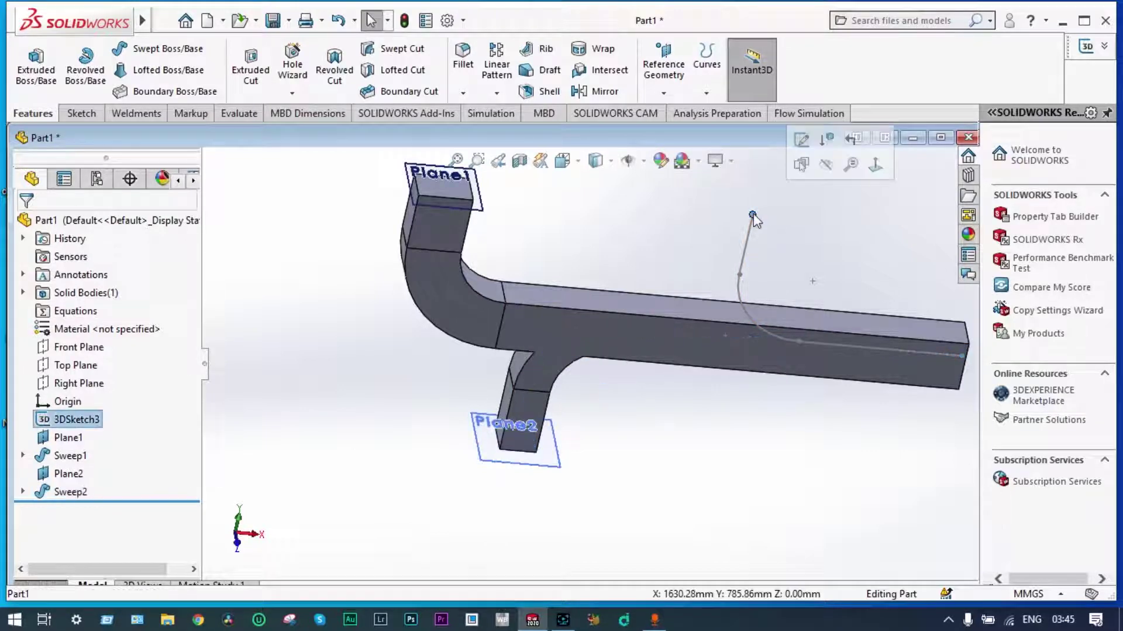
{"action": "left_click", "coordinate": [665, 95]}
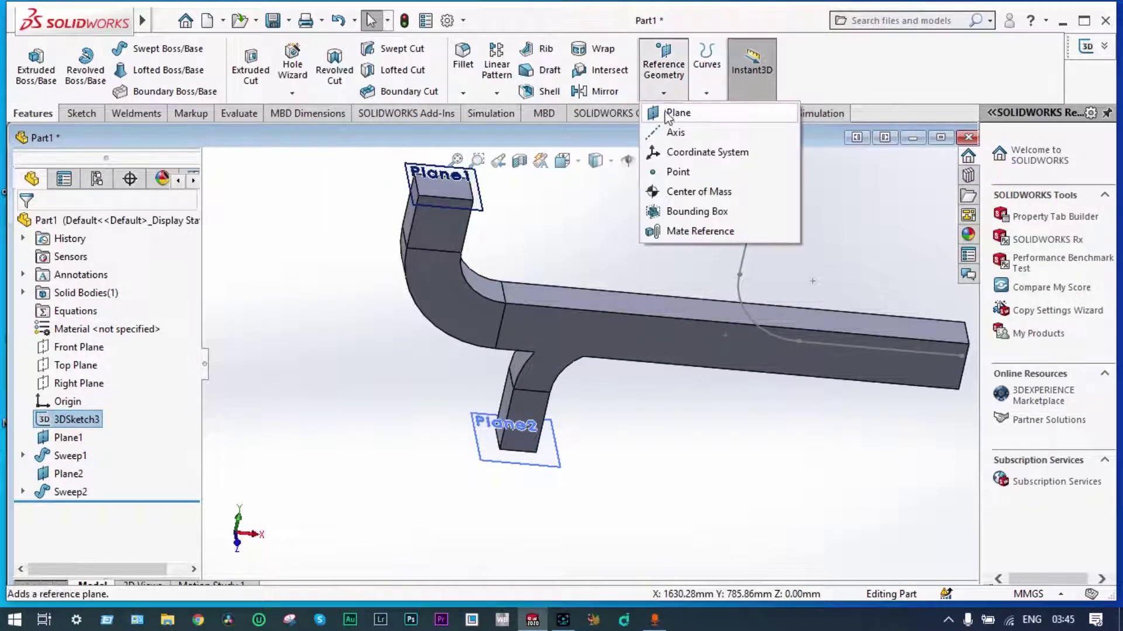
{"action": "left_click", "coordinate": [676, 112]}
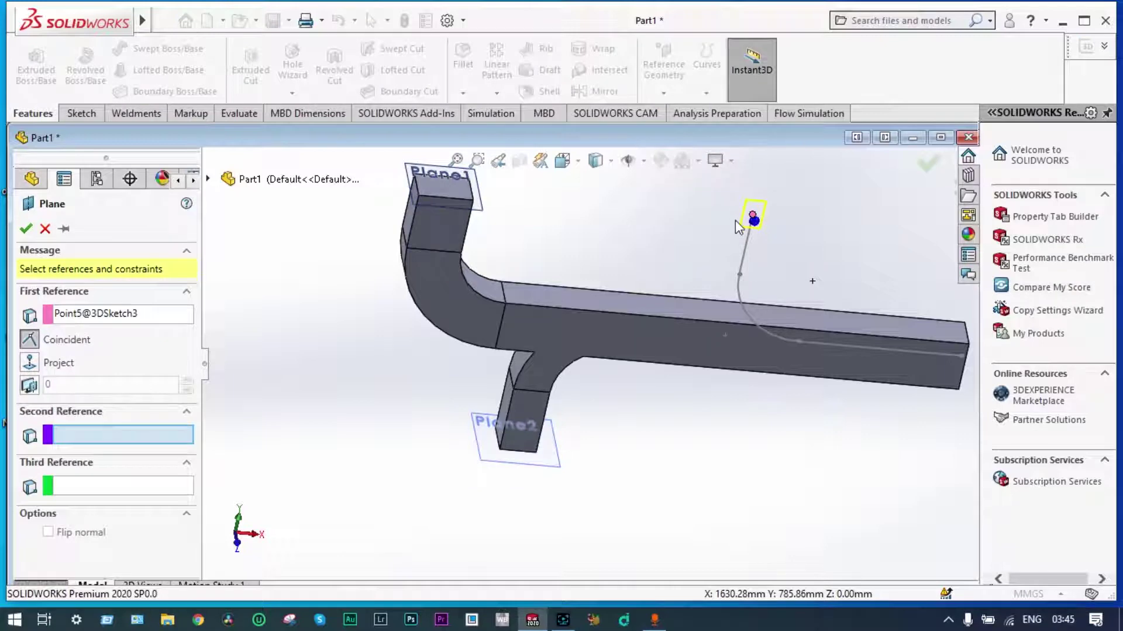
{"action": "left_click", "coordinate": [747, 254]}
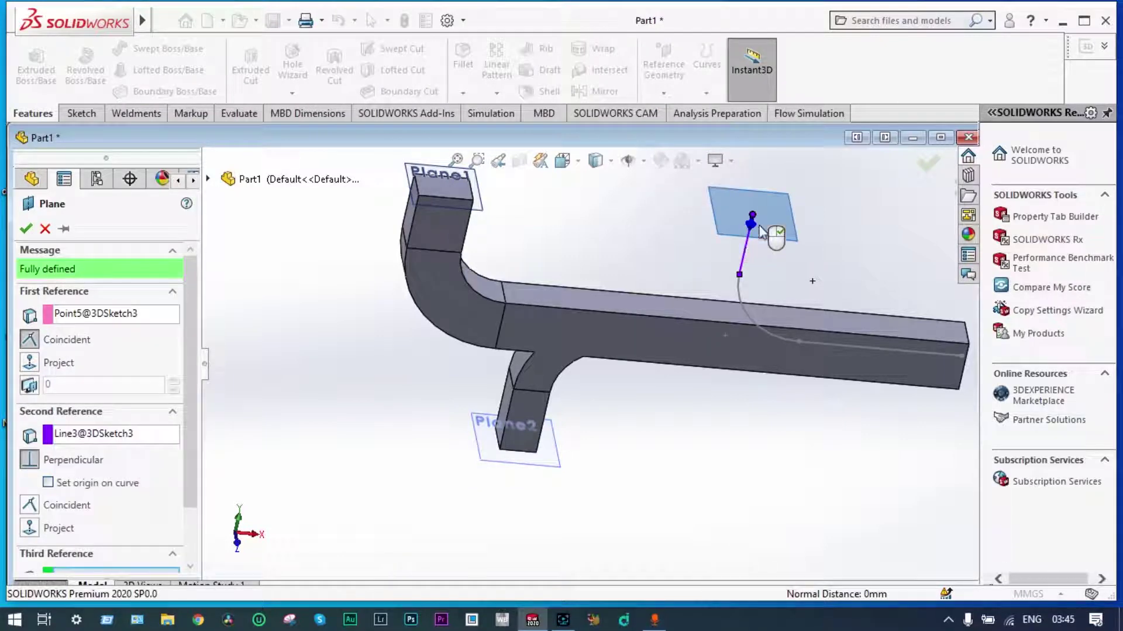
{"action": "left_click", "coordinate": [26, 225]}
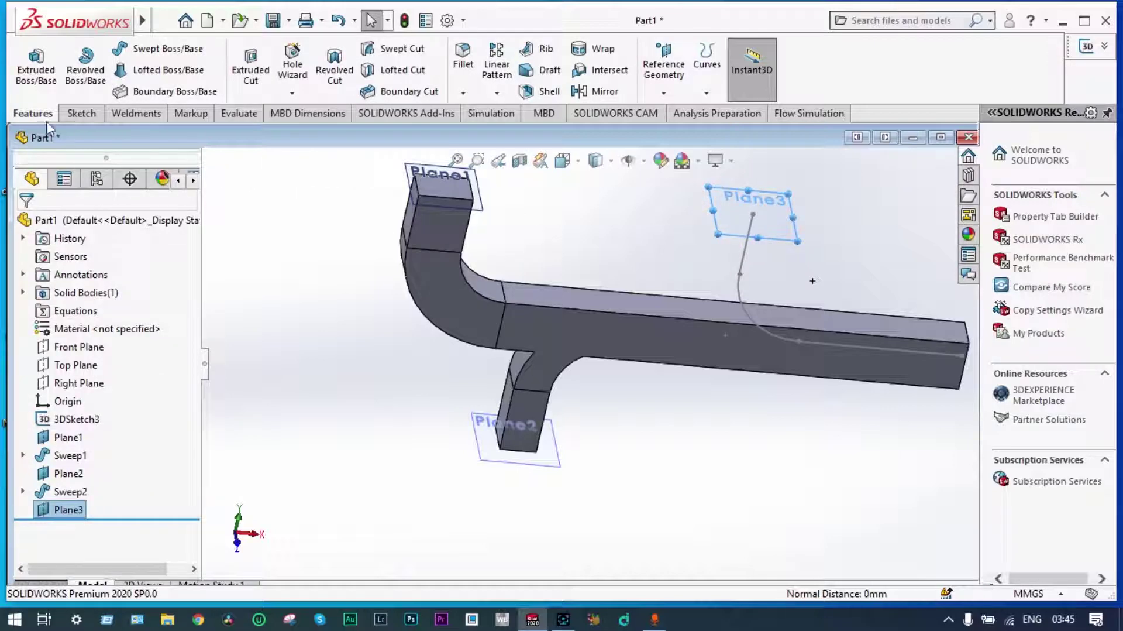
Sketch a center rectangle about 782 by 647 mm on the new plane, centred on the upper branch path's endpoint.
{"action": "left_click", "coordinate": [80, 114]}
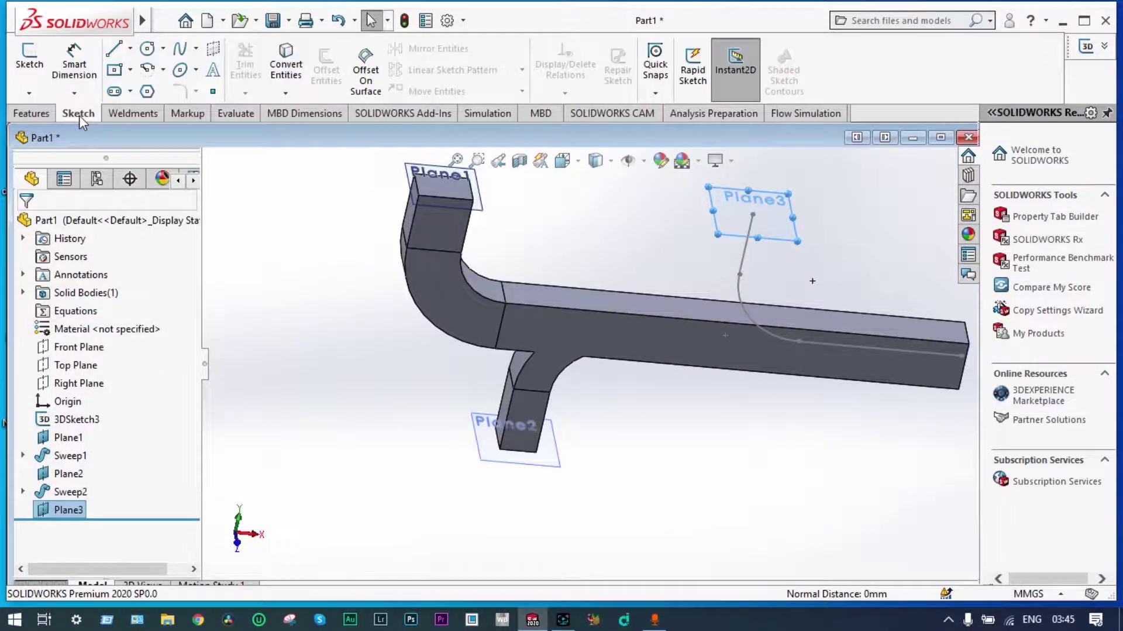
{"action": "left_click", "coordinate": [114, 71]}
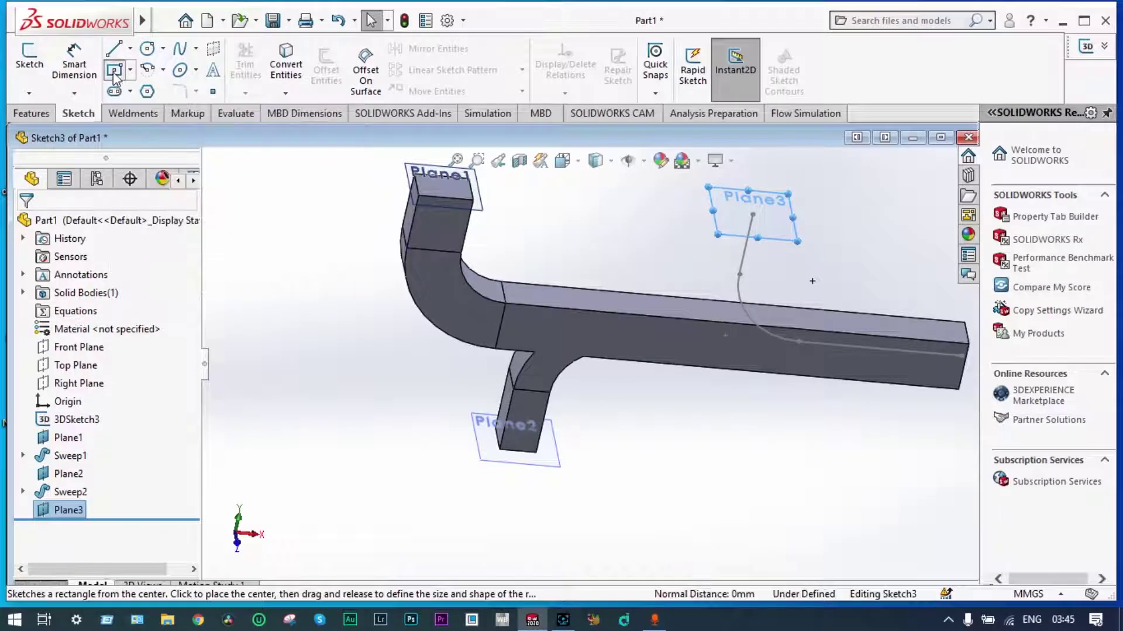
{"action": "left_click", "coordinate": [753, 215]}
{"action": "left_click", "coordinate": [830, 255]}
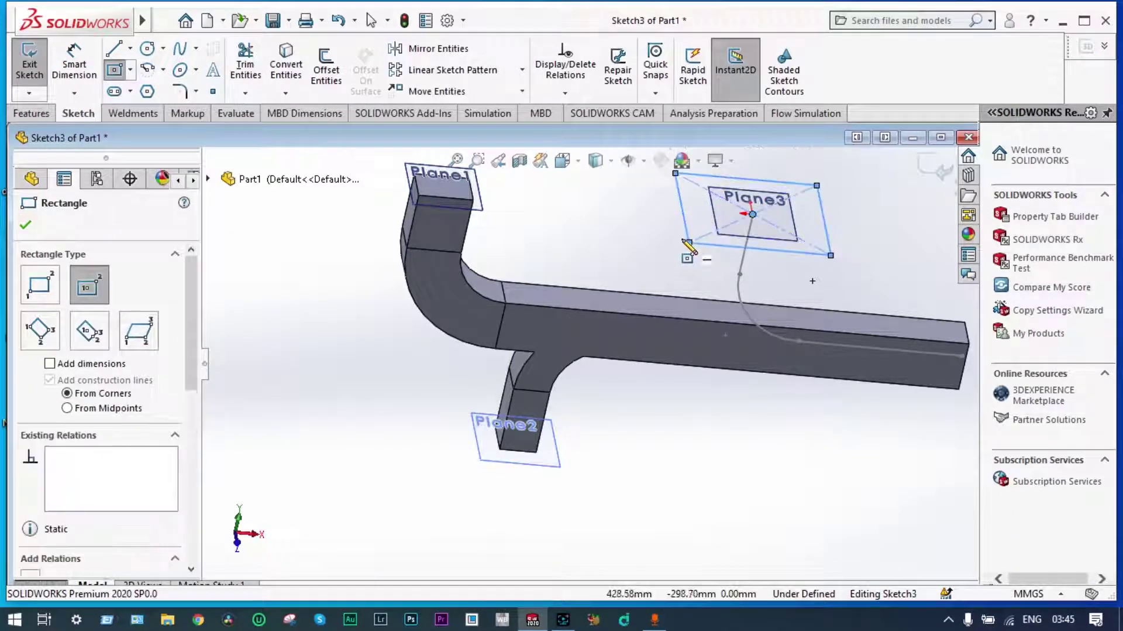
Dimension the upper branch rectangle's side along the X direction to 200 mm.
{"action": "left_click", "coordinate": [75, 68]}
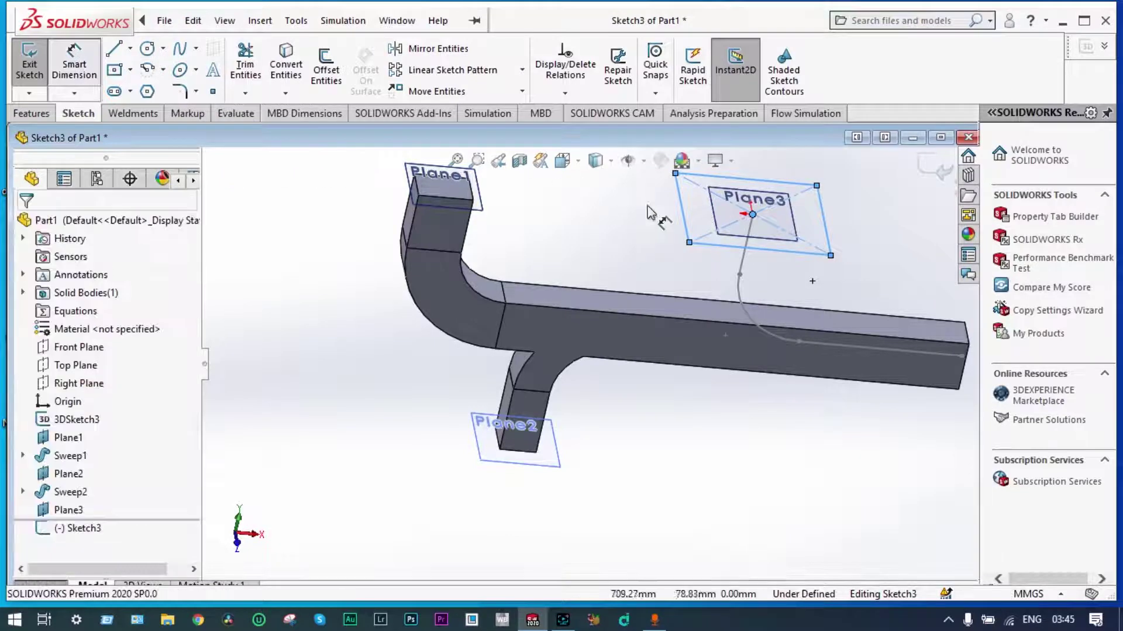
{"action": "left_click", "coordinate": [717, 246]}
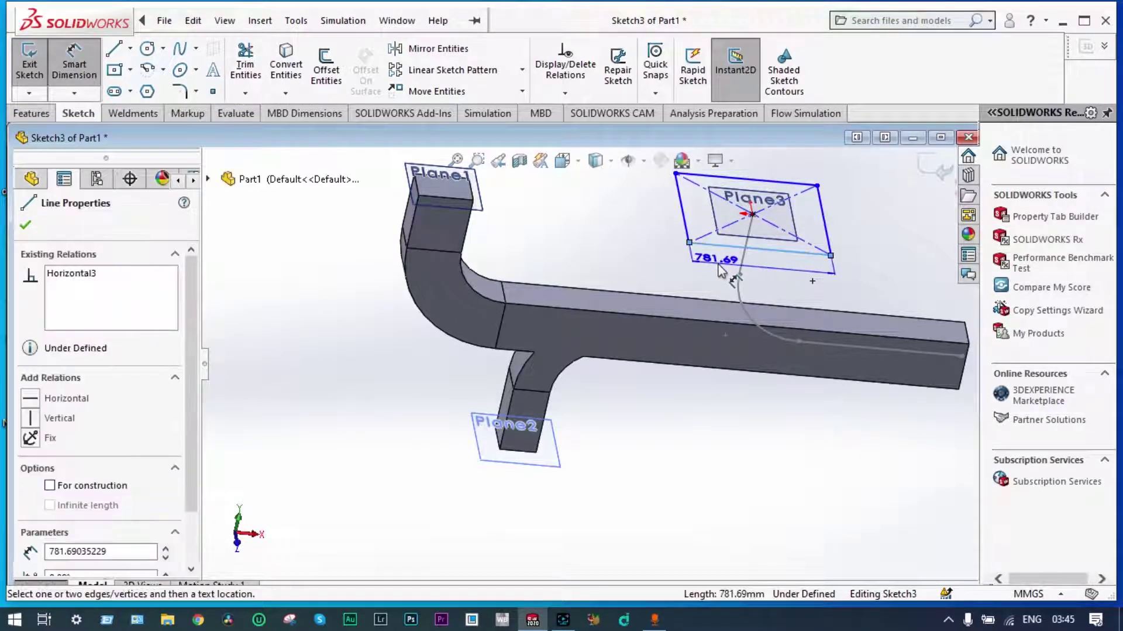
{"action": "left_click", "coordinate": [718, 270]}
{"action": "type", "text": "2"}
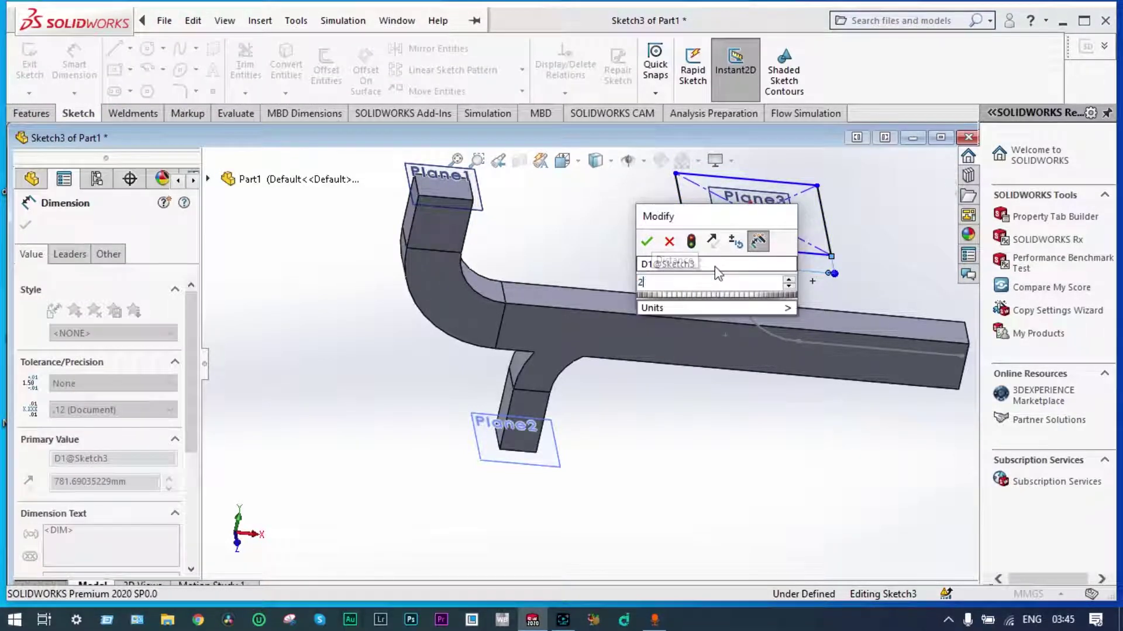
{"action": "type", "text": "00"}
{"action": "key", "text": "Return"}
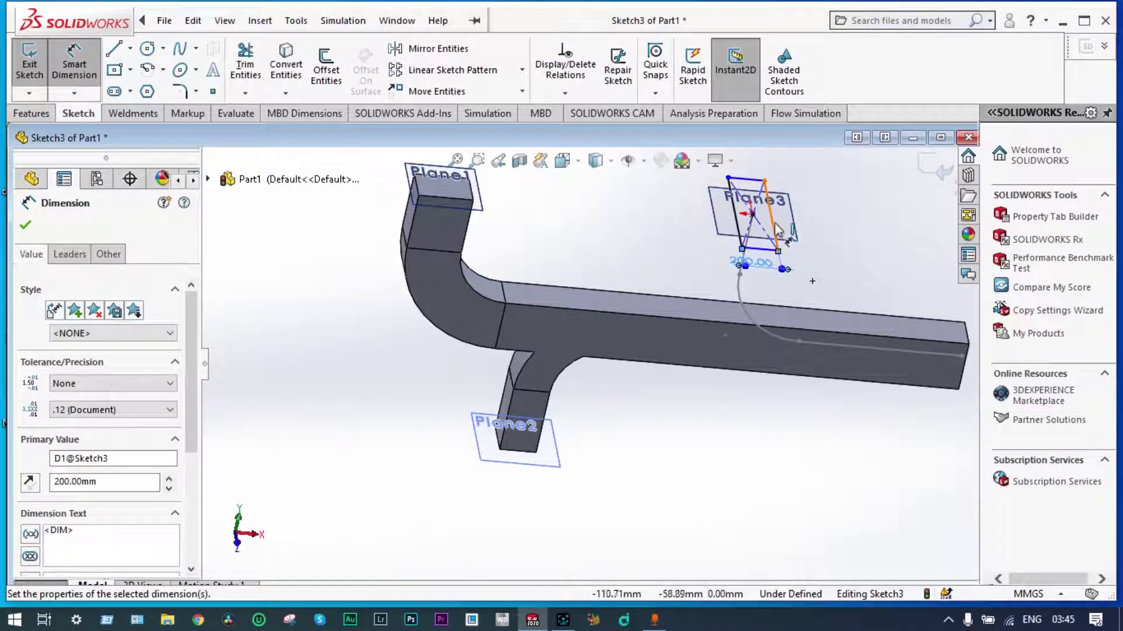
Dimension the adjacent side of the upper branch rectangle to 200 mm and exit the sketch.
{"action": "left_click", "coordinate": [776, 227]}
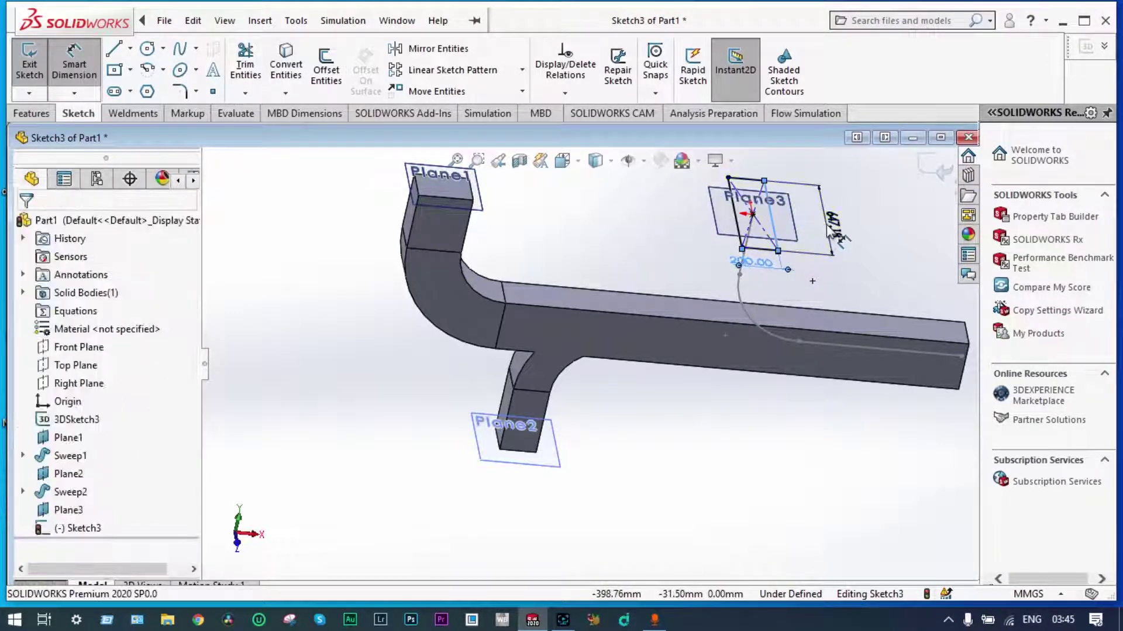
{"action": "left_click", "coordinate": [827, 228]}
{"action": "type", "text": "200"}
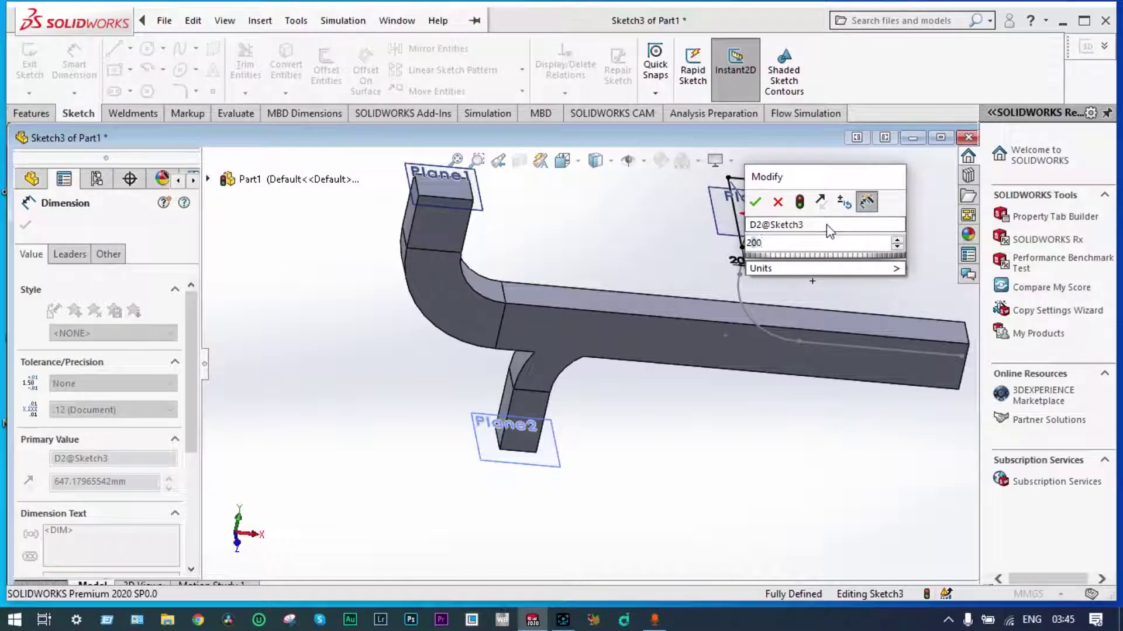
{"action": "key", "text": "Return"}
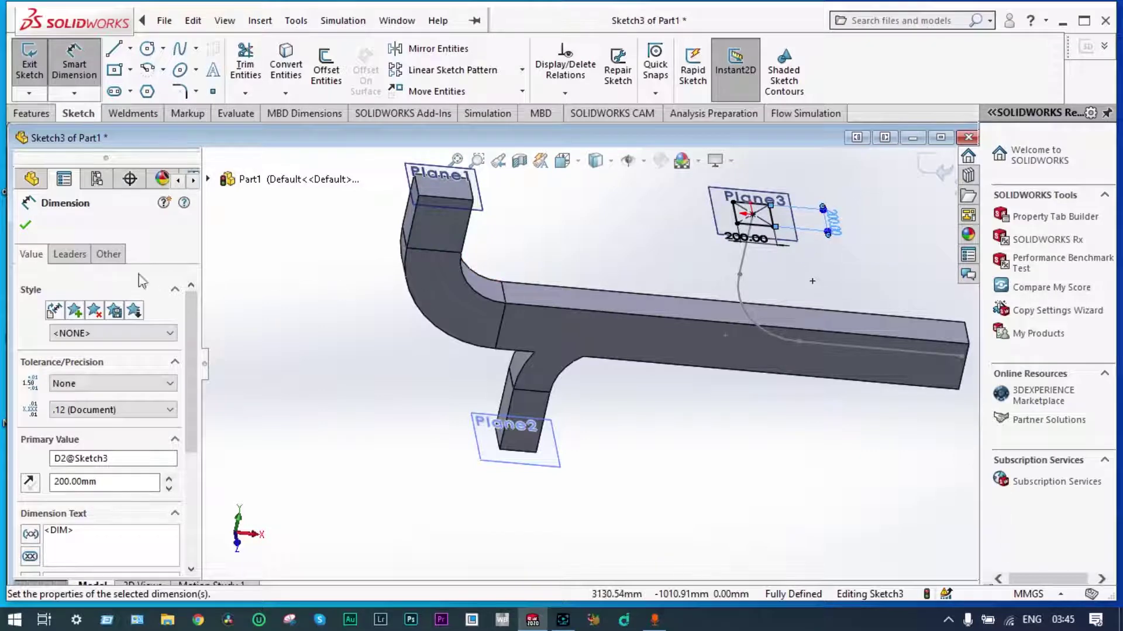
{"action": "left_click", "coordinate": [20, 227]}
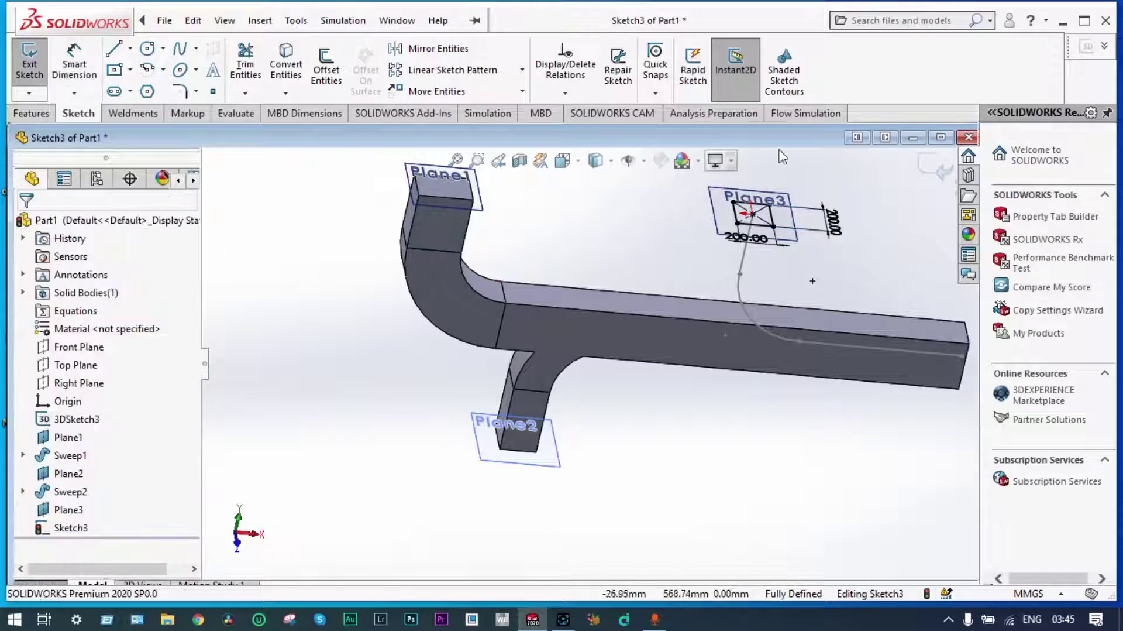
{"action": "left_click", "coordinate": [925, 166]}
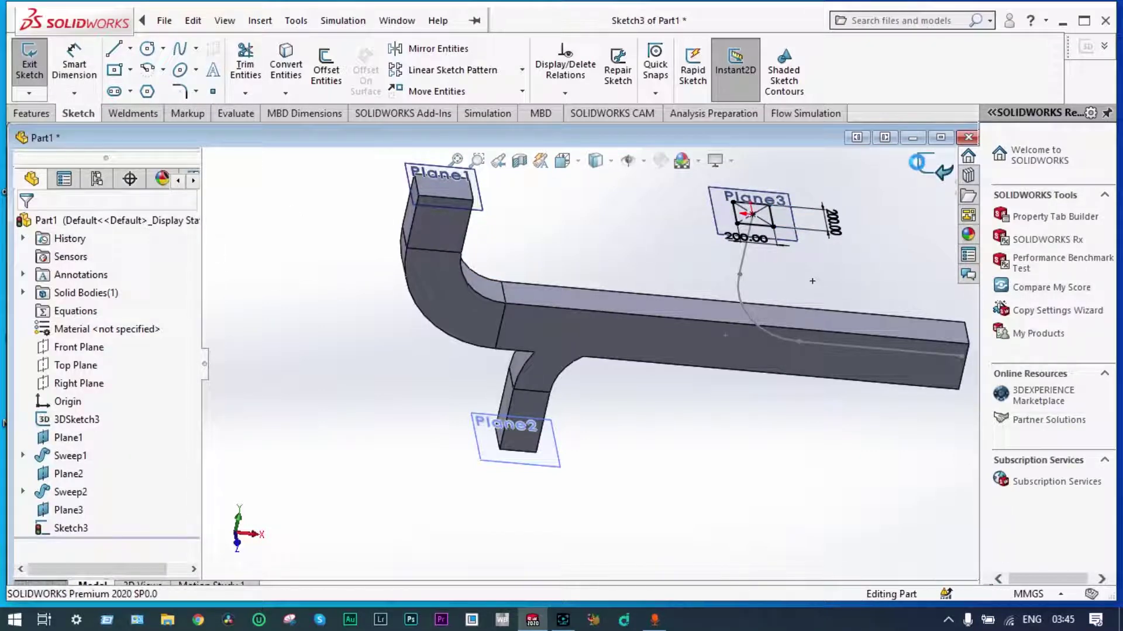
Sweep the 200 mm square profile along the upper branch's 3D path as a solid boss.
{"action": "left_click", "coordinate": [78, 528]}
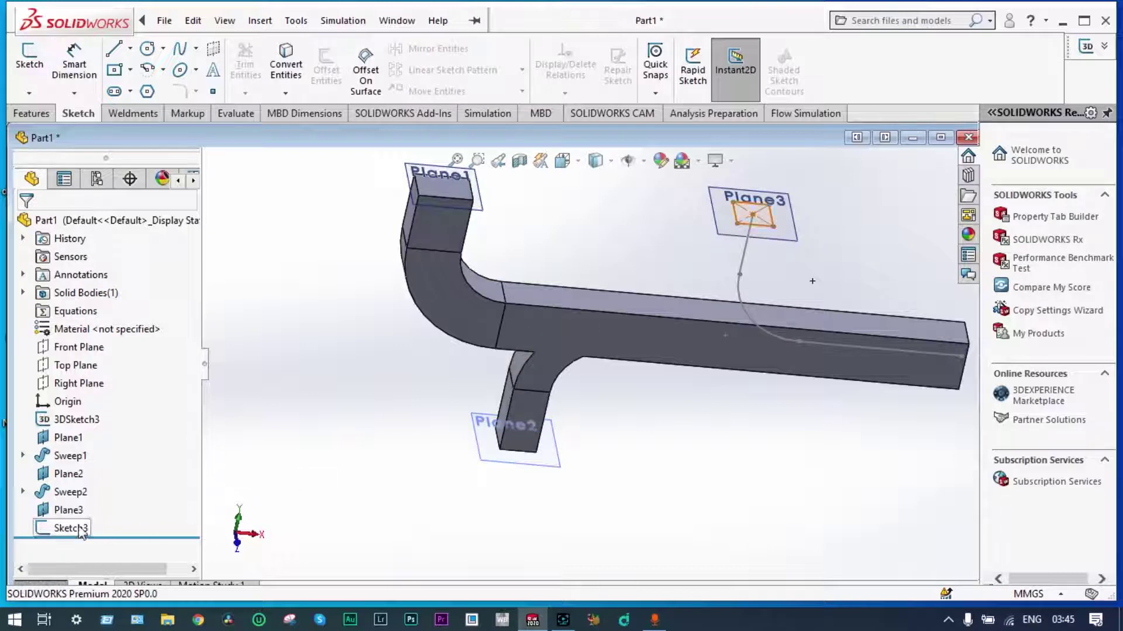
{"action": "left_click", "coordinate": [32, 113]}
{"action": "left_click", "coordinate": [145, 53]}
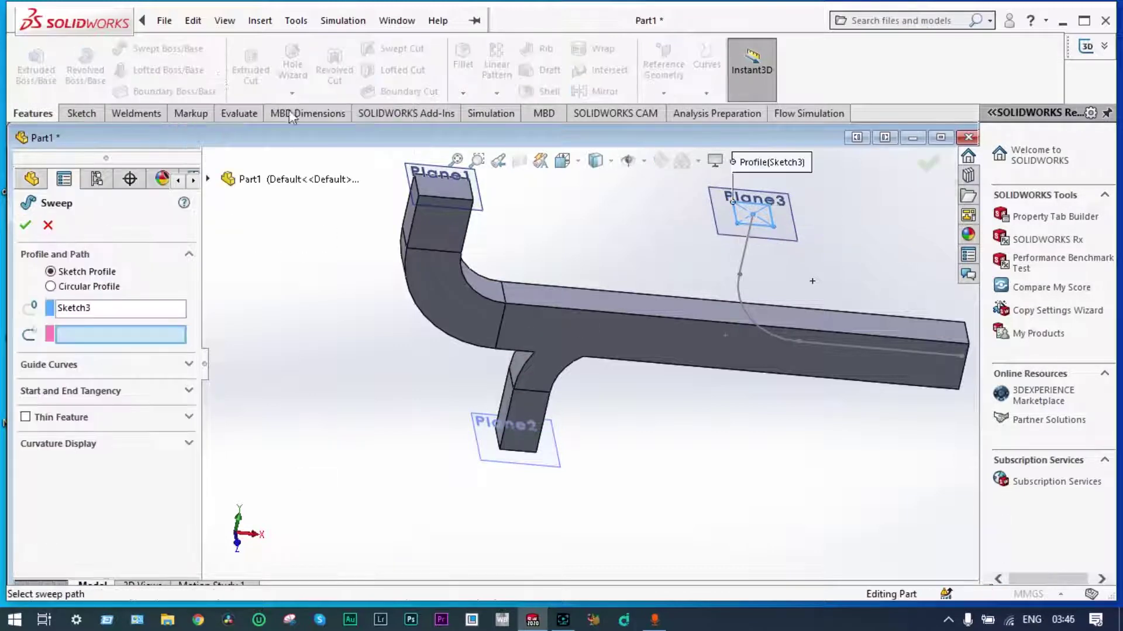
{"action": "left_click", "coordinate": [743, 254]}
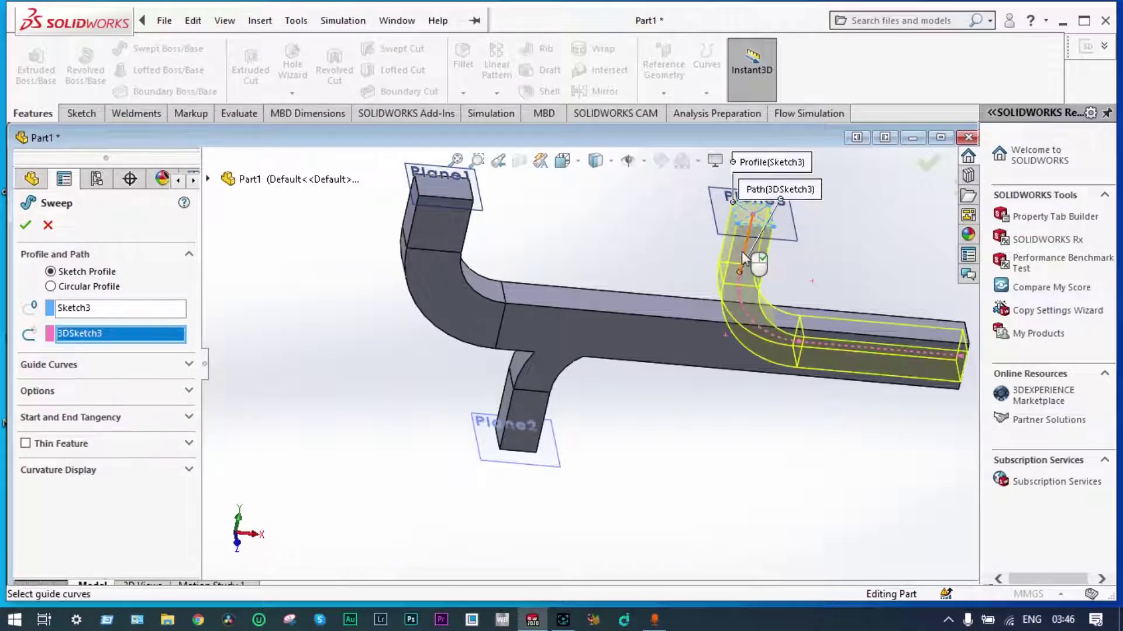
{"action": "left_click", "coordinate": [26, 226]}
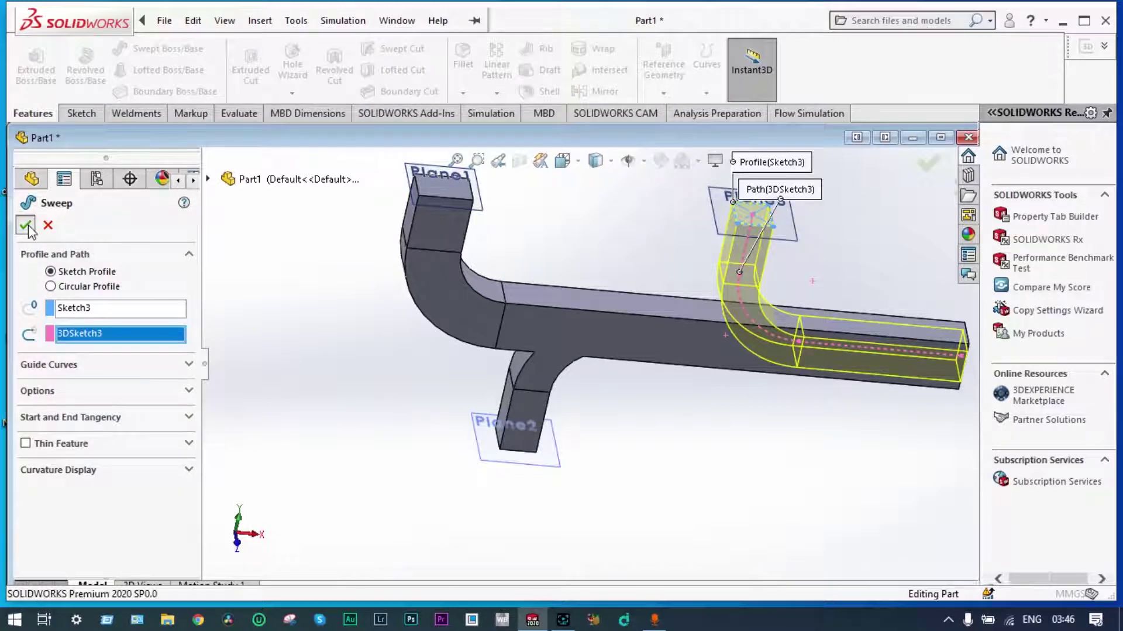
Start a Shell that removes the end face at Plane1 and the end face of the long straight duct.
{"action": "scroll", "coordinate": [784, 436], "scroll_direction": "down", "scroll_amount": 1}
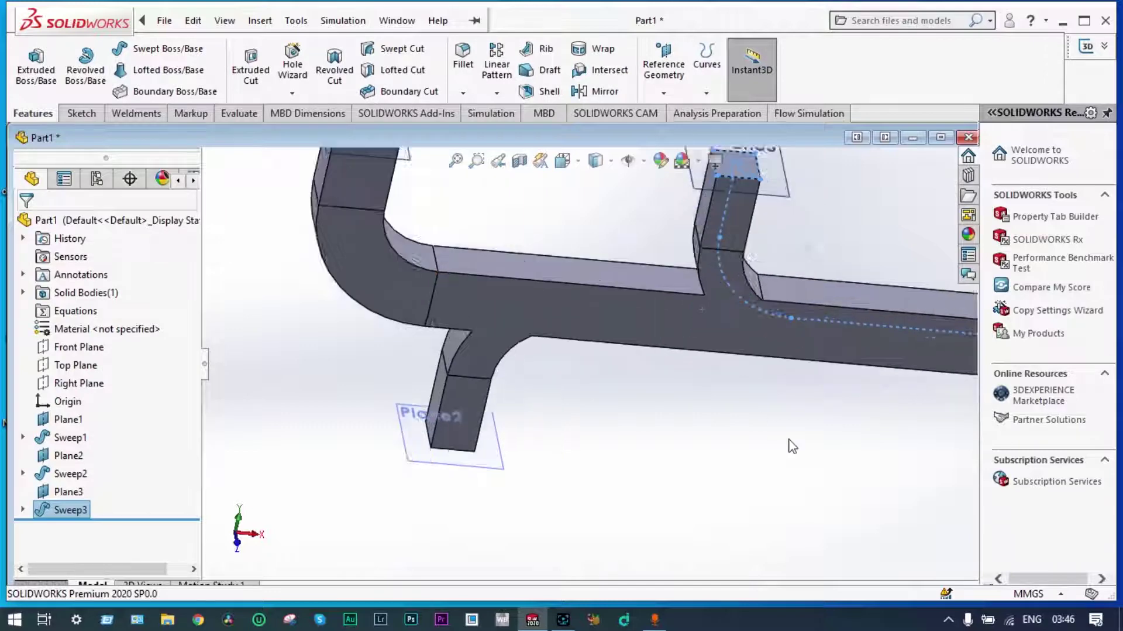
{"action": "scroll", "coordinate": [783, 436], "scroll_direction": "up", "scroll_amount": 1}
{"action": "middle_click_drag", "start_coordinate": [768, 426], "coordinate": [727, 389]}
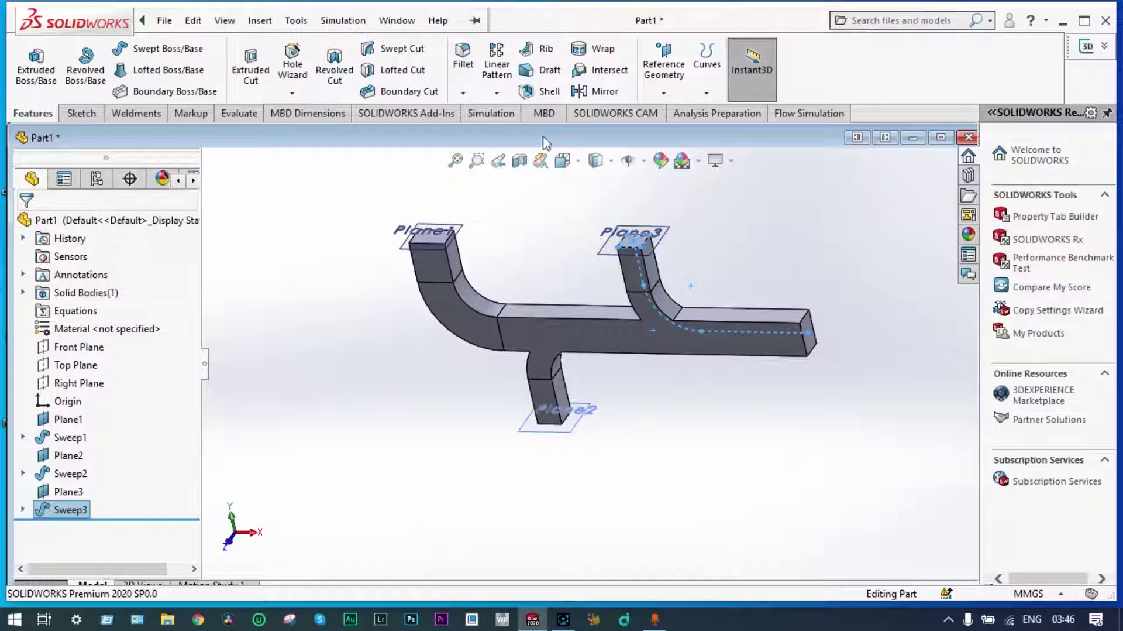
{"action": "left_click", "coordinate": [533, 94]}
{"action": "middle_click_drag", "start_coordinate": [550, 187], "coordinate": [561, 214]}
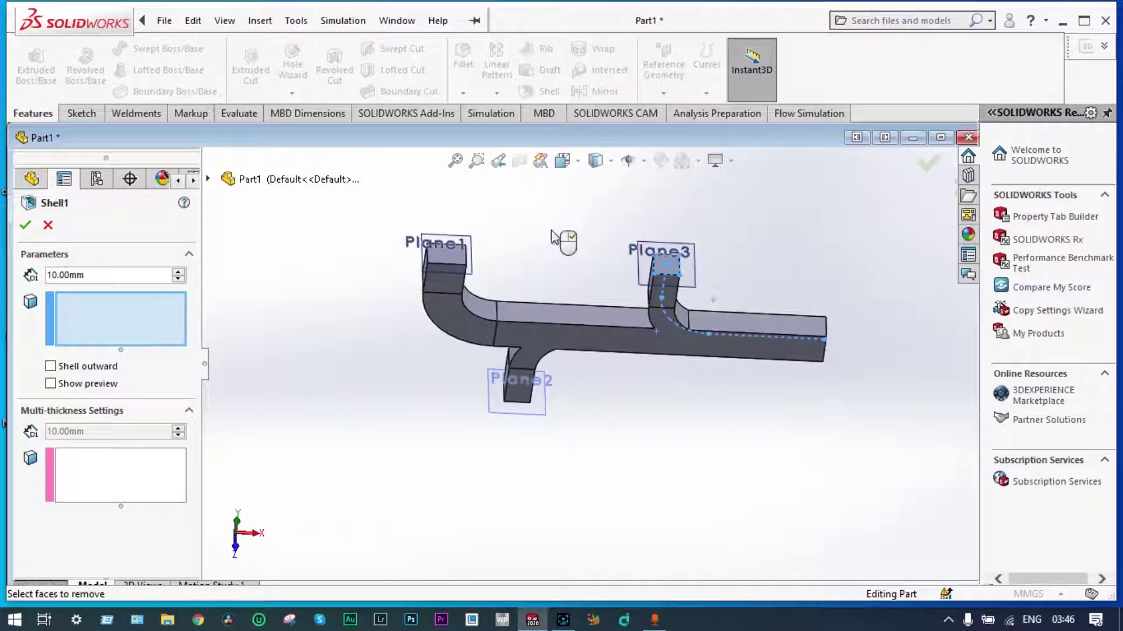
{"action": "left_click", "coordinate": [449, 254]}
{"action": "middle_click_drag", "start_coordinate": [764, 262], "coordinate": [705, 257]}
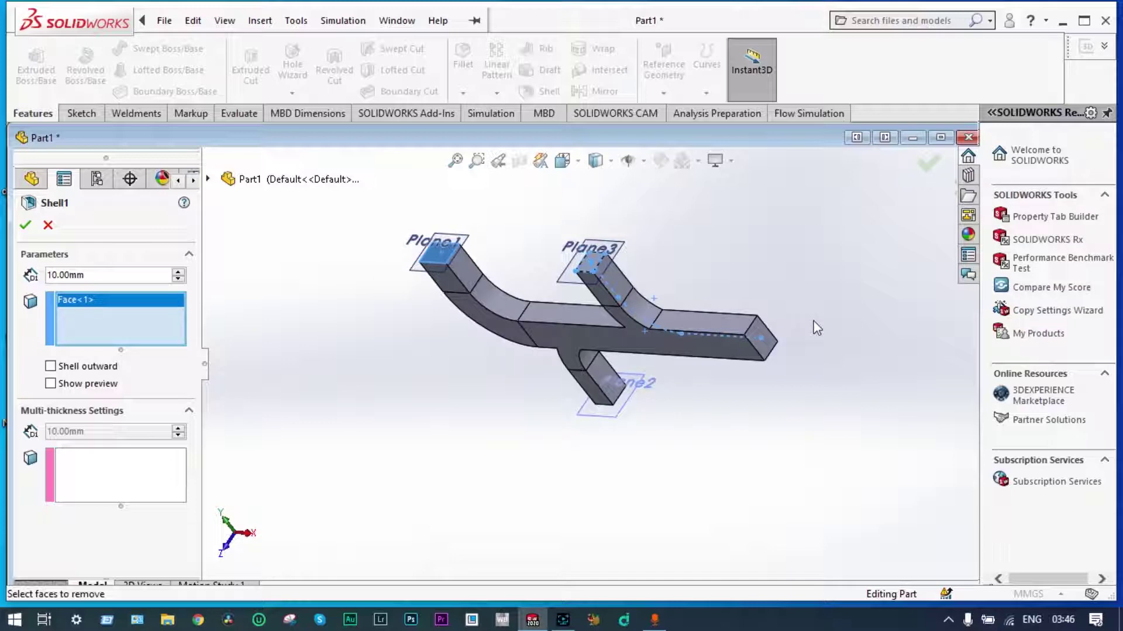
{"action": "scroll", "coordinate": [643, 351], "scroll_direction": "down", "scroll_amount": 2}
{"action": "left_click", "coordinate": [643, 351]}
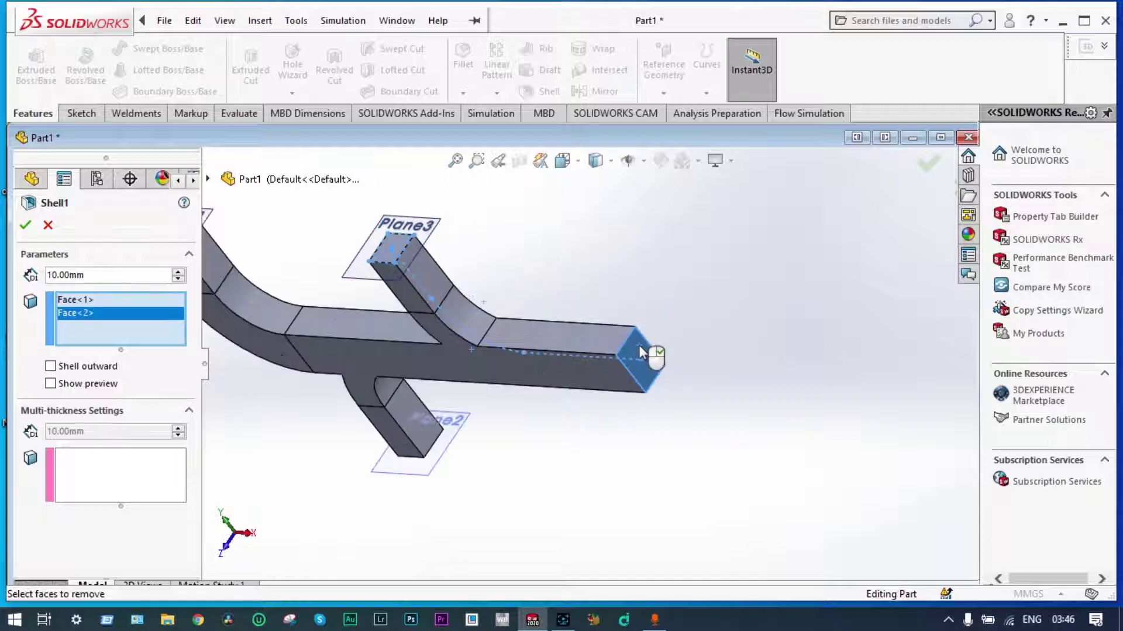
Set the shell thickness to 2 mm and apply the shell to the duct.
{"action": "left_click", "coordinate": [57, 274]}
{"action": "key", "text": "BackSpace"}
{"action": "key", "text": "BackSpace"}
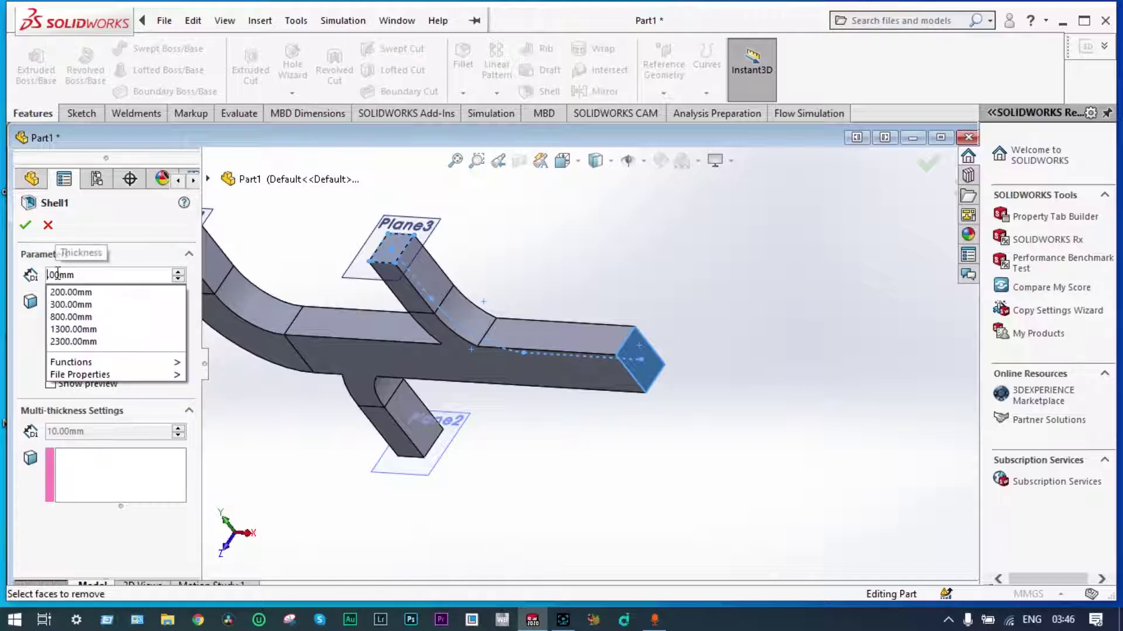
{"action": "type", "text": "2."}
{"action": "key", "text": "Return"}
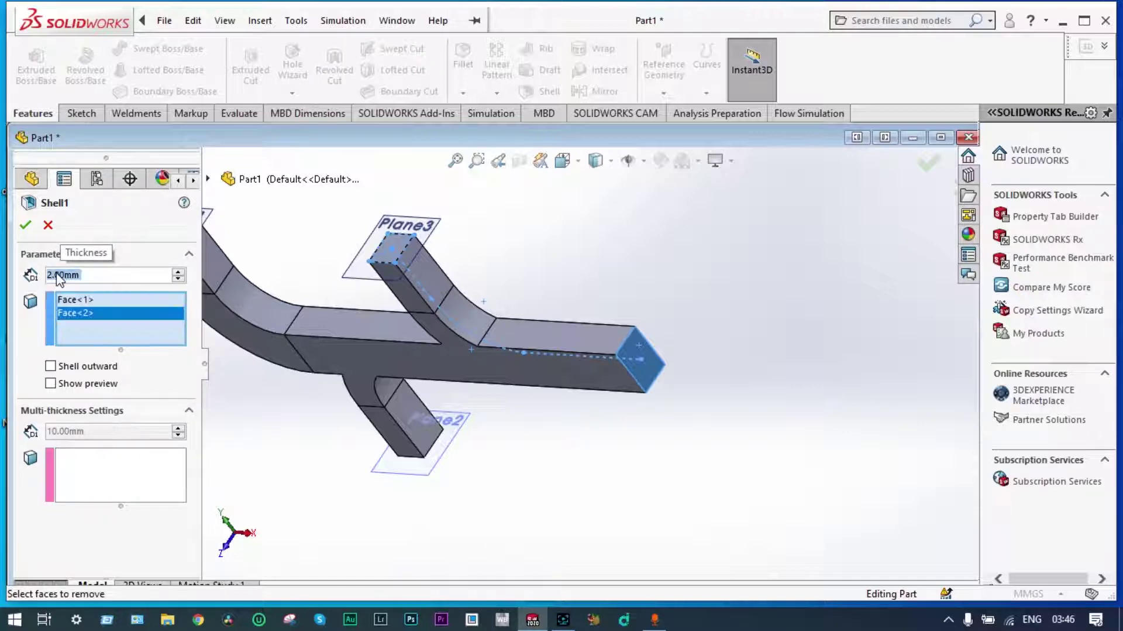
{"action": "left_click", "coordinate": [26, 226]}
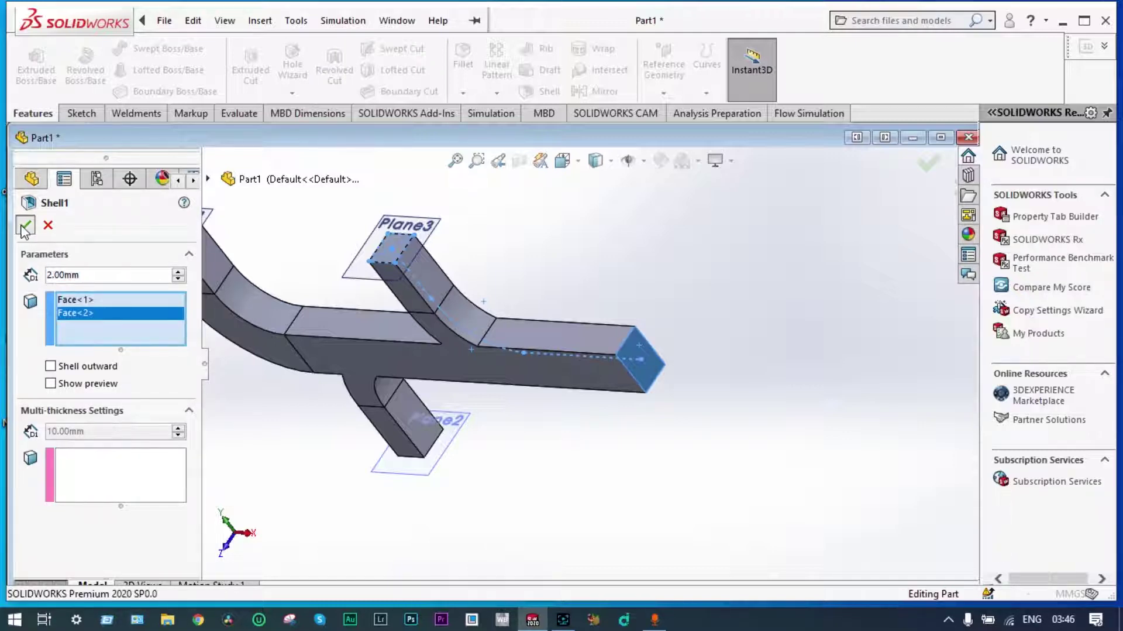
Open a section view on the Front Plane and examine the hollow interior of the duct and its branch junctions.
{"action": "scroll", "coordinate": [684, 296], "scroll_direction": "up", "scroll_amount": 3}
{"action": "middle_click_drag", "start_coordinate": [684, 295], "coordinate": [613, 263]}
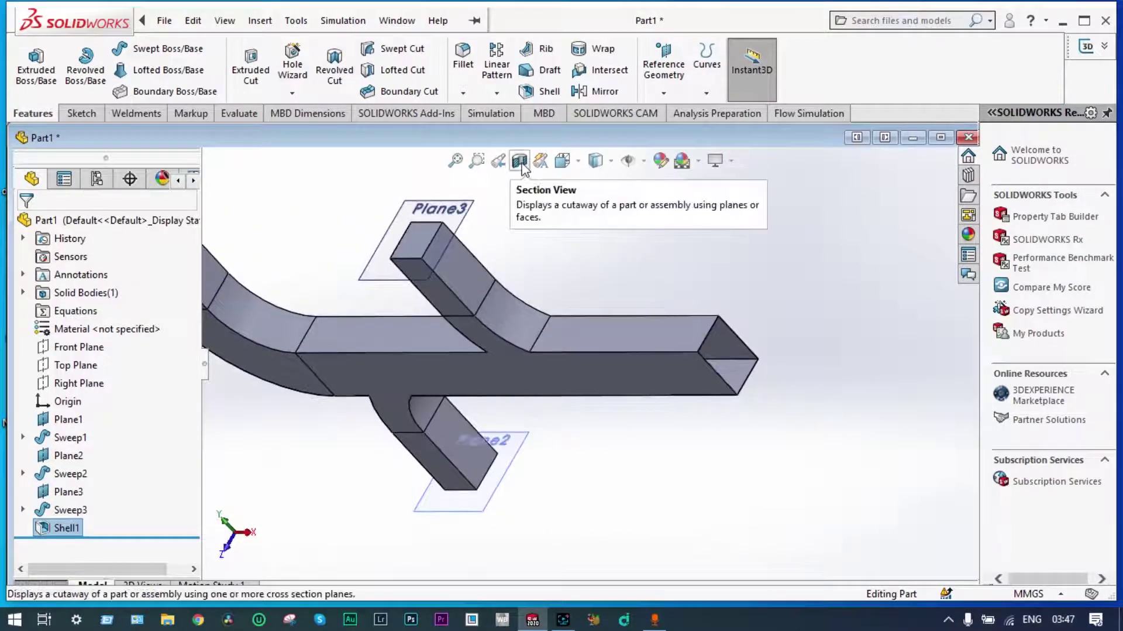
{"action": "left_click", "coordinate": [521, 163]}
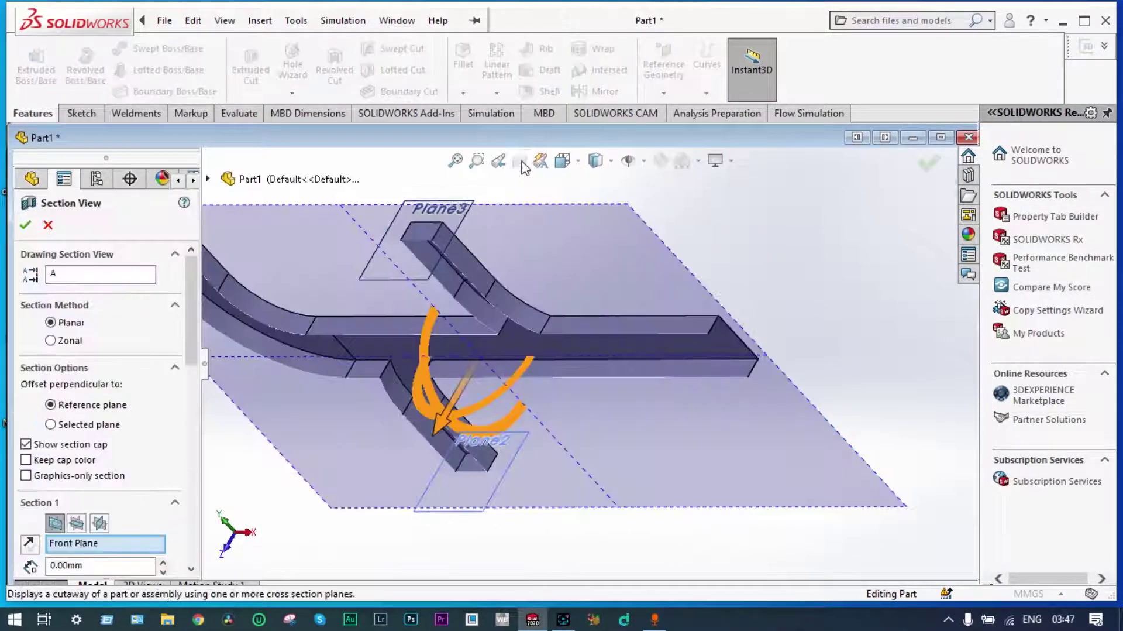
{"action": "middle_click_drag", "start_coordinate": [723, 272], "coordinate": [384, 326]}
{"action": "scroll", "coordinate": [457, 305], "scroll_direction": "up", "scroll_amount": 5}
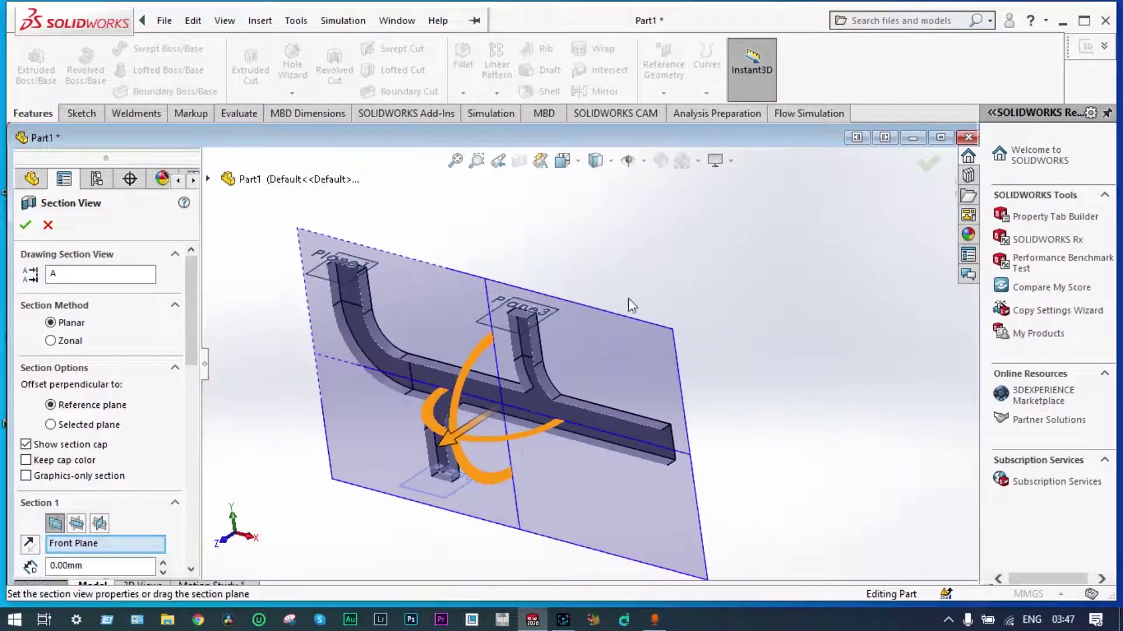
{"action": "scroll", "coordinate": [468, 409], "scroll_direction": "down", "scroll_amount": 4}
{"action": "middle_click_drag", "start_coordinate": [462, 386], "coordinate": [525, 310]}
{"action": "scroll", "coordinate": [464, 353], "scroll_direction": "up", "scroll_amount": 5}
{"action": "middle_click_drag", "start_coordinate": [464, 352], "coordinate": [497, 353]}
{"action": "scroll", "coordinate": [516, 403], "scroll_direction": "down", "scroll_amount": 4}
{"action": "middle_click_drag", "start_coordinate": [535, 391], "coordinate": [512, 497]}
{"action": "scroll", "coordinate": [576, 350], "scroll_direction": "up", "scroll_amount": 3}
{"action": "scroll", "coordinate": [579, 351], "scroll_direction": "down", "scroll_amount": 8}
{"action": "scroll", "coordinate": [512, 495], "scroll_direction": "up", "scroll_amount": 3}
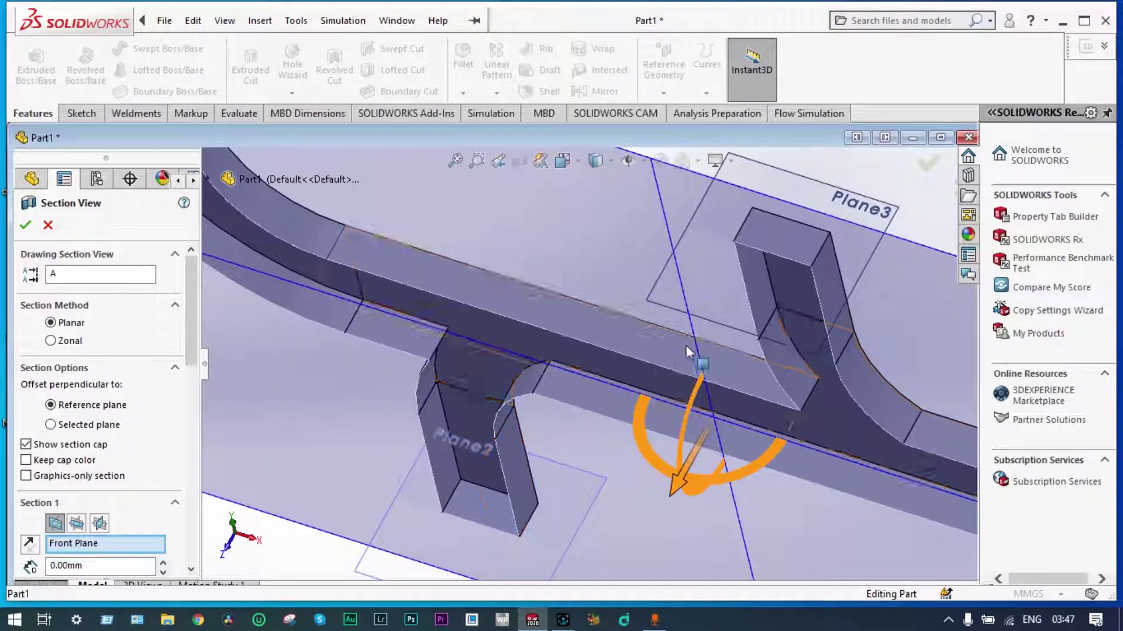
{"action": "scroll", "coordinate": [687, 345], "scroll_direction": "down", "scroll_amount": 2}
{"action": "scroll", "coordinate": [665, 340], "scroll_direction": "up", "scroll_amount": 2}
{"action": "middle_click_drag", "start_coordinate": [664, 340], "coordinate": [692, 326]}
{"action": "scroll", "coordinate": [692, 326], "scroll_direction": "down", "scroll_amount": 3}
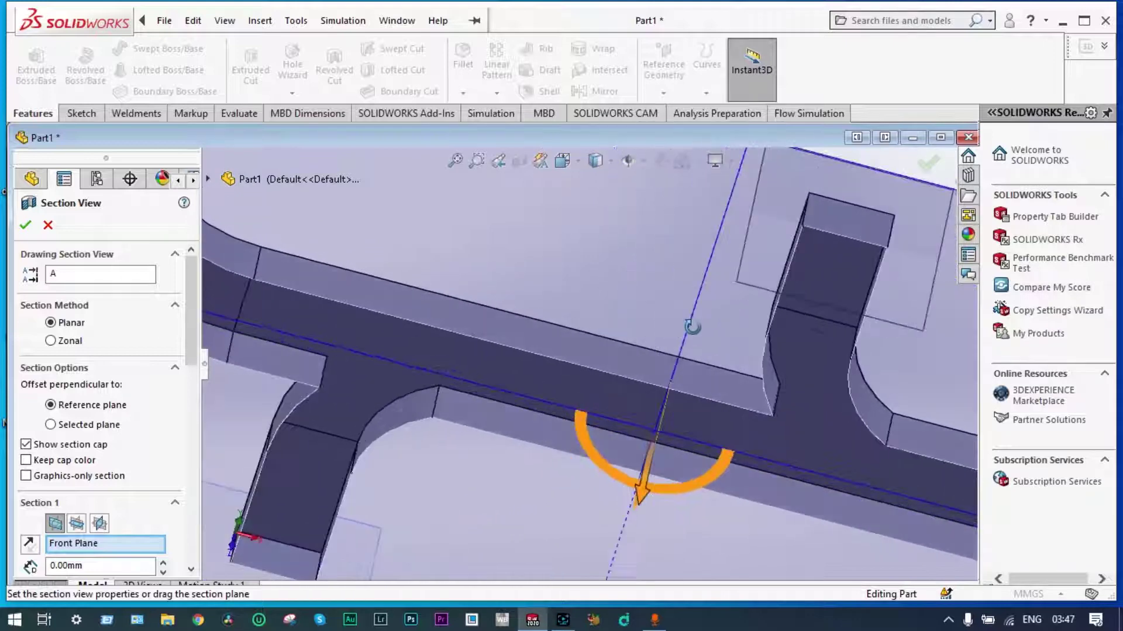
Inspect the branch end at Plane3 and the duct end at Plane1 in section, apply the section view and turn it off.
{"action": "scroll", "coordinate": [692, 327], "scroll_direction": "up", "scroll_amount": 1}
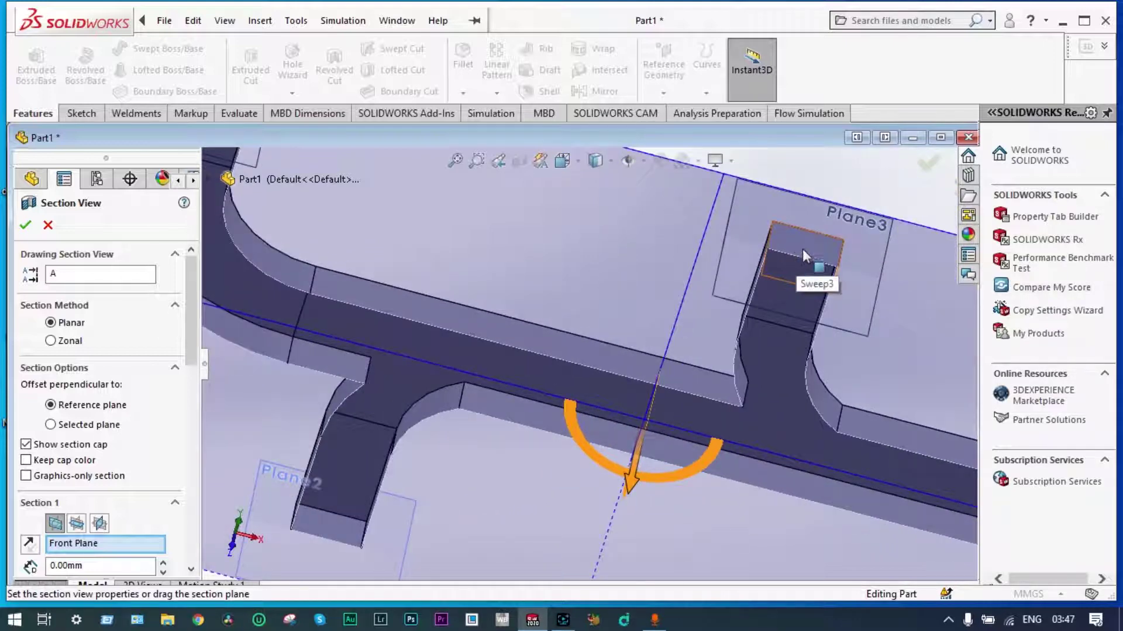
{"action": "scroll", "coordinate": [677, 289], "scroll_direction": "up", "scroll_amount": 4}
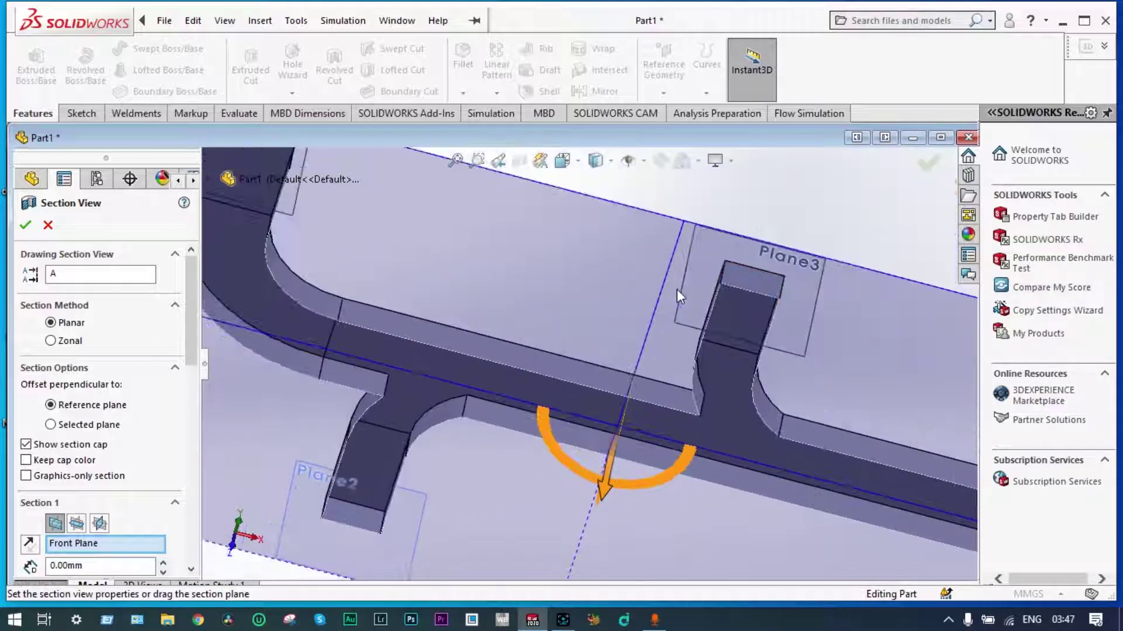
{"action": "scroll", "coordinate": [508, 292], "scroll_direction": "down", "scroll_amount": 3}
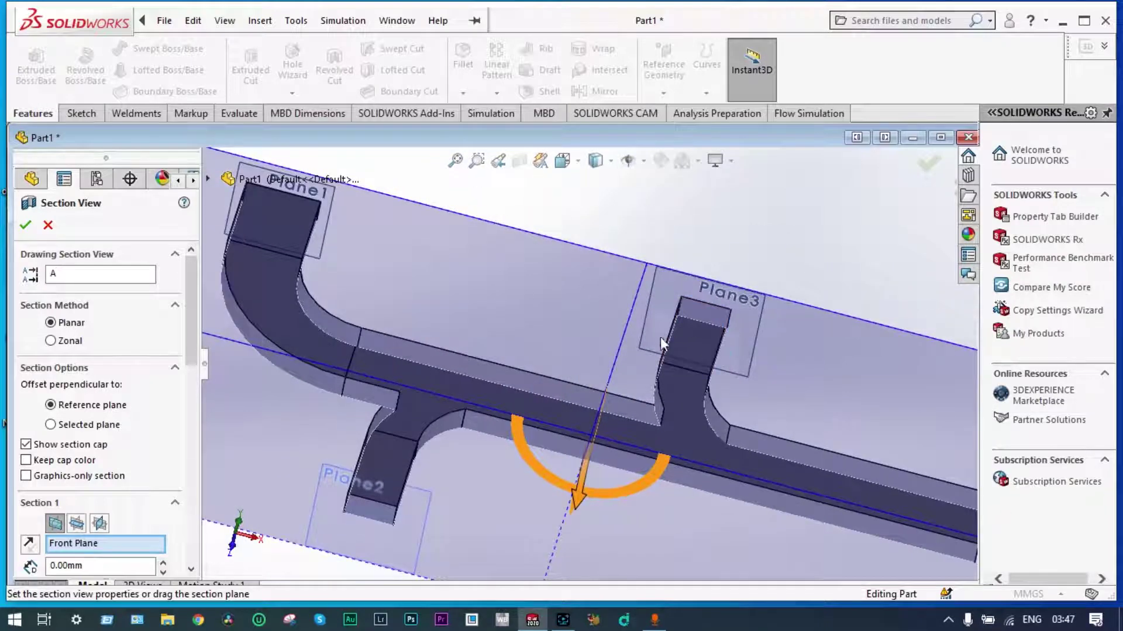
{"action": "scroll", "coordinate": [398, 294], "scroll_direction": "up", "scroll_amount": 3}
{"action": "scroll", "coordinate": [576, 316], "scroll_direction": "down", "scroll_amount": 8}
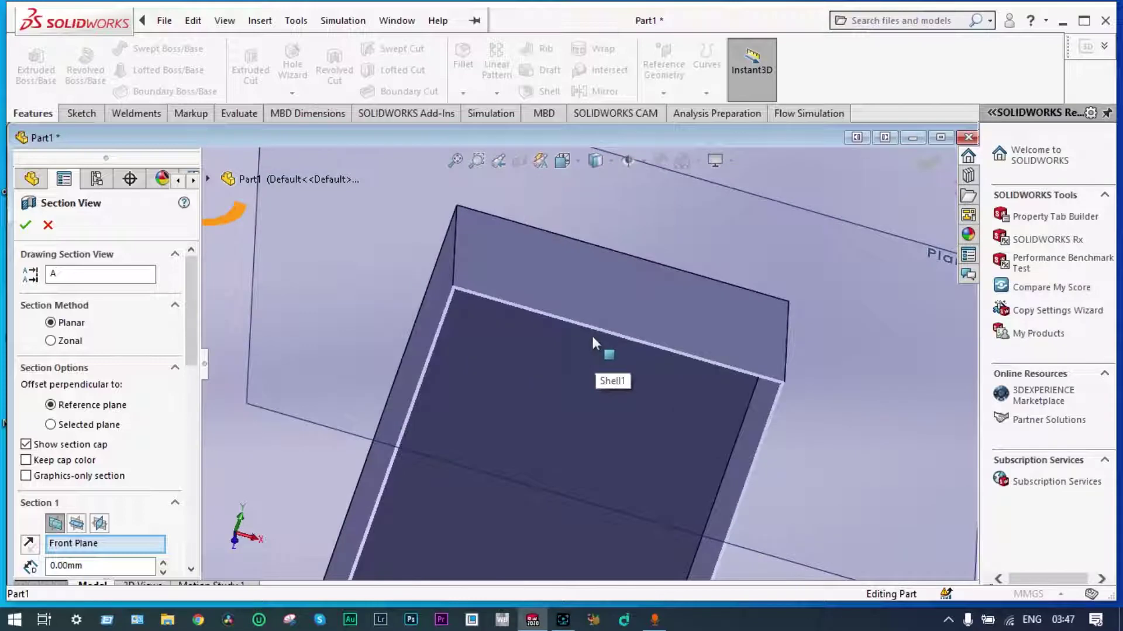
{"action": "scroll", "coordinate": [593, 339], "scroll_direction": "up", "scroll_amount": 8}
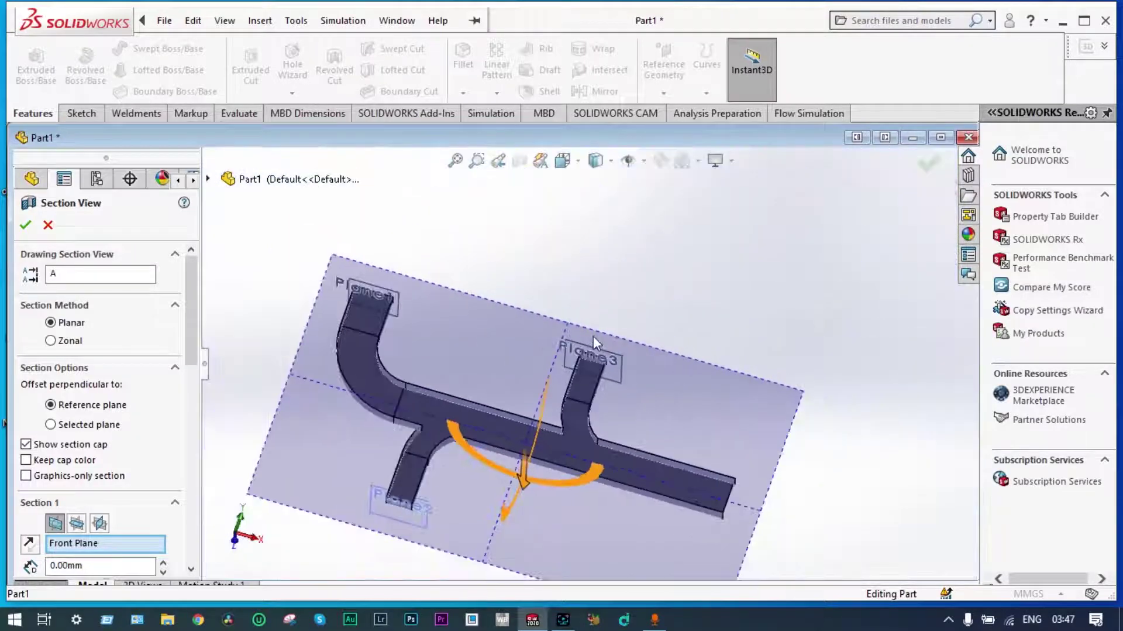
{"action": "scroll", "coordinate": [493, 311], "scroll_direction": "down", "scroll_amount": 8}
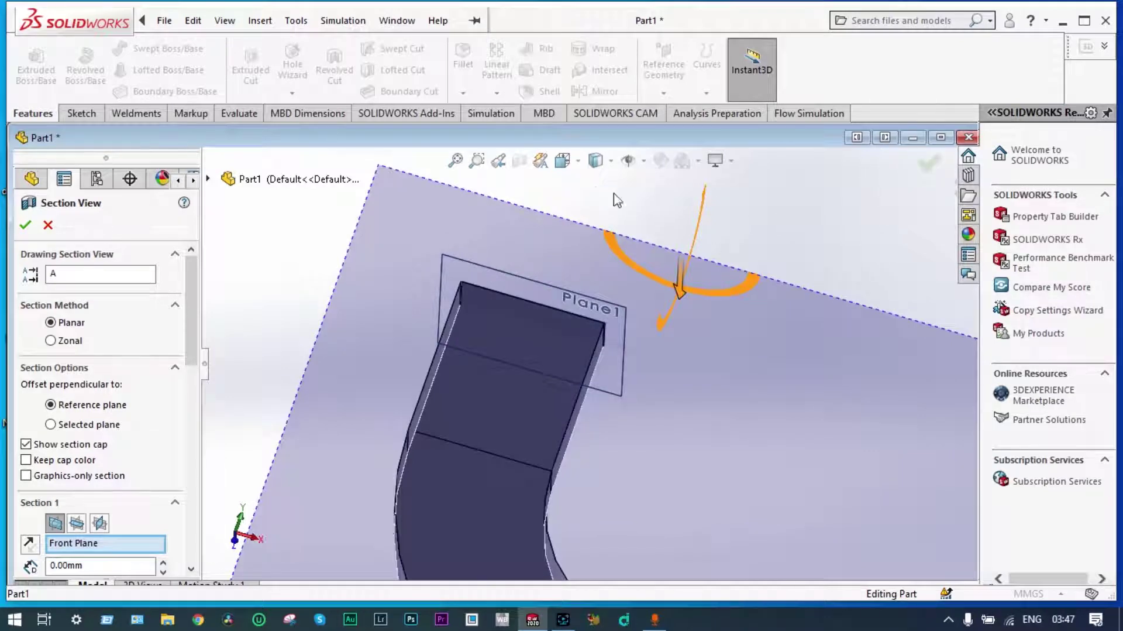
{"action": "left_click", "coordinate": [928, 167]}
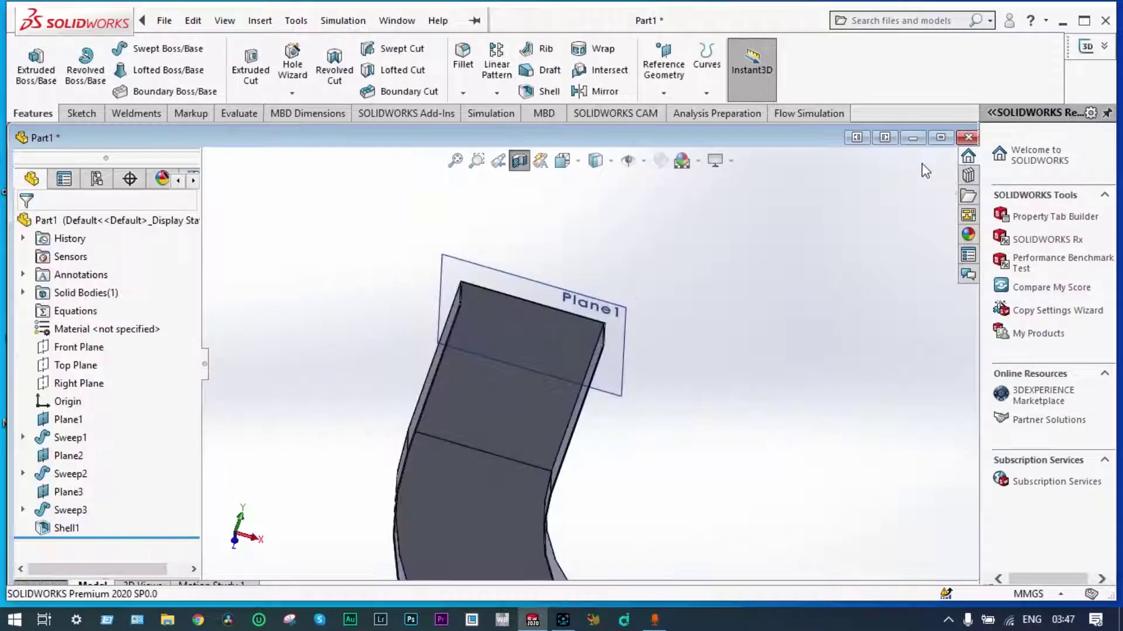
{"action": "middle_click_drag", "start_coordinate": [582, 196], "coordinate": [619, 221]}
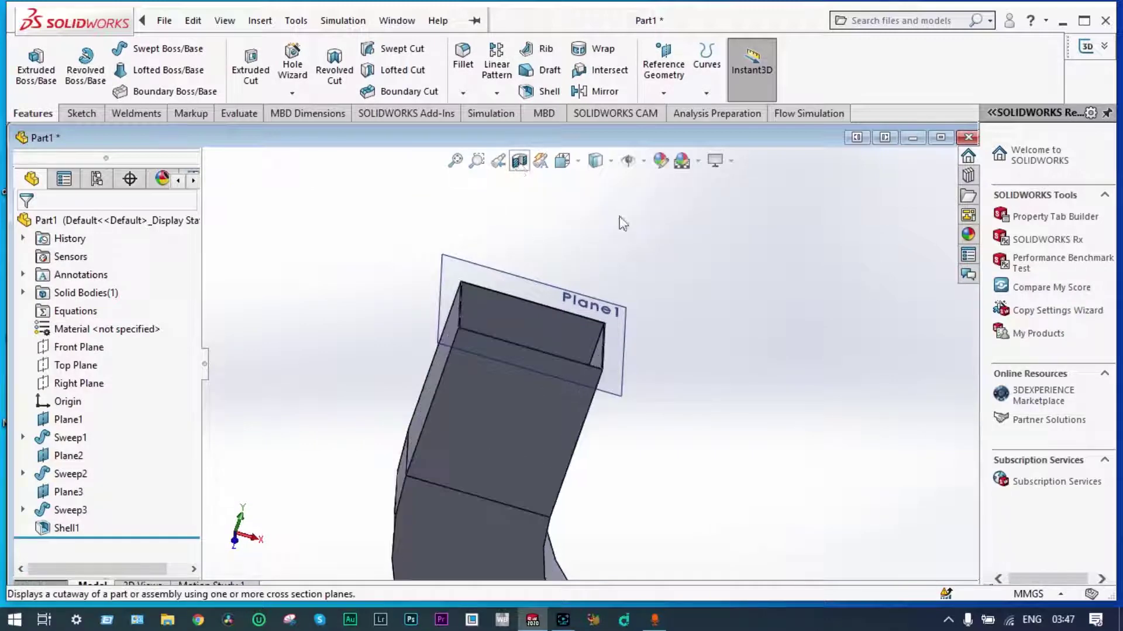
{"action": "scroll", "coordinate": [705, 255], "scroll_direction": "up", "scroll_amount": 10}
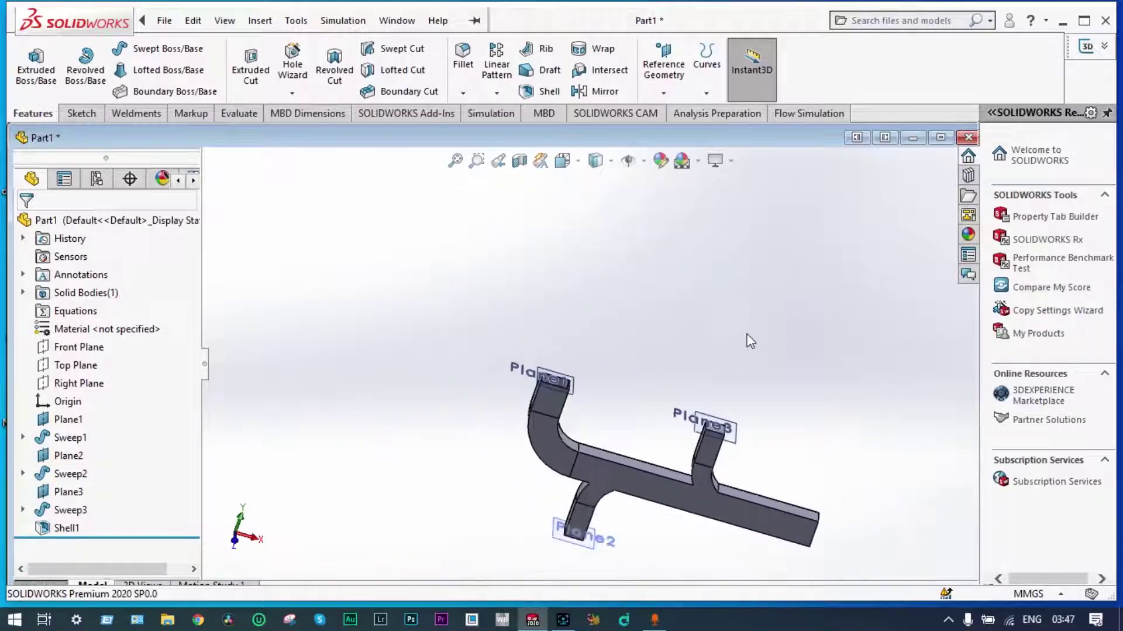
Hide the reference planes Plane3, Plane1 and Plane2 at the duct ends.
{"action": "scroll", "coordinate": [644, 392], "scroll_direction": "down", "scroll_amount": 3}
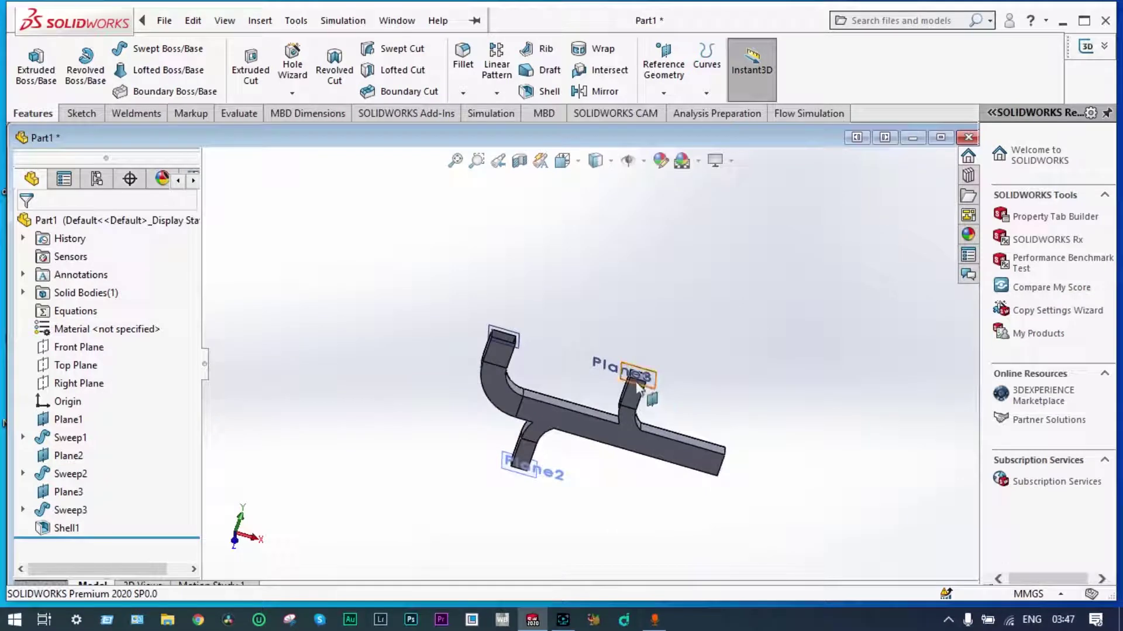
{"action": "scroll", "coordinate": [638, 388], "scroll_direction": "down", "scroll_amount": 2}
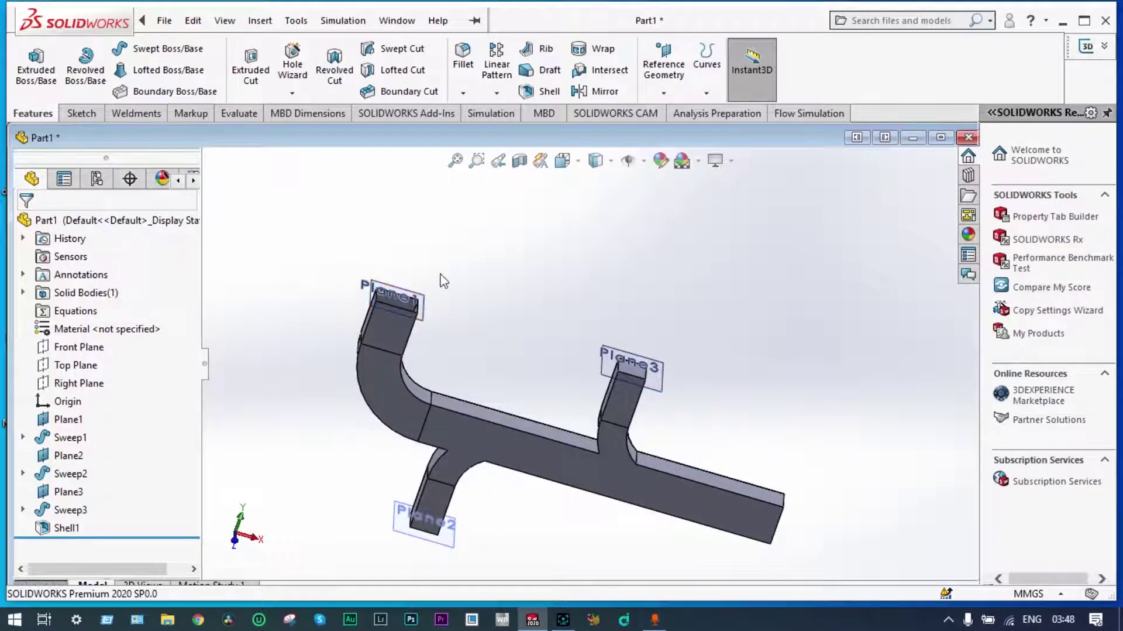
{"action": "middle_click_drag", "start_coordinate": [426, 286], "coordinate": [504, 296]}
{"action": "scroll", "coordinate": [597, 394], "scroll_direction": "down", "scroll_amount": 2}
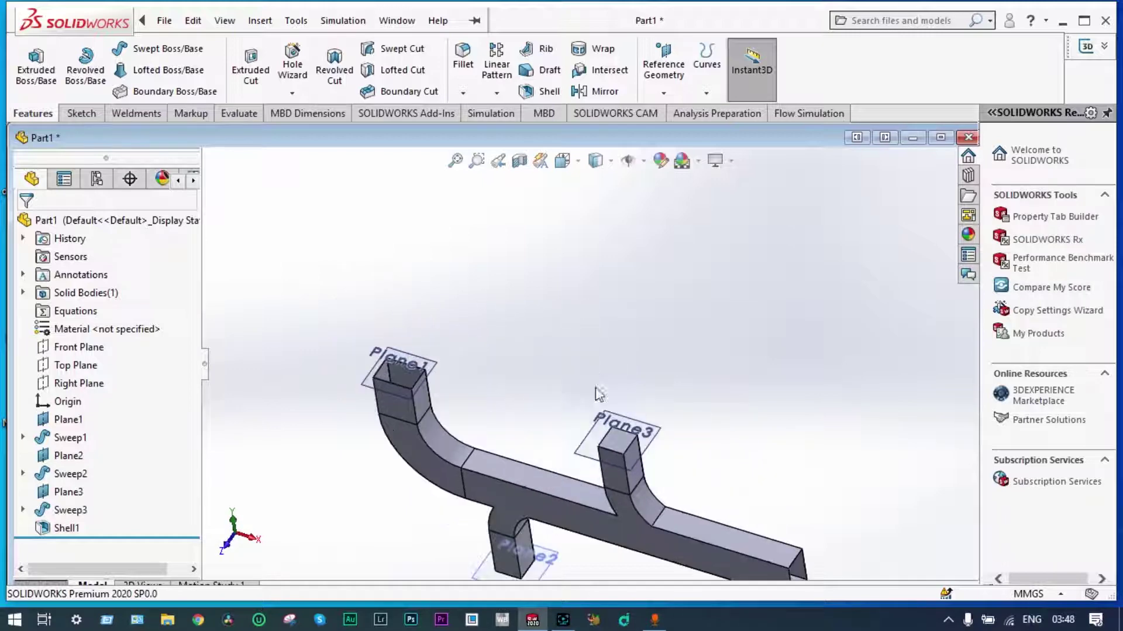
{"action": "scroll", "coordinate": [591, 471], "scroll_direction": "down", "scroll_amount": 2}
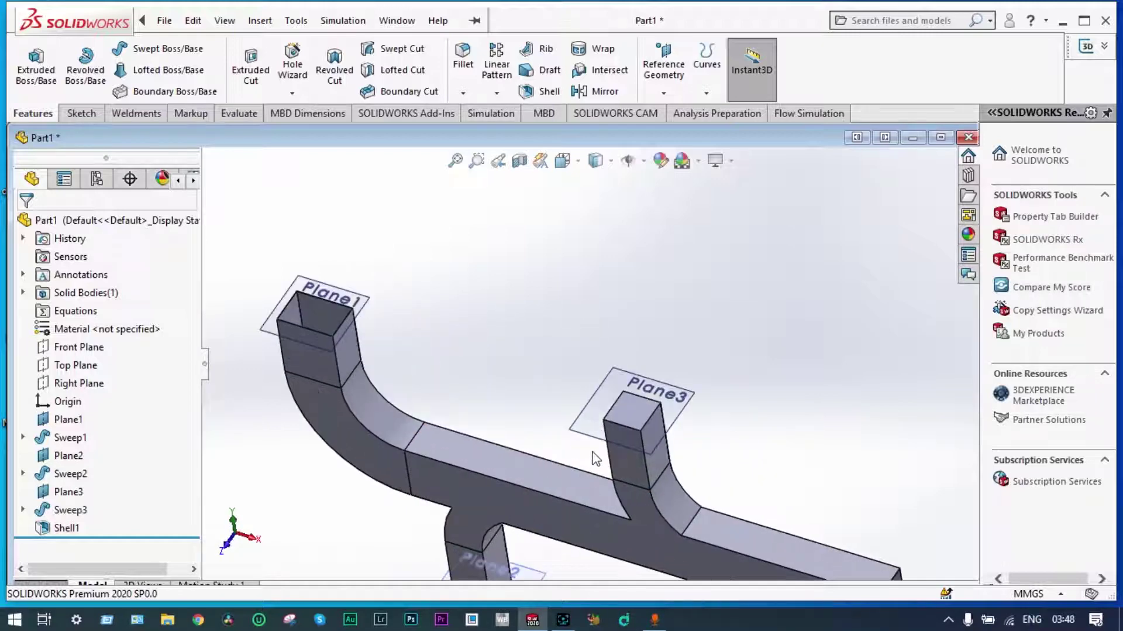
{"action": "right_click", "coordinate": [587, 413]}
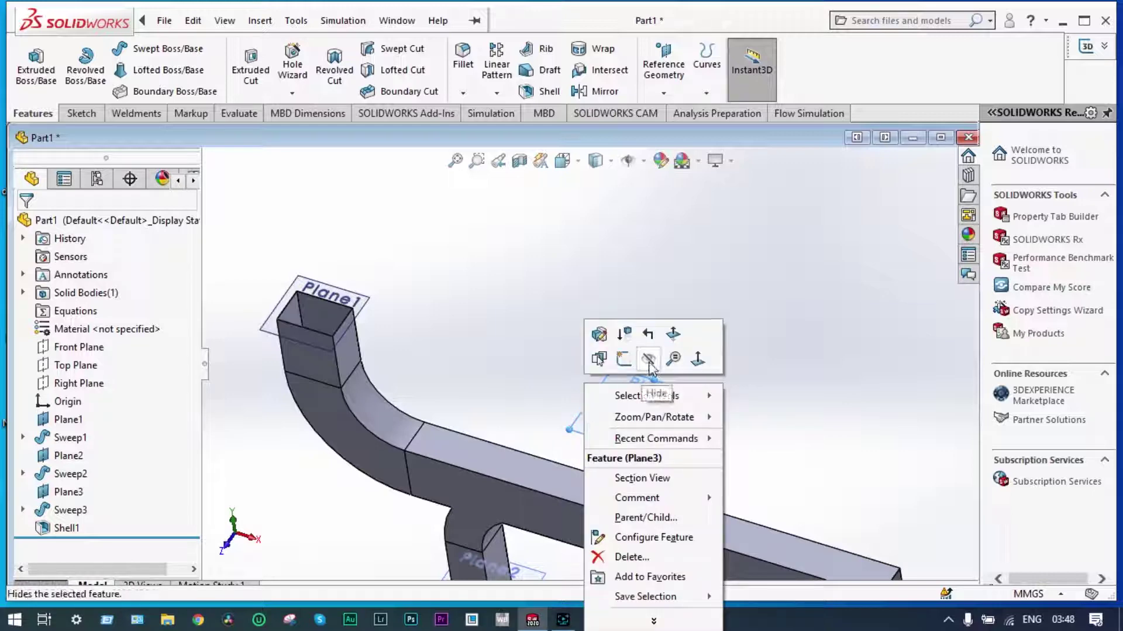
{"action": "left_click", "coordinate": [650, 365]}
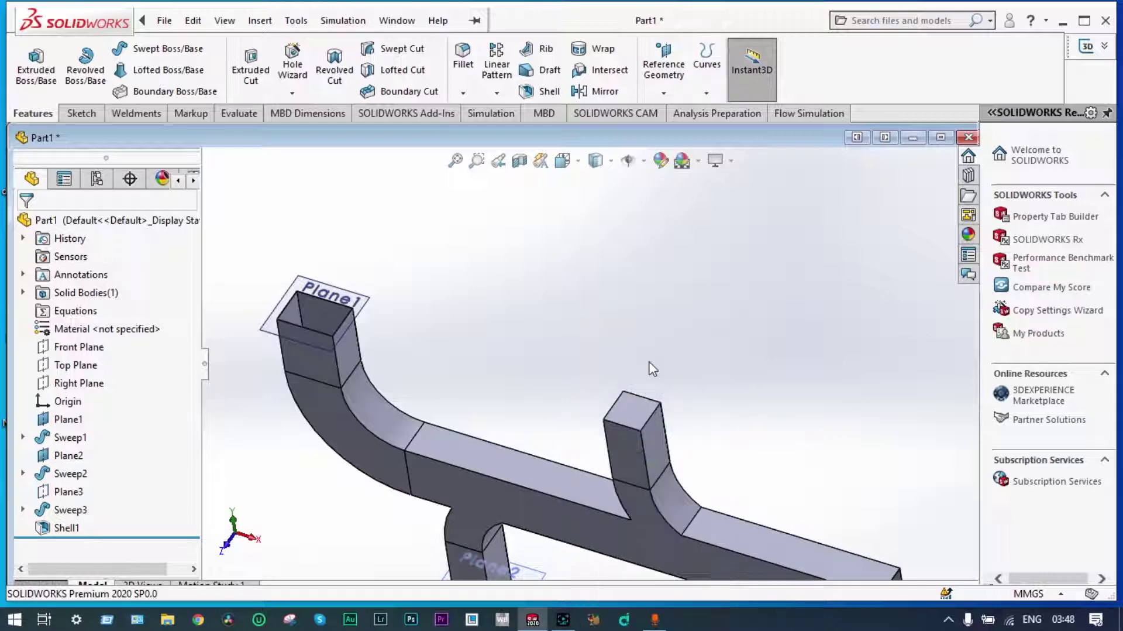
{"action": "right_click", "coordinate": [369, 299]}
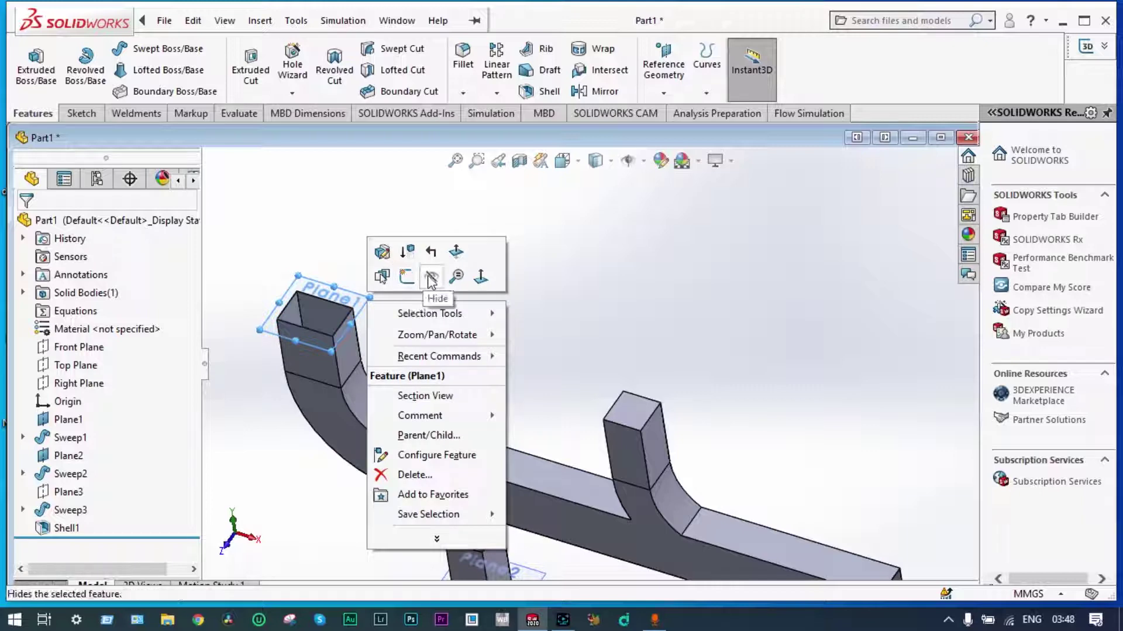
{"action": "left_click", "coordinate": [431, 275]}
{"action": "key", "text": "f"}
{"action": "scroll", "coordinate": [583, 506], "scroll_direction": "down", "scroll_amount": 4}
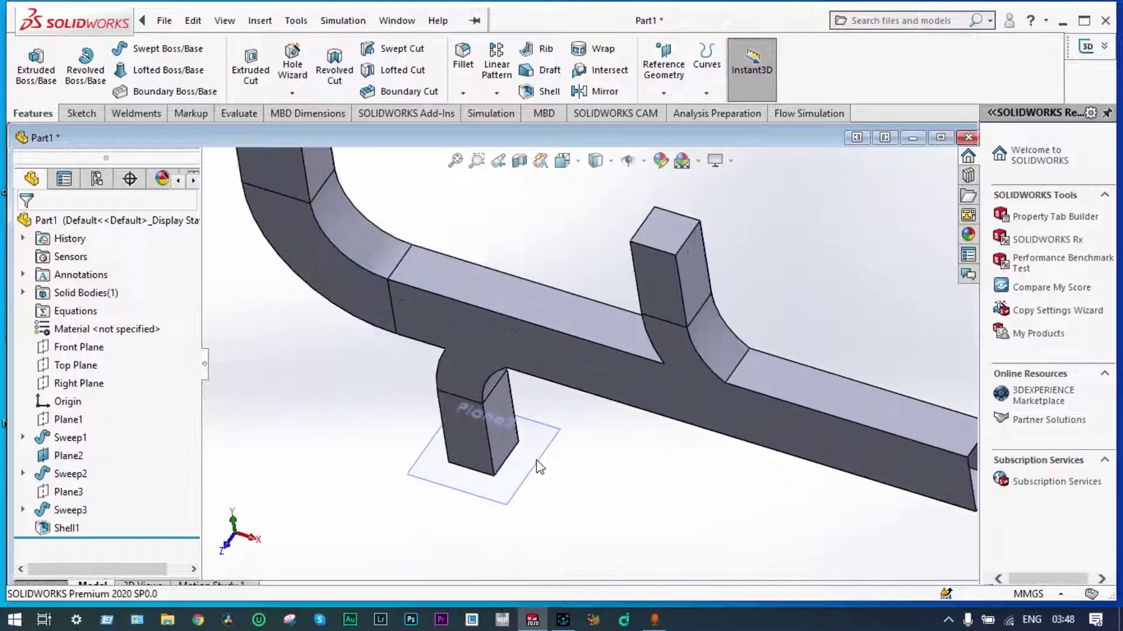
{"action": "right_click", "coordinate": [540, 466]}
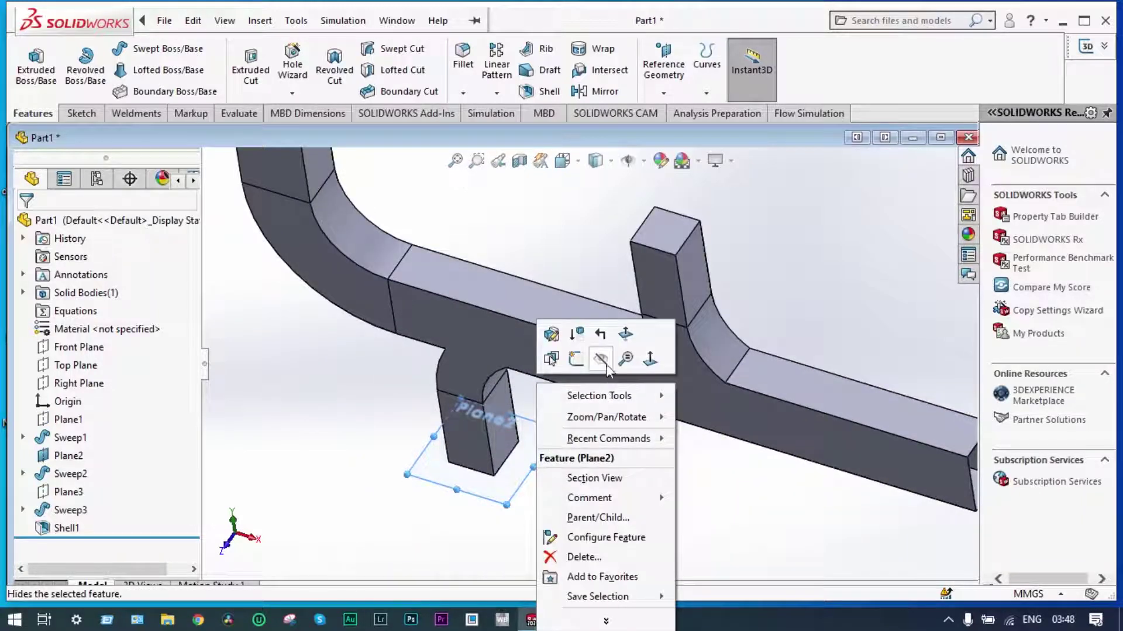
{"action": "key", "text": "Escape"}
{"action": "key", "text": "Escape"}
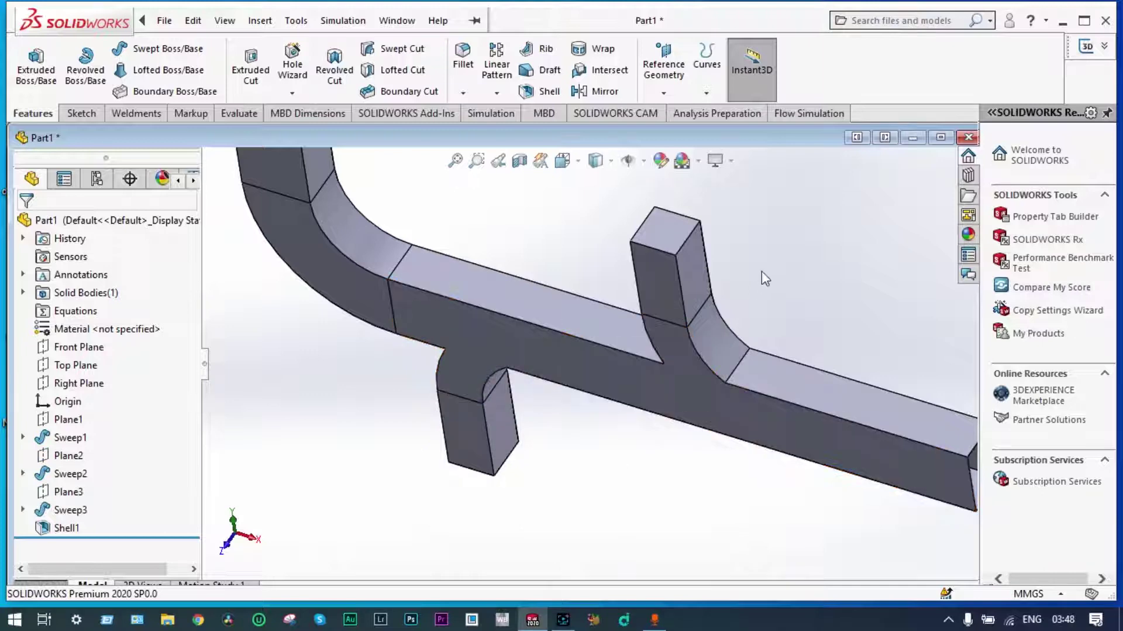
Apply the clear glass appearance to the whole part.
{"action": "scroll", "coordinate": [790, 262], "scroll_direction": "up", "scroll_amount": 3}
{"action": "mouse_move", "coordinate": [790, 262]}
{"action": "middle_mouse_down"}
{"action": "mouse_move", "coordinate": [813, 241]}
{"action": "mouse_move", "coordinate": [798, 243]}
{"action": "middle_mouse_up"}
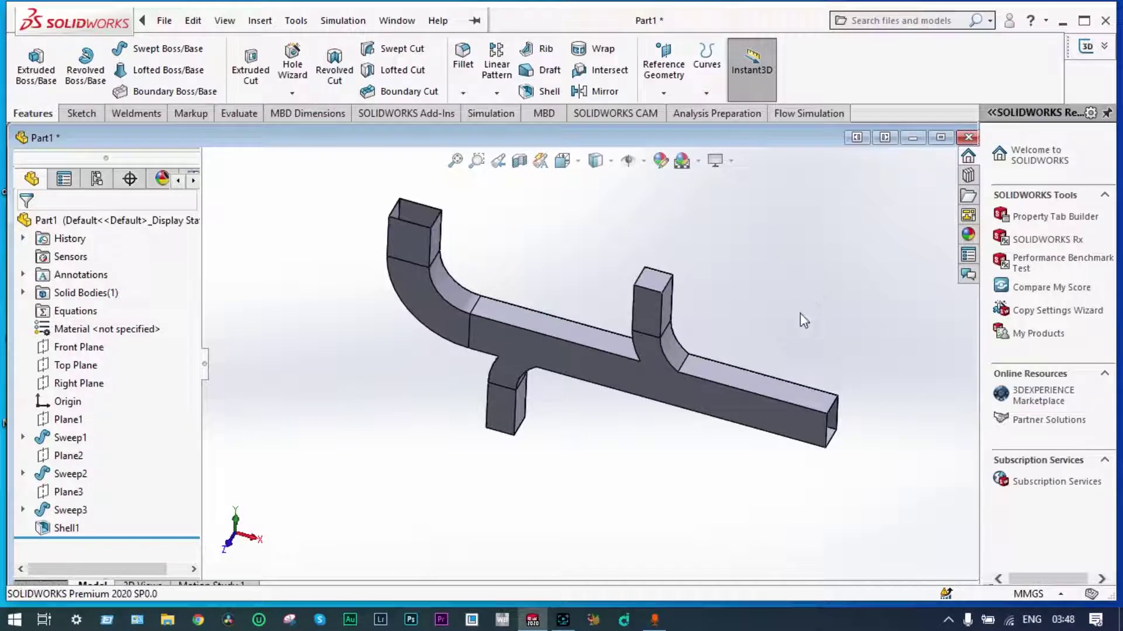
{"action": "left_click", "coordinate": [969, 234]}
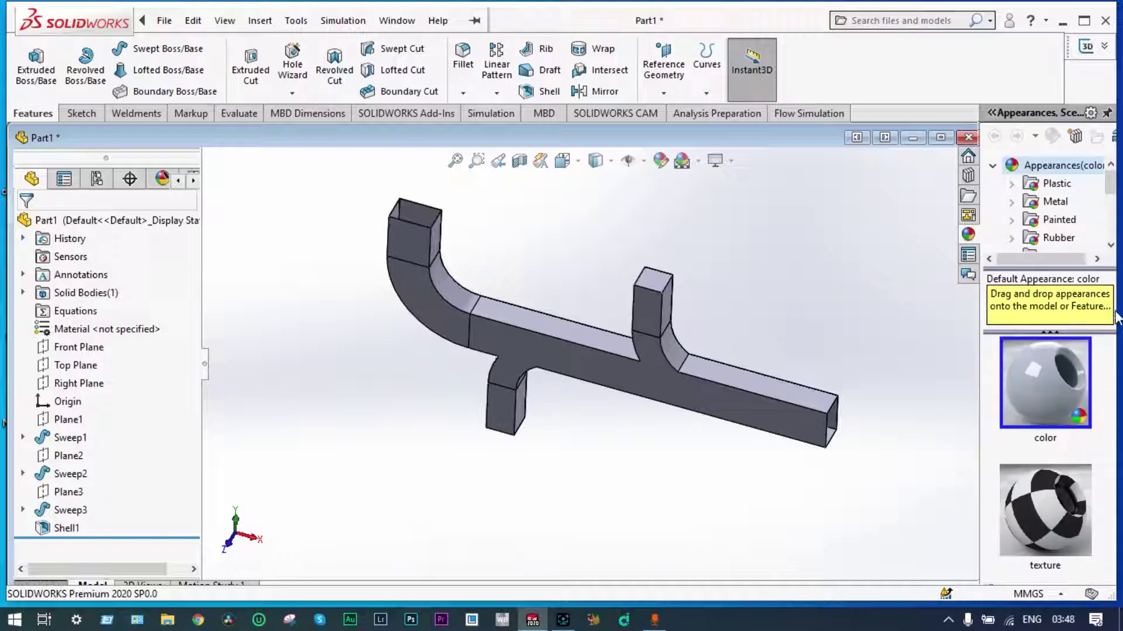
{"action": "left_click_drag", "start_coordinate": [1111, 193], "coordinate": [1106, 232]}
{"action": "scroll", "coordinate": [1102, 230], "scroll_direction": "up", "scroll_amount": 1}
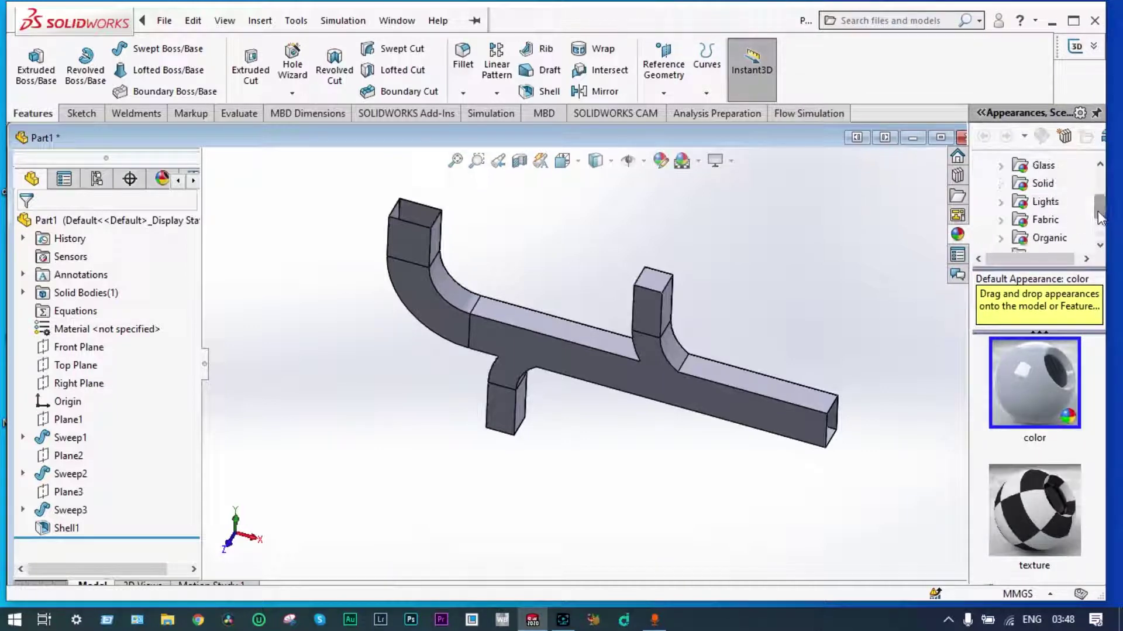
{"action": "left_click", "coordinate": [1075, 22]}
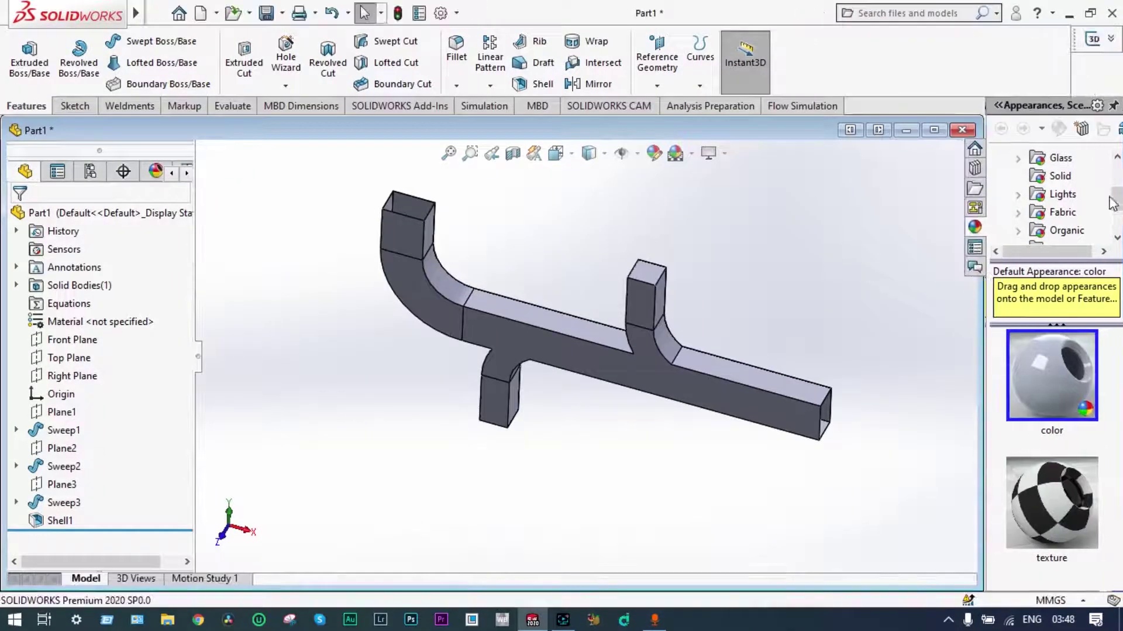
{"action": "left_click", "coordinate": [1053, 158]}
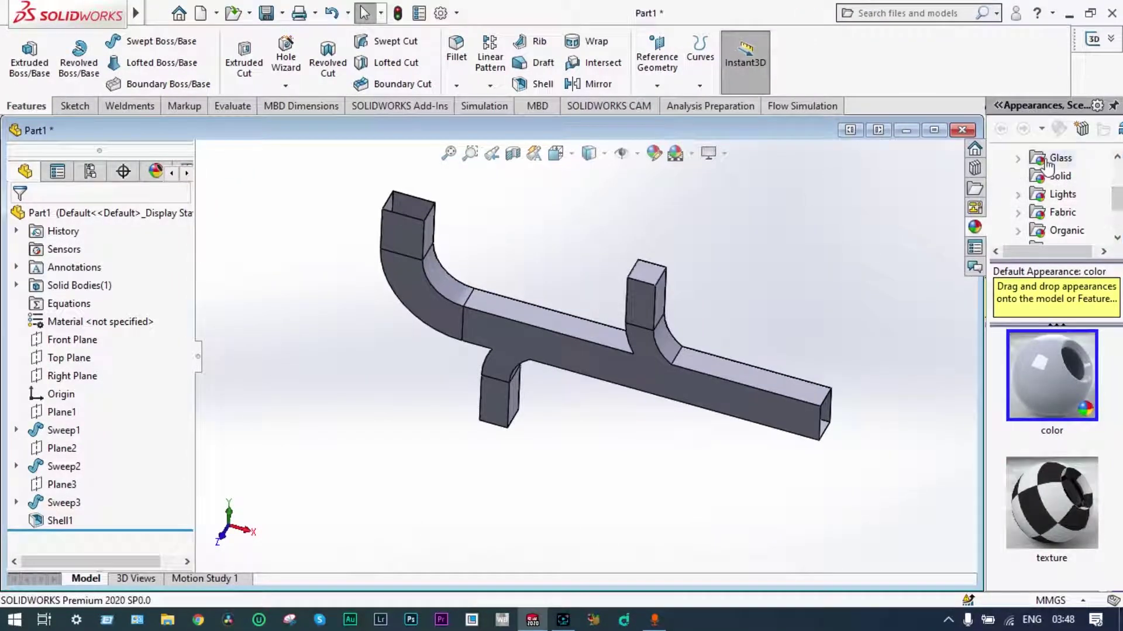
{"action": "left_click_drag", "start_coordinate": [1067, 381], "coordinate": [603, 362]}
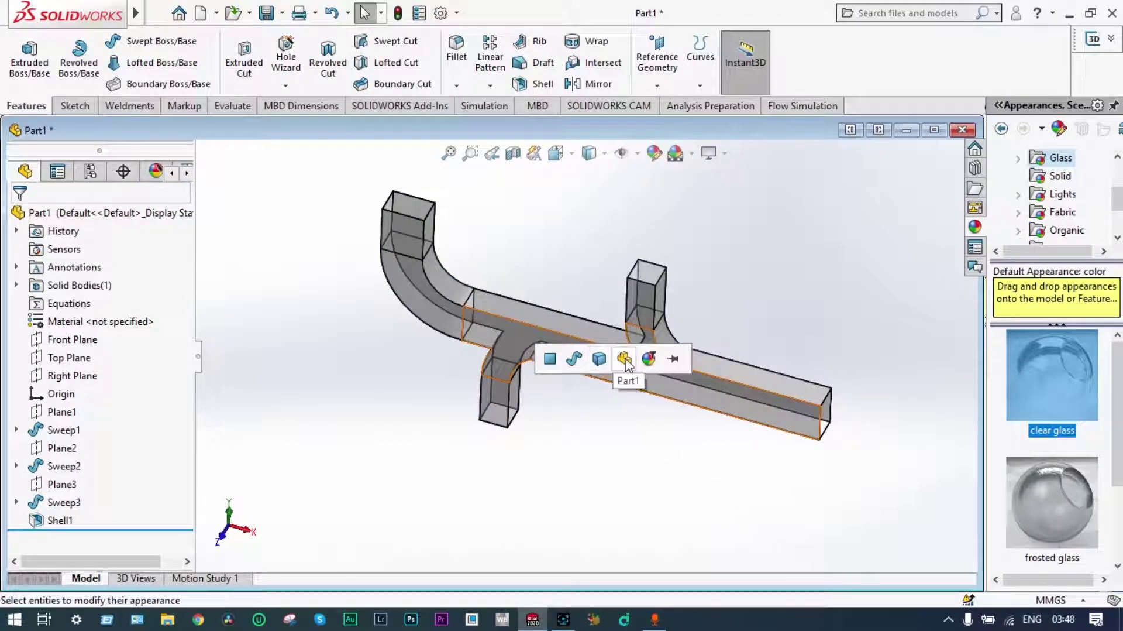
{"action": "left_click", "coordinate": [626, 364]}
Start creating flow simulation lids and select the thin rim face at the open end of the straight main duct.
{"action": "middle_click_drag", "start_coordinate": [604, 416], "coordinate": [627, 425]}
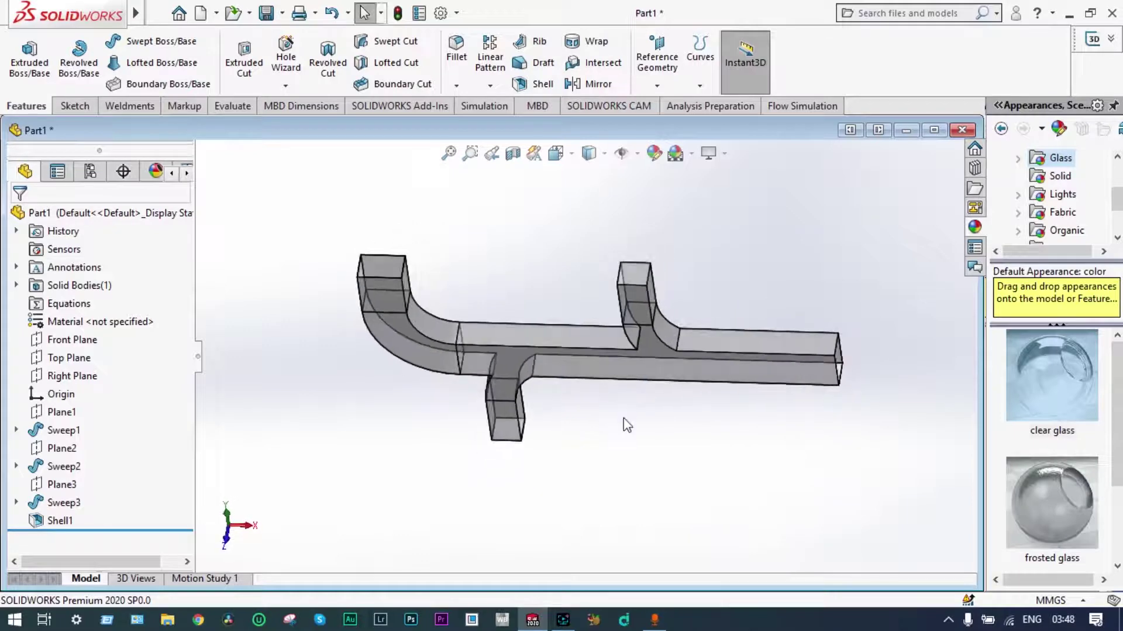
{"action": "middle_click_drag", "start_coordinate": [825, 356], "coordinate": [774, 373]}
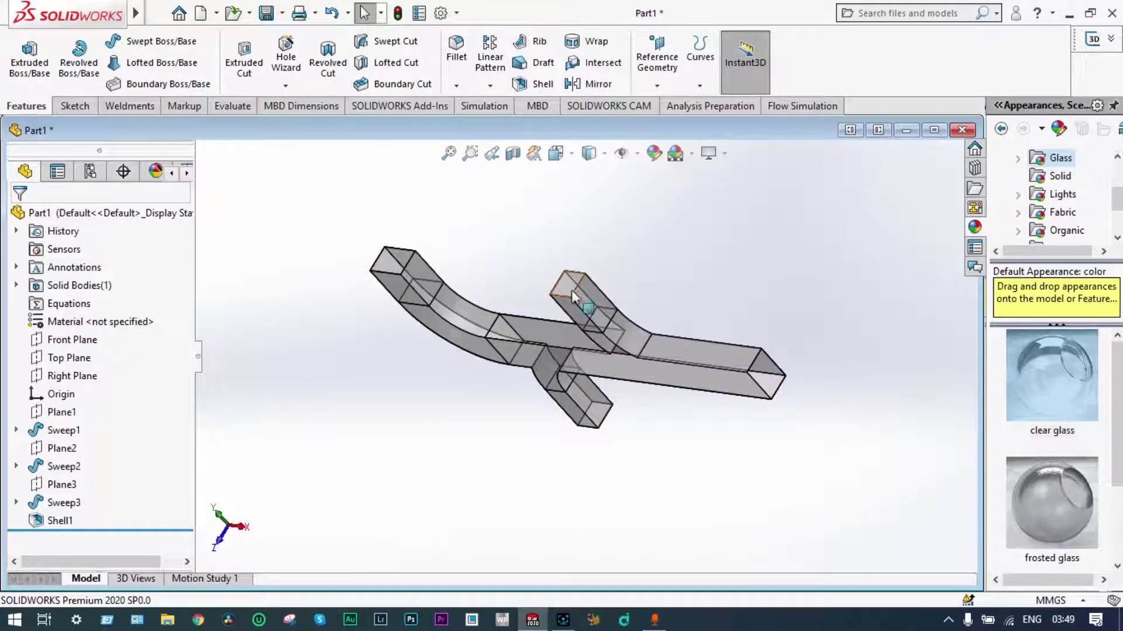
{"action": "middle_click_drag", "start_coordinate": [647, 333], "coordinate": [716, 257]}
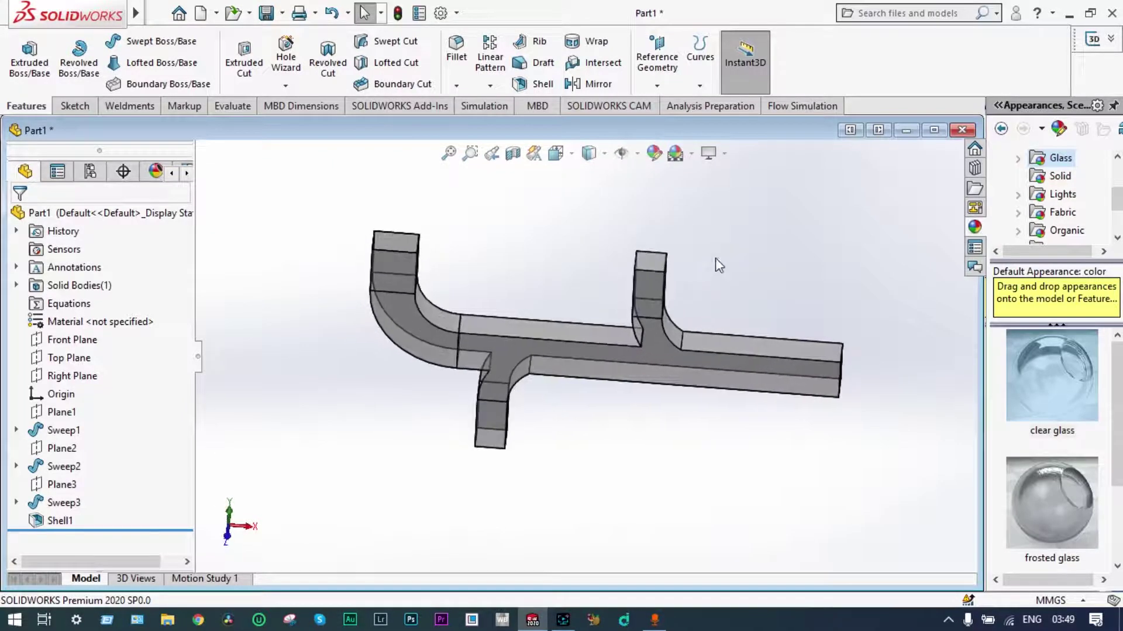
{"action": "left_click", "coordinate": [809, 107]}
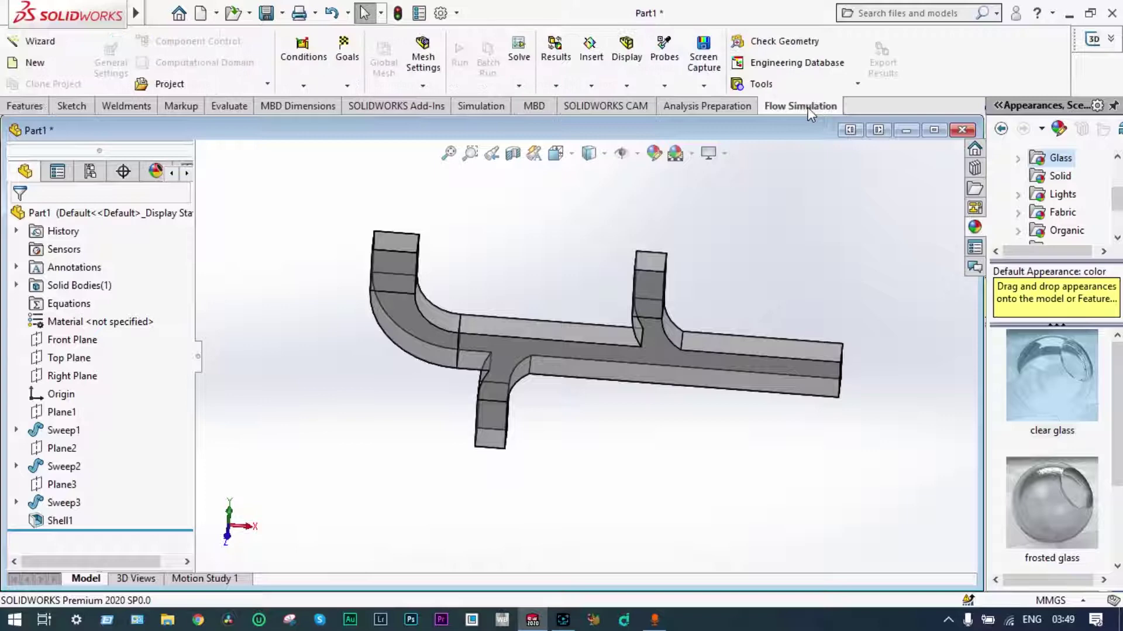
{"action": "left_click", "coordinate": [760, 84]}
{"action": "left_click", "coordinate": [778, 105]}
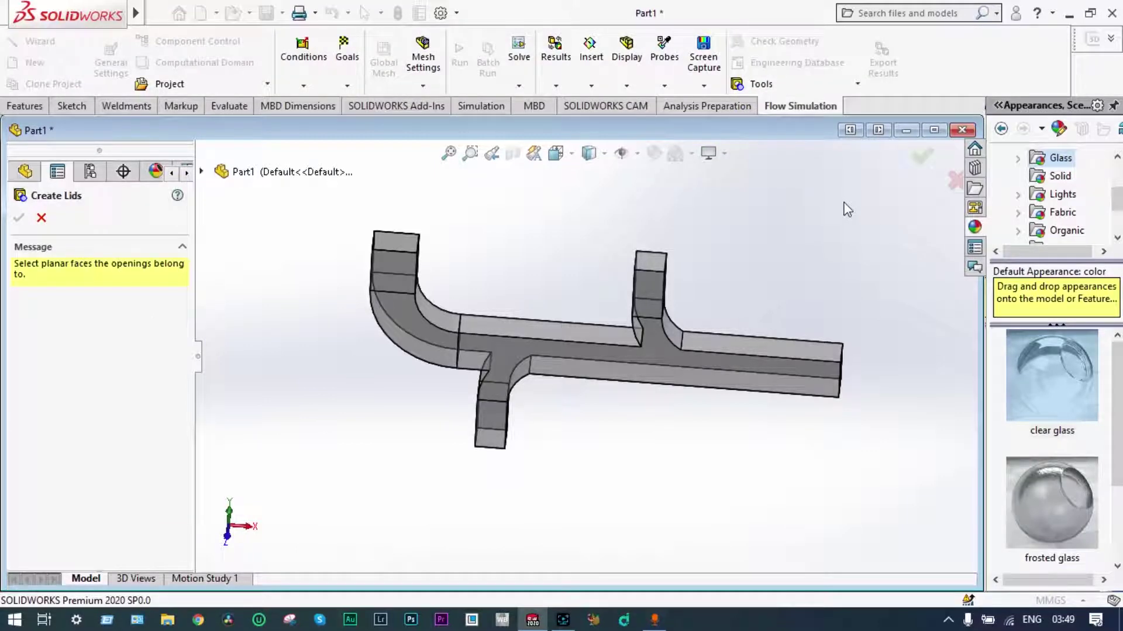
{"action": "middle_click_drag", "start_coordinate": [848, 209], "coordinate": [785, 206]}
{"action": "scroll", "coordinate": [731, 348], "scroll_direction": "down", "scroll_amount": 5}
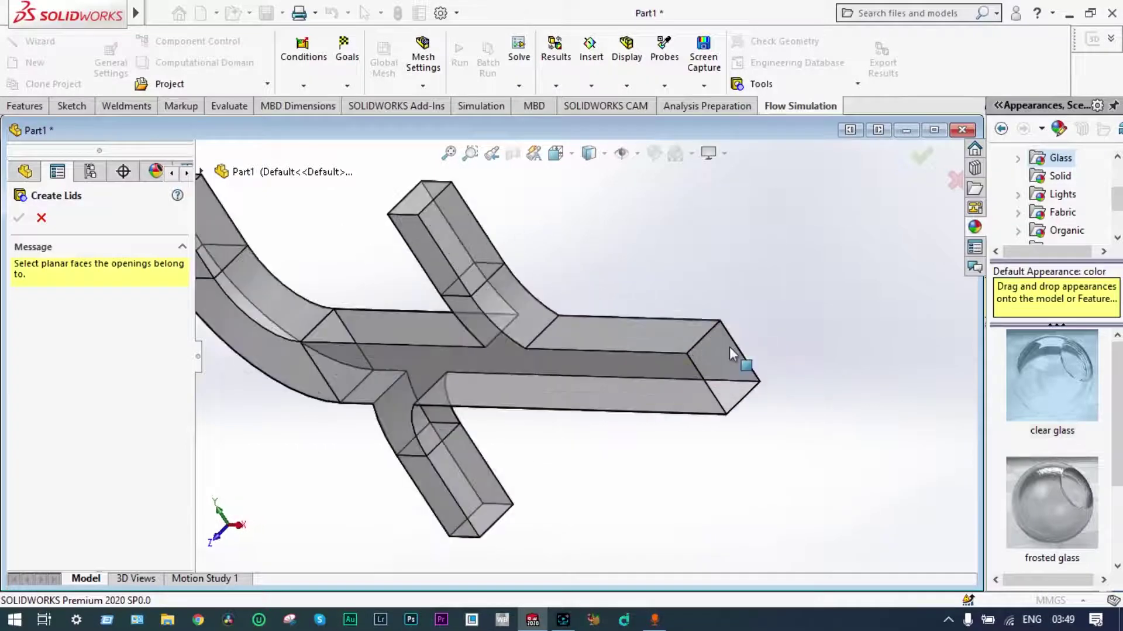
{"action": "scroll", "coordinate": [679, 333], "scroll_direction": "down", "scroll_amount": 6}
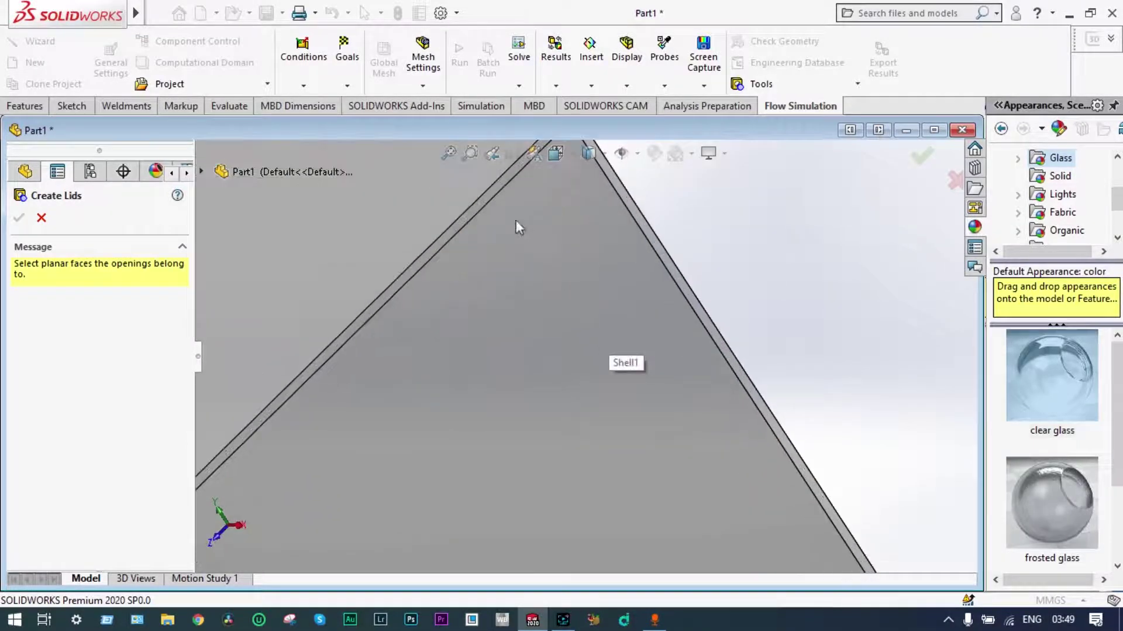
{"action": "left_click", "coordinate": [478, 206]}
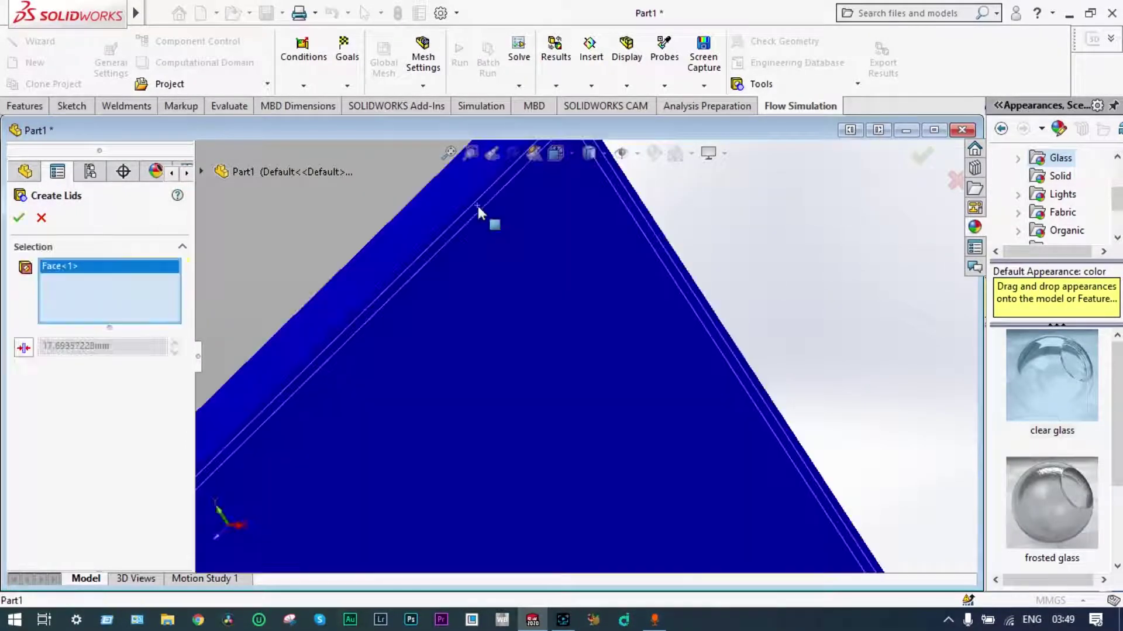
Add the rim face at the open end of the curved duct section and create the lids on both selected faces.
{"action": "scroll", "coordinate": [798, 258], "scroll_direction": "up", "scroll_amount": 10}
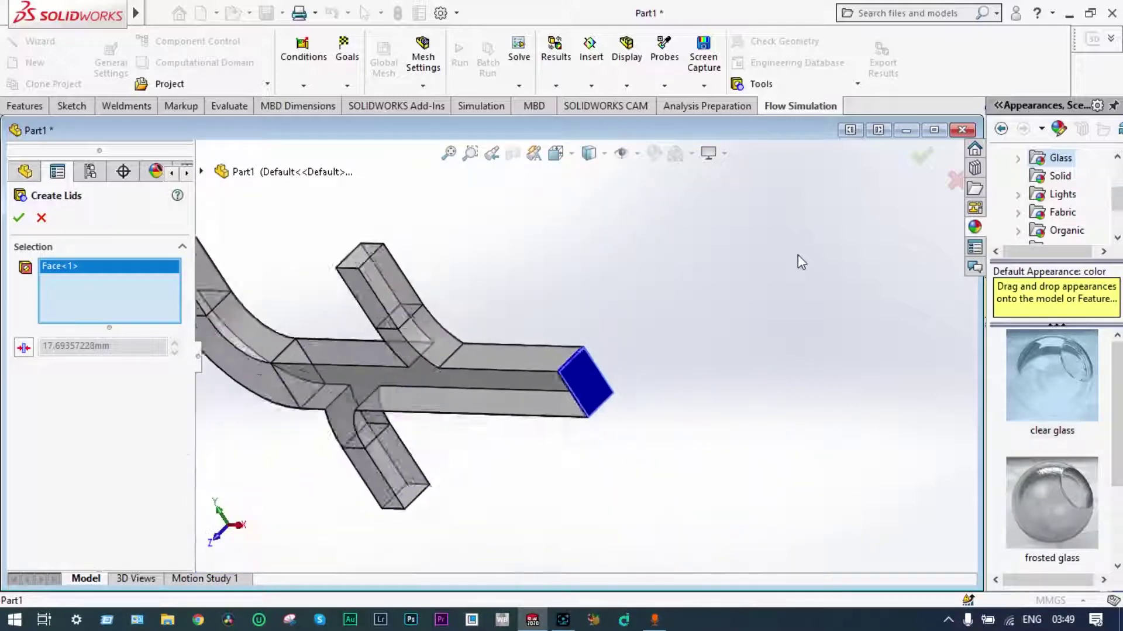
{"action": "middle_click_drag", "start_coordinate": [759, 270], "coordinate": [737, 331]}
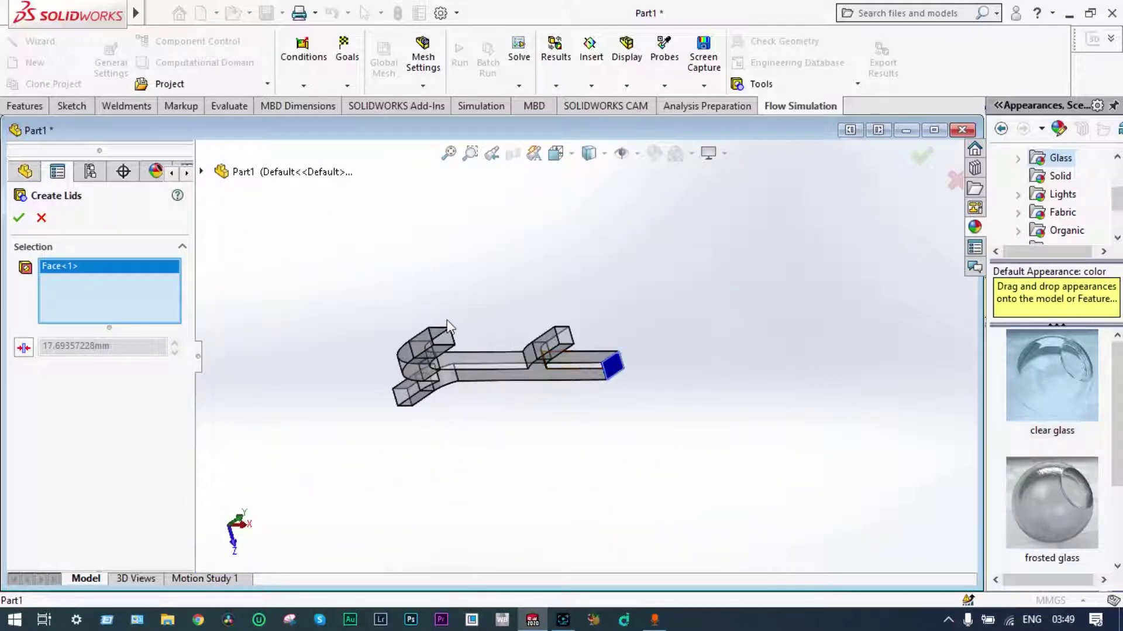
{"action": "scroll", "coordinate": [471, 327], "scroll_direction": "down", "scroll_amount": 5}
{"action": "scroll", "coordinate": [471, 327], "scroll_direction": "down", "scroll_amount": 2}
{"action": "middle_click_drag", "start_coordinate": [571, 332], "coordinate": [552, 367]}
{"action": "scroll", "coordinate": [520, 388], "scroll_direction": "up", "scroll_amount": 4}
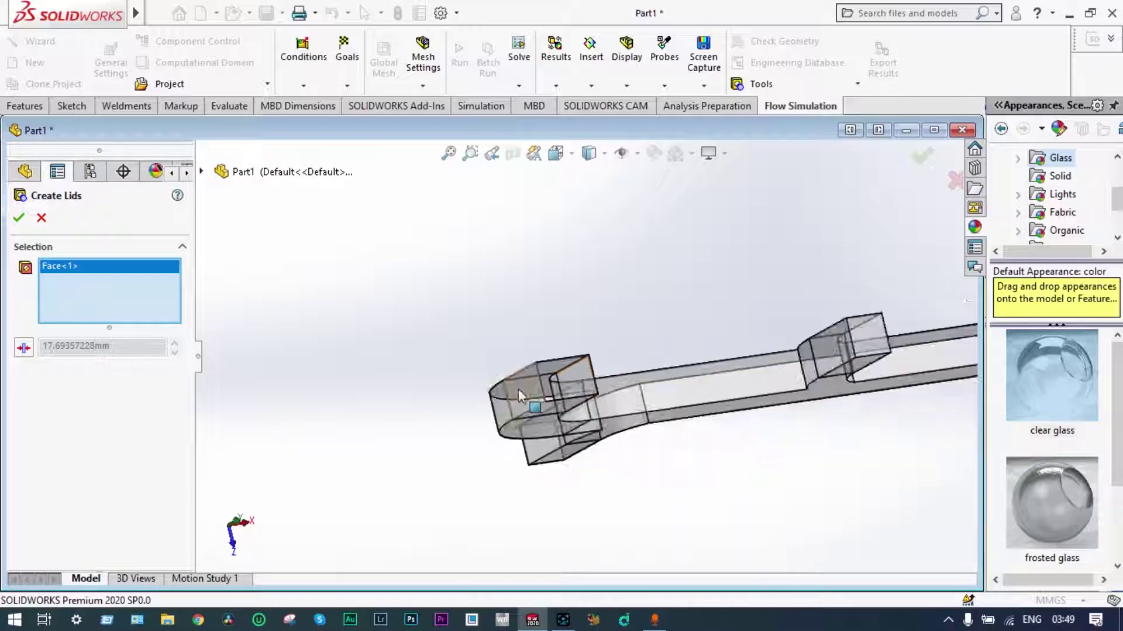
{"action": "scroll", "coordinate": [518, 388], "scroll_direction": "down", "scroll_amount": 2}
{"action": "scroll", "coordinate": [635, 325], "scroll_direction": "down", "scroll_amount": 6}
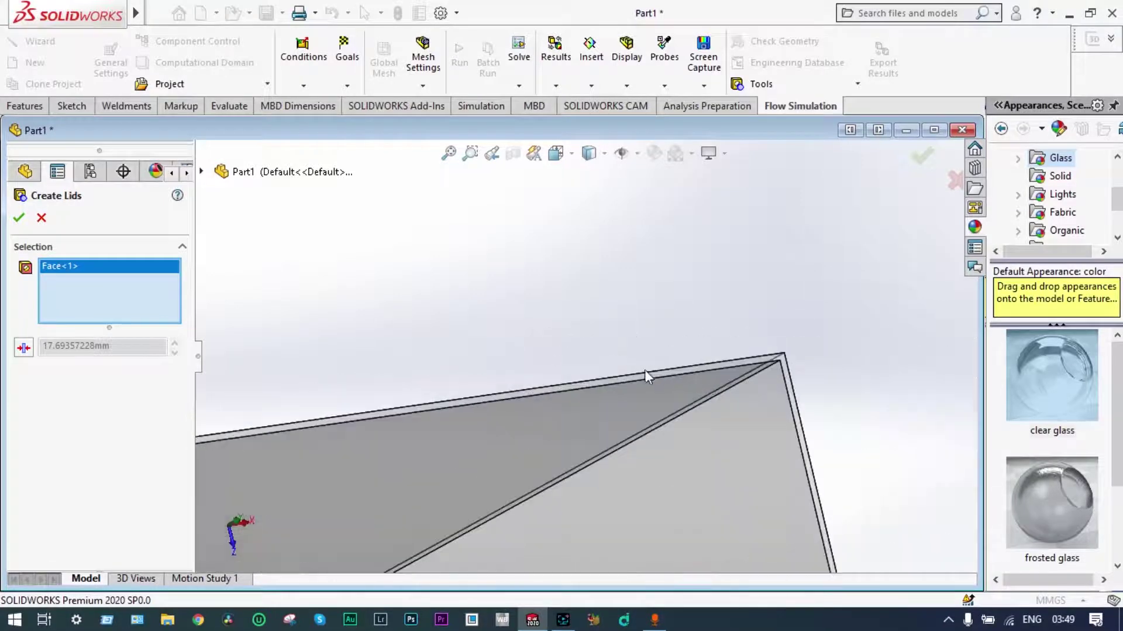
{"action": "left_click", "coordinate": [645, 375]}
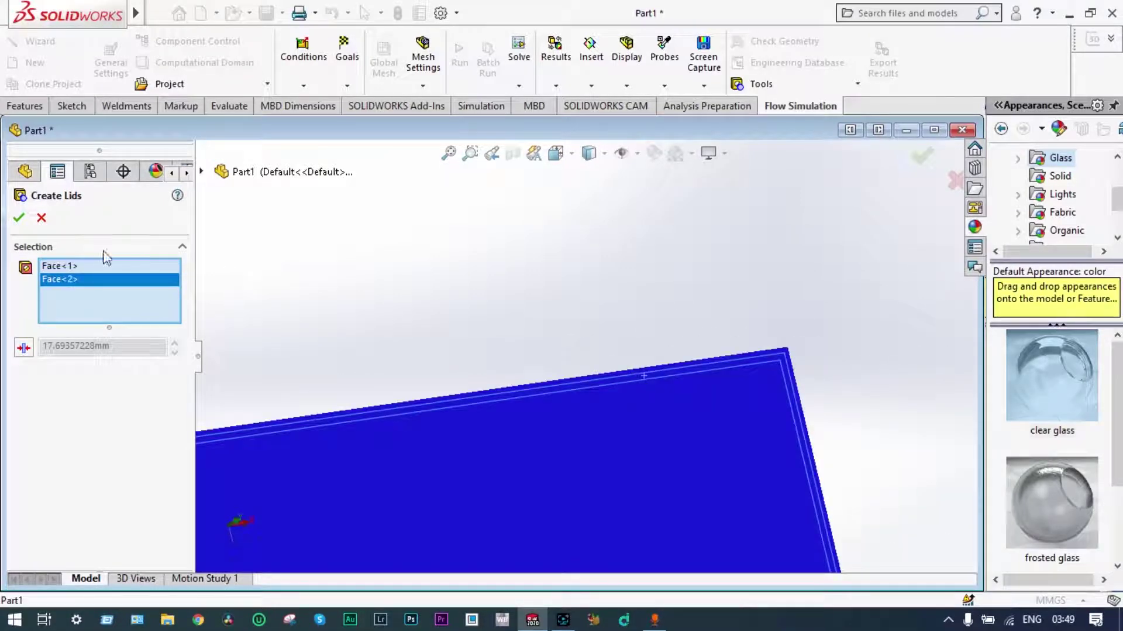
{"action": "left_click", "coordinate": [18, 217]}
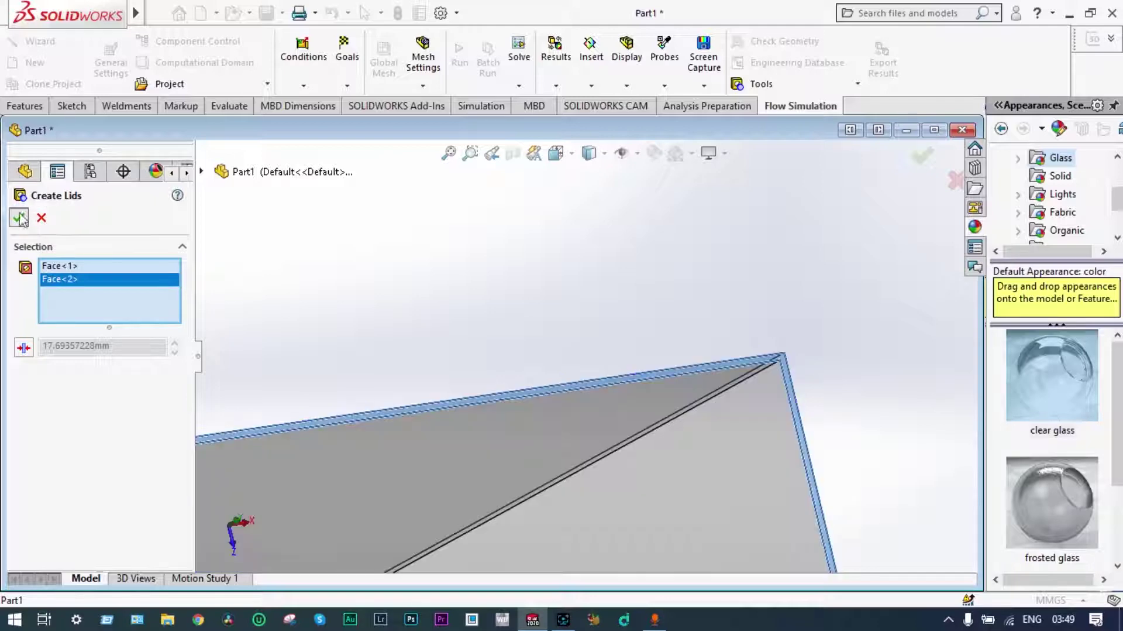
Run a geometry check on the lidded duct with the analysis type set to Internal.
{"action": "scroll", "coordinate": [600, 342], "scroll_direction": "up", "scroll_amount": 5}
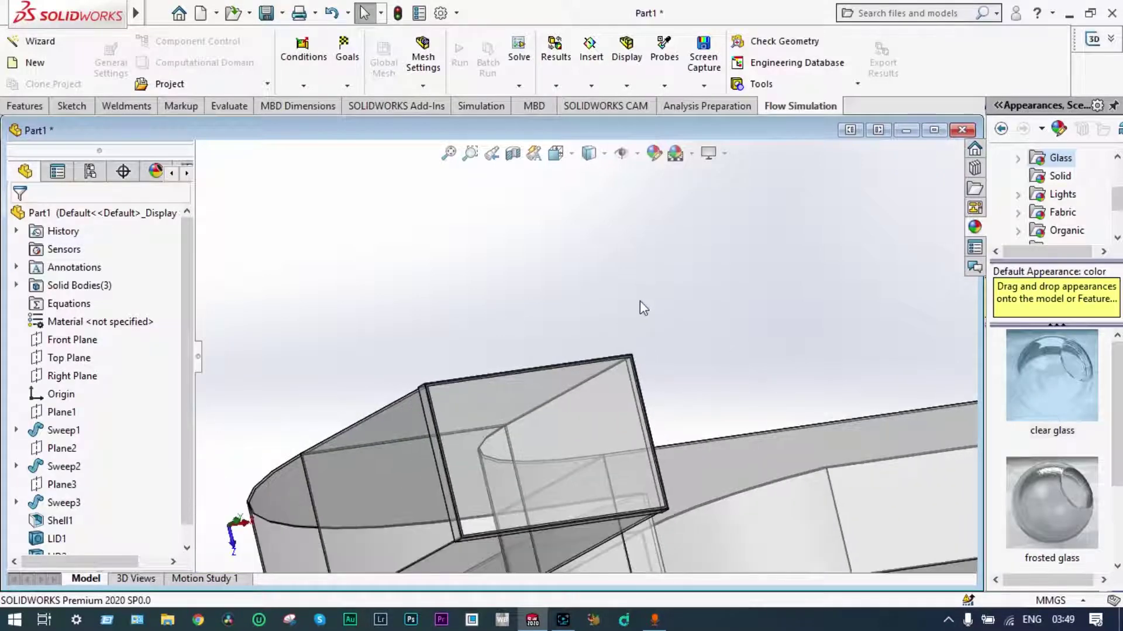
{"action": "scroll", "coordinate": [718, 294], "scroll_direction": "up", "scroll_amount": 6}
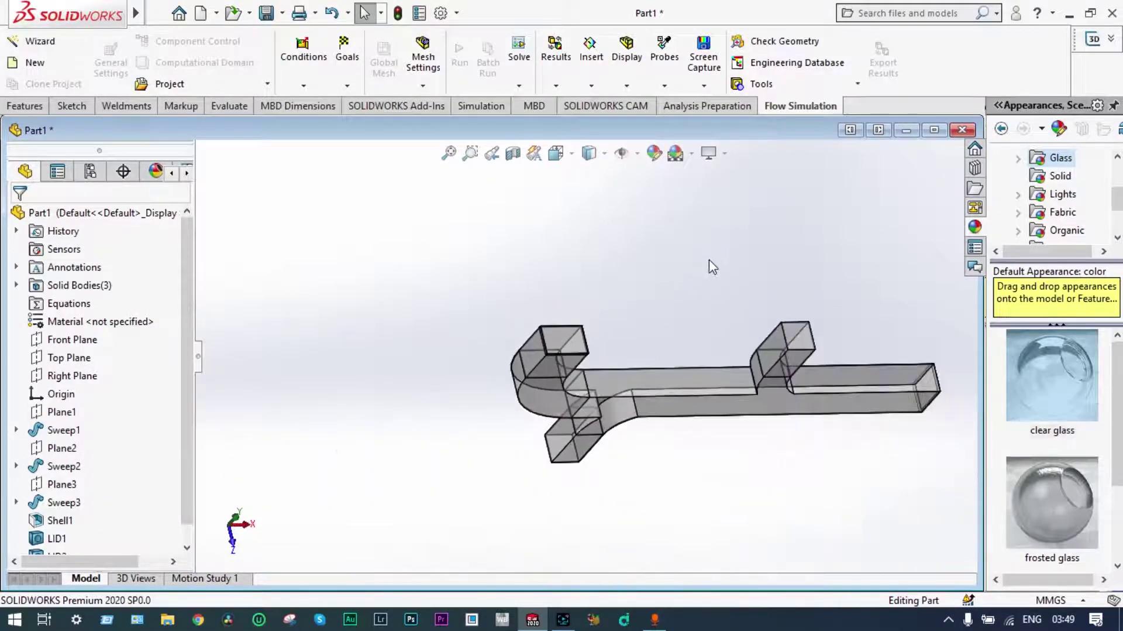
{"action": "middle_click_drag", "start_coordinate": [715, 271], "coordinate": [685, 220]}
{"action": "scroll", "coordinate": [785, 396], "scroll_direction": "up", "scroll_amount": 5}
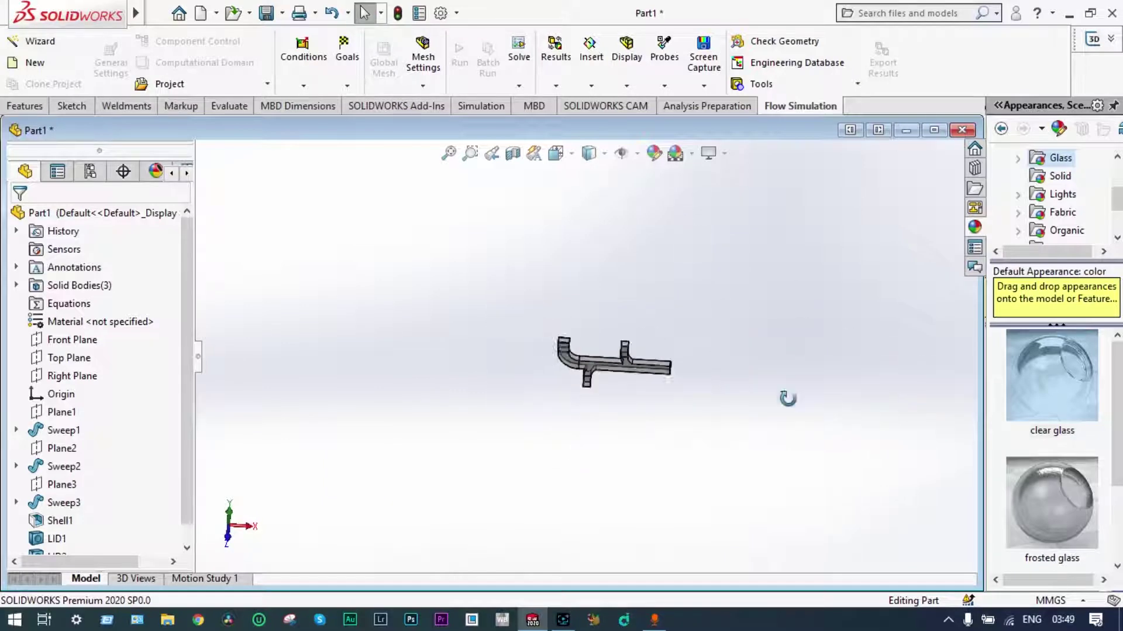
{"action": "scroll", "coordinate": [667, 310], "scroll_direction": "down", "scroll_amount": 4}
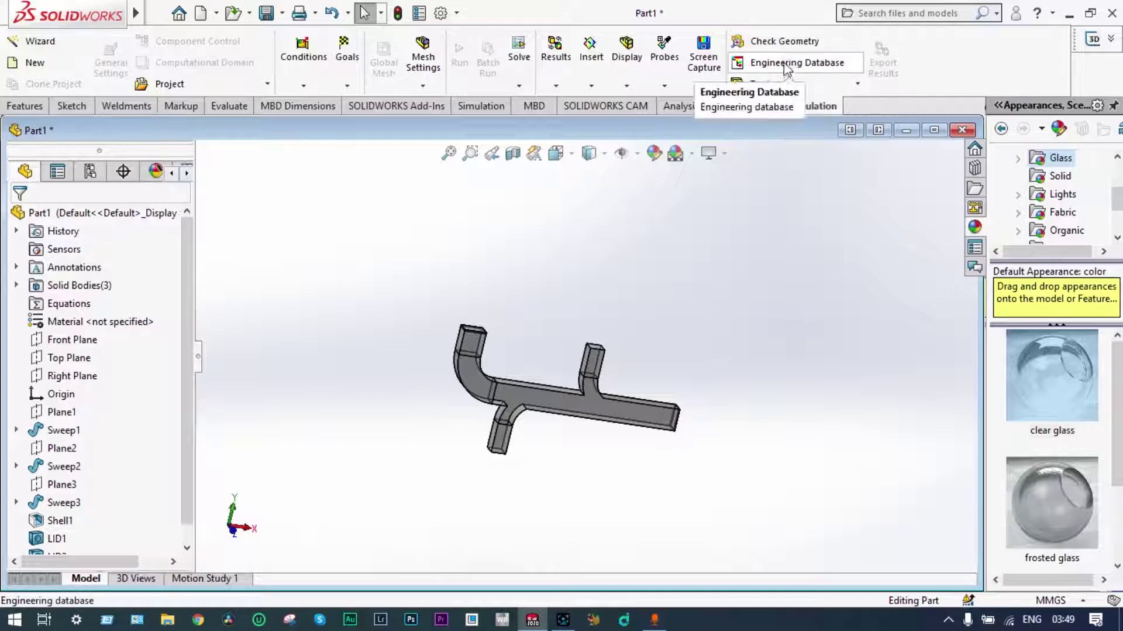
{"action": "left_click", "coordinate": [785, 44]}
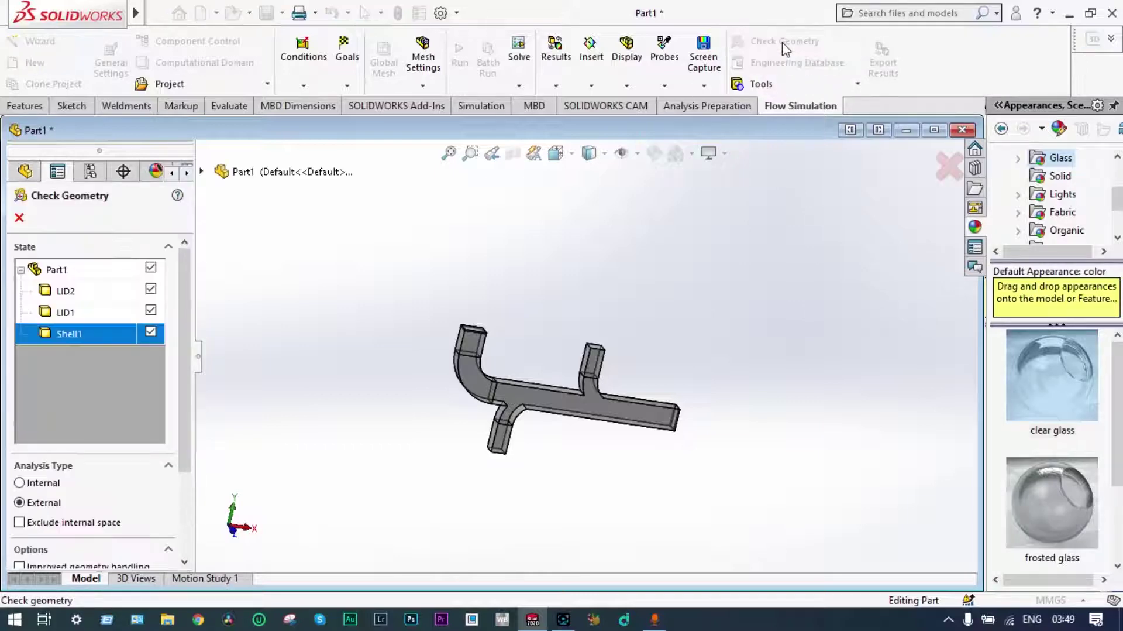
{"action": "left_click", "coordinate": [20, 482]}
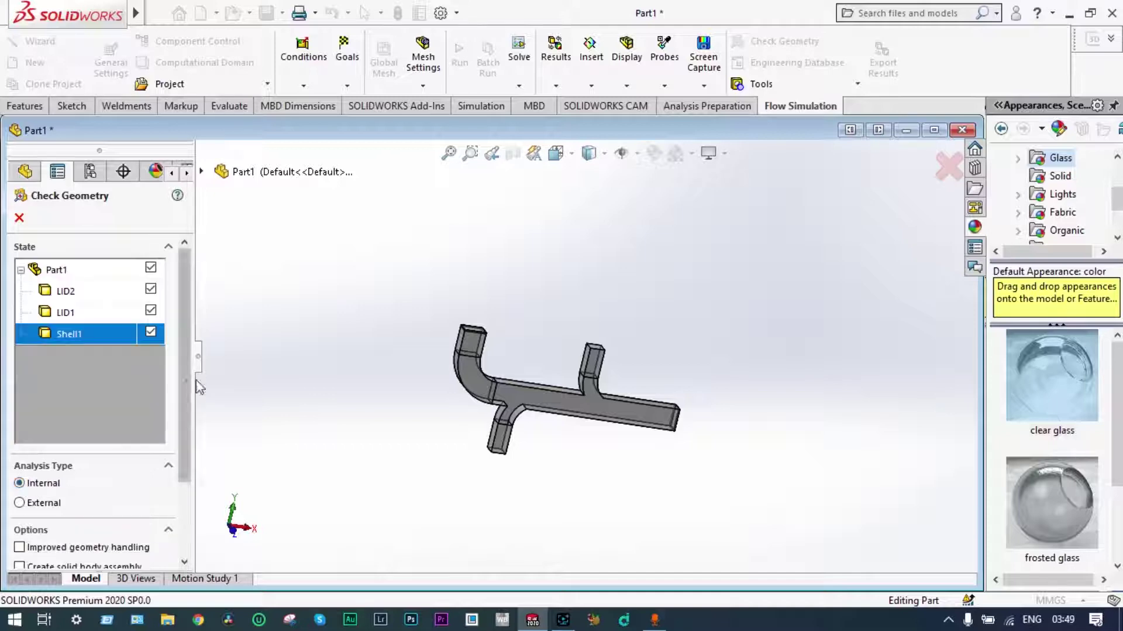
{"action": "left_click_drag", "start_coordinate": [187, 404], "coordinate": [187, 471]}
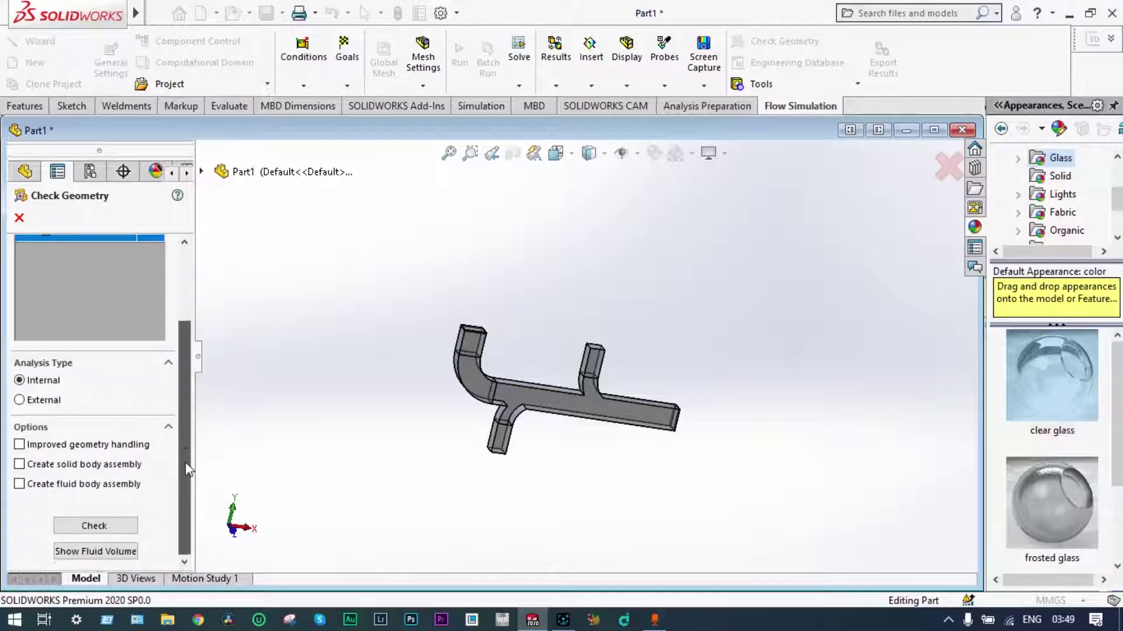
{"action": "left_click", "coordinate": [117, 525]}
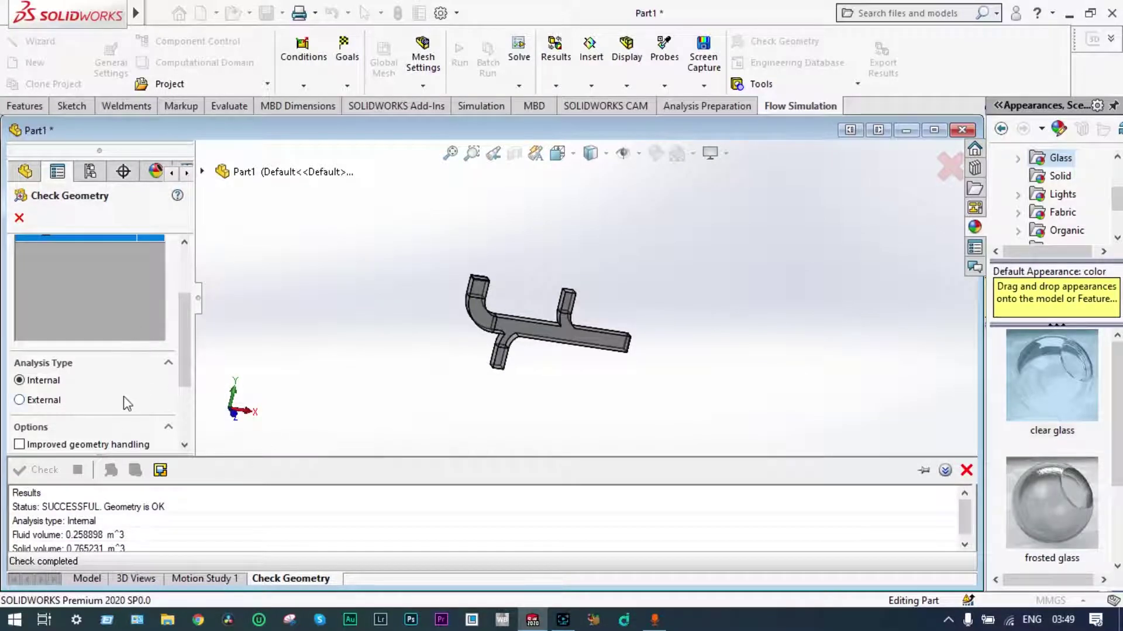
Show the fluid volume inside the duct, examine its shape and close the geometry check.
{"action": "left_click_drag", "start_coordinate": [186, 382], "coordinate": [192, 440]}
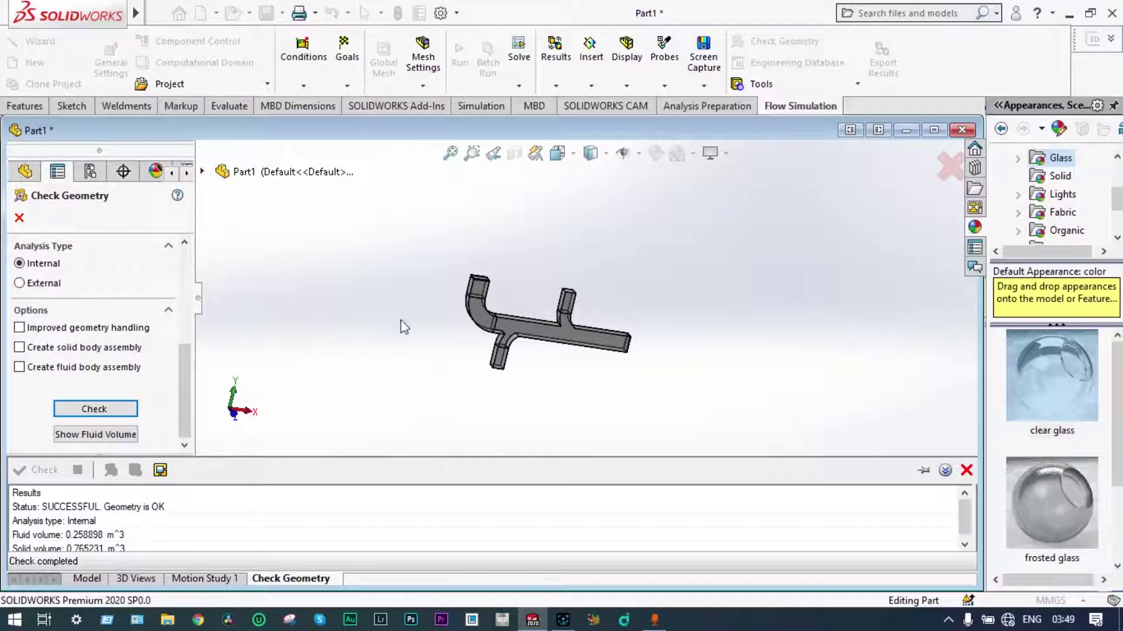
{"action": "left_click", "coordinate": [108, 434]}
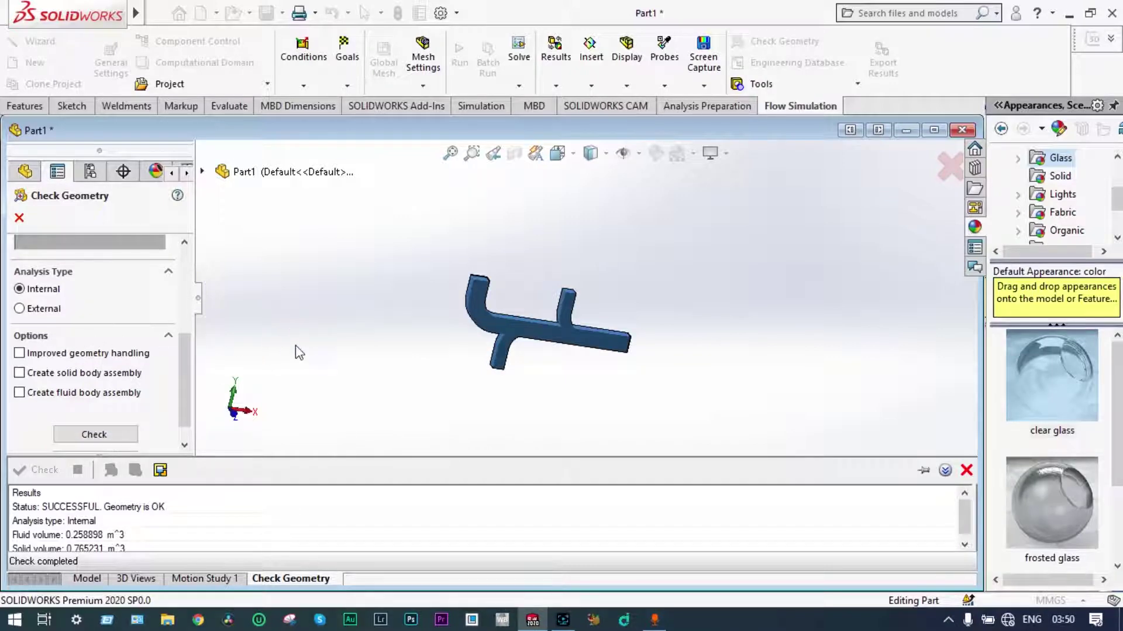
{"action": "scroll", "coordinate": [296, 346], "scroll_direction": "up", "scroll_amount": 1}
{"action": "middle_click_drag", "start_coordinate": [295, 345], "coordinate": [269, 404]}
{"action": "scroll", "coordinate": [485, 302], "scroll_direction": "down", "scroll_amount": 1}
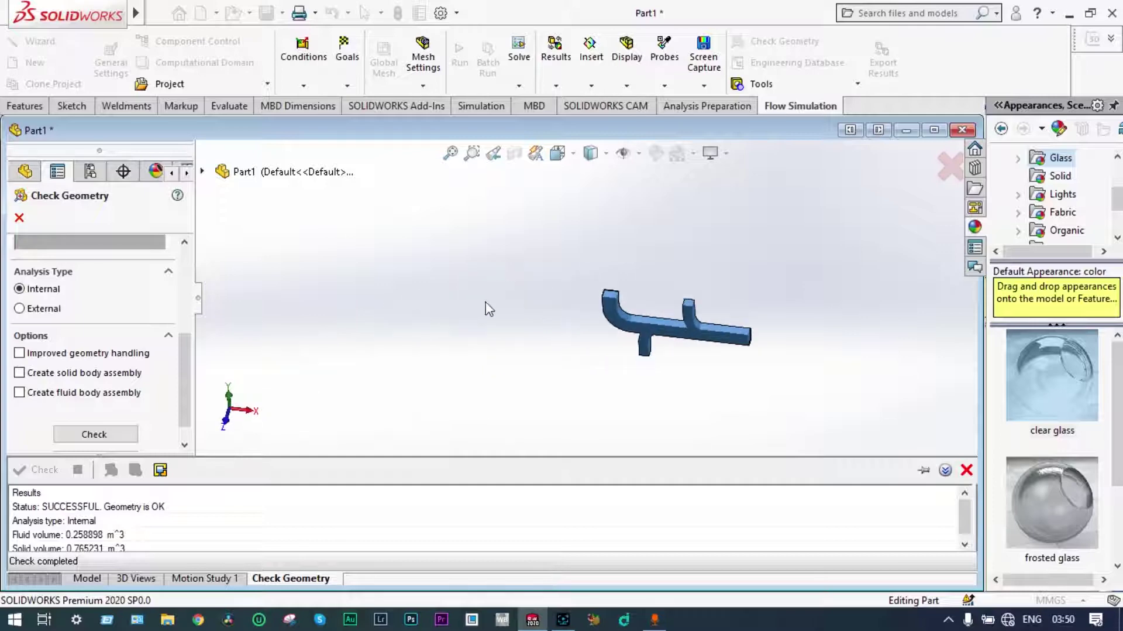
{"action": "scroll", "coordinate": [710, 305], "scroll_direction": "down", "scroll_amount": 6}
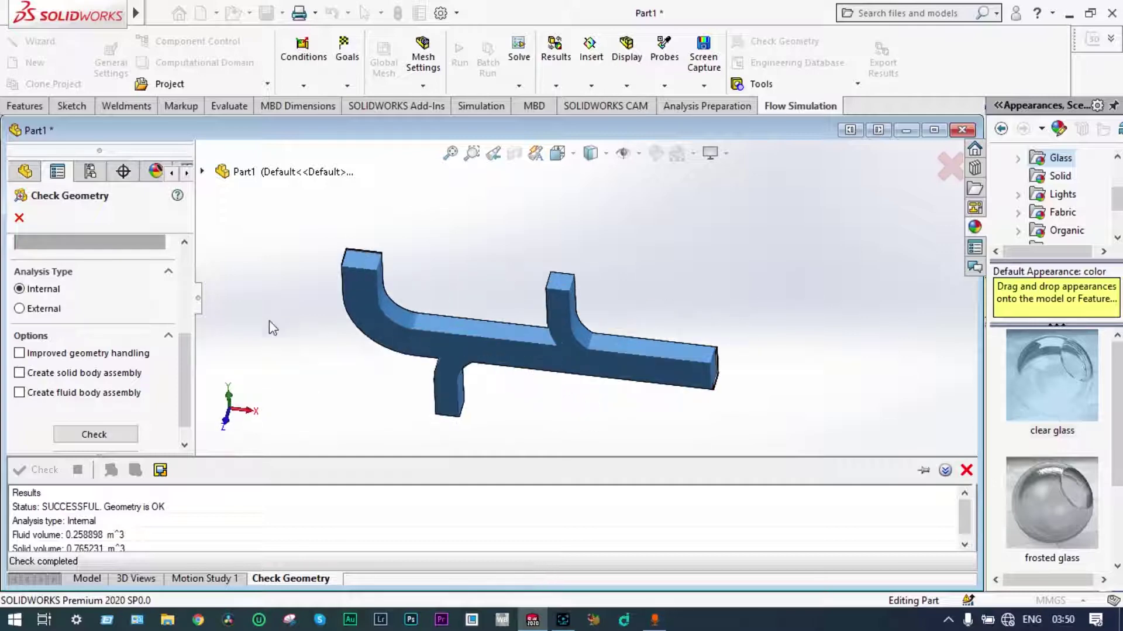
{"action": "left_click", "coordinate": [19, 217]}
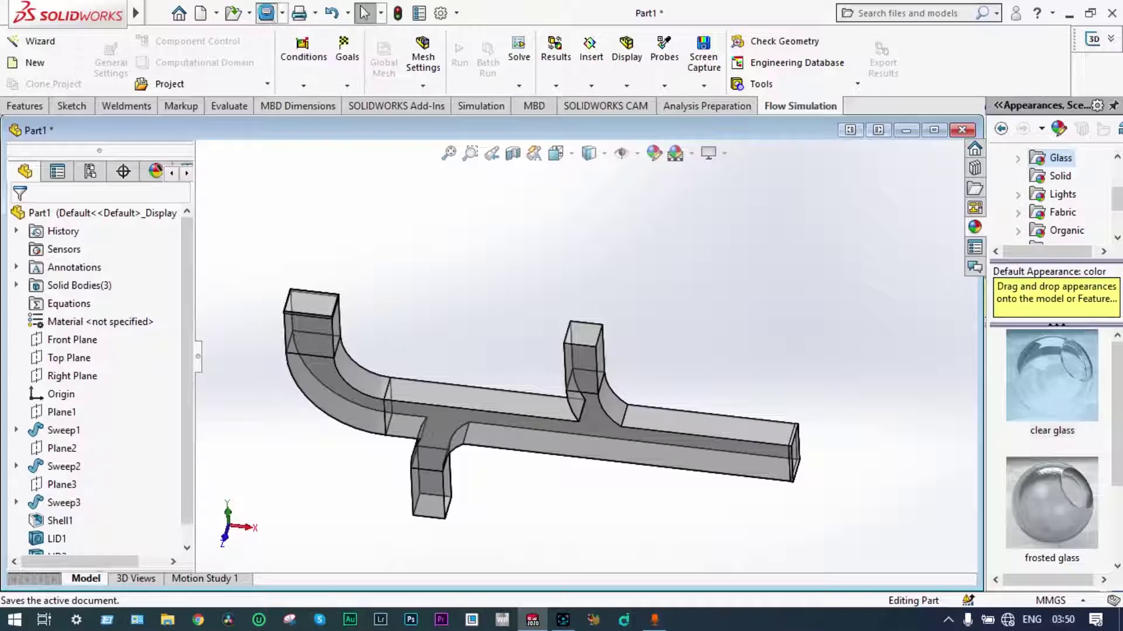
Save the part as Part1 in the Project folder on the Desktop, replacing the existing file.
{"action": "left_click", "coordinate": [267, 13]}
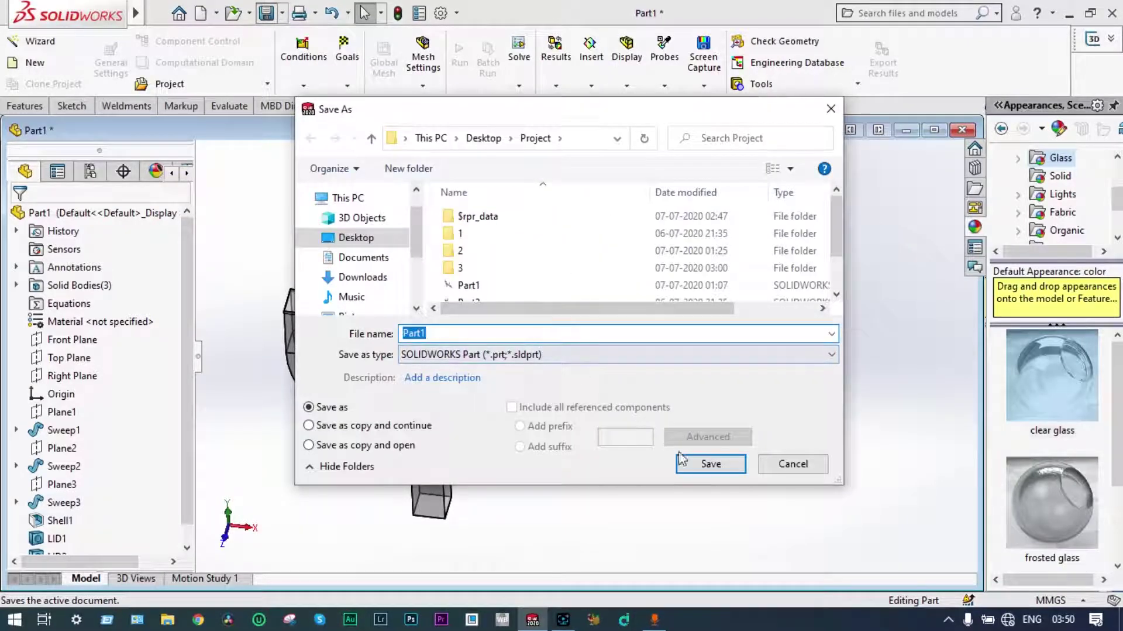
{"action": "left_click", "coordinate": [700, 465]}
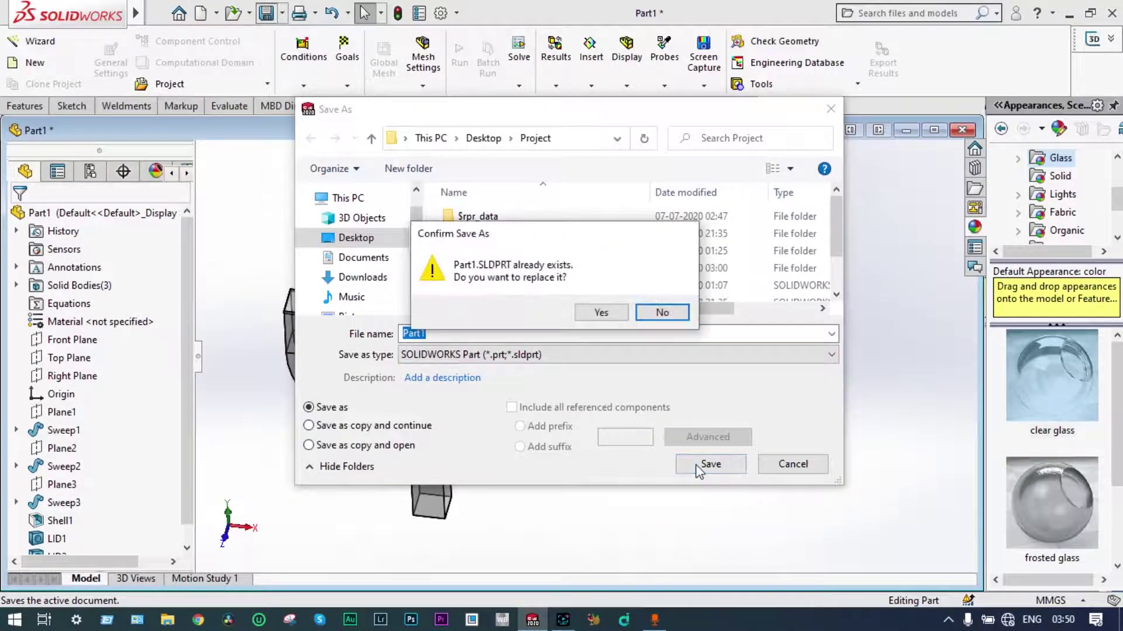
{"action": "left_click", "coordinate": [603, 313]}
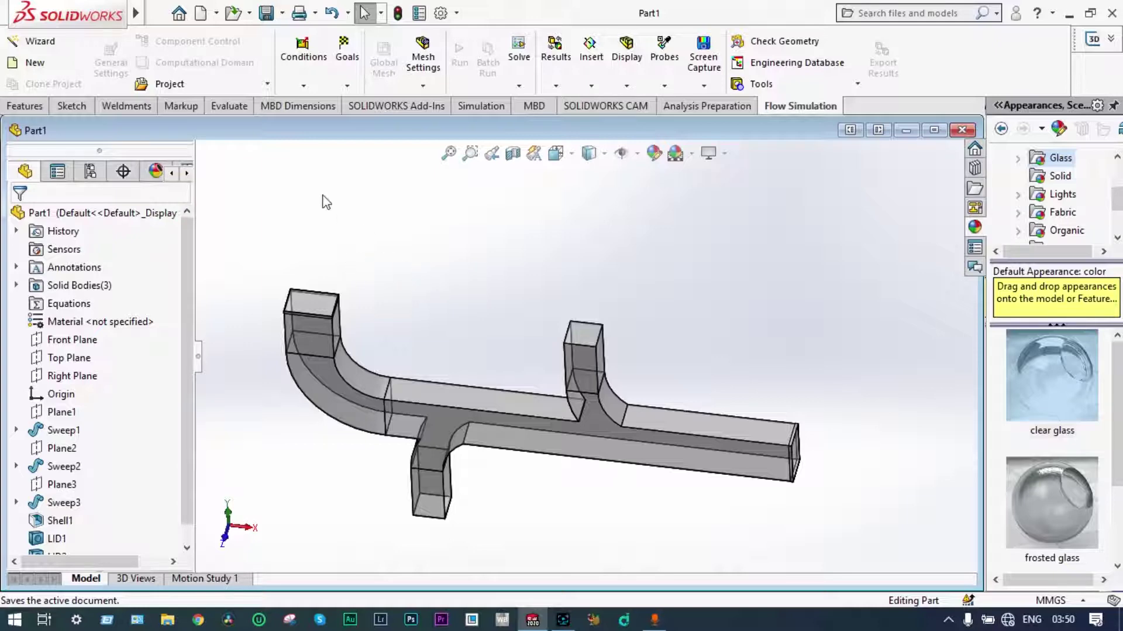
Start a flow simulation project with the wizard using the current configuration, the SI (m-kg-s) unit system and temperature in °C.
{"action": "left_click", "coordinate": [37, 41]}
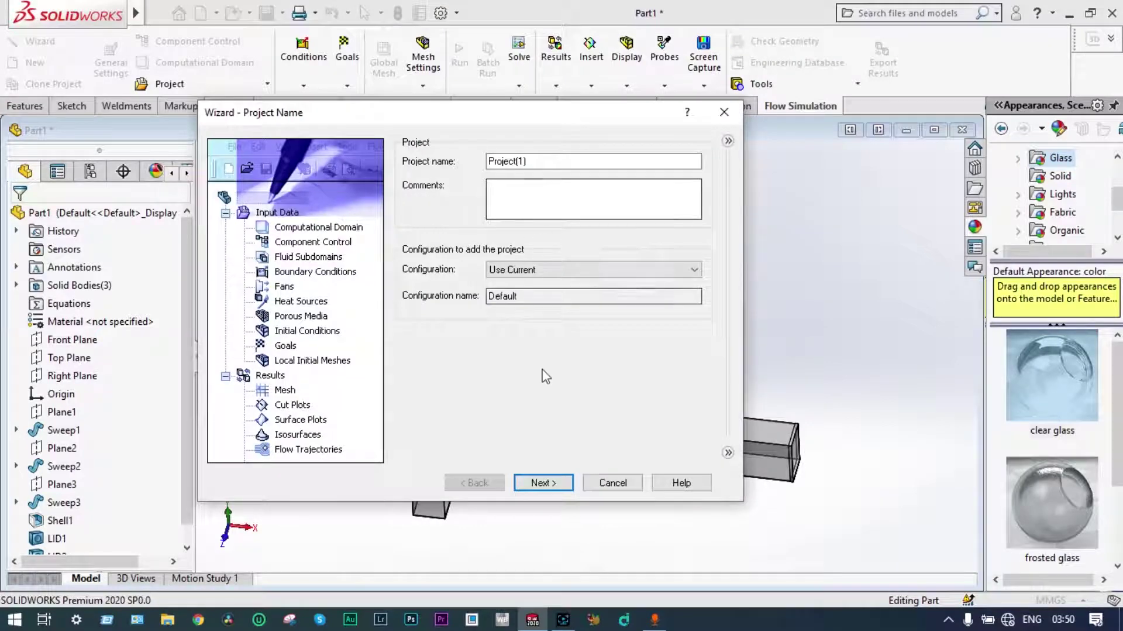
{"action": "left_click", "coordinate": [537, 482]}
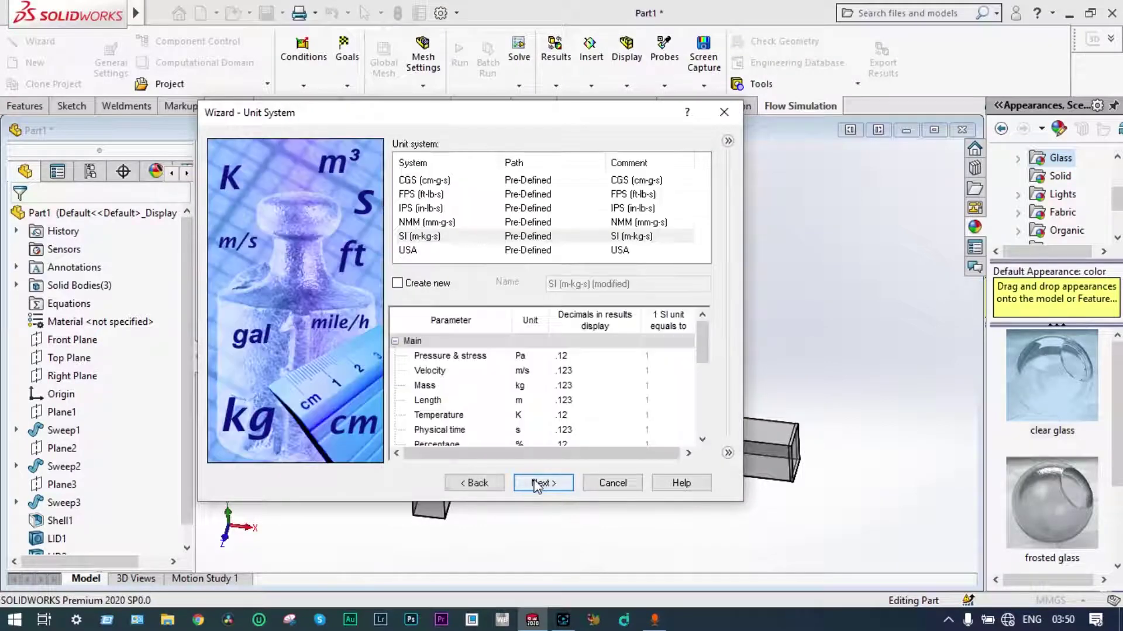
{"action": "left_click", "coordinate": [419, 239]}
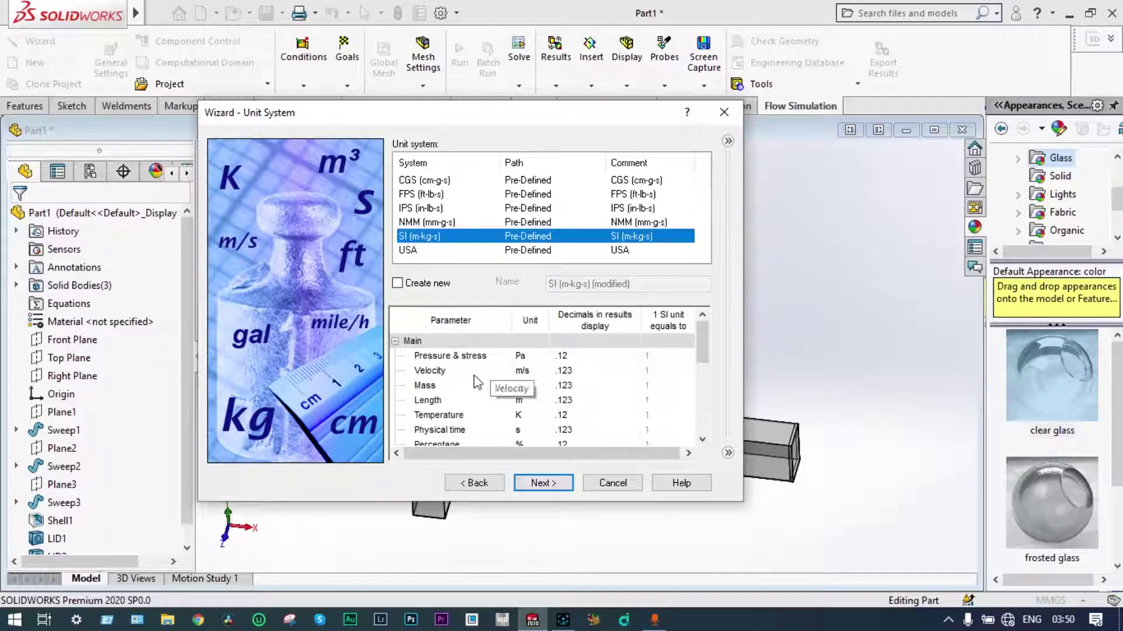
{"action": "left_click", "coordinate": [532, 415]}
{"action": "left_click", "coordinate": [541, 416]}
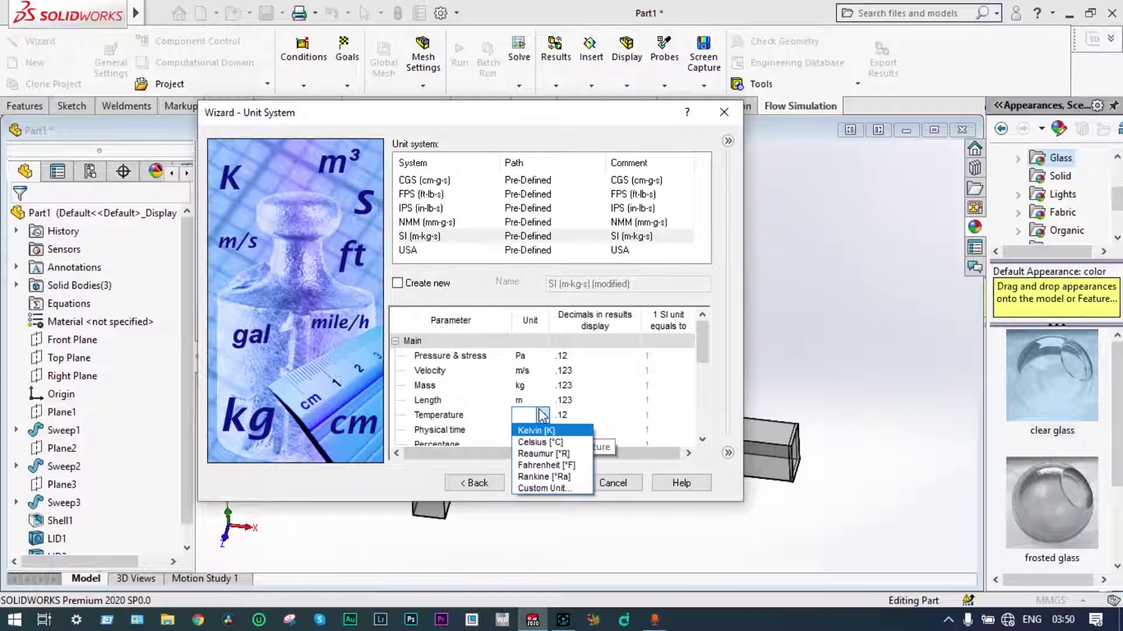
{"action": "left_click", "coordinate": [539, 442]}
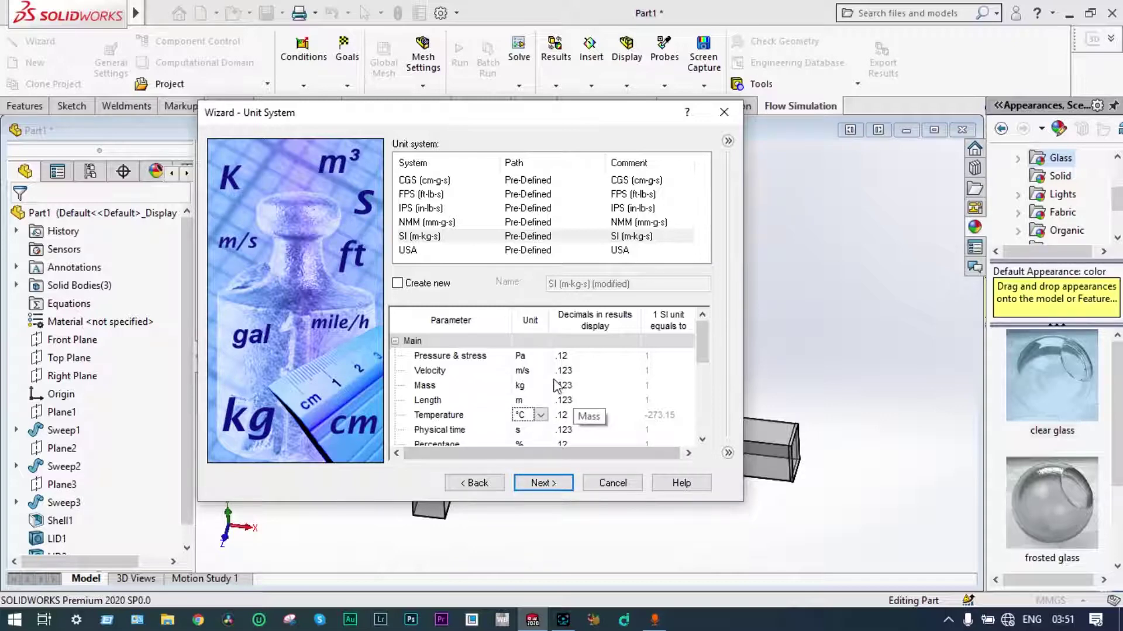
Set the pressure and stress unit to bar and continue to the analysis type settings.
{"action": "left_click", "coordinate": [540, 357]}
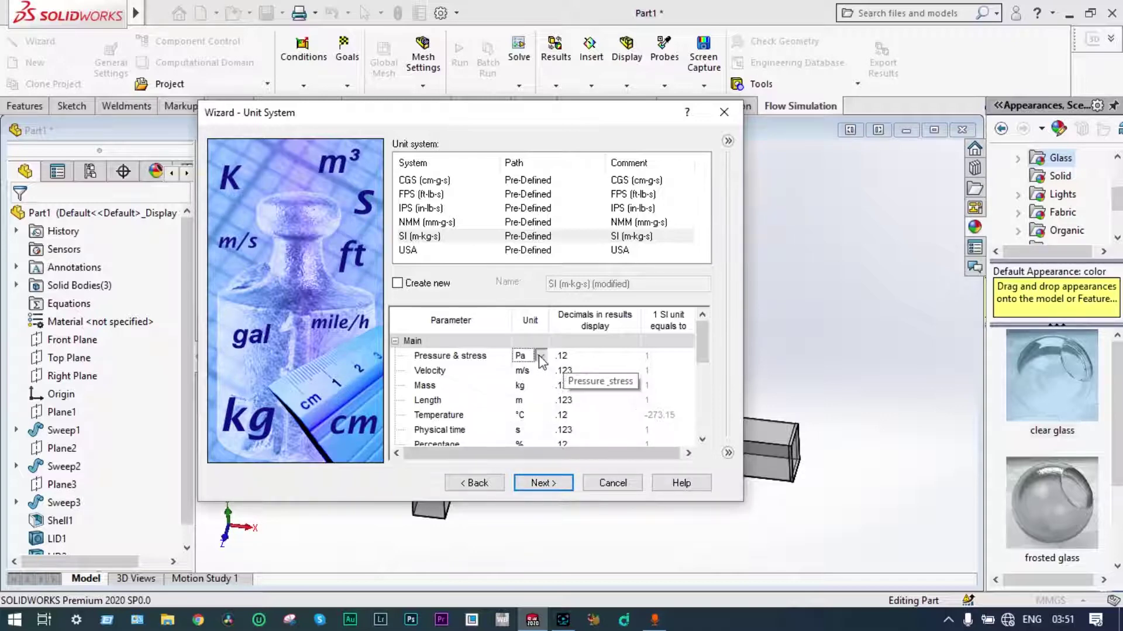
{"action": "left_click", "coordinate": [541, 356]}
{"action": "left_click", "coordinate": [539, 284]}
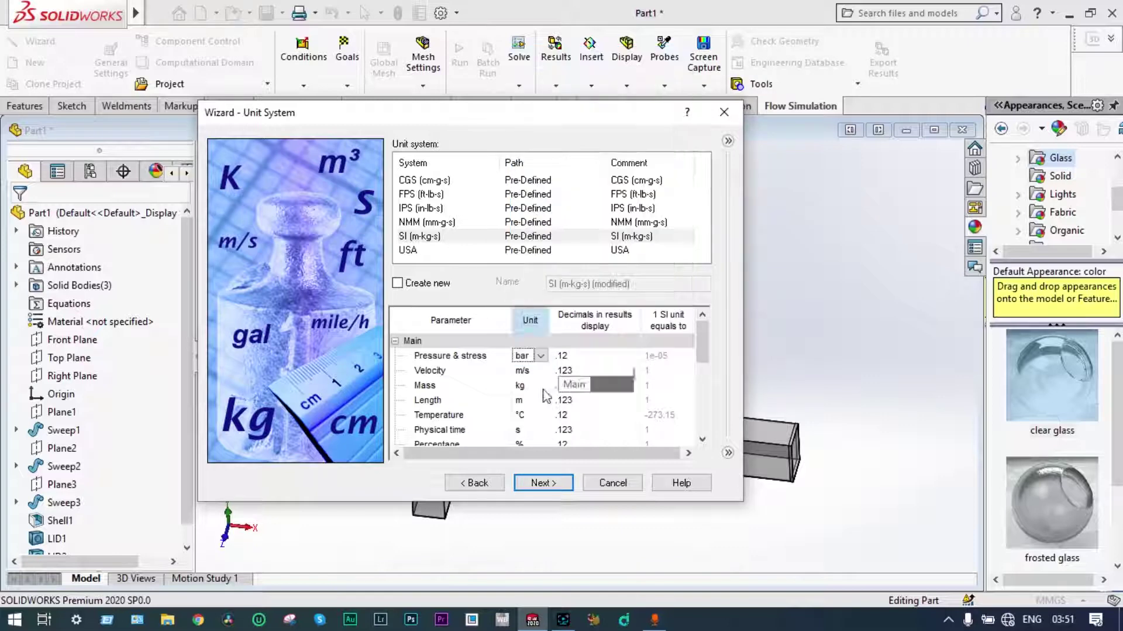
{"action": "left_click", "coordinate": [540, 484]}
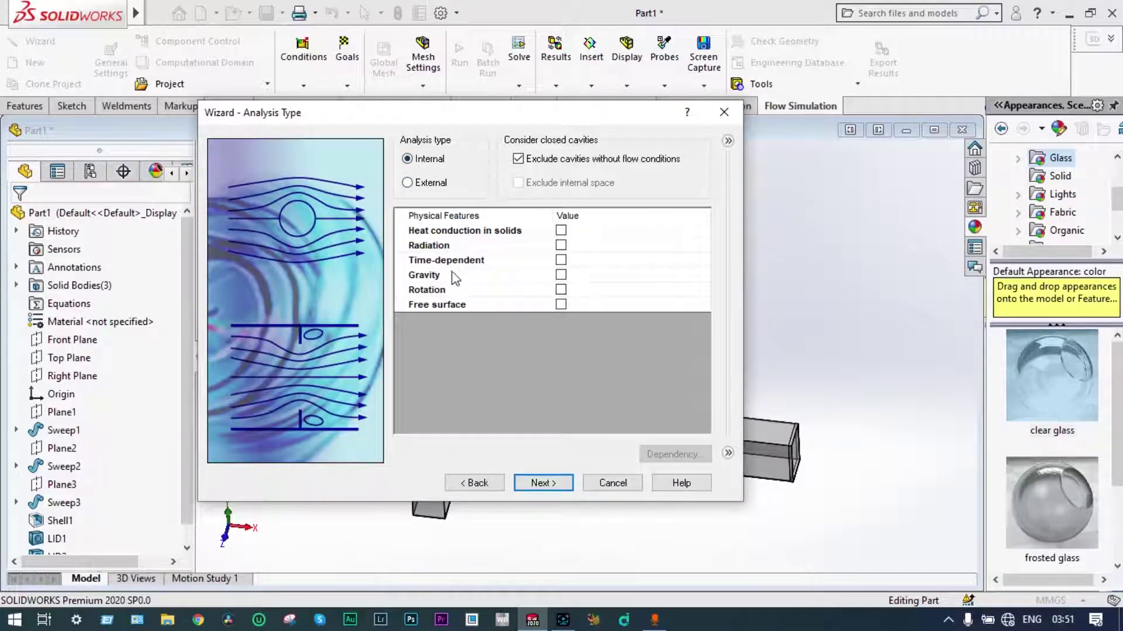
Enable gravity for the internal analysis and examine the gravity direction arrow against the duct's orientation.
{"action": "left_click", "coordinate": [559, 275]}
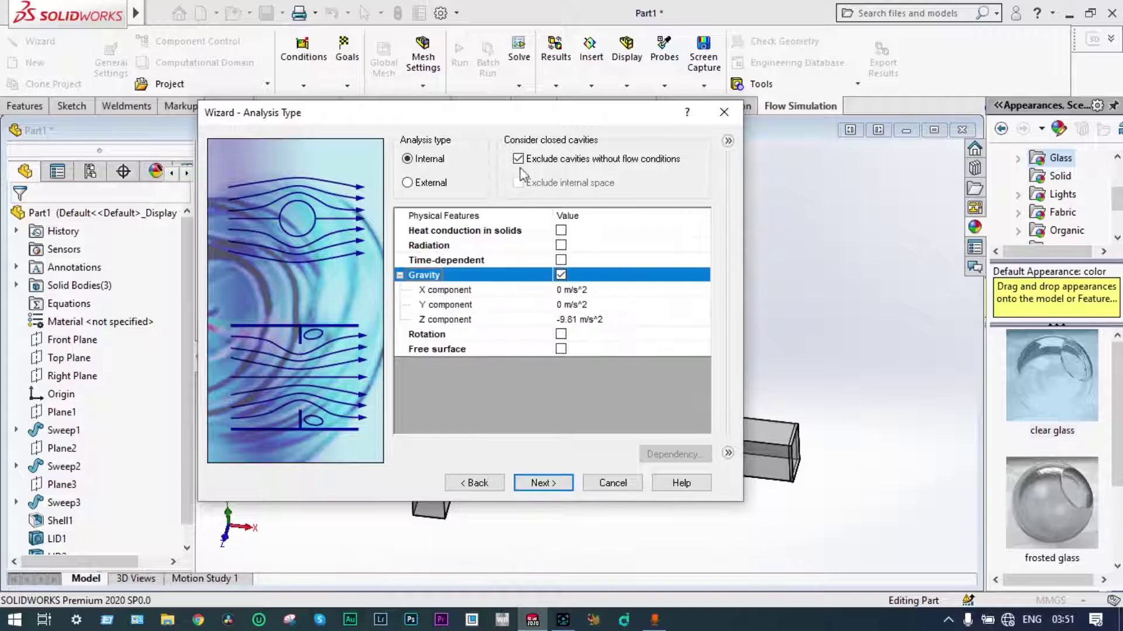
{"action": "left_click_drag", "start_coordinate": [520, 120], "coordinate": [882, 62]}
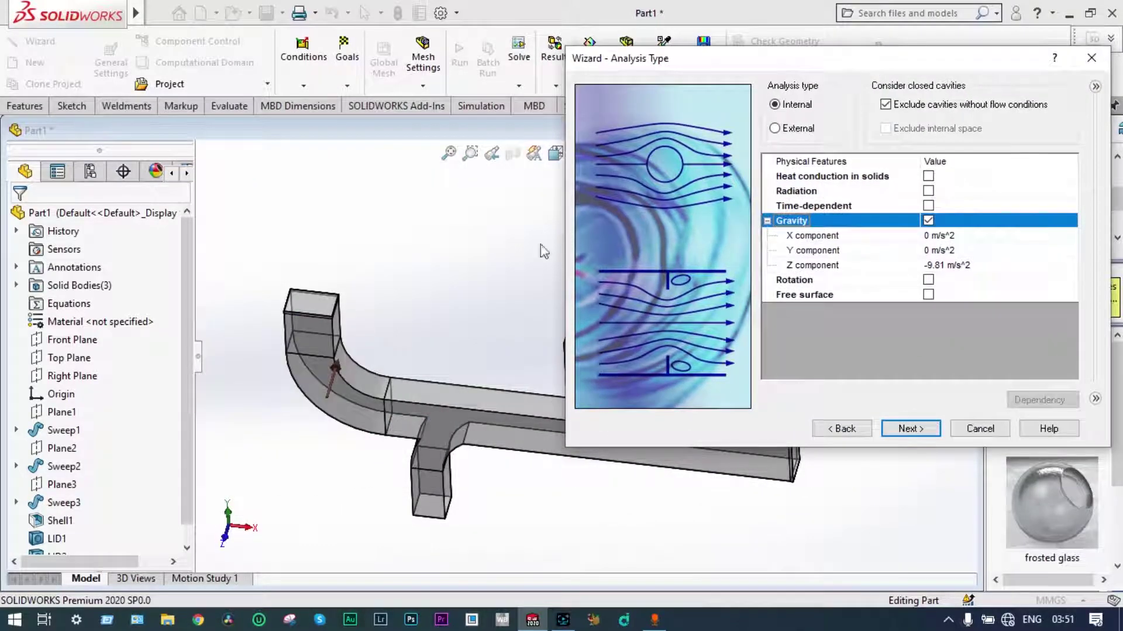
{"action": "middle_click_drag", "start_coordinate": [509, 266], "coordinate": [510, 316]}
{"action": "scroll", "coordinate": [510, 316], "scroll_direction": "up", "scroll_amount": 8}
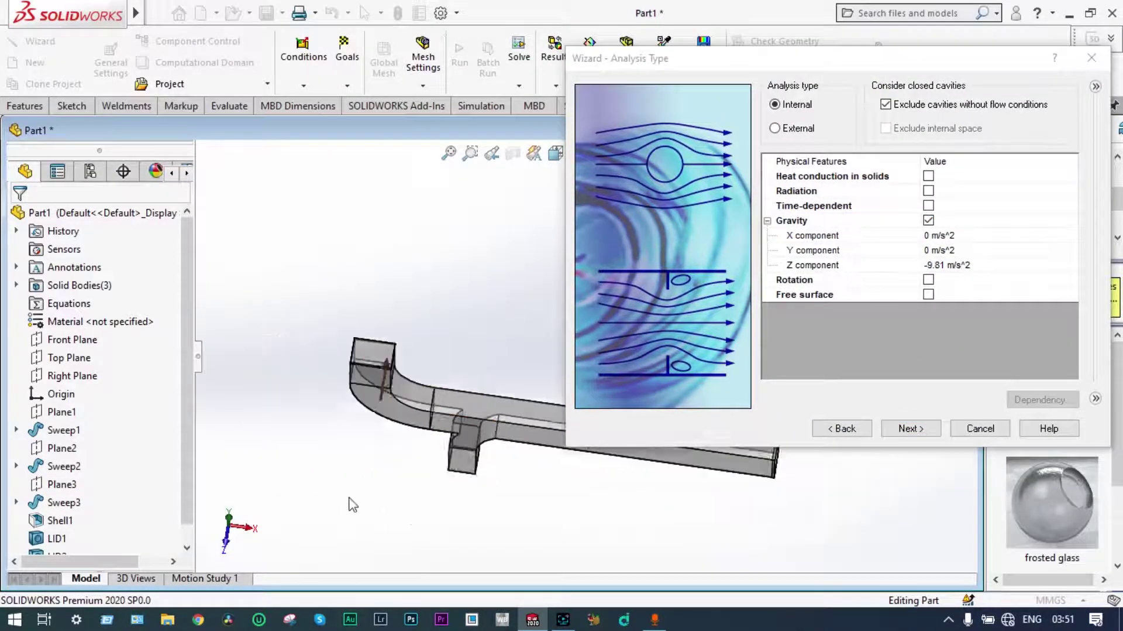
{"action": "scroll", "coordinate": [441, 290], "scroll_direction": "down", "scroll_amount": 5}
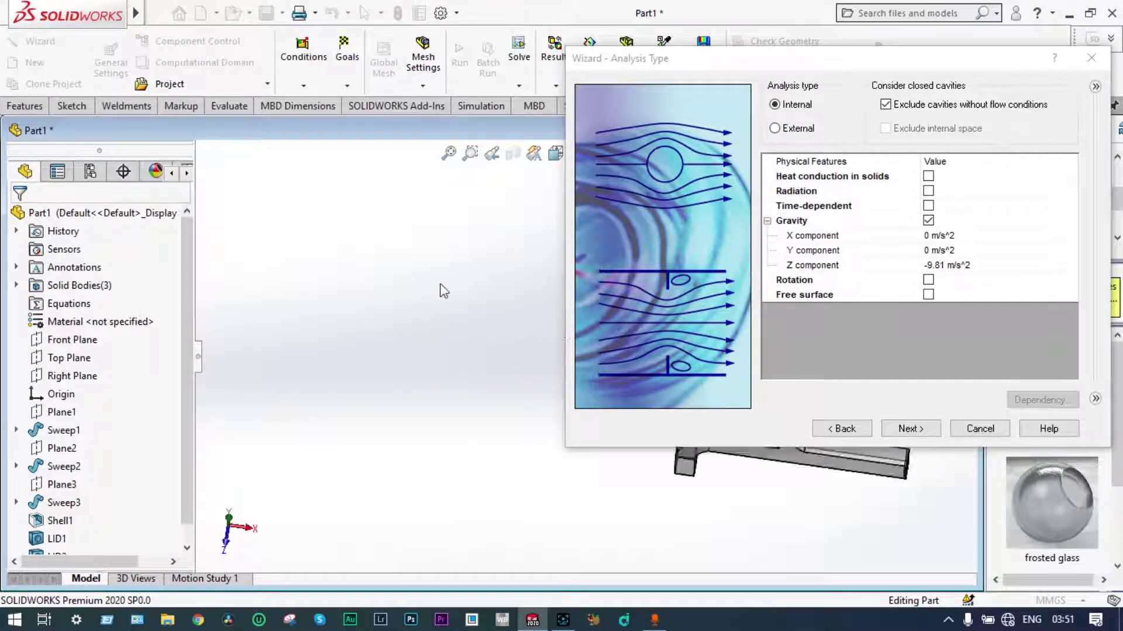
{"action": "left_click", "coordinate": [449, 153]}
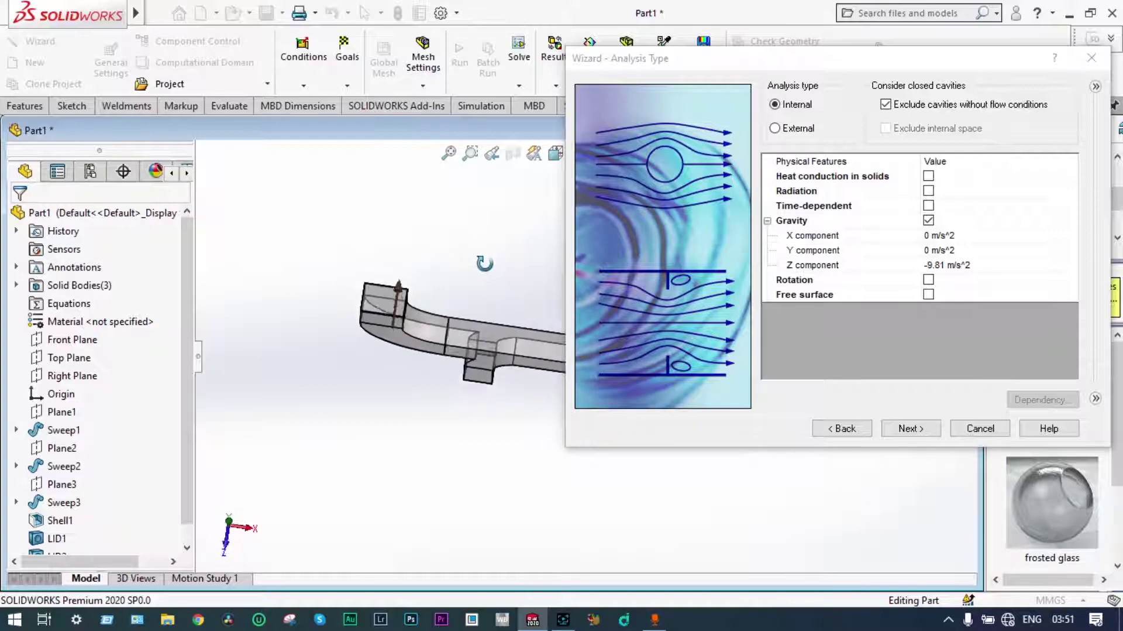
{"action": "middle_click_drag", "start_coordinate": [482, 263], "coordinate": [454, 311]}
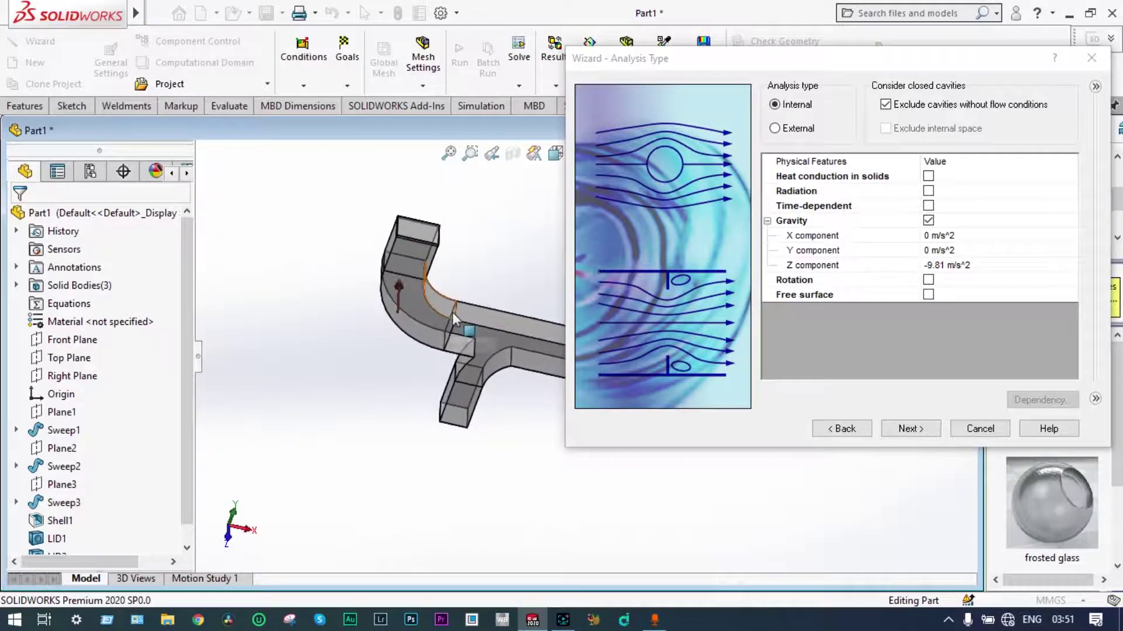
{"action": "middle_click_drag", "start_coordinate": [395, 430], "coordinate": [404, 366]}
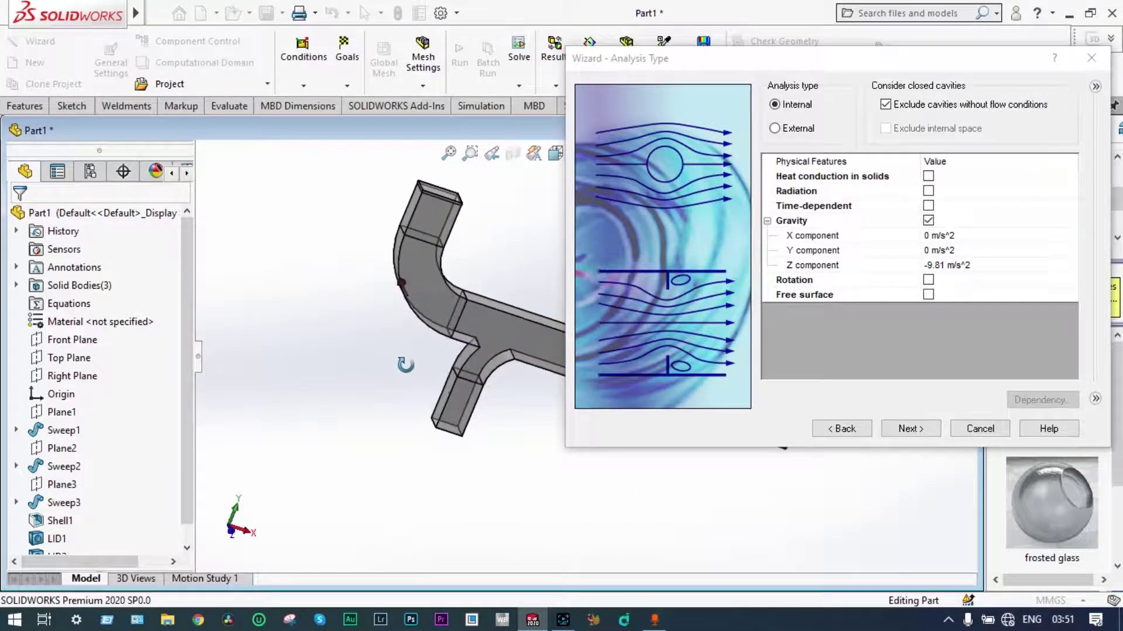
{"action": "scroll", "coordinate": [500, 379], "scroll_direction": "up", "scroll_amount": 2}
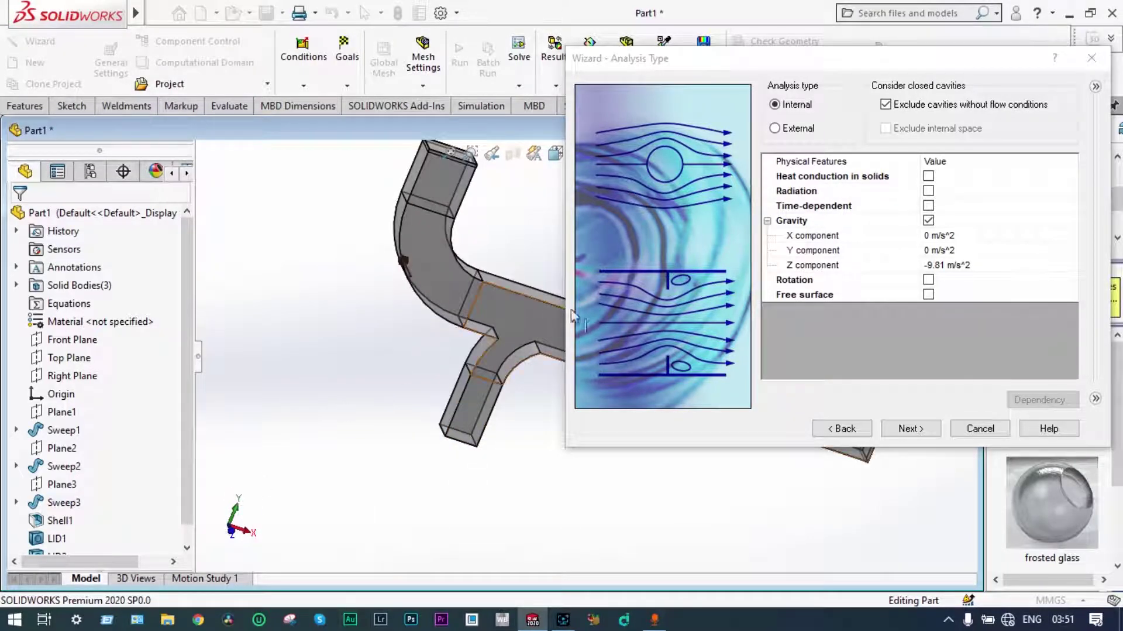
Set the gravity Y component to -9.81 m/s^2 and Z component to 0 m/s^2, and accept the analysis type settings.
{"action": "left_click", "coordinate": [926, 250]}
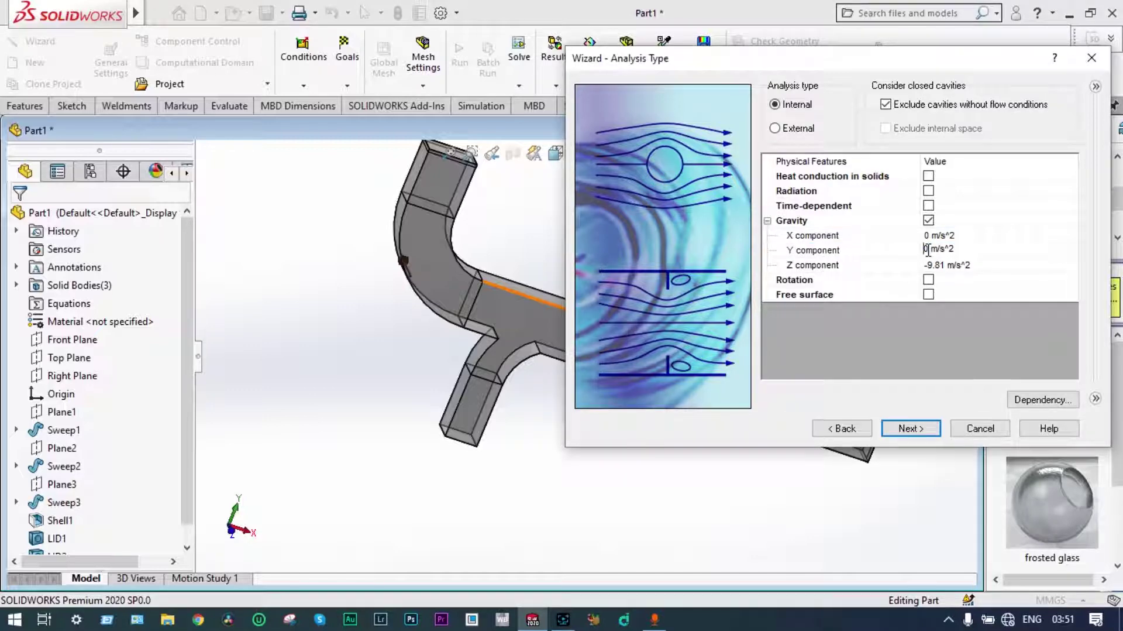
{"action": "type", "text": "-9.81"}
{"action": "left_click", "coordinate": [944, 263]}
{"action": "key", "text": "BackSpace"}
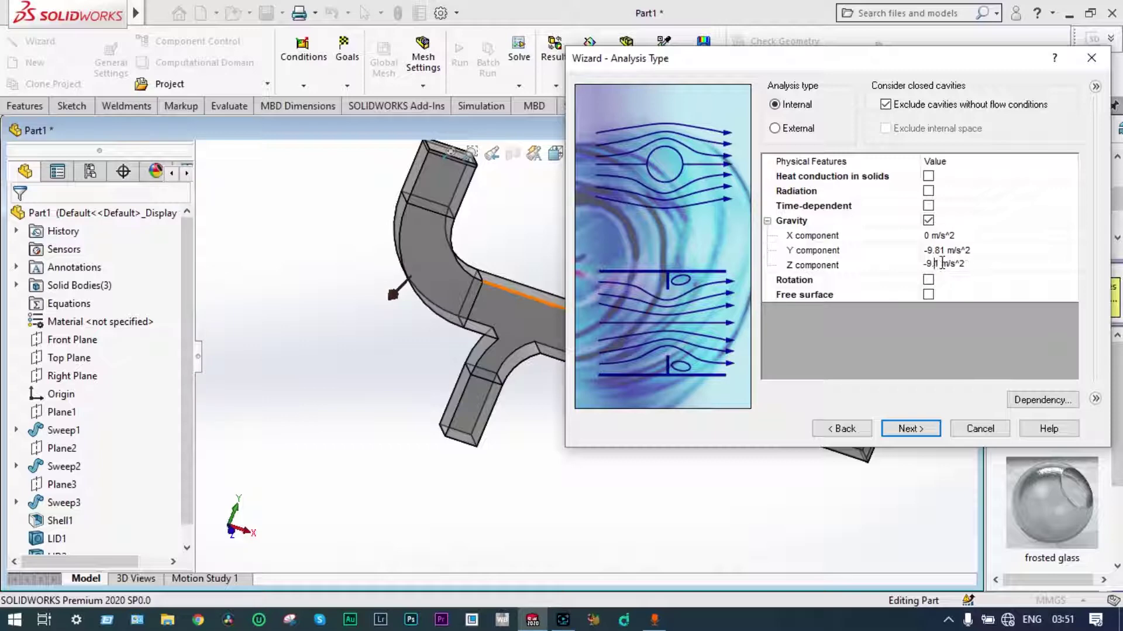
{"action": "key", "text": "BackSpace"}
{"action": "key", "text": "BackSpace"}
{"action": "key", "text": "BackSpace"}
{"action": "type", "text": "0"}
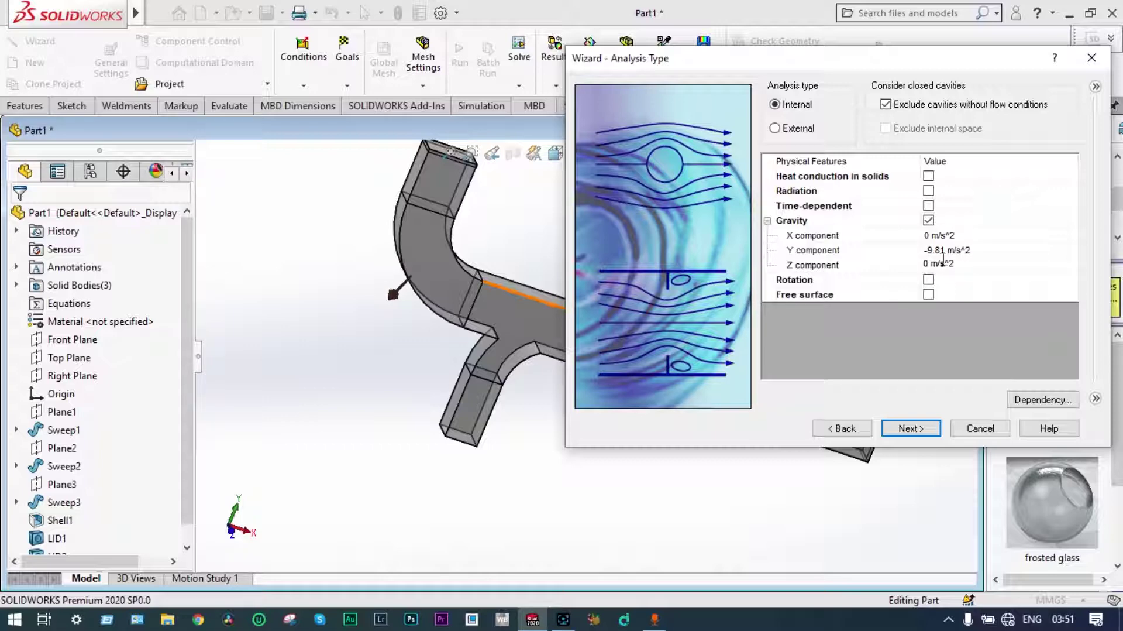
{"action": "left_click", "coordinate": [920, 430]}
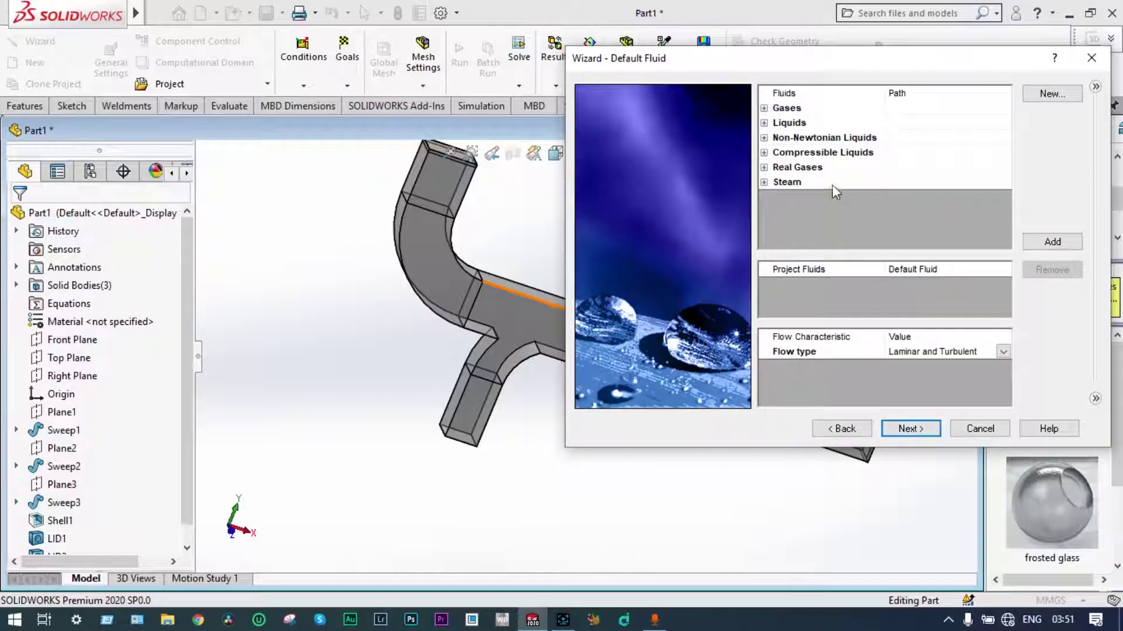
Add the pre-defined gas Air as the default project fluid and accept the fluid settings.
{"action": "left_click", "coordinate": [765, 108]}
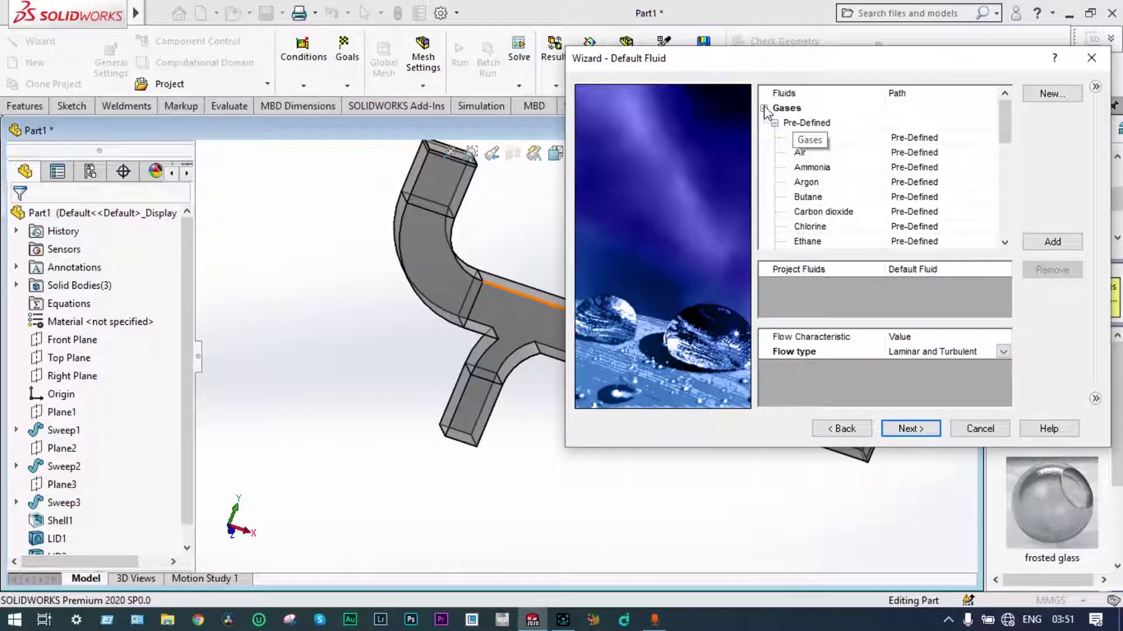
{"action": "left_click", "coordinate": [802, 153]}
{"action": "double_click", "coordinate": [800, 153]}
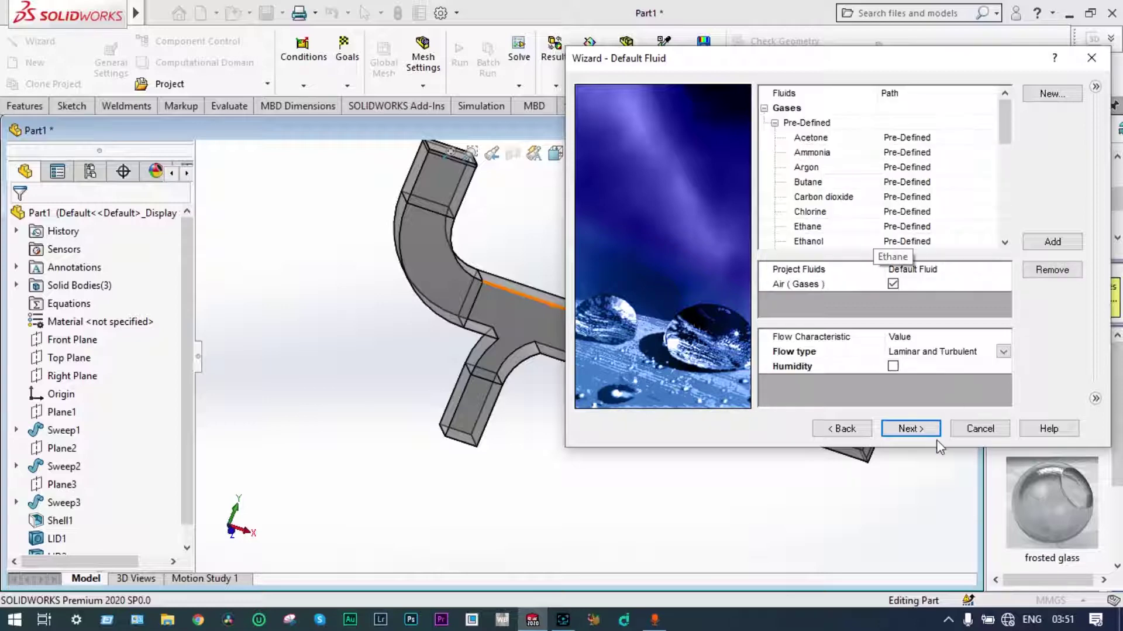
{"action": "left_click", "coordinate": [912, 428]}
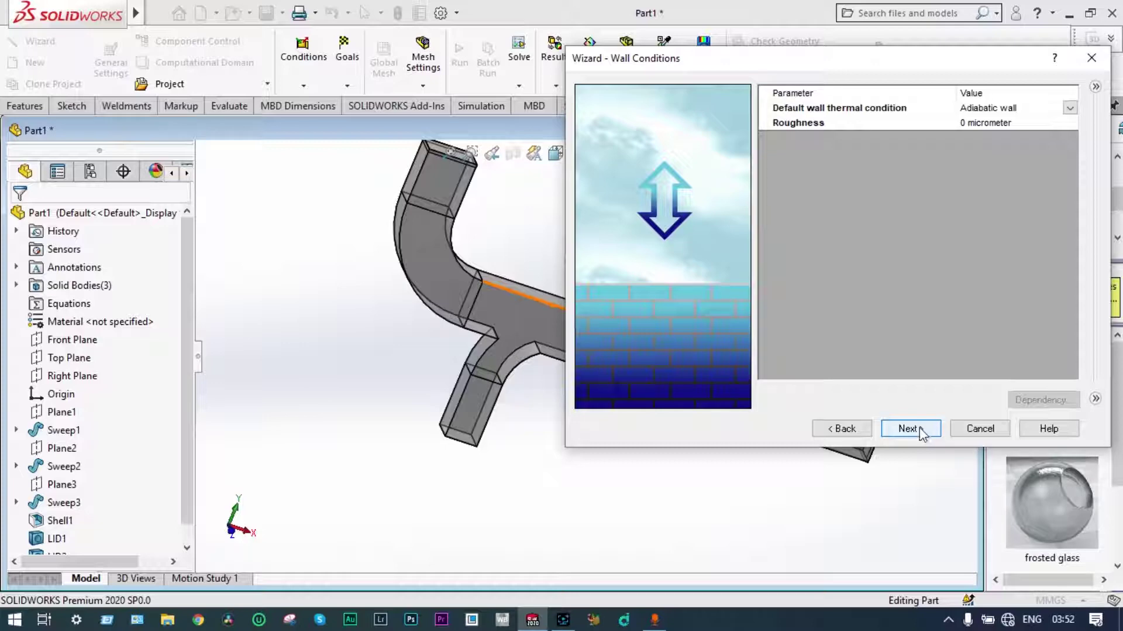
Accept the default wall conditions, set the initial temperature to 20.00 °C, and finish the project wizard.
{"action": "left_click", "coordinate": [910, 428]}
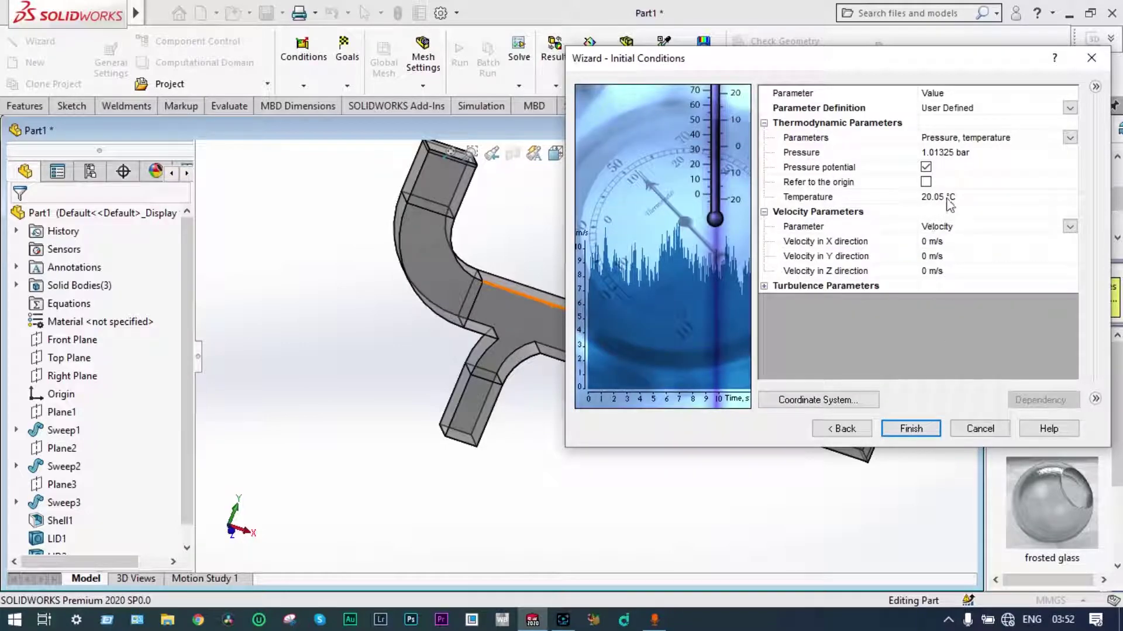
{"action": "left_click", "coordinate": [939, 196]}
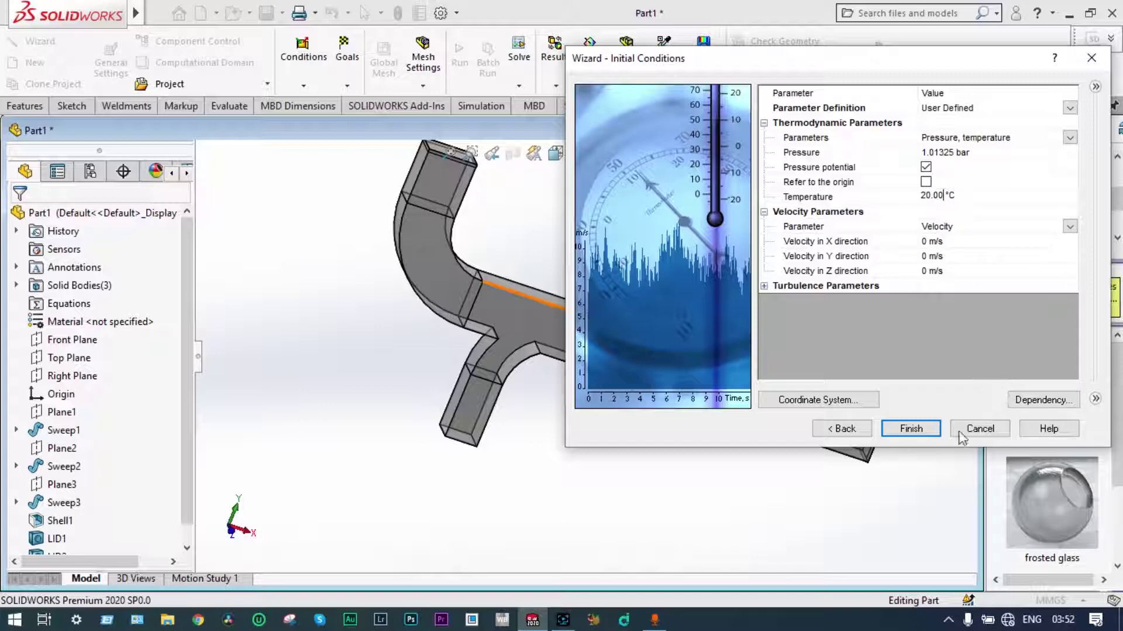
{"action": "left_click", "coordinate": [913, 430]}
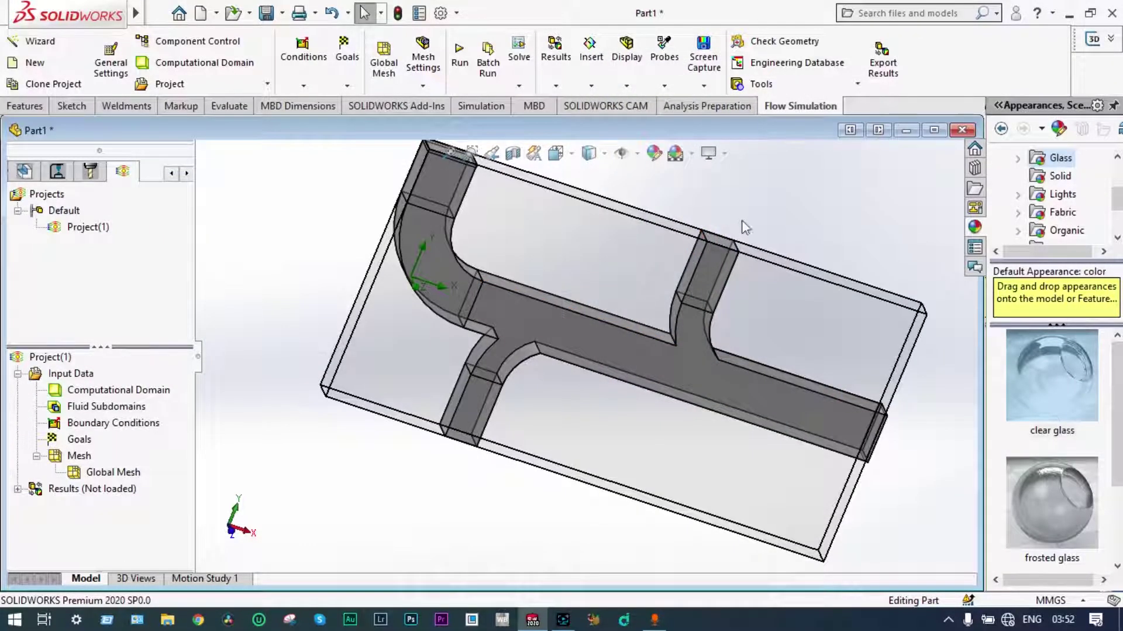
Review the computational domain's 3D simulation definition, accept it unchanged, and hide the domain from the model view.
{"action": "middle_click_drag", "start_coordinate": [732, 206], "coordinate": [709, 238]}
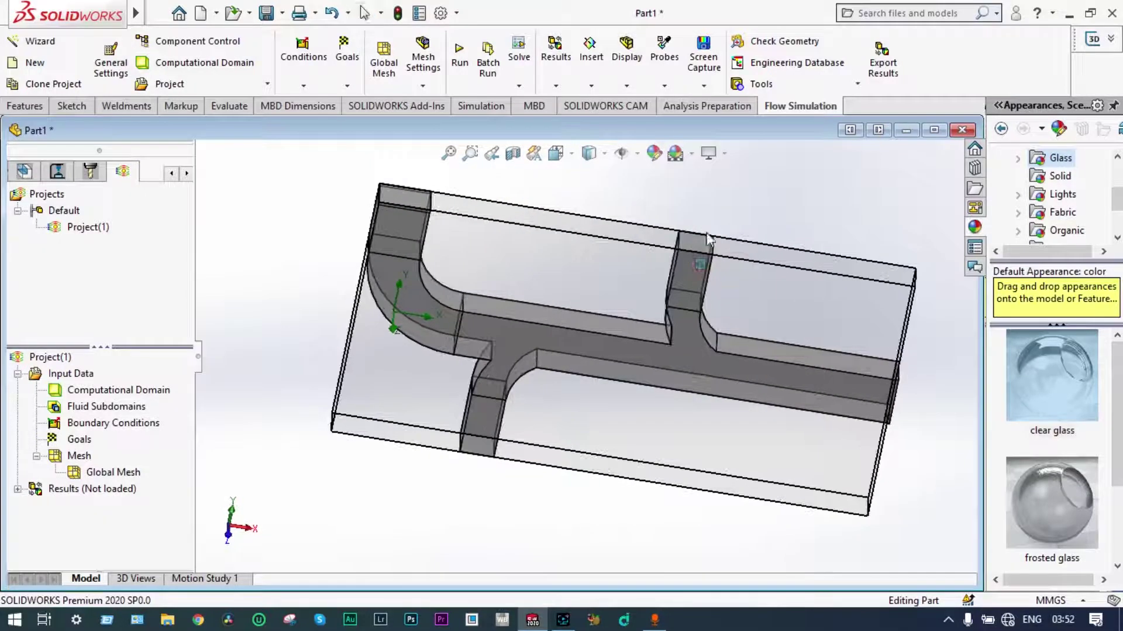
{"action": "right_click", "coordinate": [157, 392]}
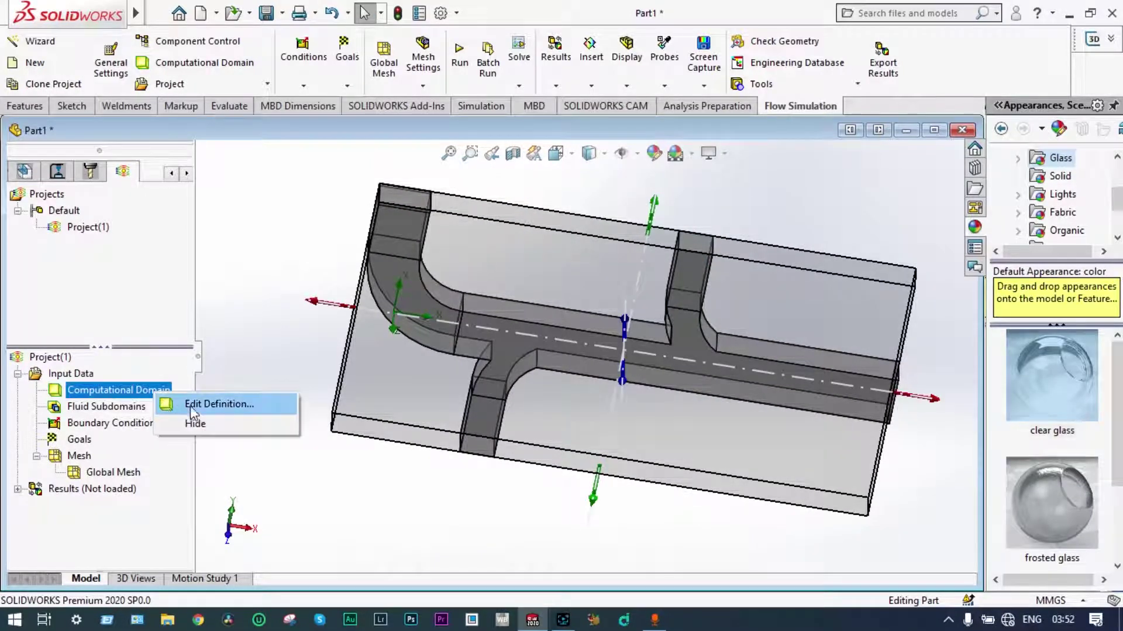
{"action": "left_click", "coordinate": [192, 406]}
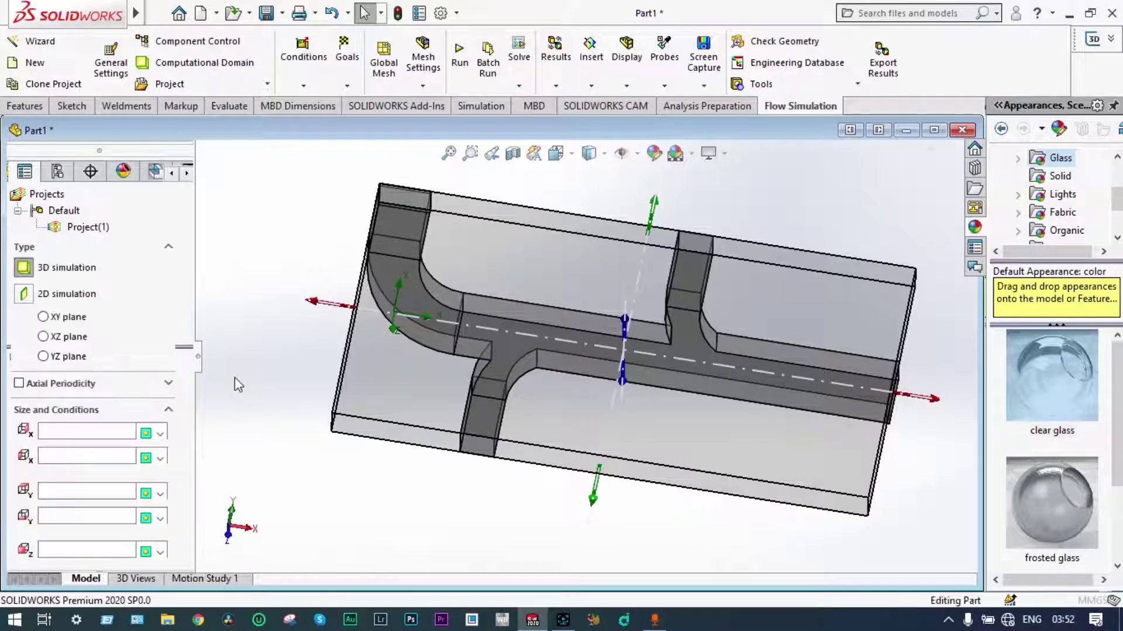
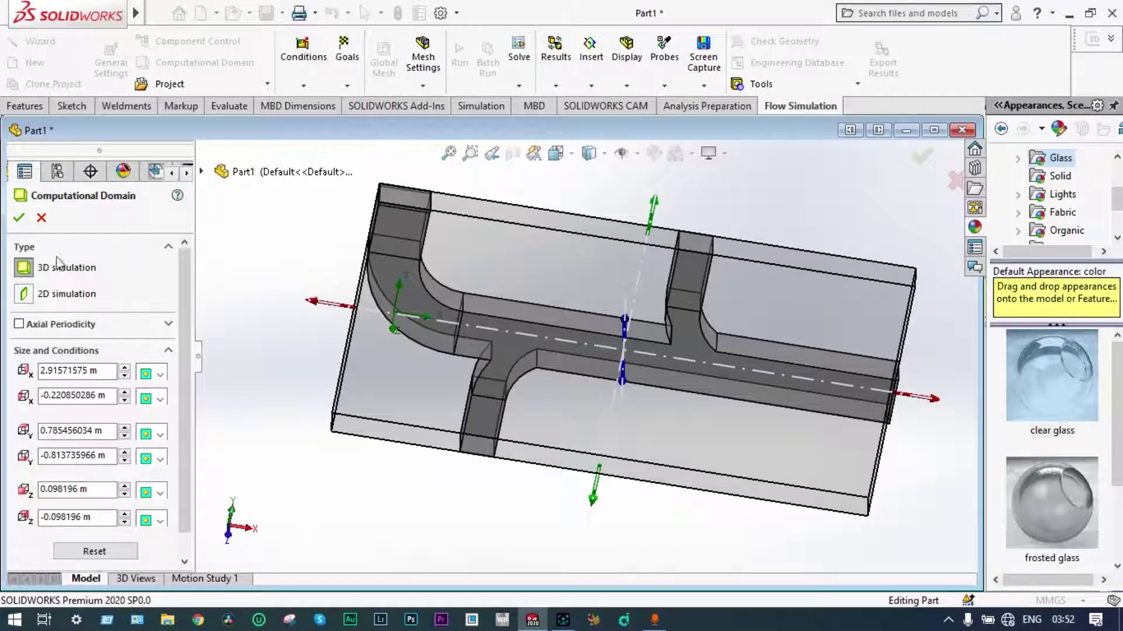
{"action": "left_click", "coordinate": [20, 220]}
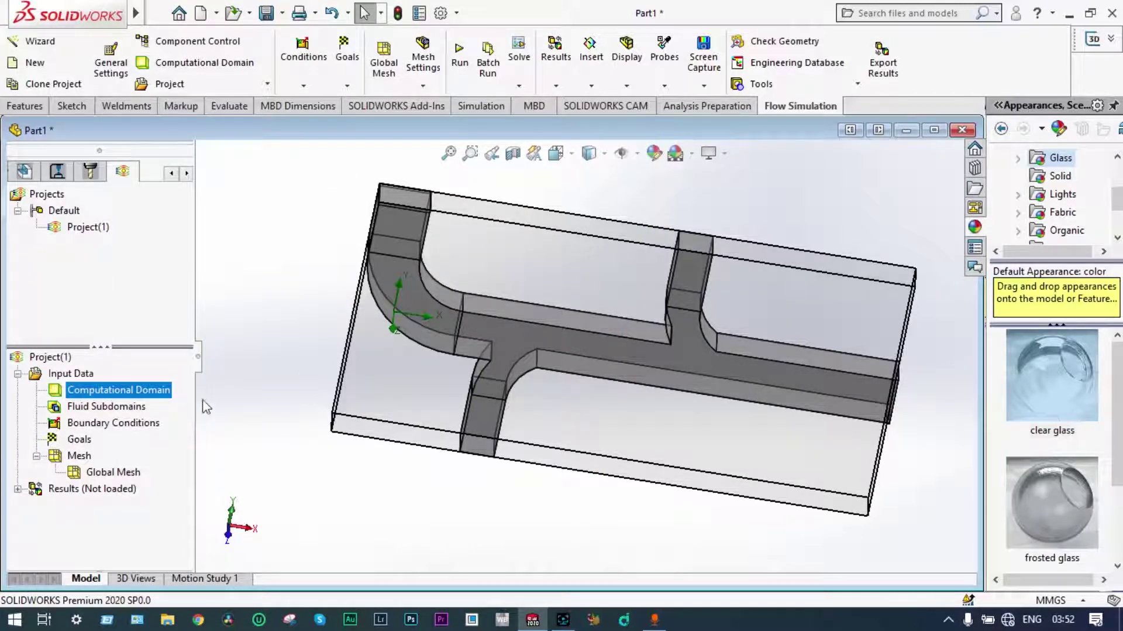
{"action": "right_click", "coordinate": [162, 400]}
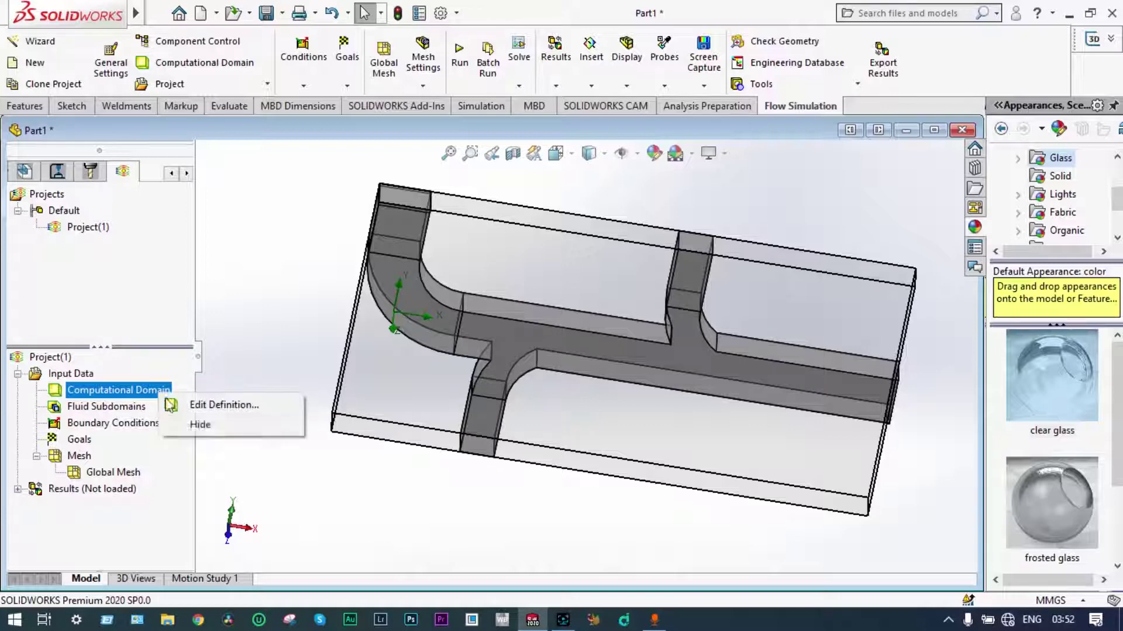
{"action": "left_click", "coordinate": [199, 423]}
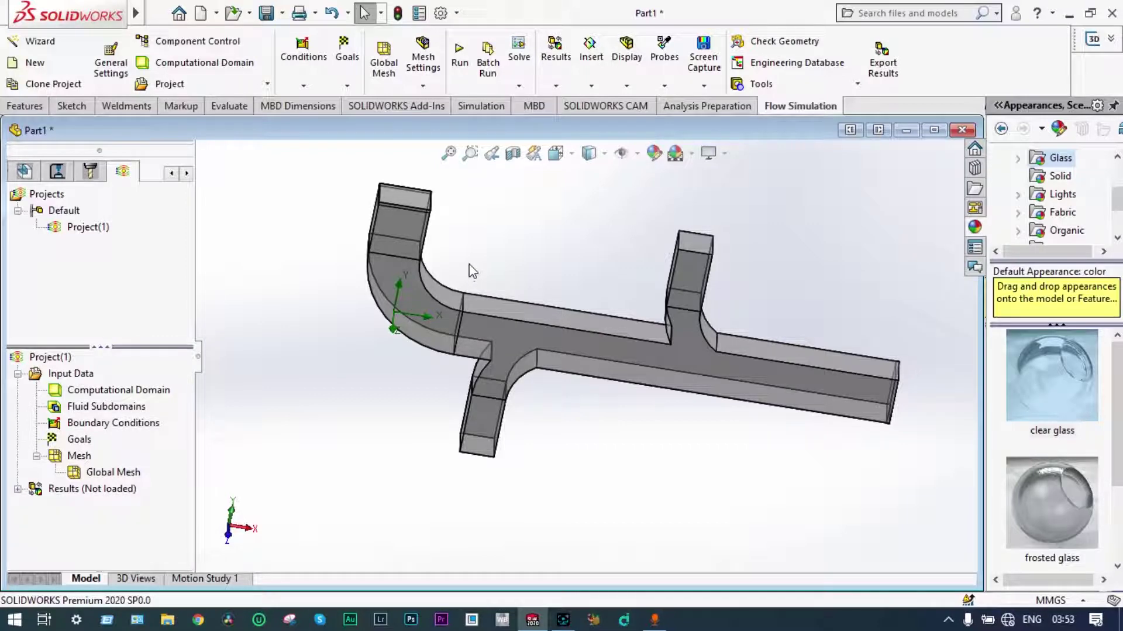
Create a planar section view through the duct on the Front Plane with a 0.00 mm offset.
{"action": "left_click", "coordinate": [513, 154]}
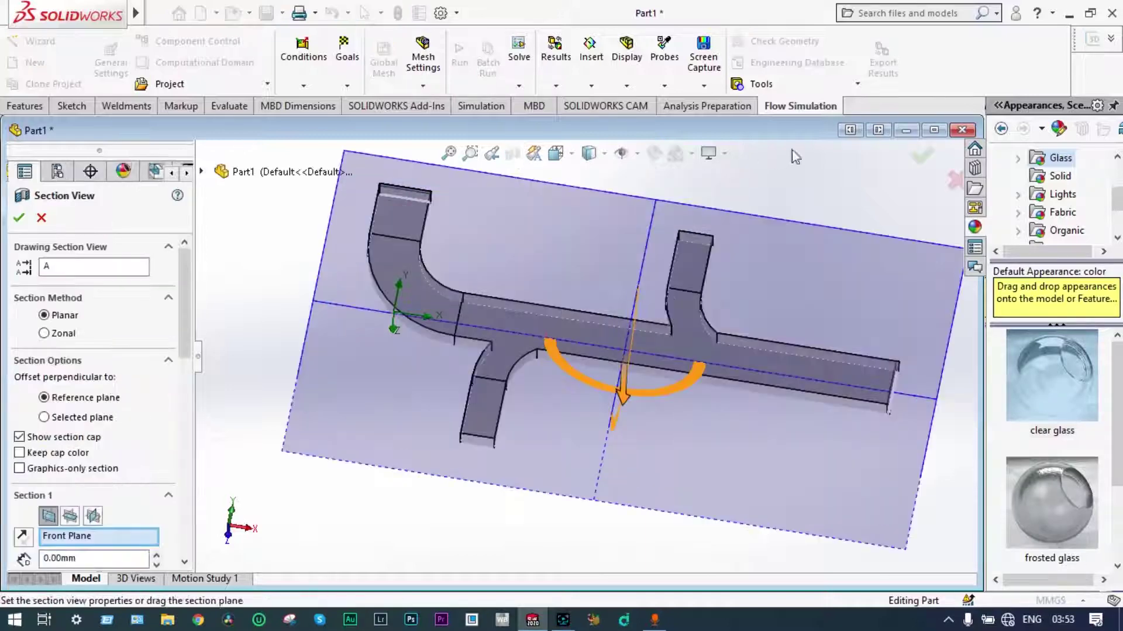
{"action": "left_click", "coordinate": [922, 155]}
{"action": "middle_click_drag", "start_coordinate": [826, 221], "coordinate": [374, 518]}
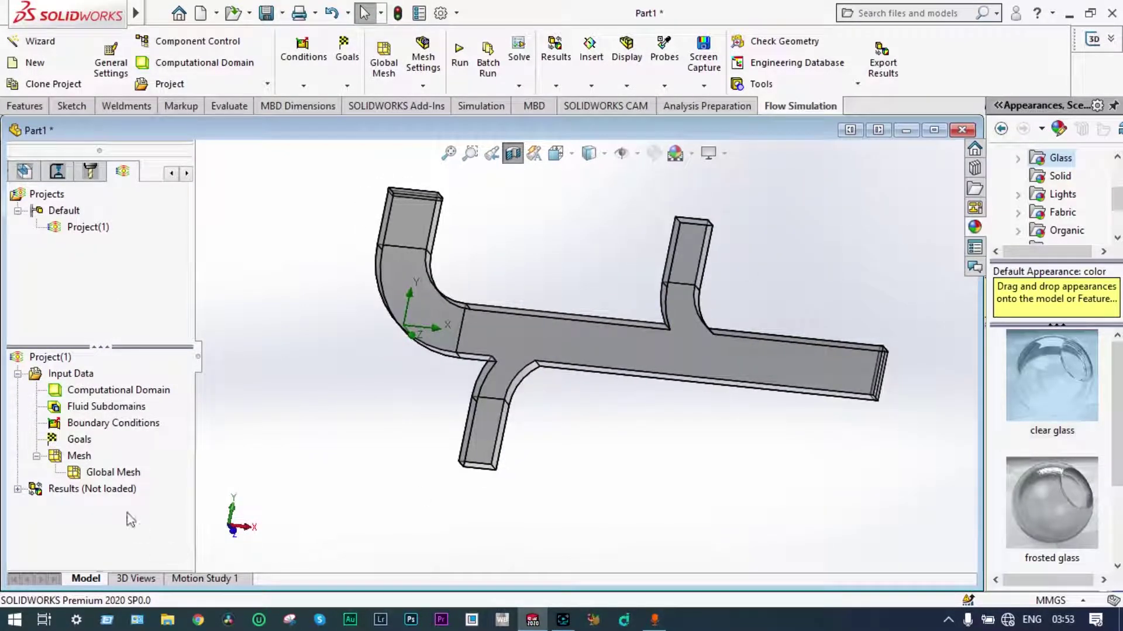
Apply an Inlet Volume Flow boundary condition of 0.25 m^3/s to the inner lid face at the straight end of the main duct.
{"action": "right_click", "coordinate": [110, 430]}
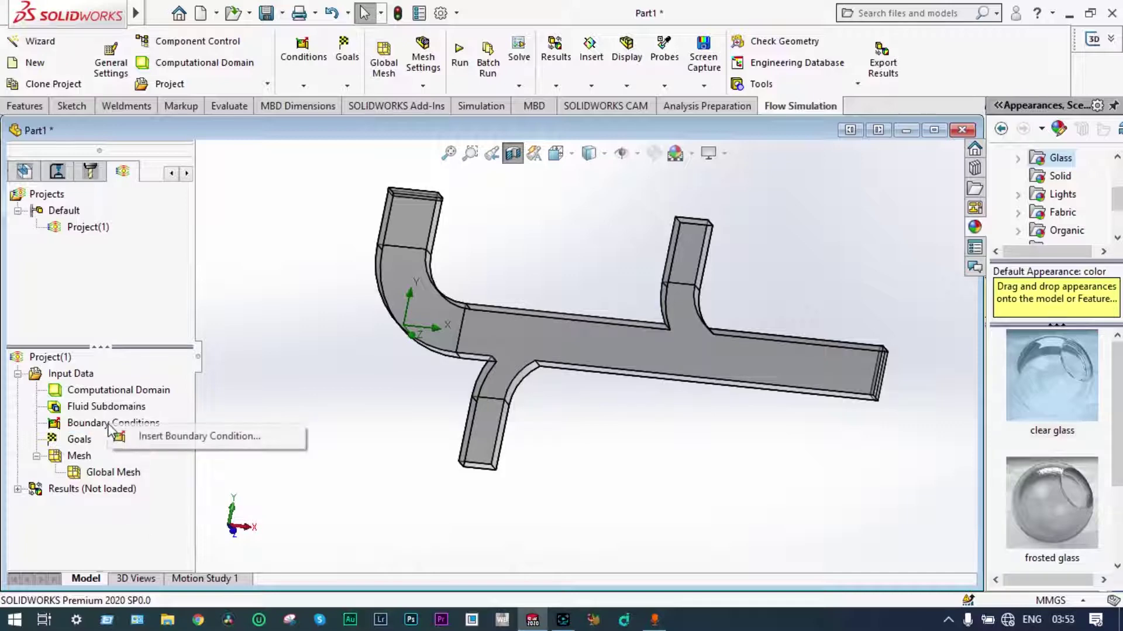
{"action": "left_click", "coordinate": [151, 438]}
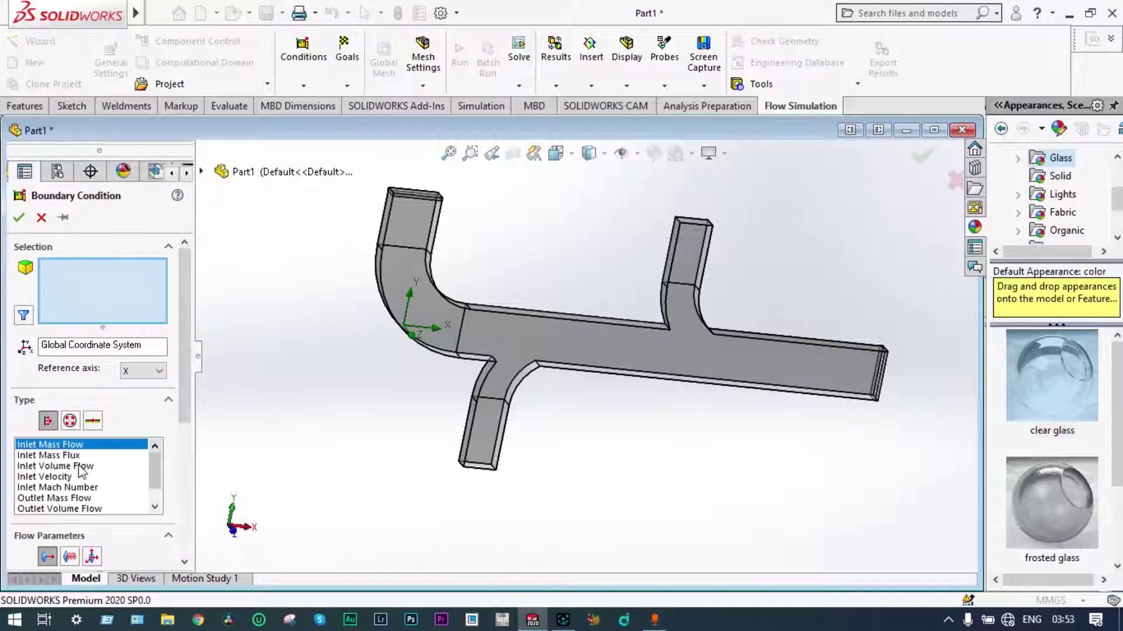
{"action": "left_click", "coordinate": [79, 467]}
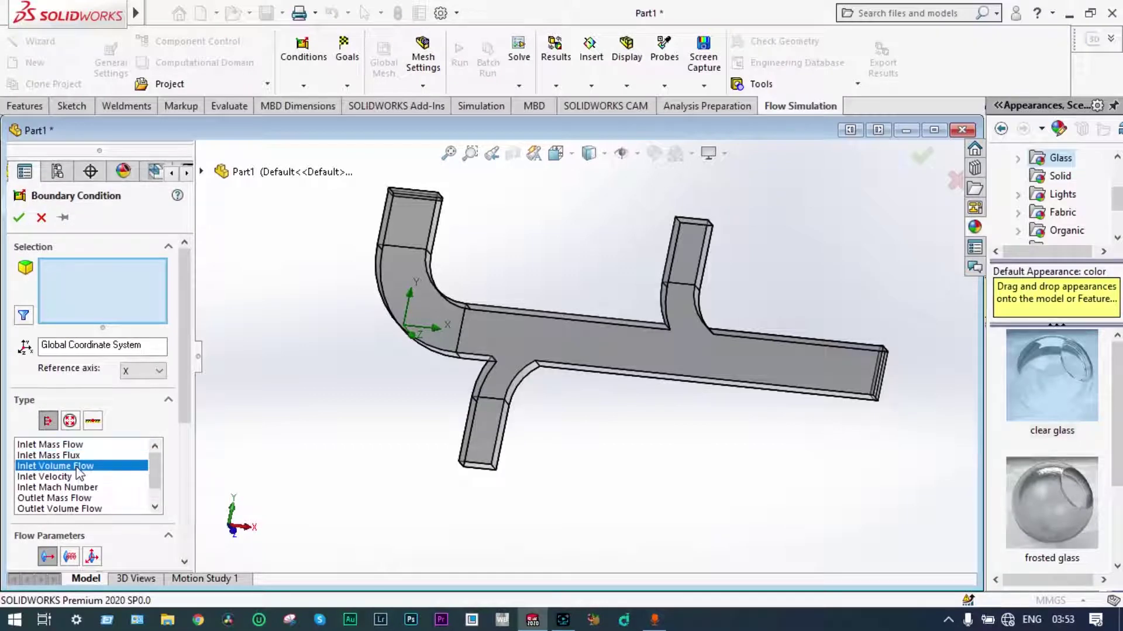
{"action": "left_click_drag", "start_coordinate": [185, 420], "coordinate": [183, 497]}
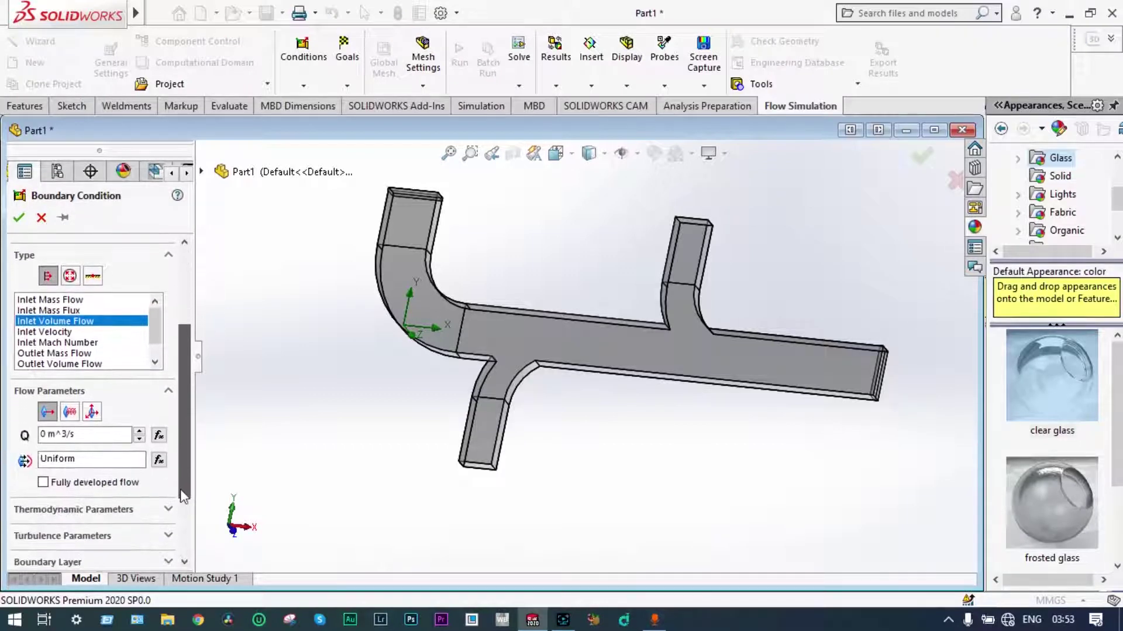
{"action": "left_click", "coordinate": [47, 433]}
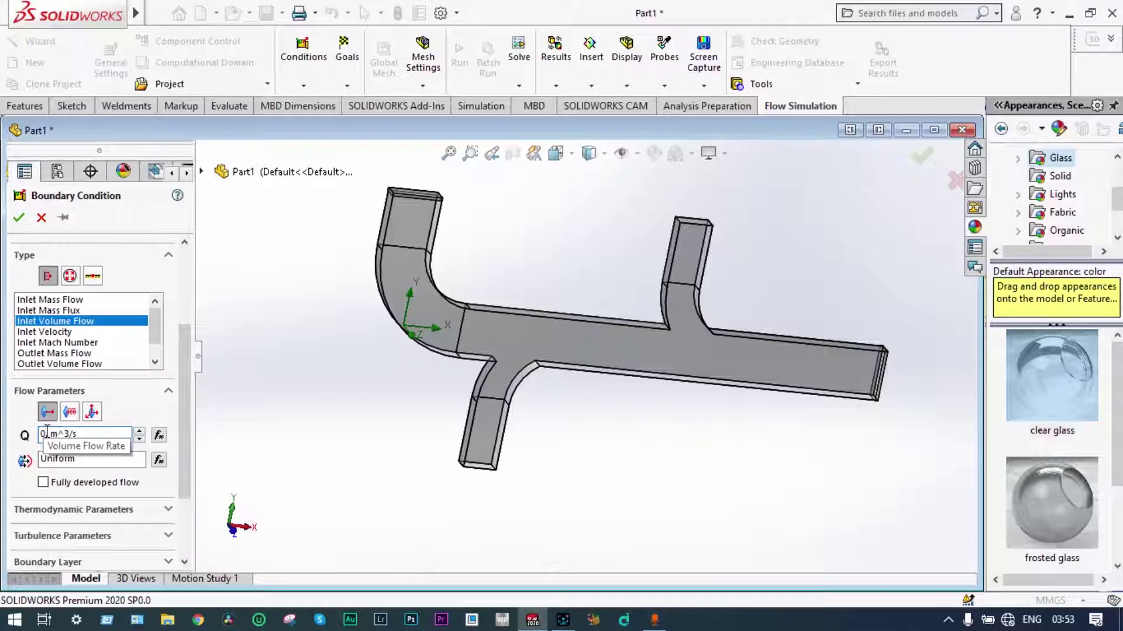
{"action": "type", "text": ".25"}
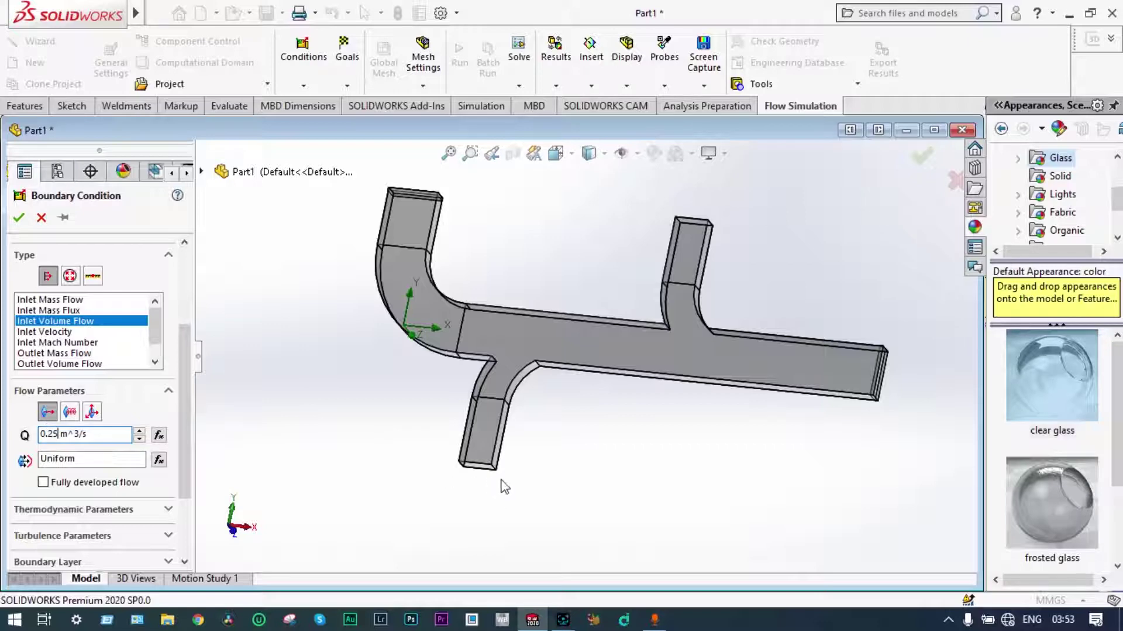
{"action": "middle_click_drag", "start_coordinate": [657, 433], "coordinate": [729, 400]}
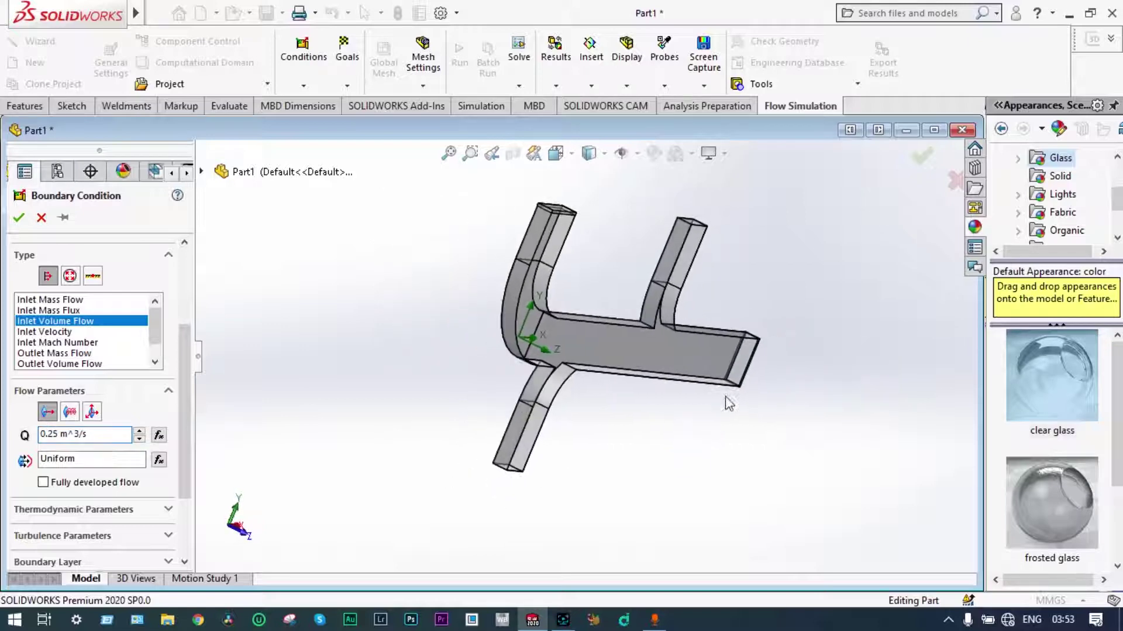
{"action": "left_click", "coordinate": [747, 367]}
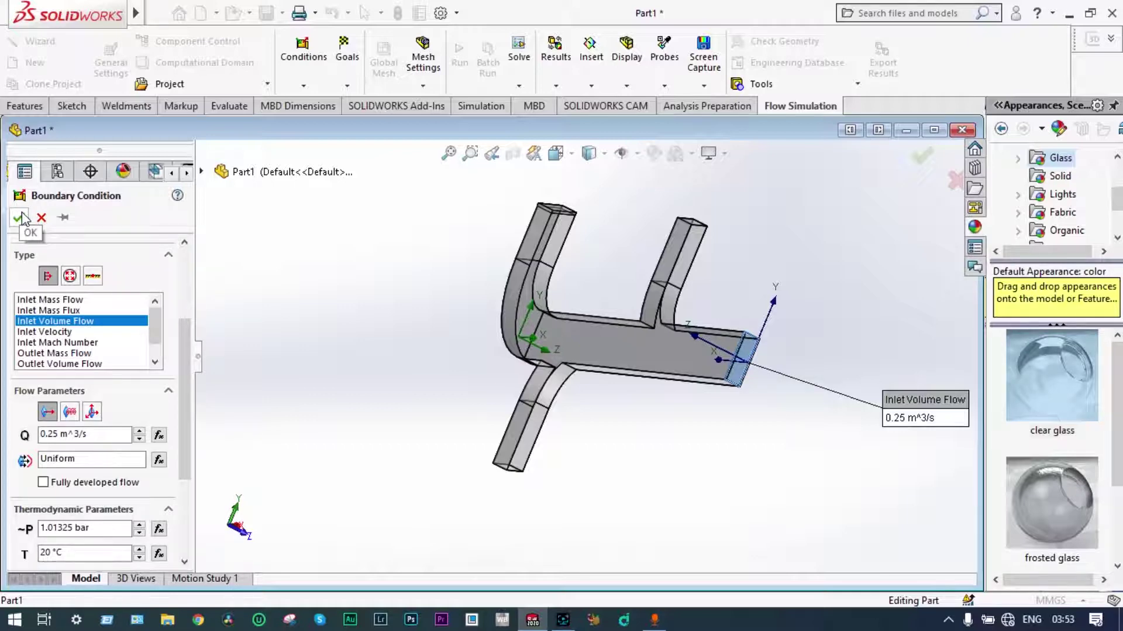
{"action": "left_click", "coordinate": [22, 218]}
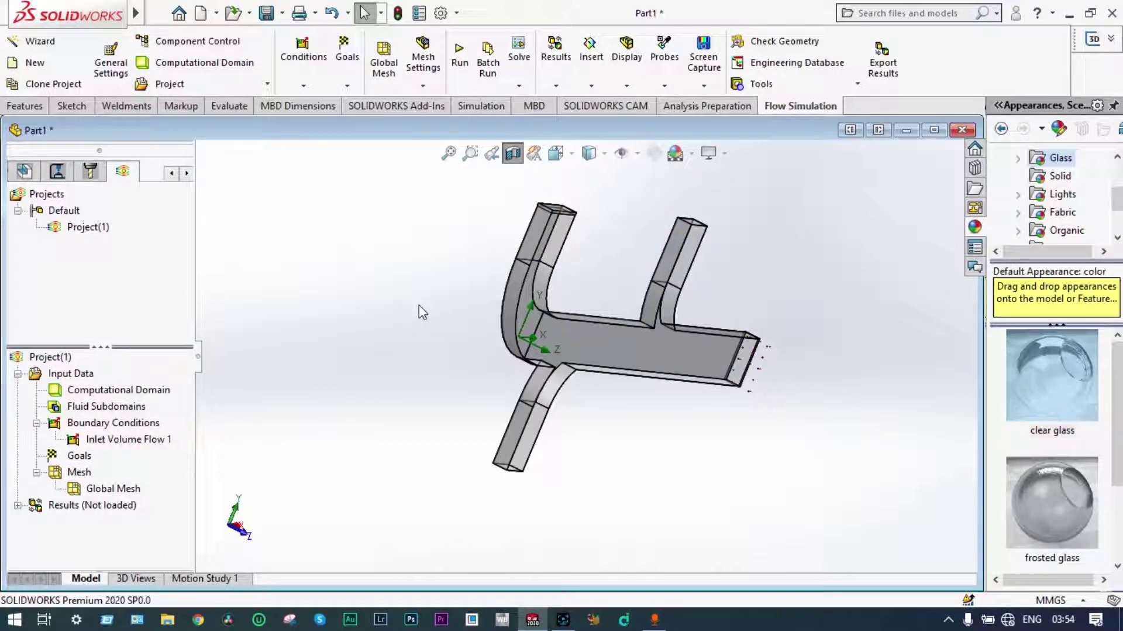
Apply an Environment Pressure boundary condition with default values to the inner lid face of the side branch nearest the inlet.
{"action": "right_click", "coordinate": [148, 431]}
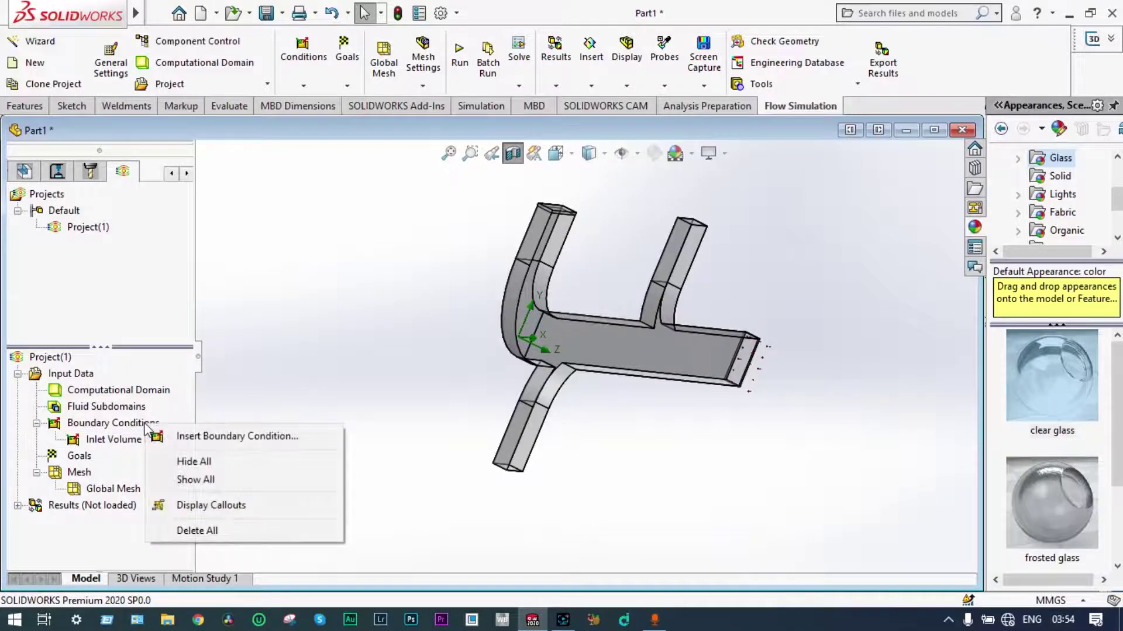
{"action": "left_click", "coordinate": [193, 436]}
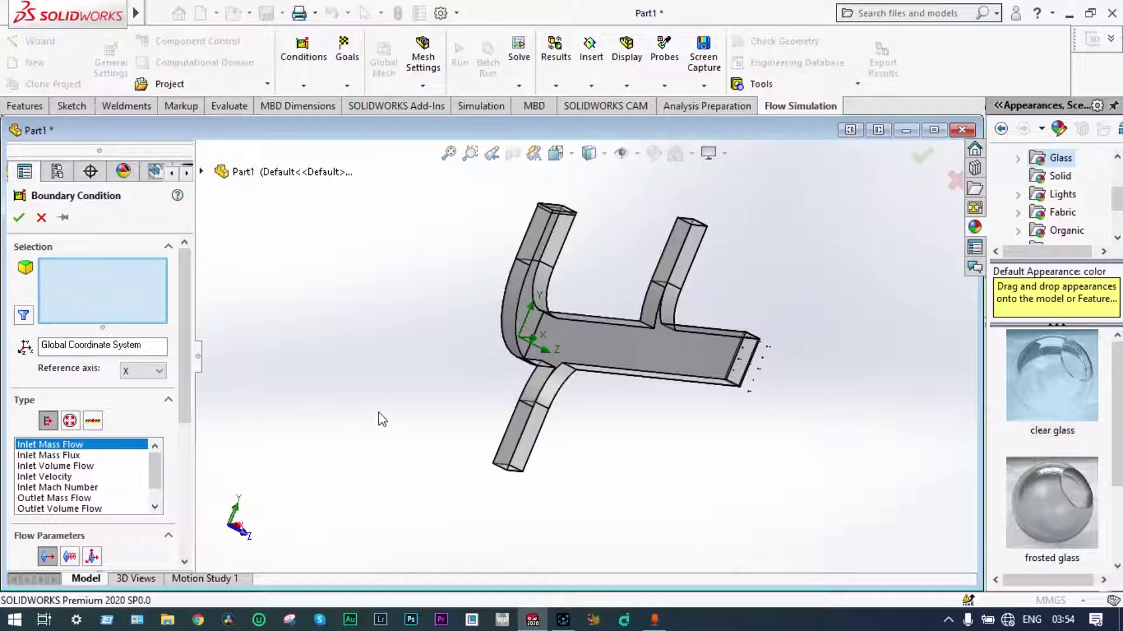
{"action": "middle_click_drag", "start_coordinate": [380, 402], "coordinate": [343, 284]}
{"action": "scroll", "coordinate": [639, 253], "scroll_direction": "down", "scroll_amount": 4}
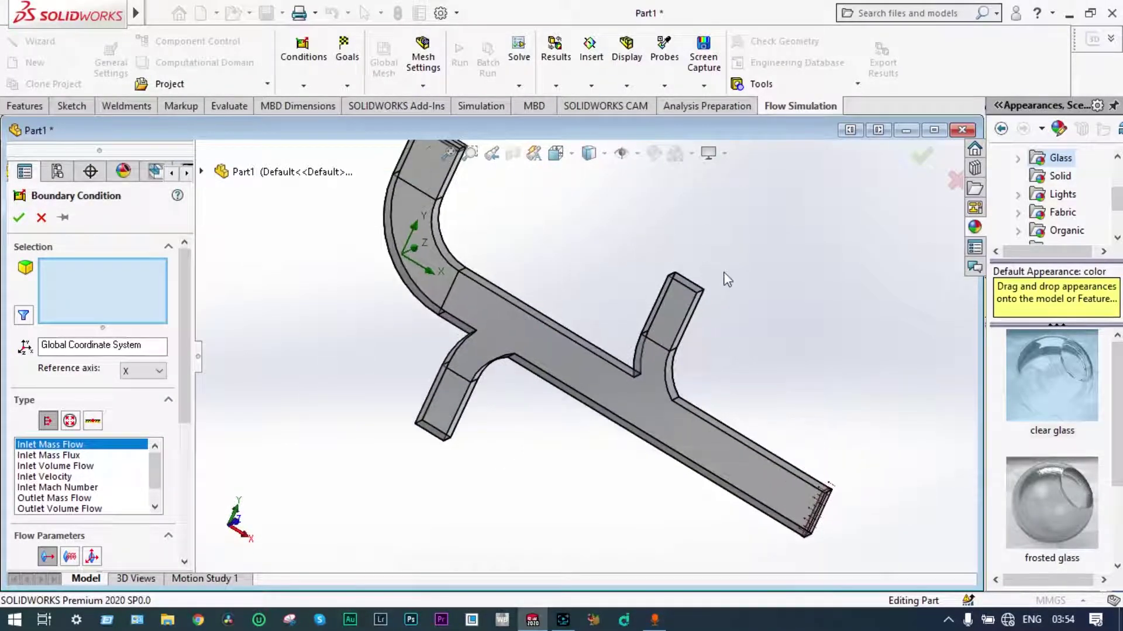
{"action": "middle_click_drag", "start_coordinate": [702, 306], "coordinate": [677, 298]}
{"action": "left_click", "coordinate": [623, 328]}
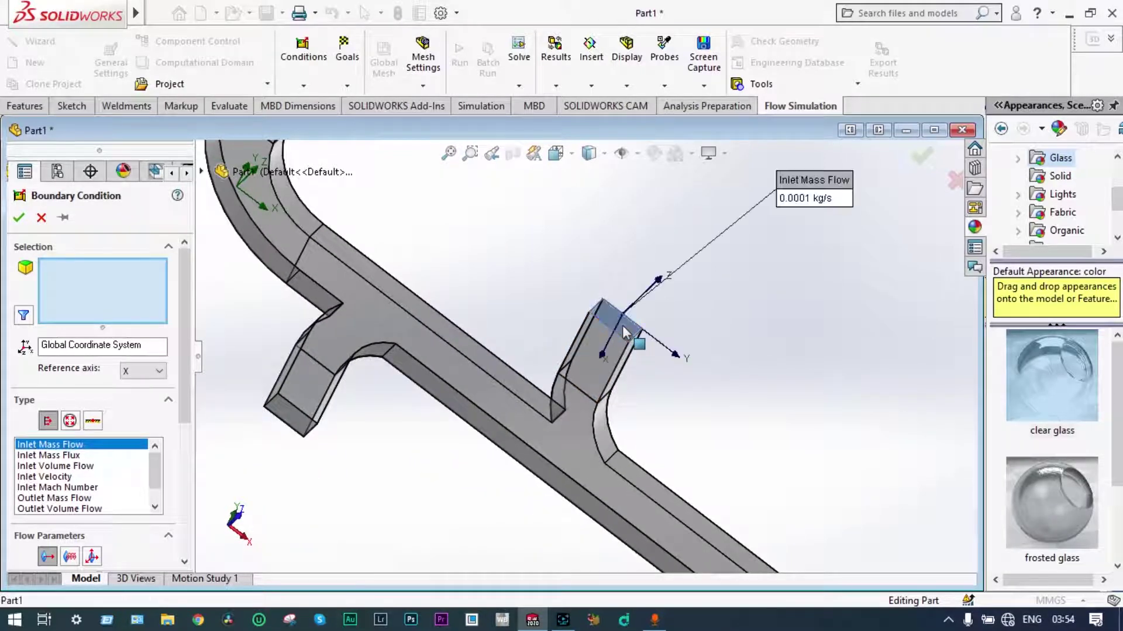
{"action": "left_click", "coordinate": [69, 420]}
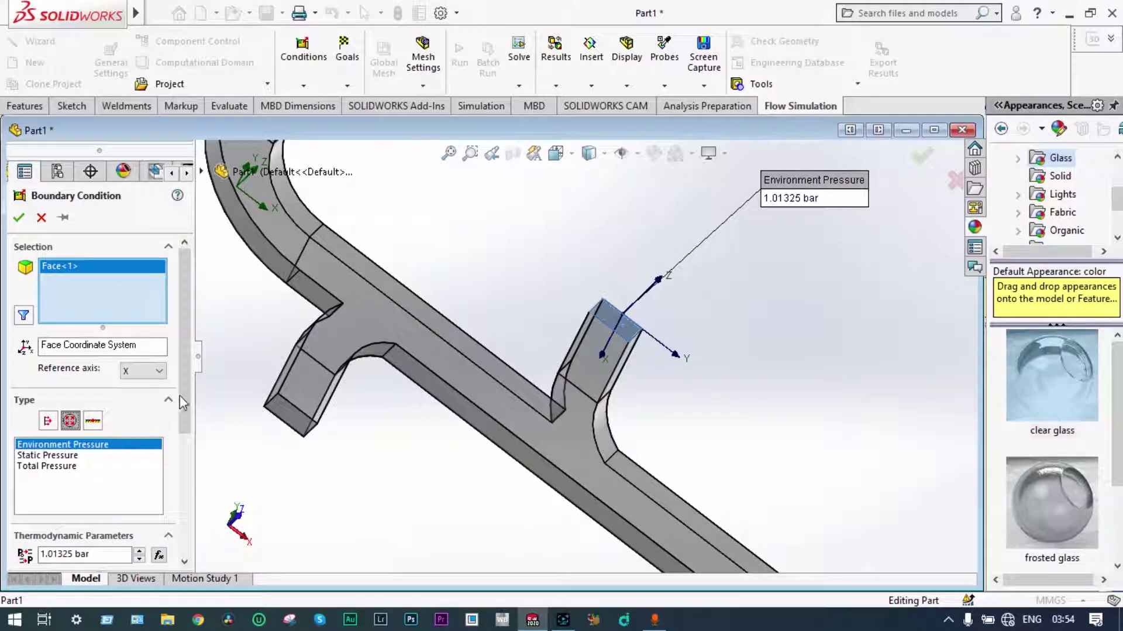
{"action": "mouse_move", "coordinate": [180, 395]}
{"action": "left_mouse_down"}
{"action": "mouse_move", "coordinate": [180, 412]}
{"action": "mouse_move", "coordinate": [176, 399]}
{"action": "left_mouse_up"}
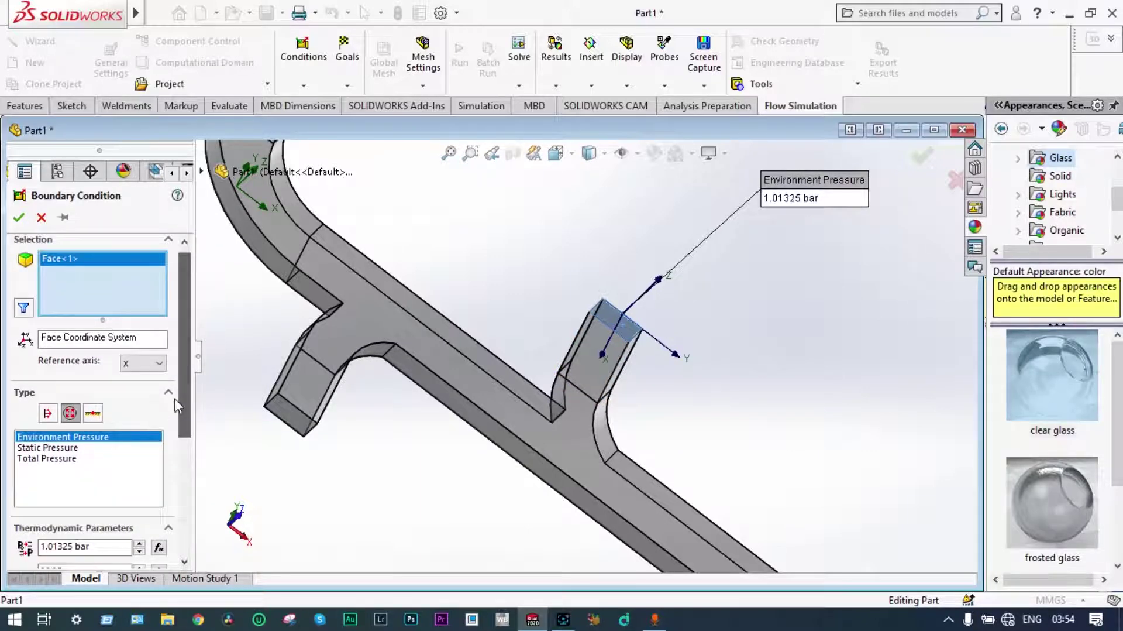
{"action": "left_click", "coordinate": [19, 220]}
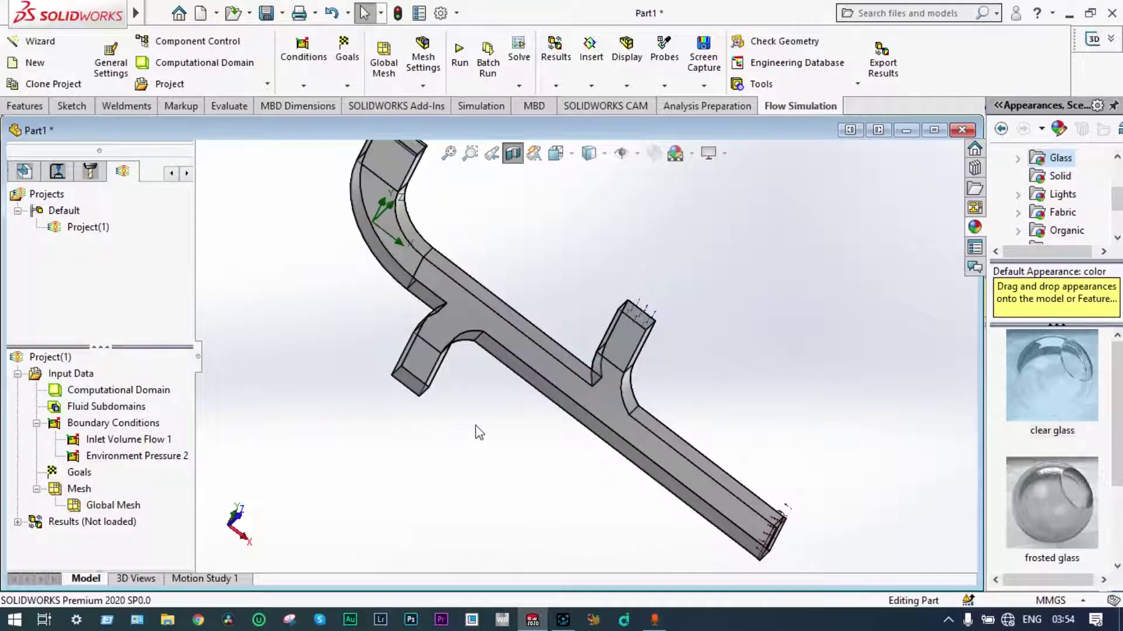
Apply an Environment Pressure boundary condition of 1.01325 bar to the inner lid face of the side branch nearest the bend.
{"action": "middle_click_drag", "start_coordinate": [476, 431], "coordinate": [396, 529]}
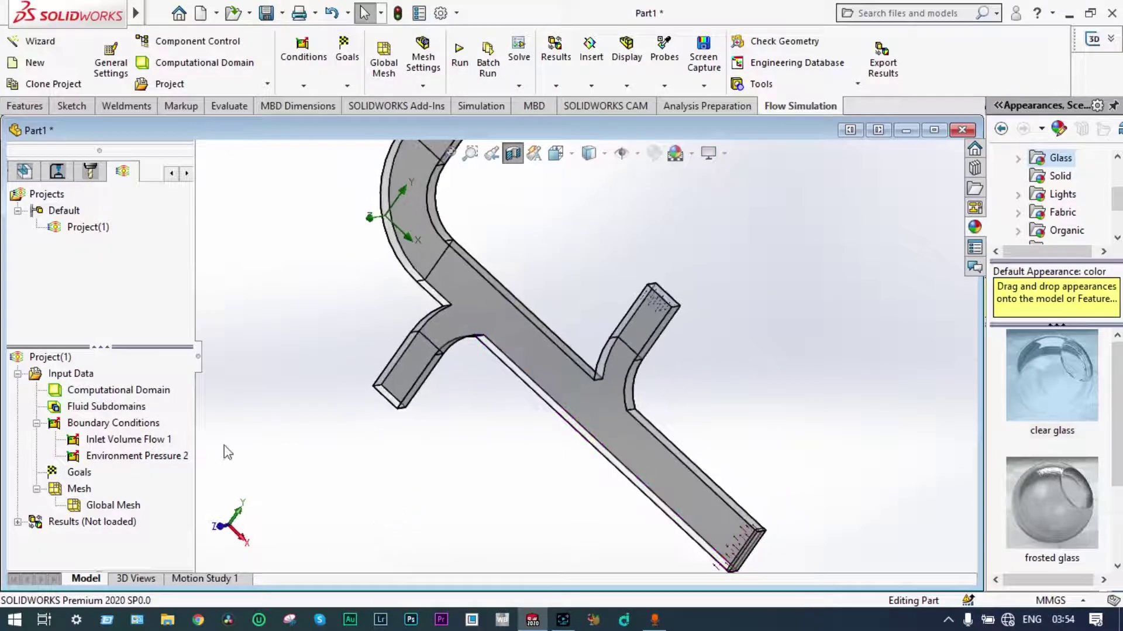
{"action": "right_click", "coordinate": [139, 423]}
{"action": "left_click", "coordinate": [176, 436]}
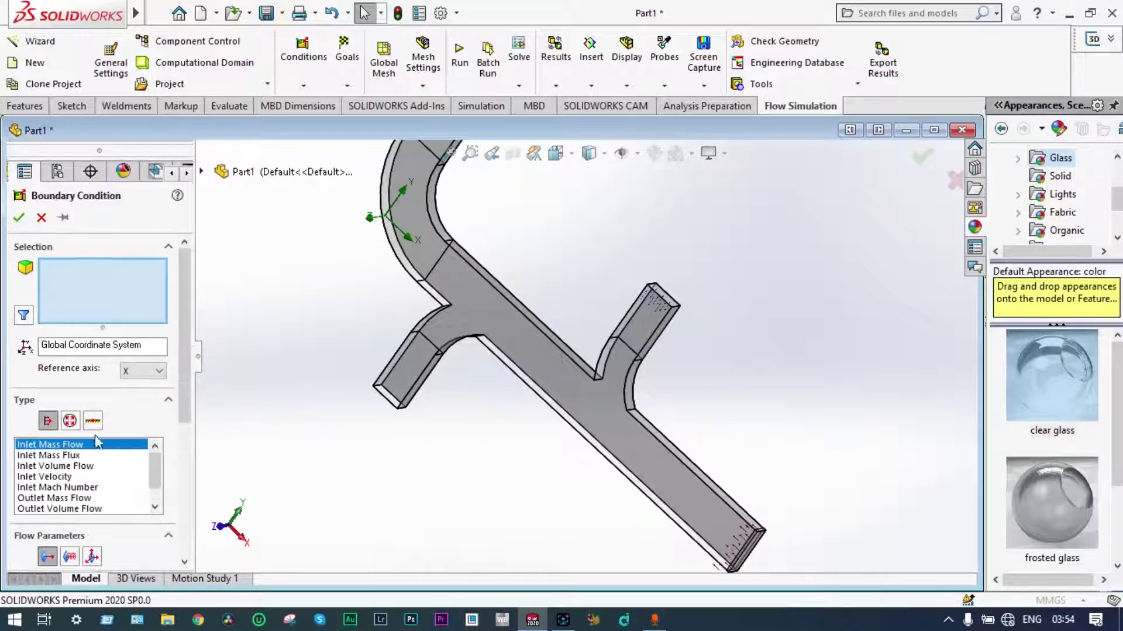
{"action": "left_click", "coordinate": [70, 420]}
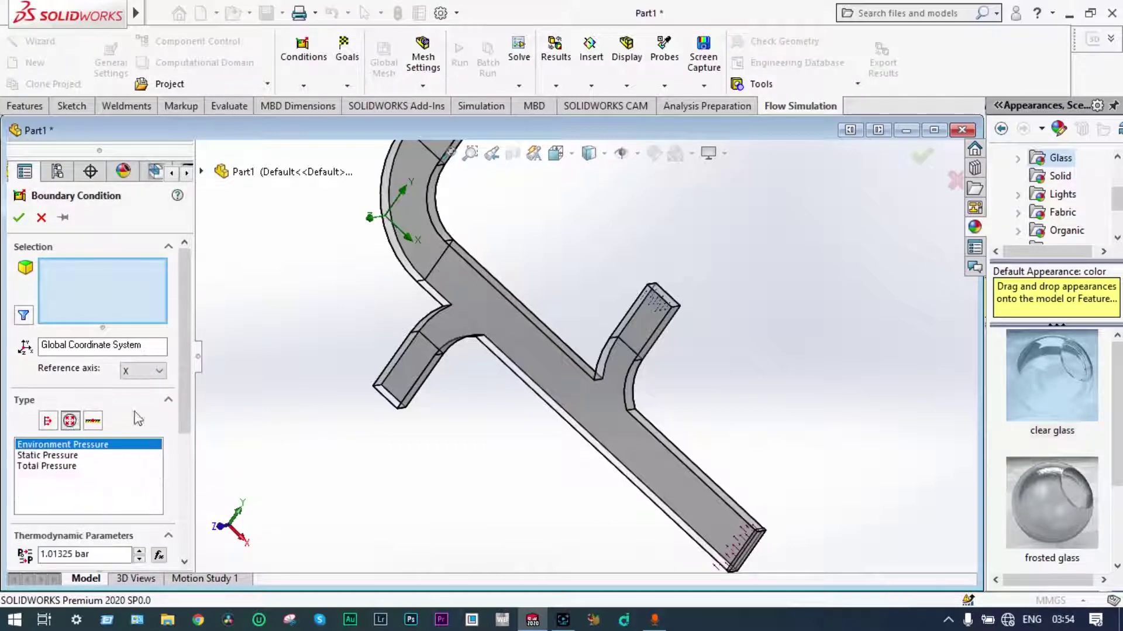
{"action": "middle_click_drag", "start_coordinate": [536, 416], "coordinate": [541, 526]}
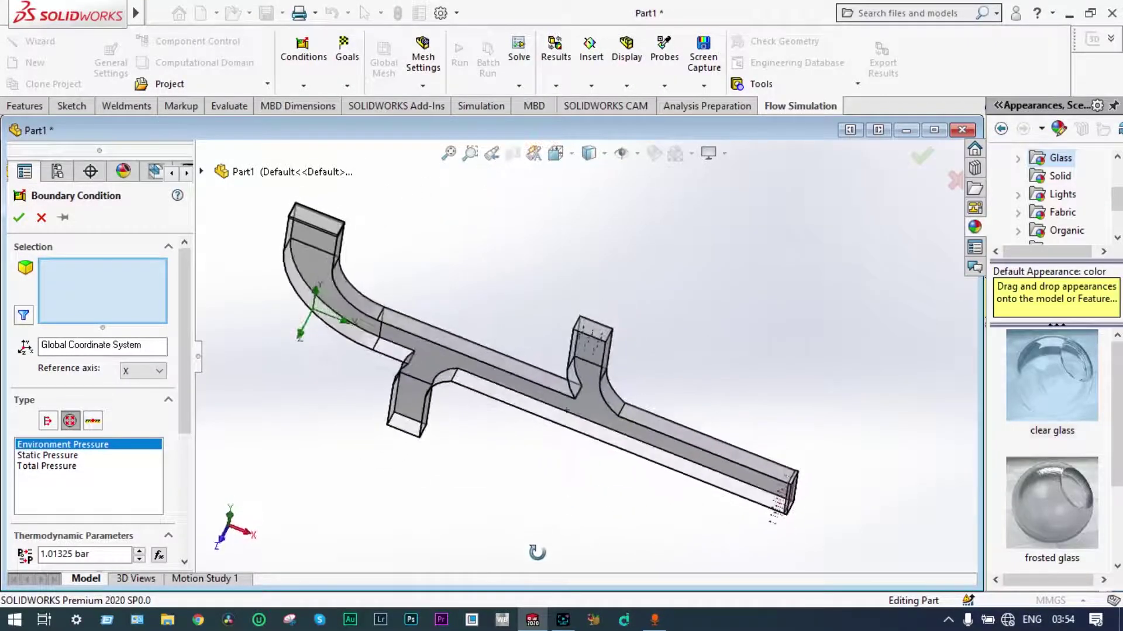
{"action": "scroll", "coordinate": [414, 433], "scroll_direction": "down", "scroll_amount": 3}
{"action": "scroll", "coordinate": [515, 391], "scroll_direction": "down", "scroll_amount": 2}
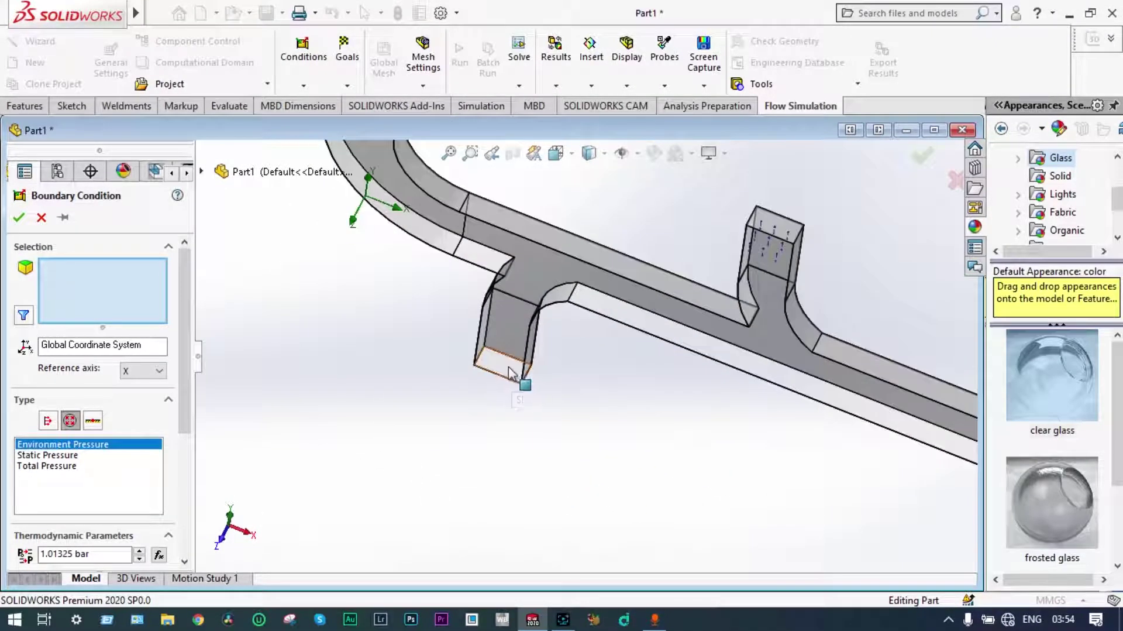
{"action": "left_click", "coordinate": [507, 370]}
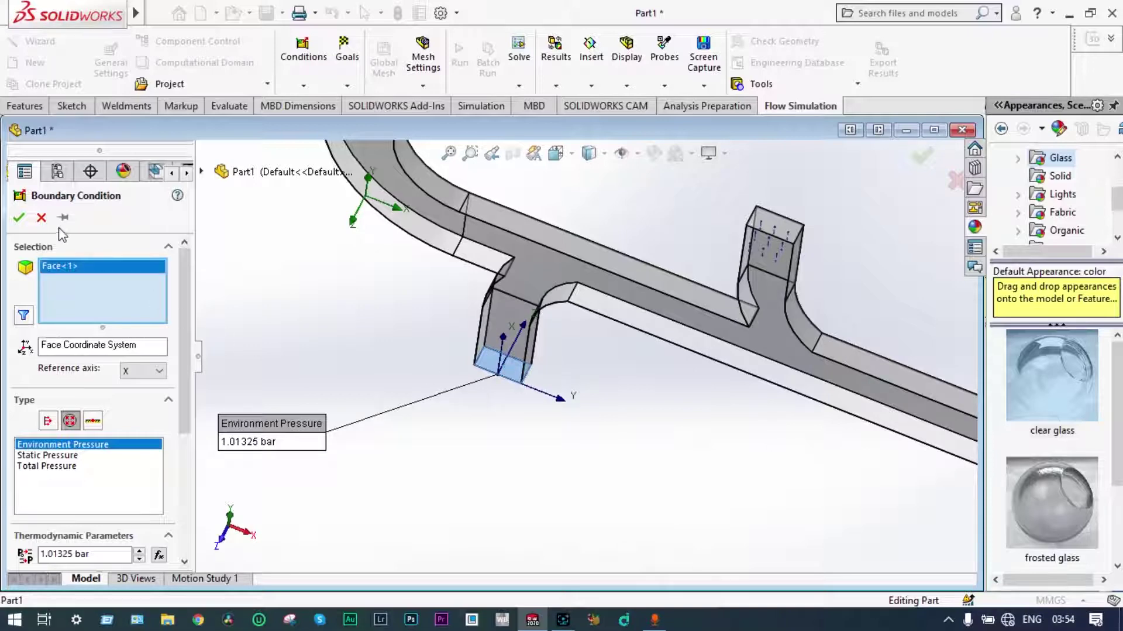
{"action": "left_click", "coordinate": [20, 219]}
{"action": "key", "text": "f"}
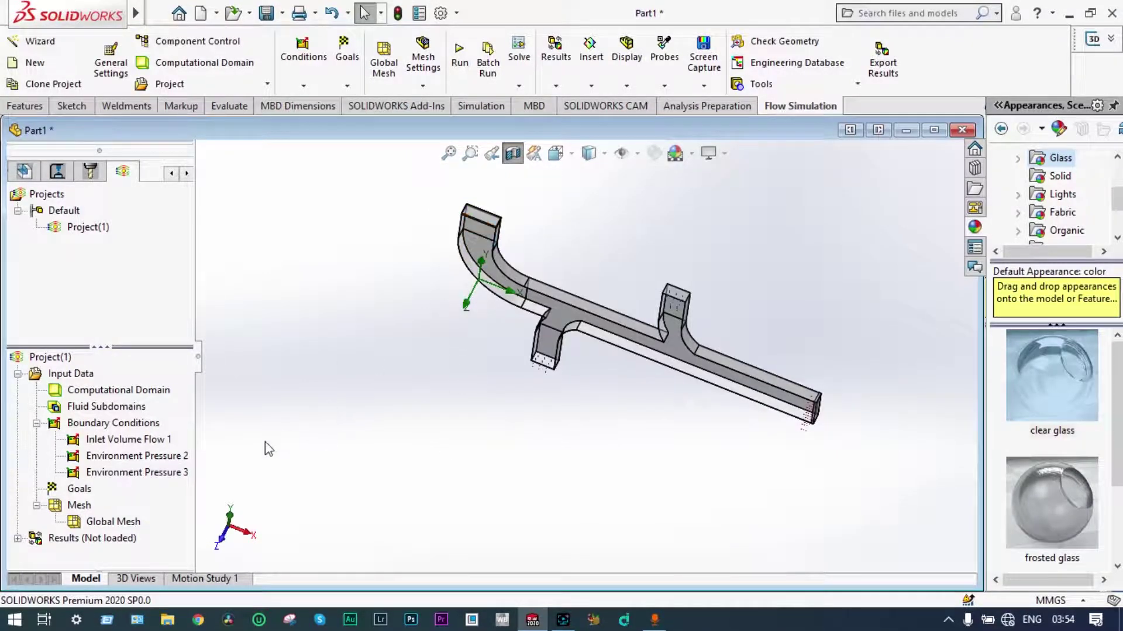
Apply an Environment Pressure boundary condition of 1.01325 bar to the inner lid face at the curved end of the main duct.
{"action": "right_click", "coordinate": [134, 431]}
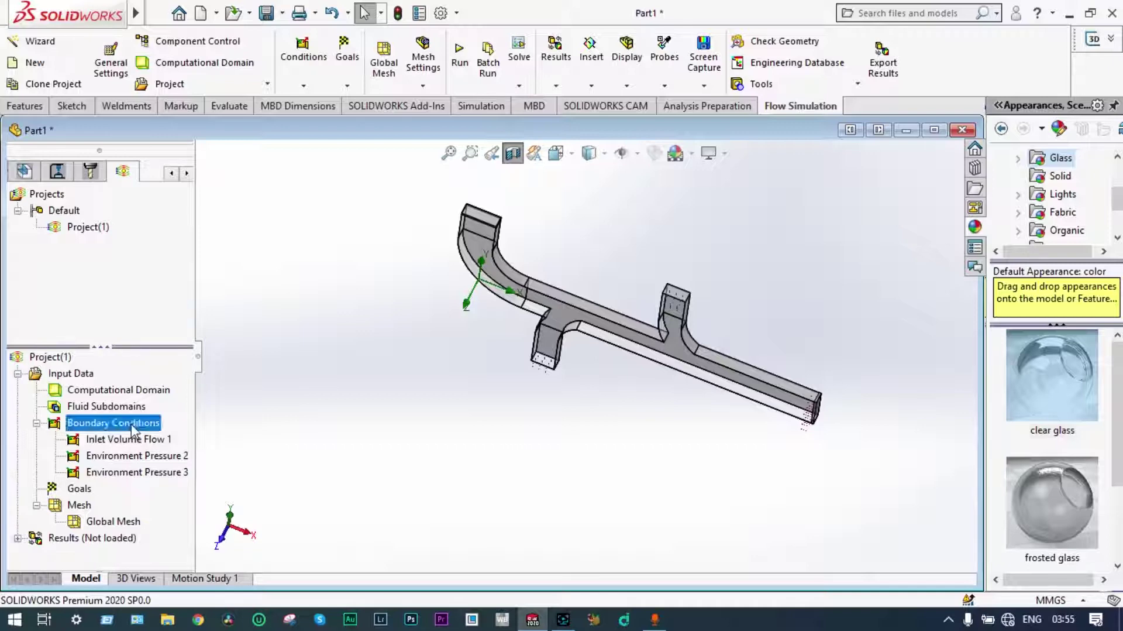
{"action": "left_click", "coordinate": [165, 437]}
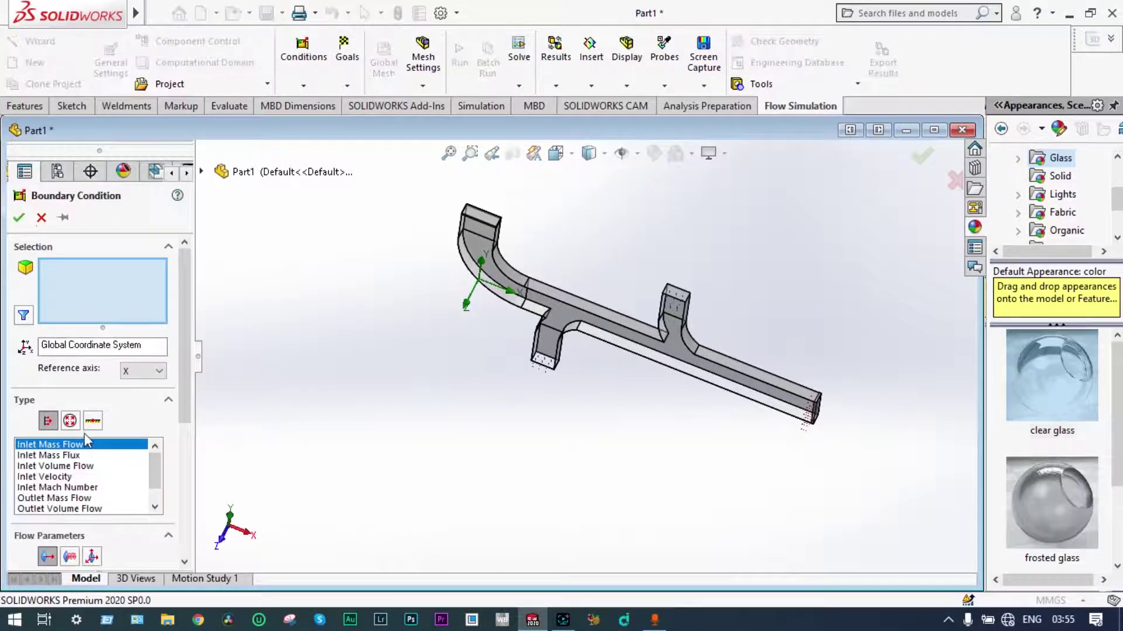
{"action": "left_click", "coordinate": [70, 422]}
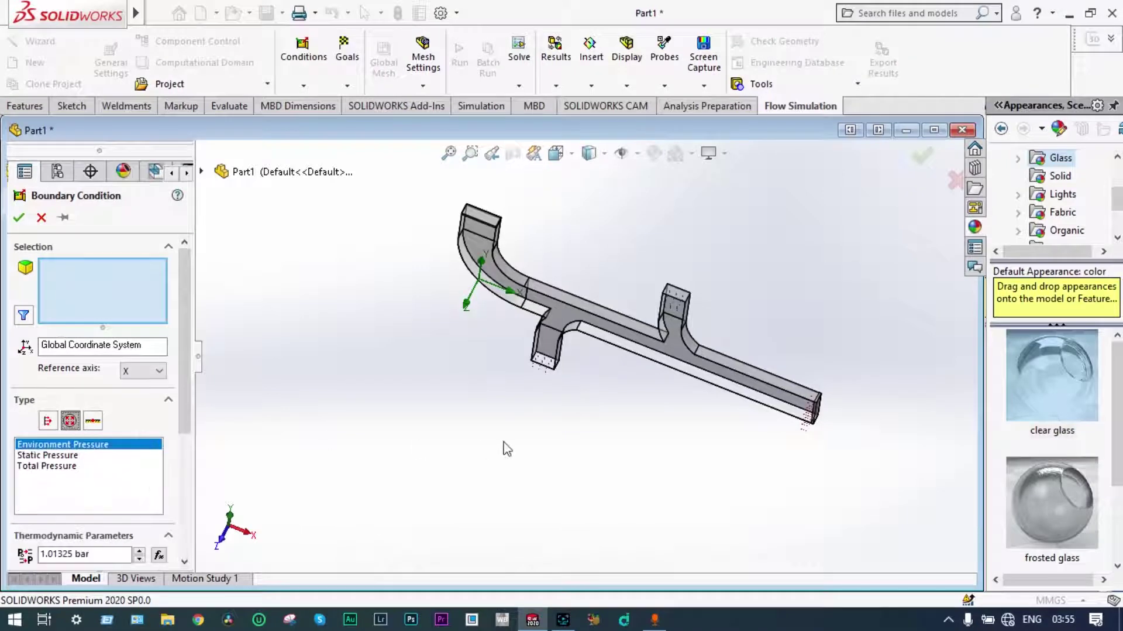
{"action": "middle_click_drag", "start_coordinate": [469, 368], "coordinate": [576, 178]}
{"action": "scroll", "coordinate": [578, 186], "scroll_direction": "up", "scroll_amount": 5}
{"action": "scroll", "coordinate": [588, 316], "scroll_direction": "down", "scroll_amount": 10}
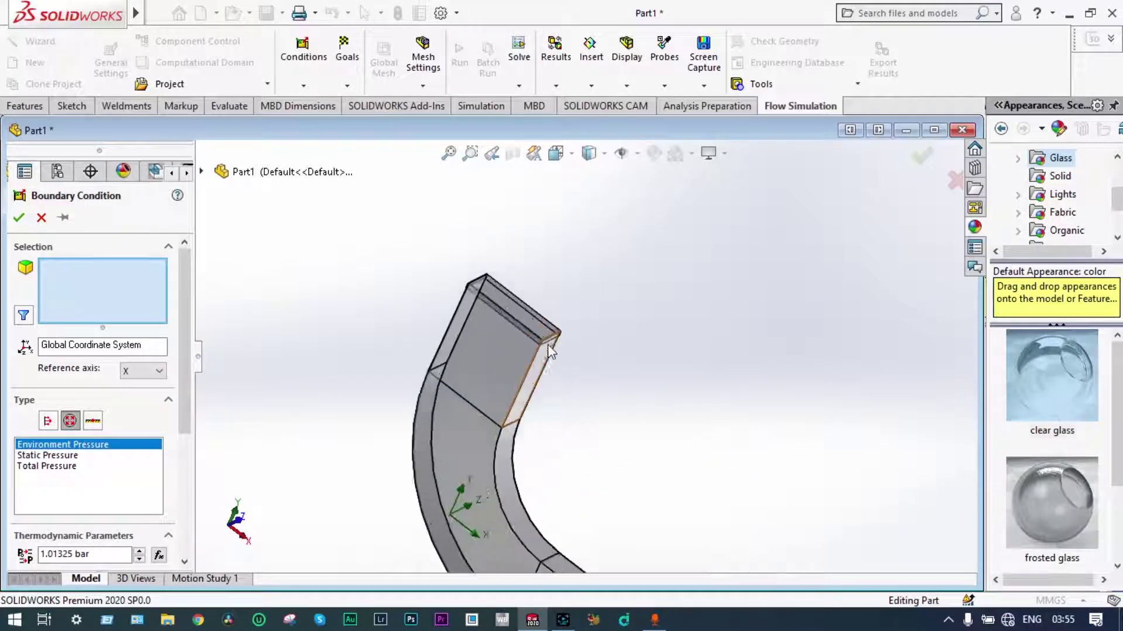
{"action": "middle_click_drag", "start_coordinate": [549, 350], "coordinate": [540, 320]}
{"action": "middle_click_drag", "start_coordinate": [614, 313], "coordinate": [640, 275]}
{"action": "left_click", "coordinate": [511, 297]}
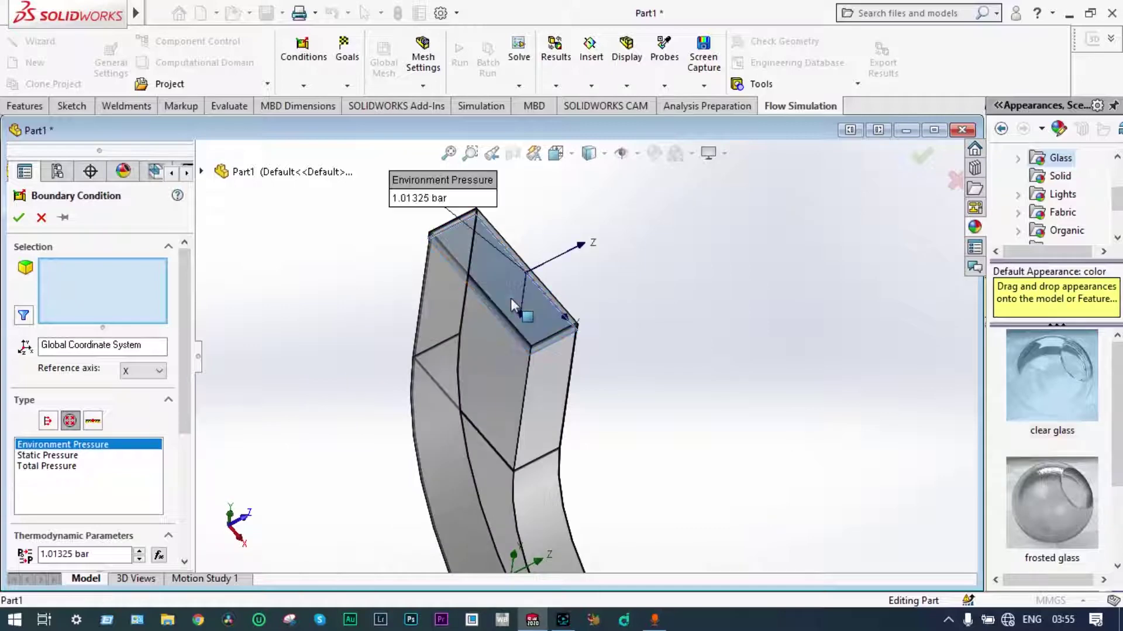
{"action": "left_click", "coordinate": [19, 217]}
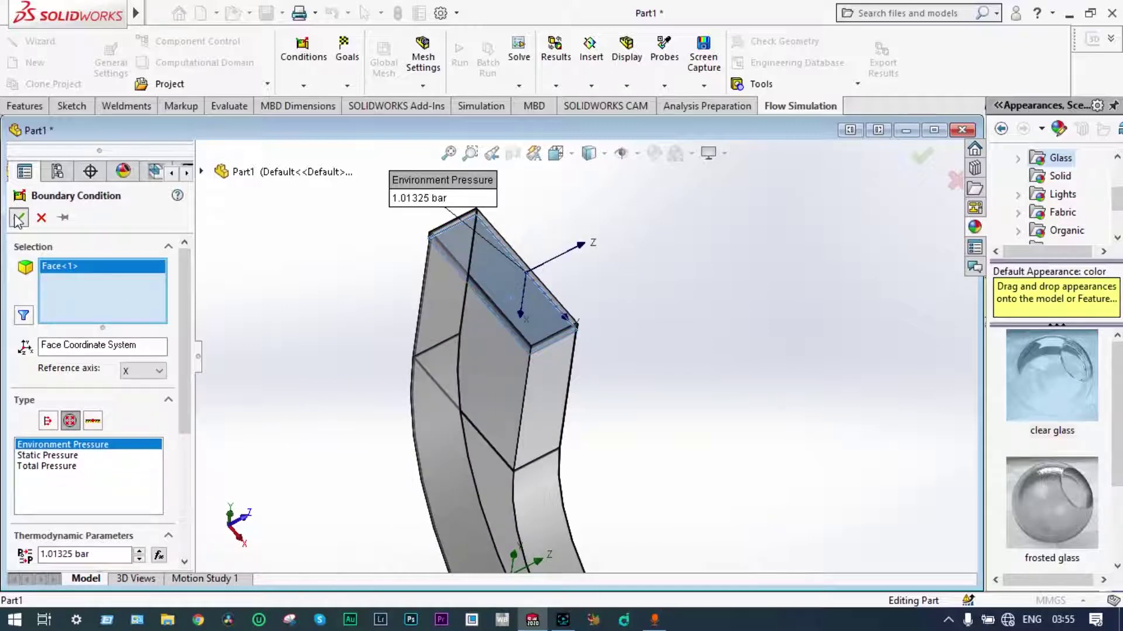
Turn off the section view and look over the whole duct with its inlet and three outlets.
{"action": "scroll", "coordinate": [697, 354], "scroll_direction": "up", "scroll_amount": 6}
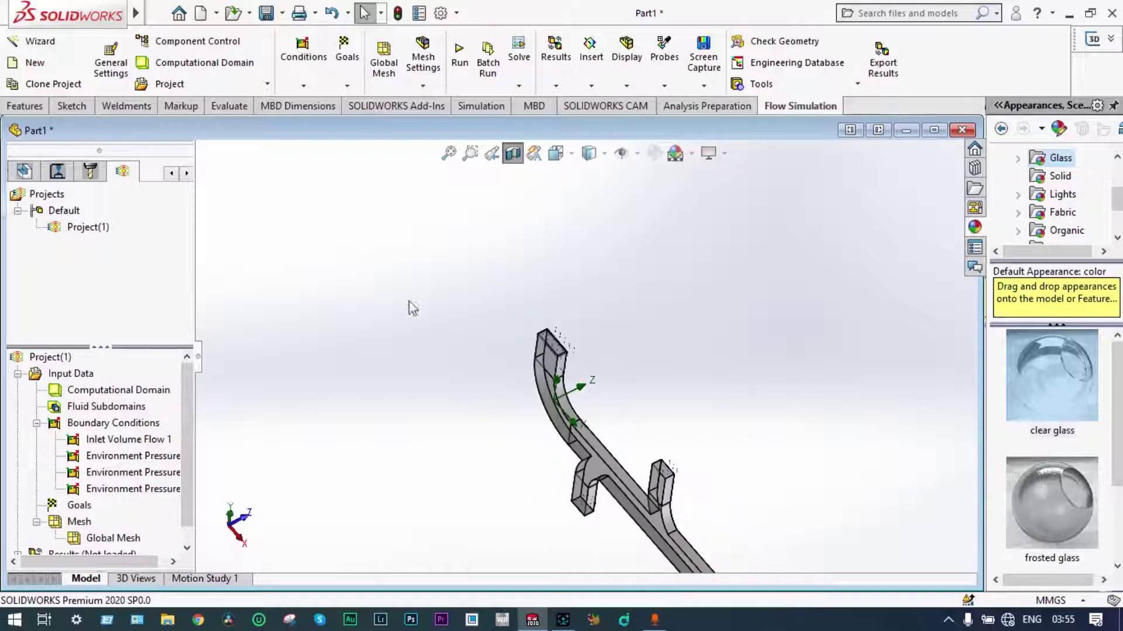
{"action": "scroll", "coordinate": [601, 321], "scroll_direction": "up", "scroll_amount": 3}
{"action": "middle_click_drag", "start_coordinate": [831, 391], "coordinate": [769, 506]}
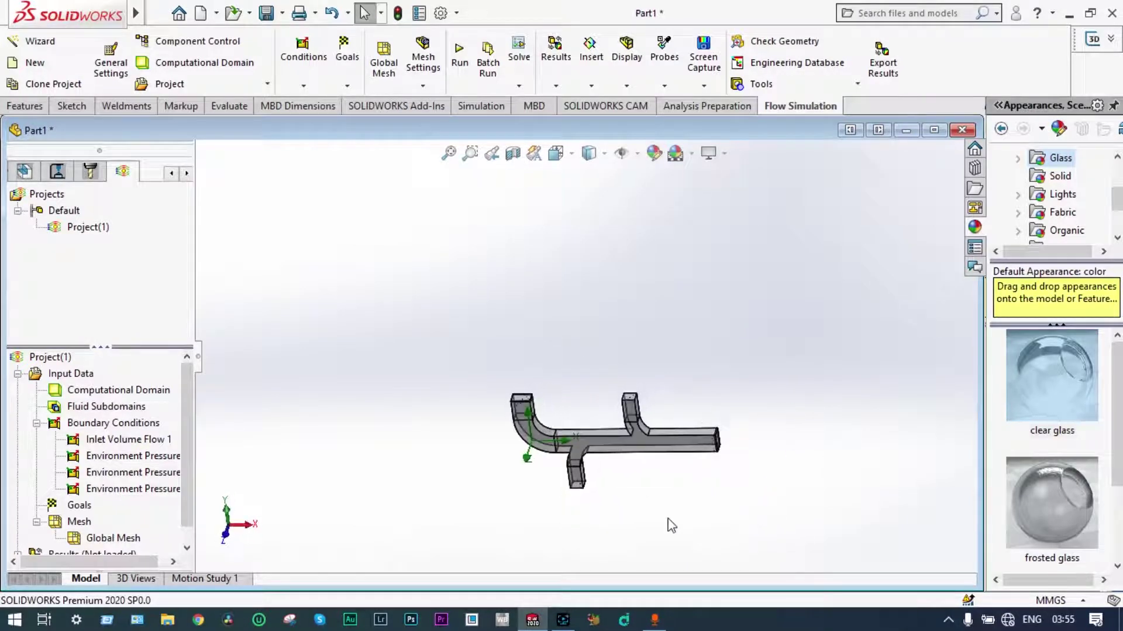
{"action": "scroll", "coordinate": [668, 520], "scroll_direction": "down", "scroll_amount": 1}
{"action": "scroll", "coordinate": [607, 471], "scroll_direction": "up", "scroll_amount": 2}
{"action": "scroll", "coordinate": [555, 431], "scroll_direction": "down", "scroll_amount": 1}
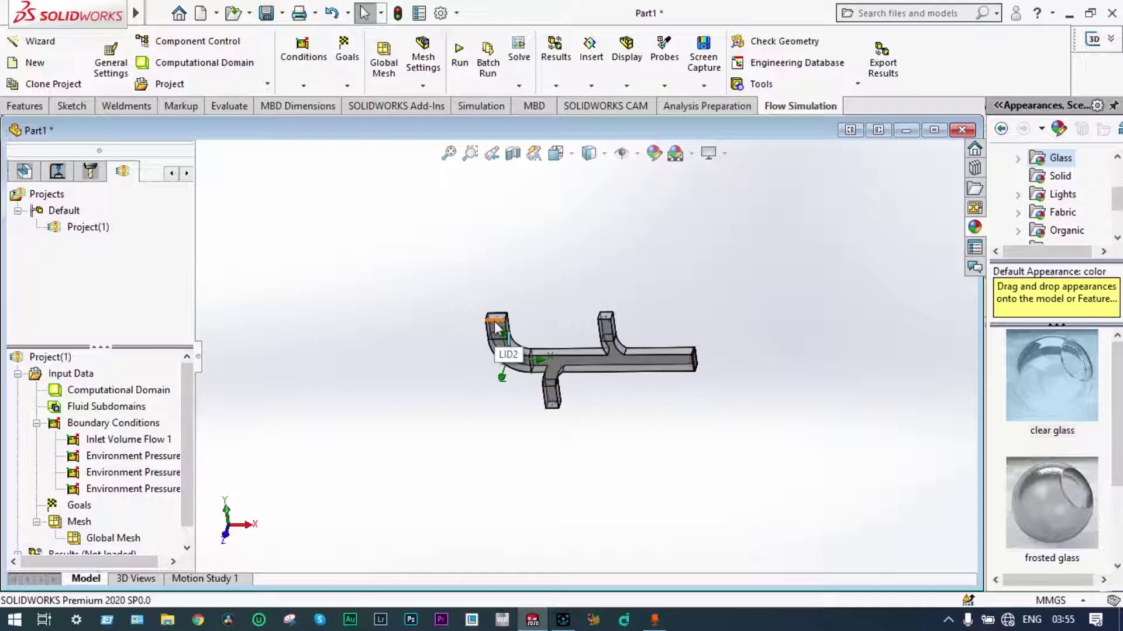
{"action": "scroll", "coordinate": [496, 351], "scroll_direction": "down", "scroll_amount": 5}
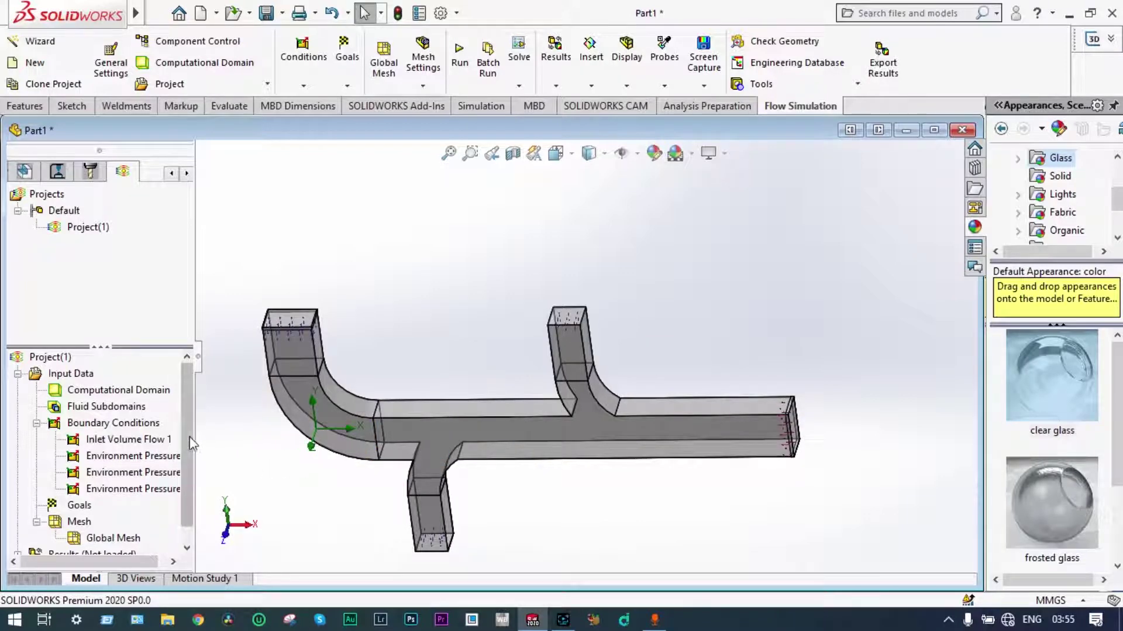
Insert a Volume Flow Rate surface goal on the inner lid face of the side branch nearest the inlet.
{"action": "scroll", "coordinate": [180, 467], "scroll_direction": "down", "scroll_amount": 1}
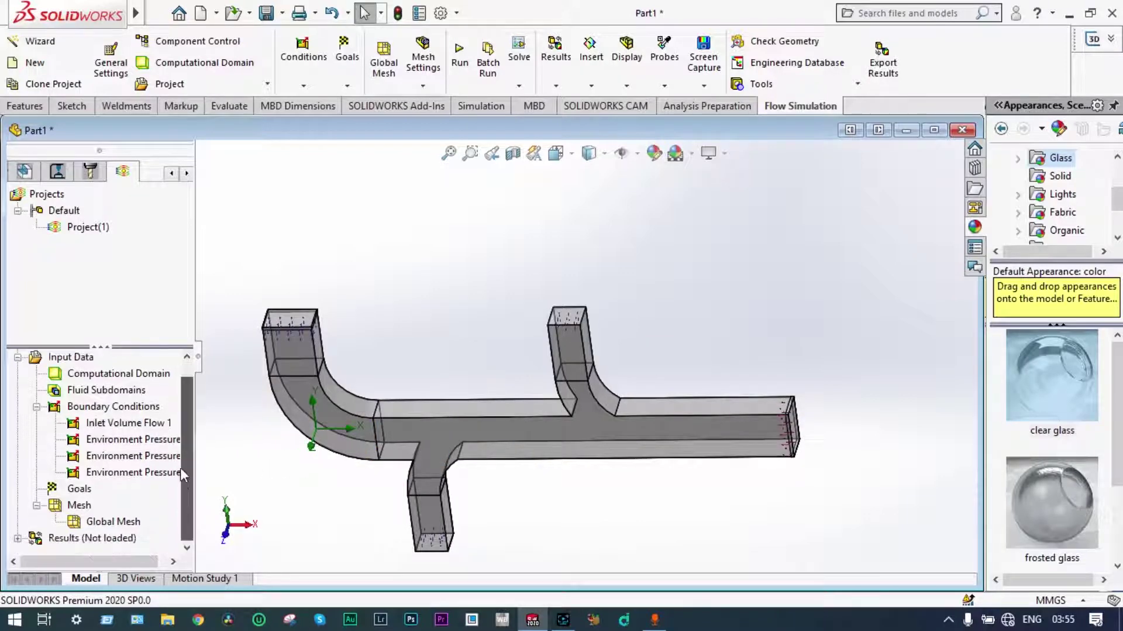
{"action": "right_click", "coordinate": [86, 490]}
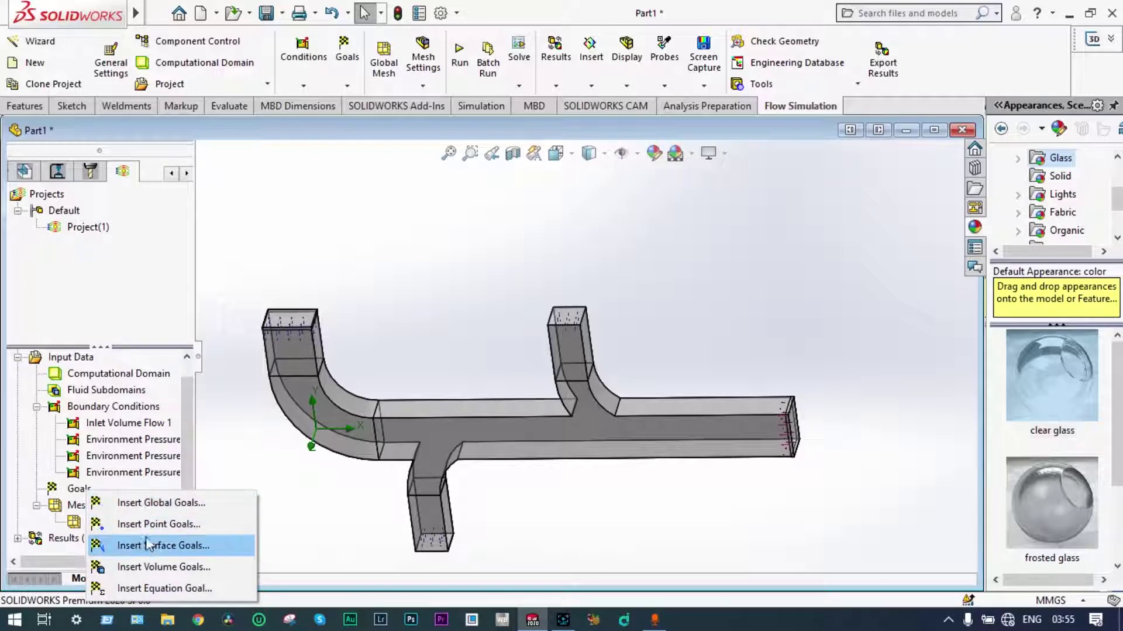
{"action": "left_click", "coordinate": [153, 546]}
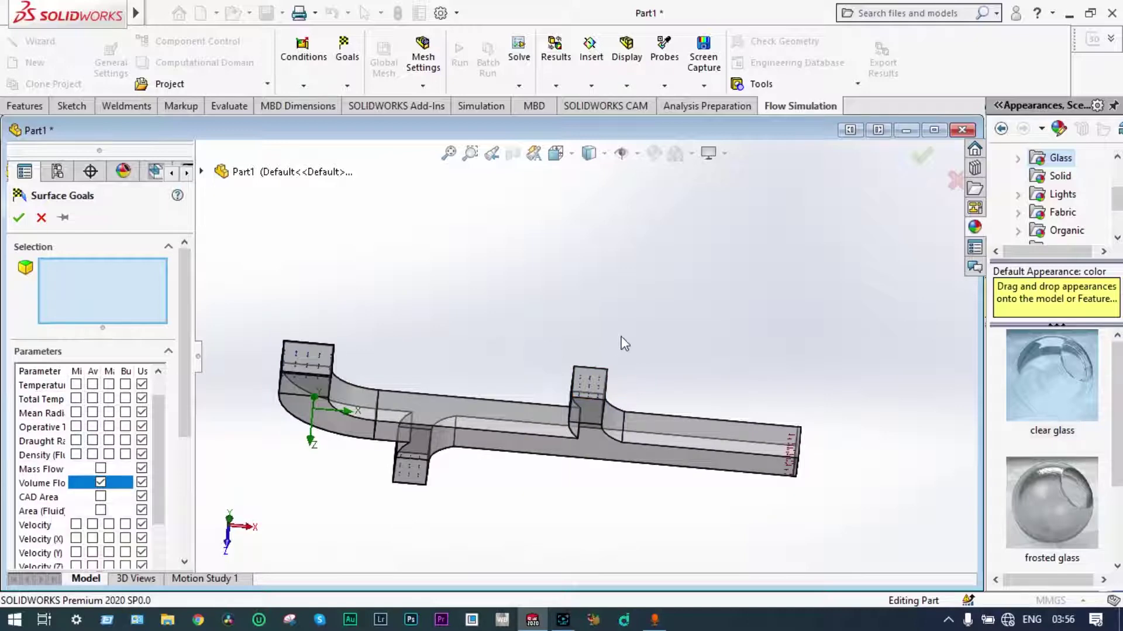
{"action": "middle_click_drag", "start_coordinate": [622, 339], "coordinate": [618, 358]}
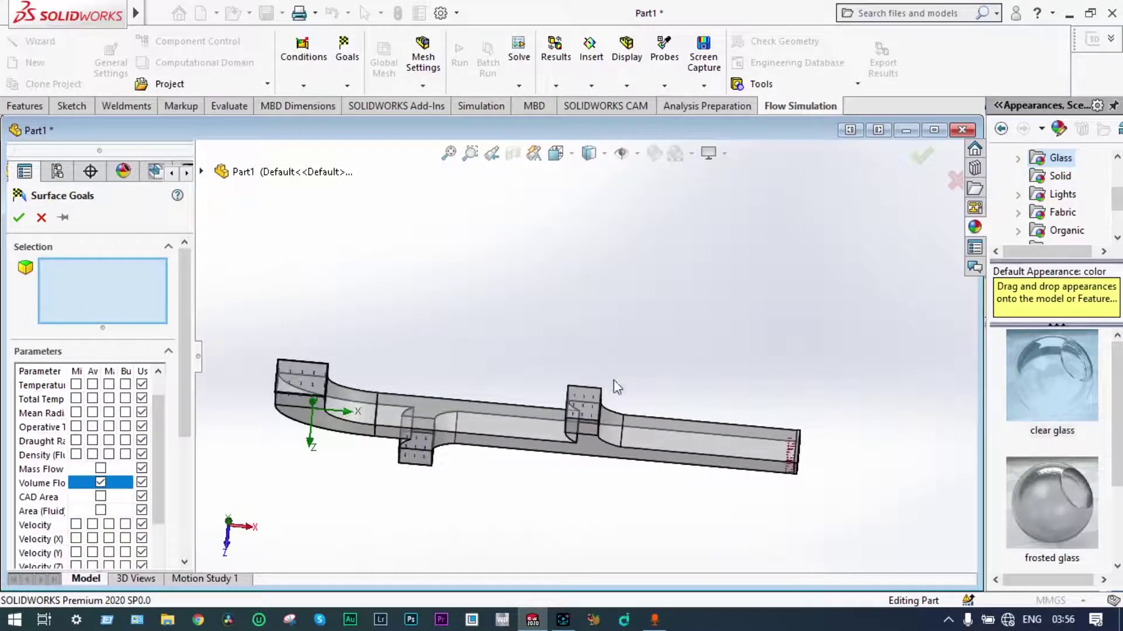
{"action": "right_click", "coordinate": [582, 391]}
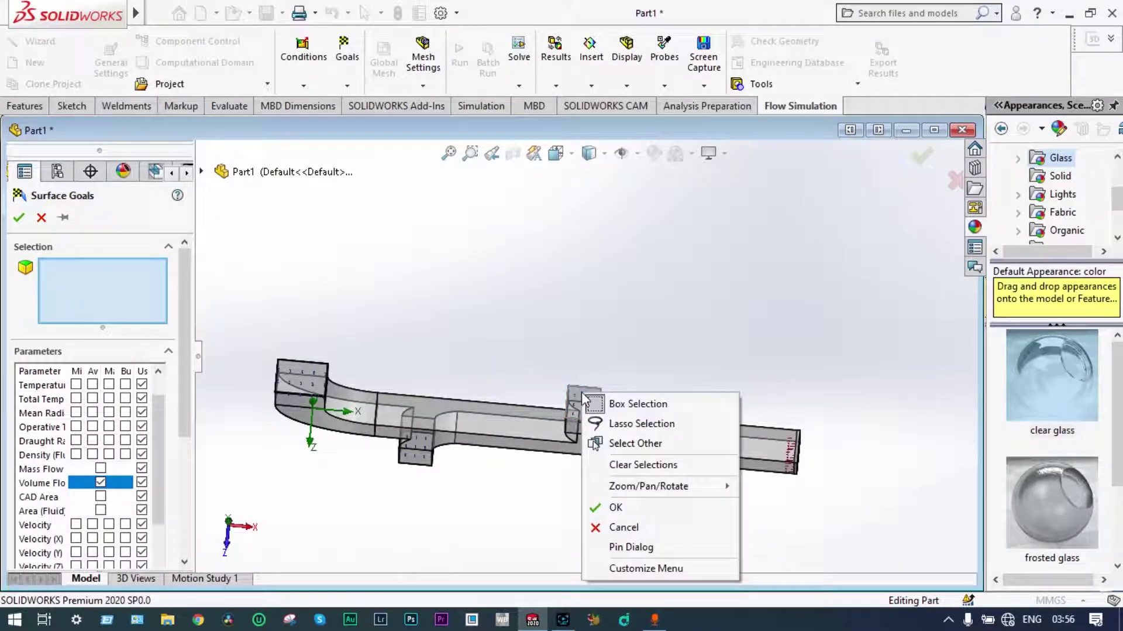
{"action": "left_click", "coordinate": [622, 443]}
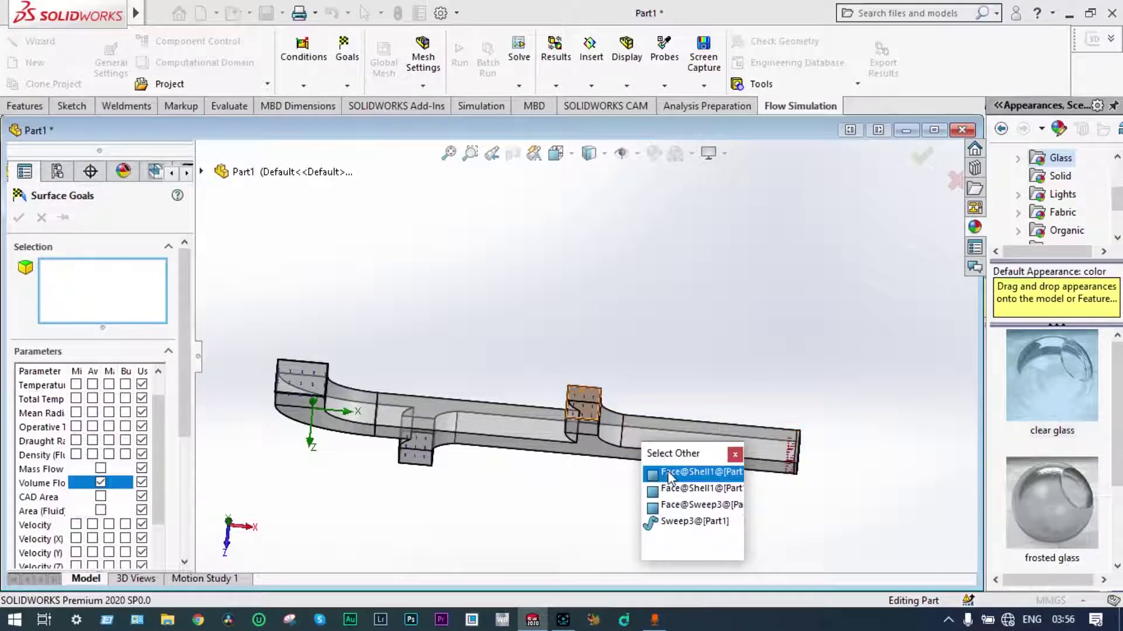
{"action": "left_click", "coordinate": [670, 477]}
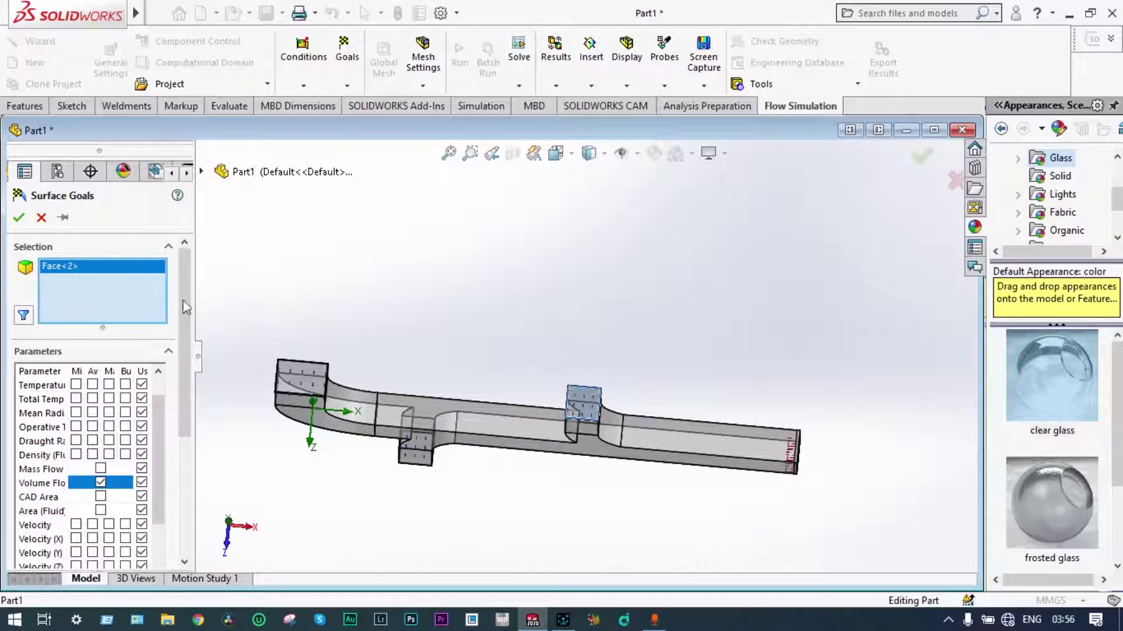
{"action": "left_click", "coordinate": [19, 217]}
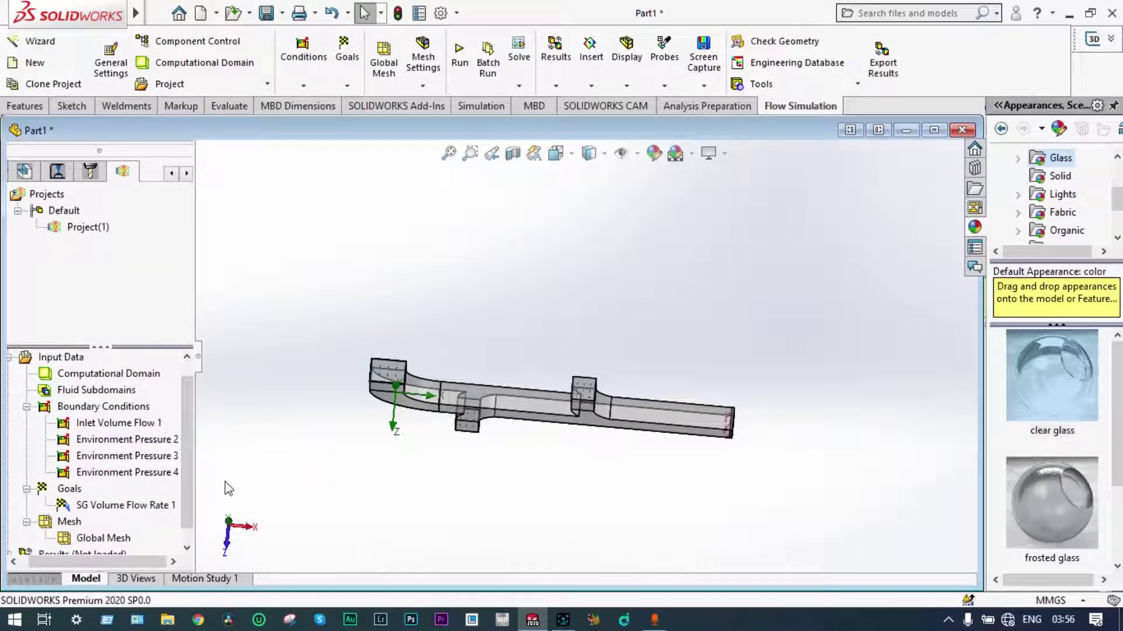
Rename the volume flow rate surface goal as "SG Volume Flow Rate at 1st exit".
{"action": "right_click", "coordinate": [135, 507]}
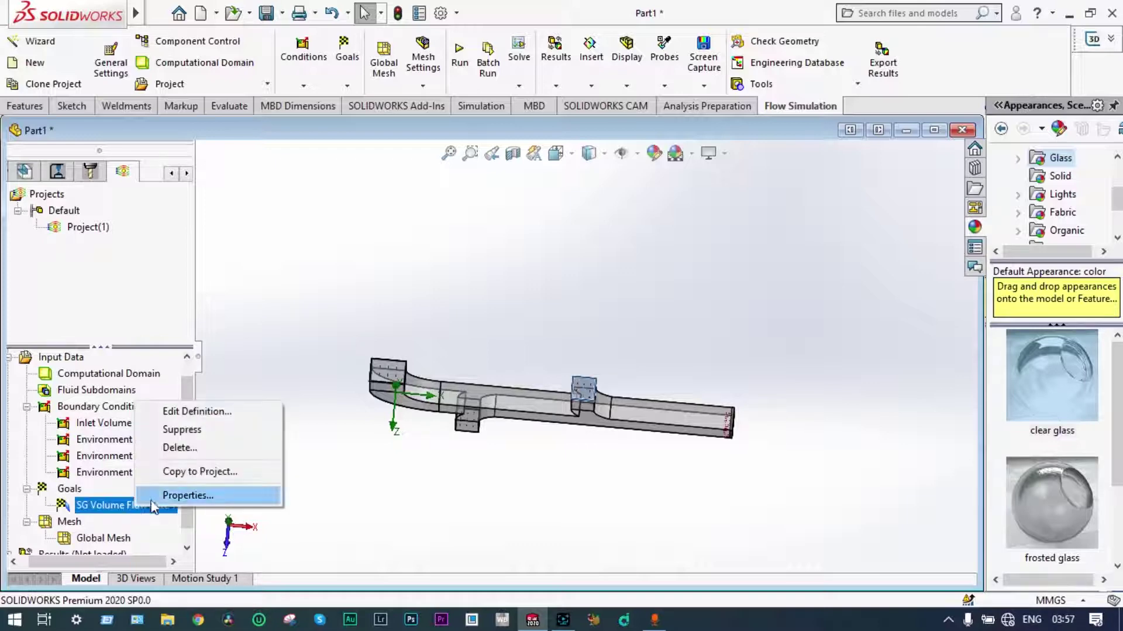
{"action": "left_click", "coordinate": [125, 507]}
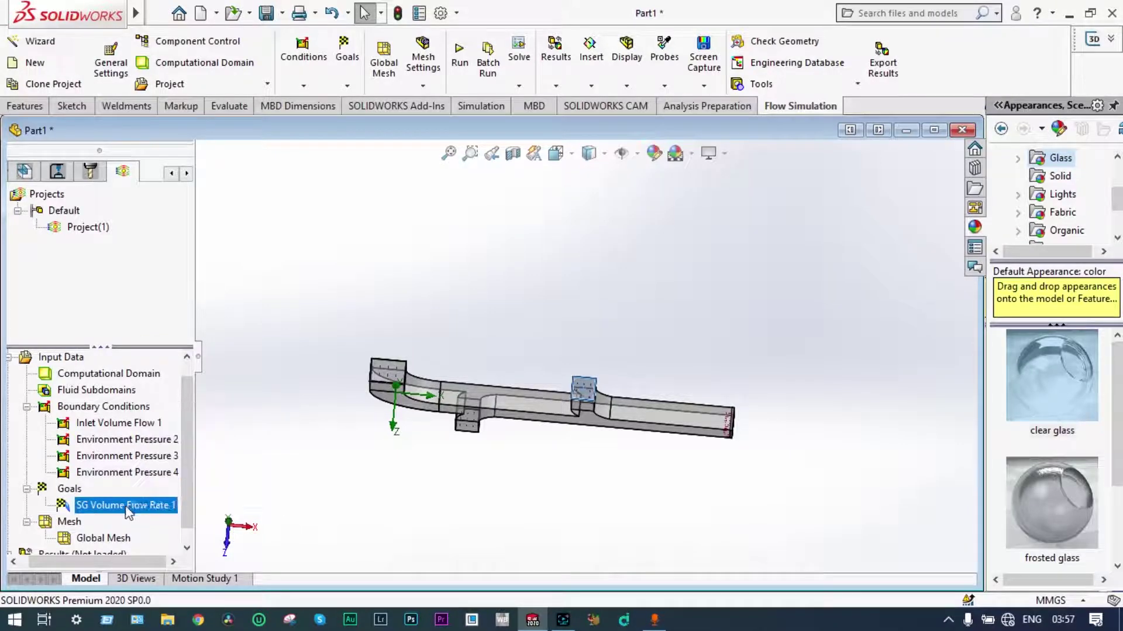
{"action": "left_click", "coordinate": [174, 501]}
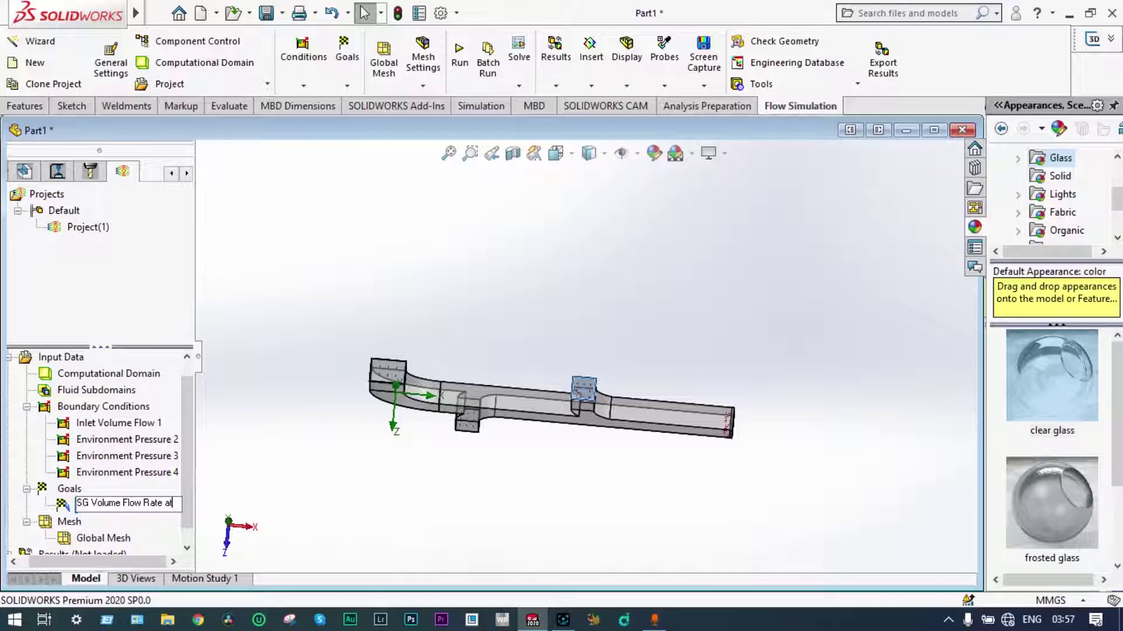
{"action": "type", "text": "1st exi"}
{"action": "left_click", "coordinate": [229, 502]}
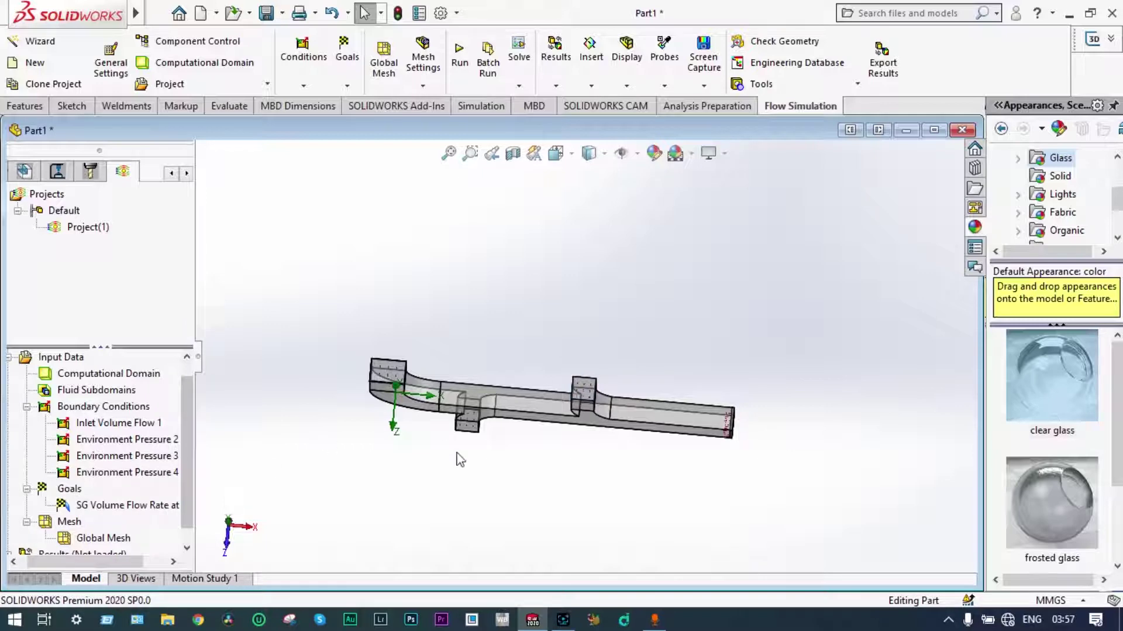
Insert a Volume Flow Rate surface goal on the inner lid face of the side branch nearest the curved end.
{"action": "key", "text": "ctrl+7"}
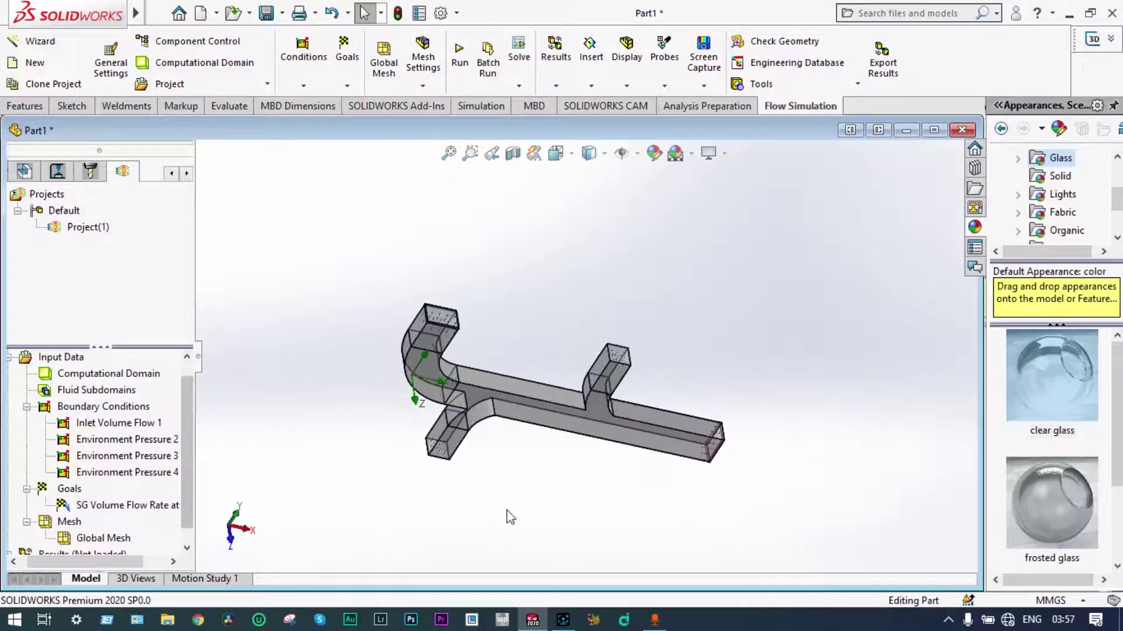
{"action": "middle_click_drag", "start_coordinate": [510, 517], "coordinate": [519, 426]}
{"action": "middle_click_drag", "start_coordinate": [509, 519], "coordinate": [525, 445]}
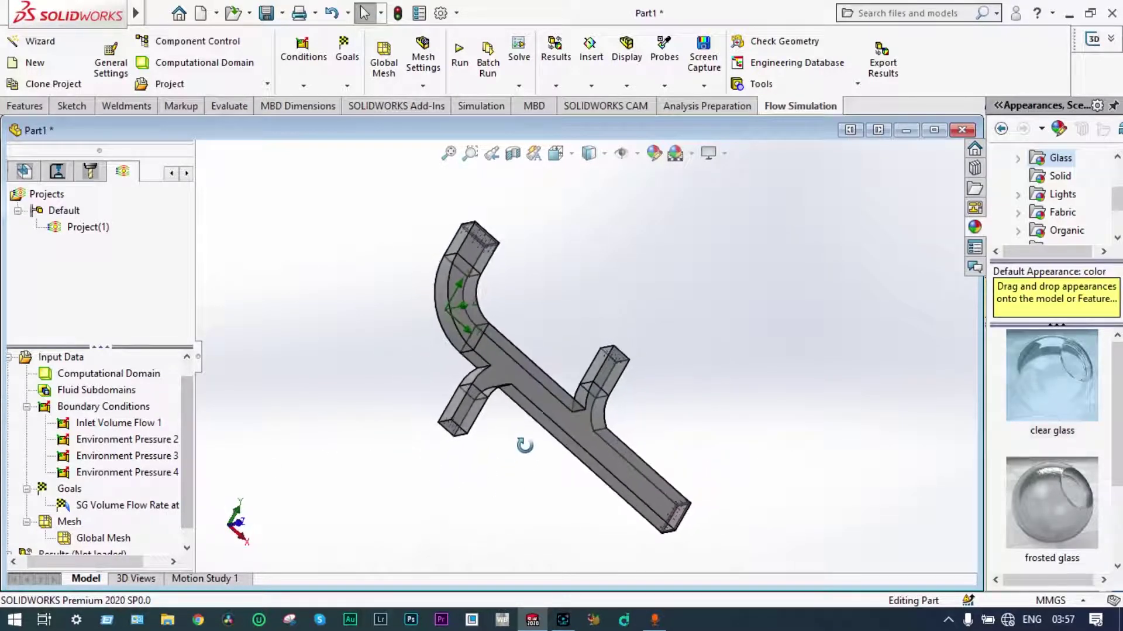
{"action": "scroll", "coordinate": [190, 444], "scroll_direction": "down", "scroll_amount": 1}
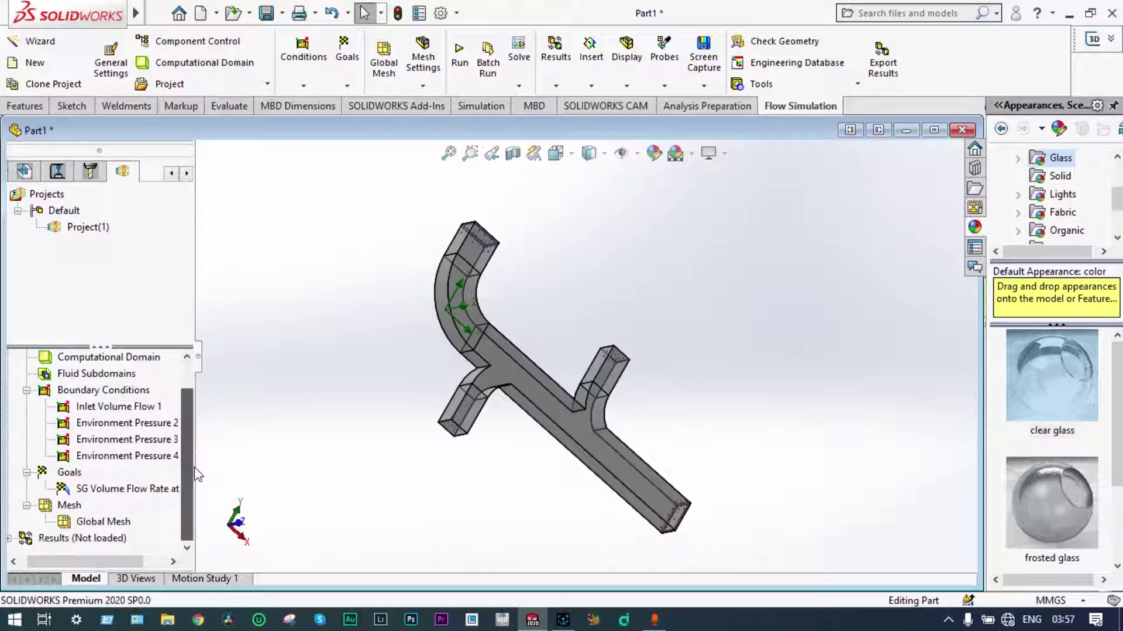
{"action": "left_click", "coordinate": [70, 472]}
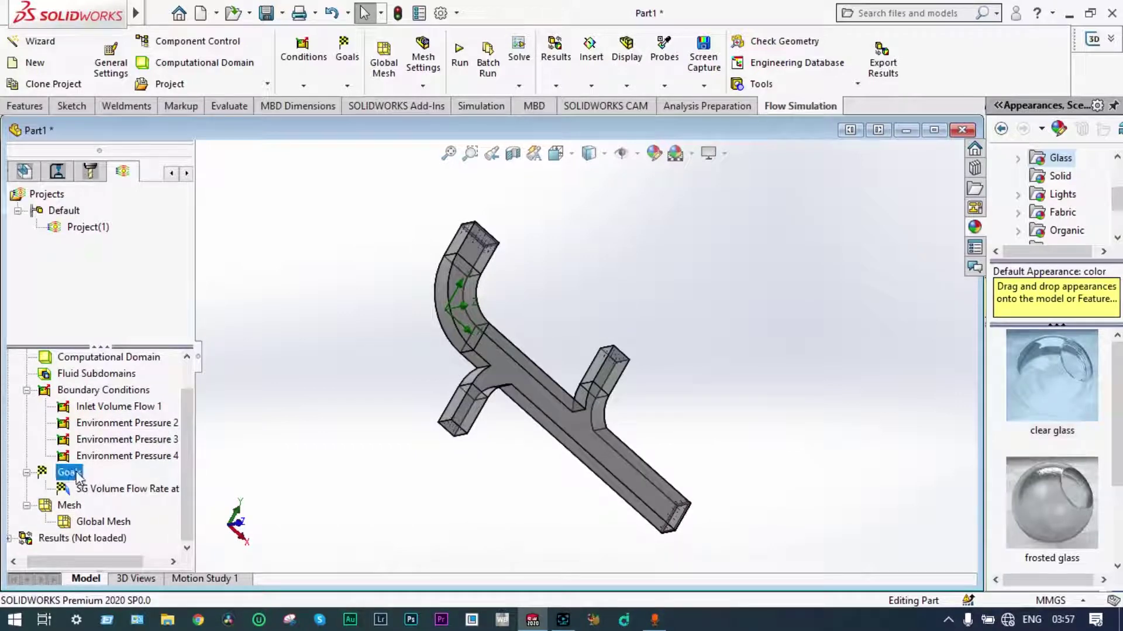
{"action": "right_click", "coordinate": [78, 474]}
{"action": "left_click", "coordinate": [130, 527]}
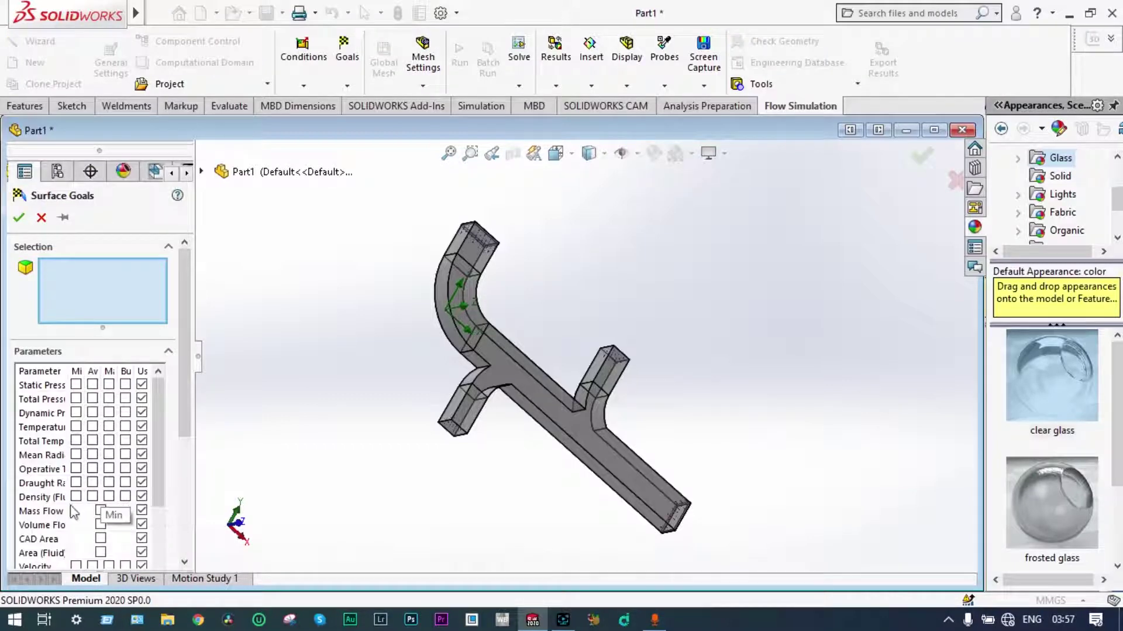
{"action": "left_click", "coordinate": [101, 524]}
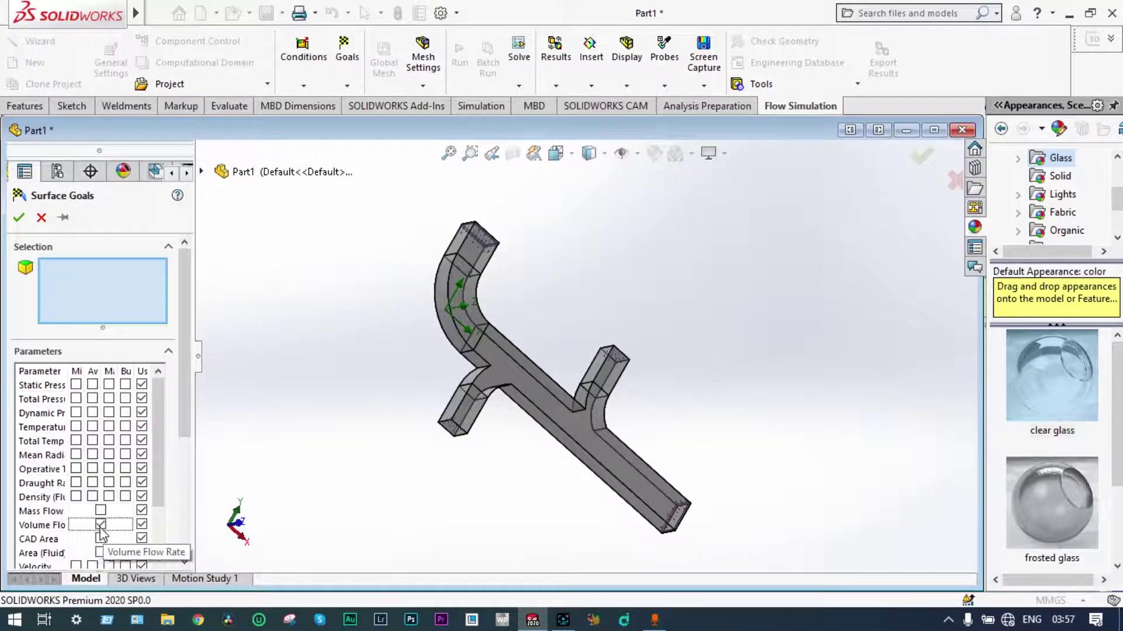
{"action": "middle_click_drag", "start_coordinate": [494, 576], "coordinate": [512, 444]}
{"action": "scroll", "coordinate": [526, 391], "scroll_direction": "down", "scroll_amount": 6}
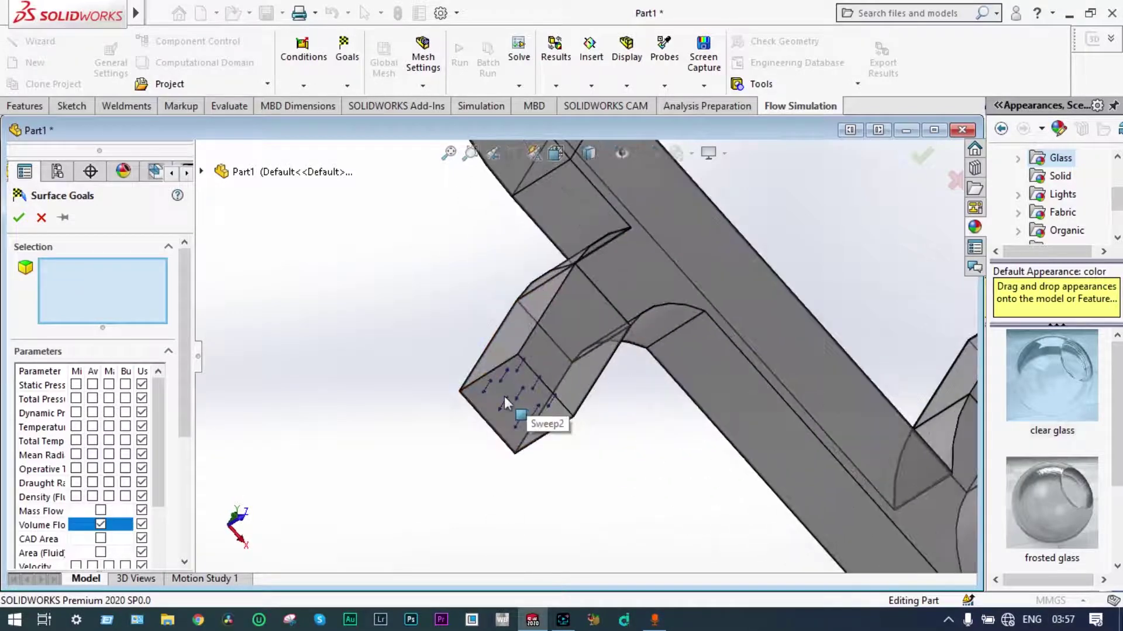
{"action": "right_click", "coordinate": [503, 393]}
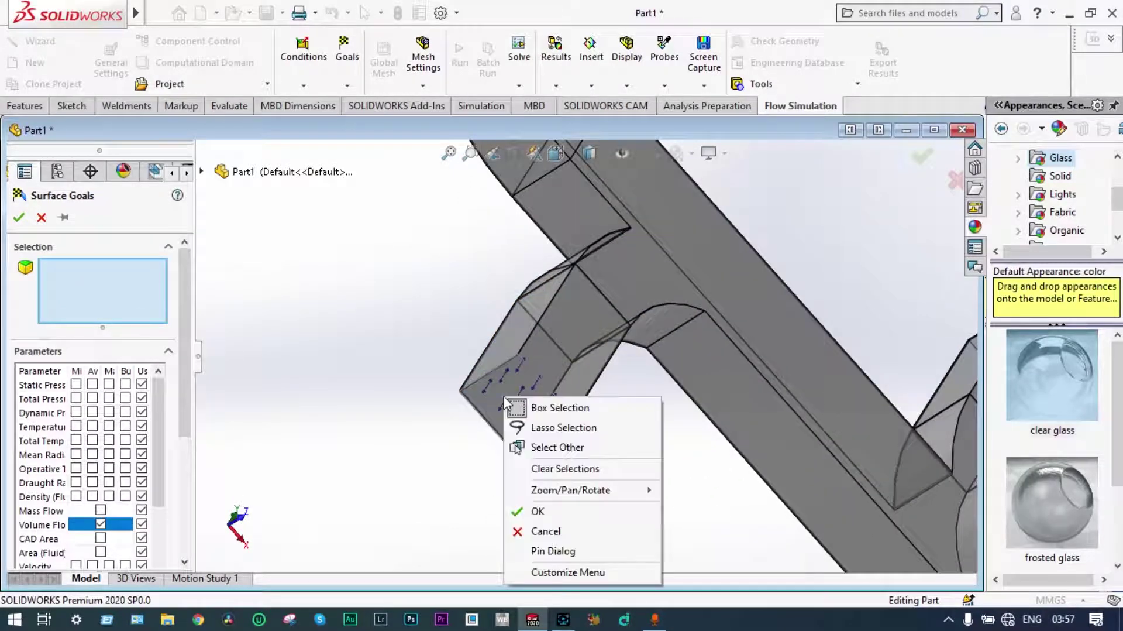
{"action": "left_click", "coordinate": [557, 448]}
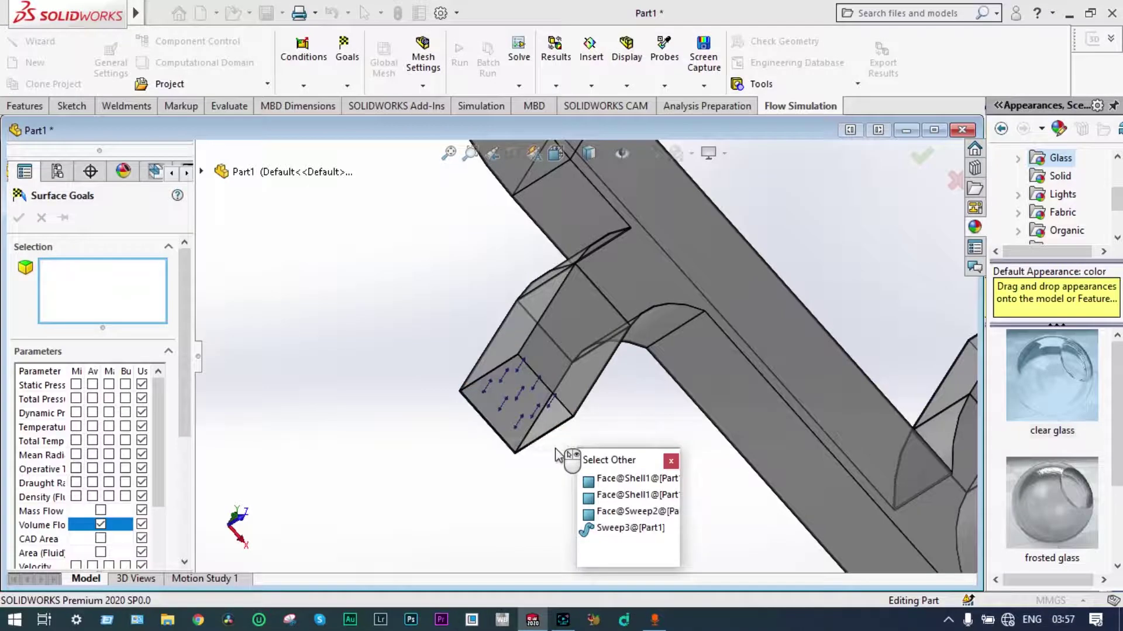
{"action": "left_click", "coordinate": [610, 484]}
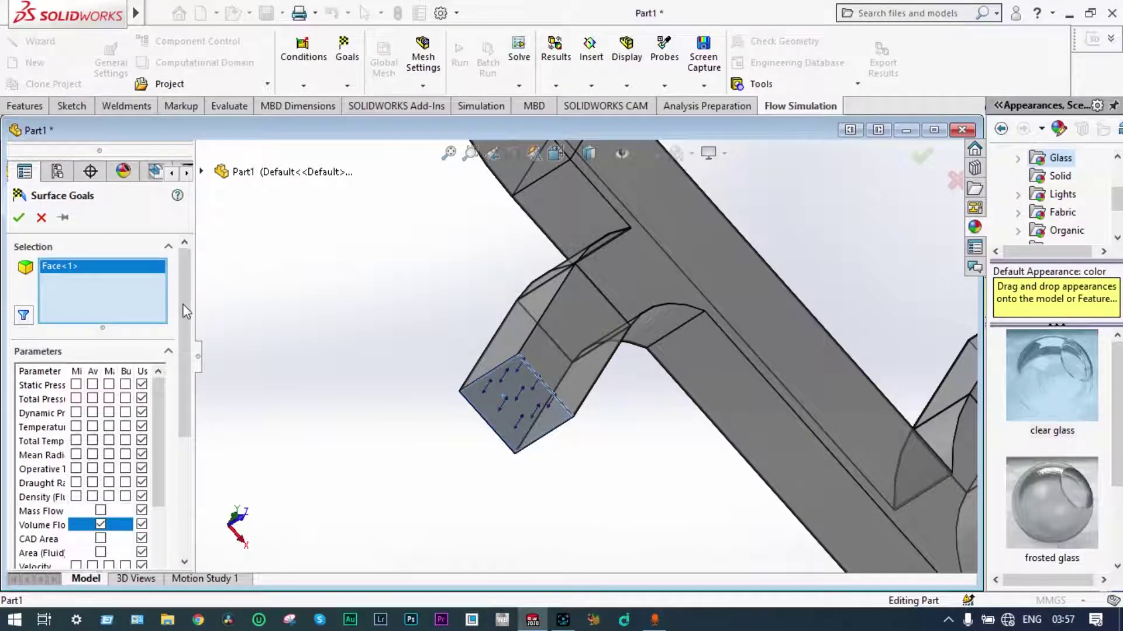
{"action": "left_click", "coordinate": [18, 217]}
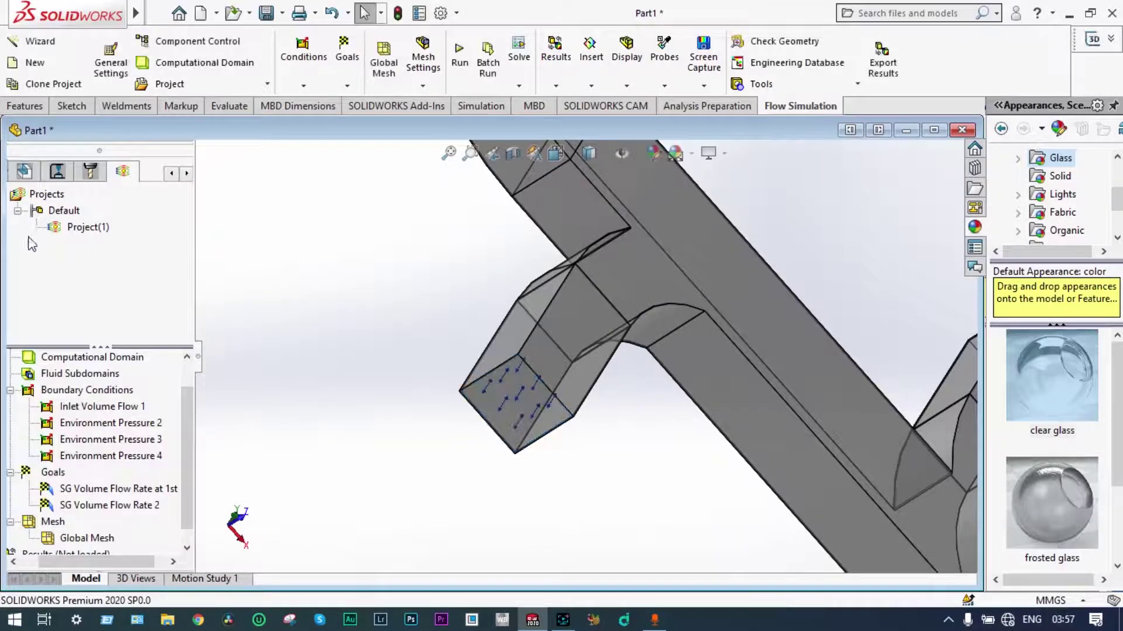
Rename the new volume flow rate surface goal as "SG Volume Flow Rate at 2nd exit".
{"action": "scroll", "coordinate": [143, 495], "scroll_direction": "down", "scroll_amount": 1}
{"action": "right_click", "coordinate": [134, 491]}
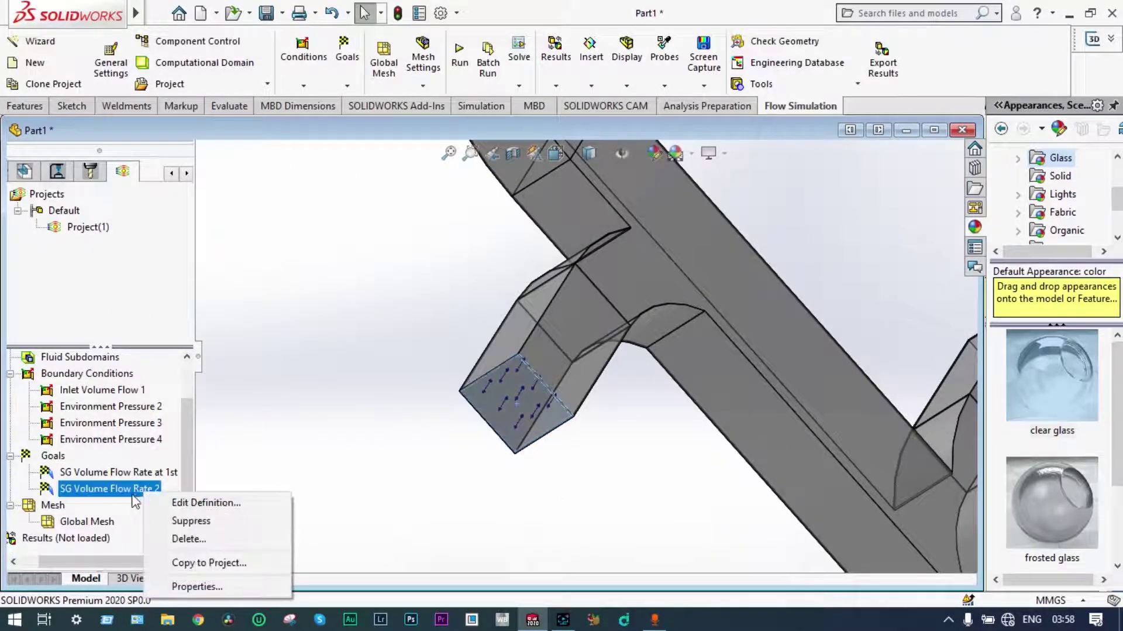
{"action": "left_click", "coordinate": [124, 489]}
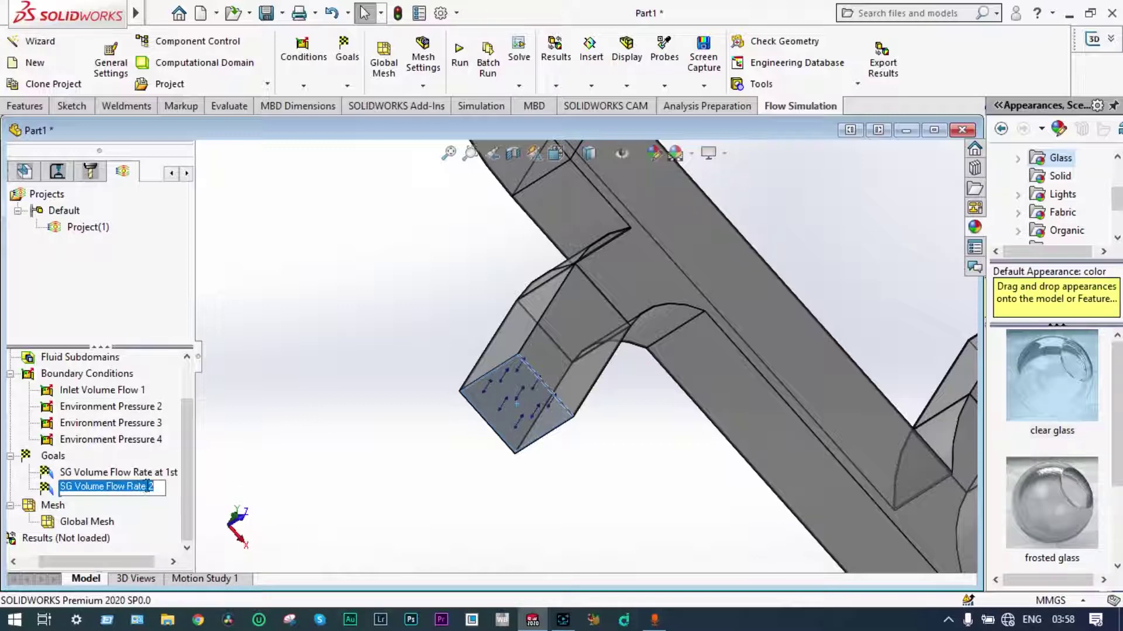
{"action": "type", "text": "SG Volume Flow Rate at 2nd exi"}
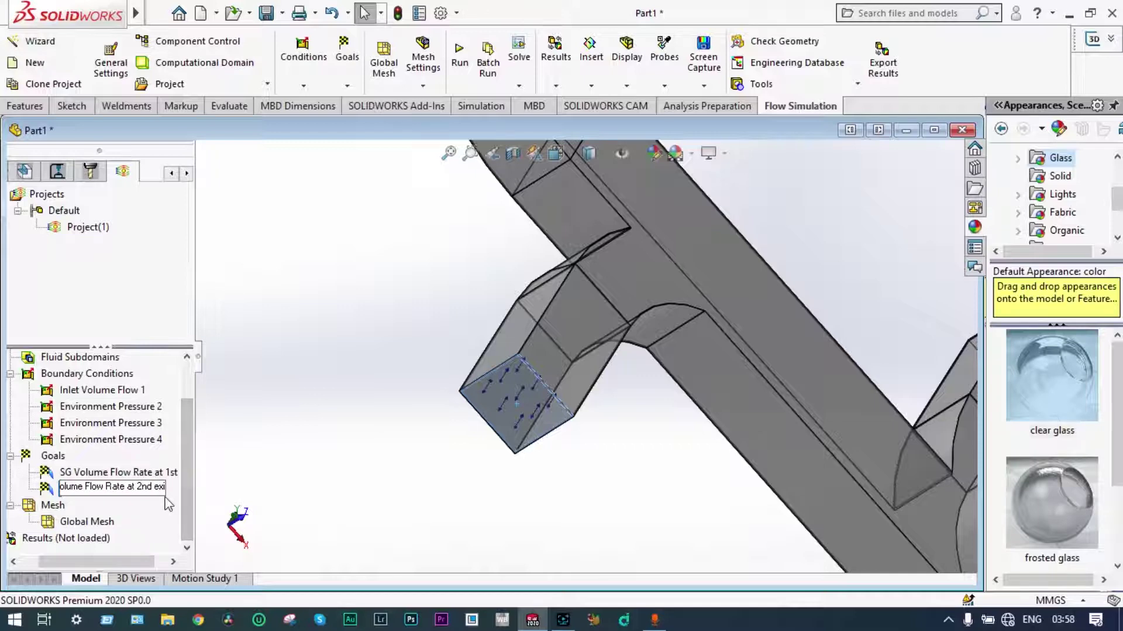
{"action": "left_click", "coordinate": [234, 479]}
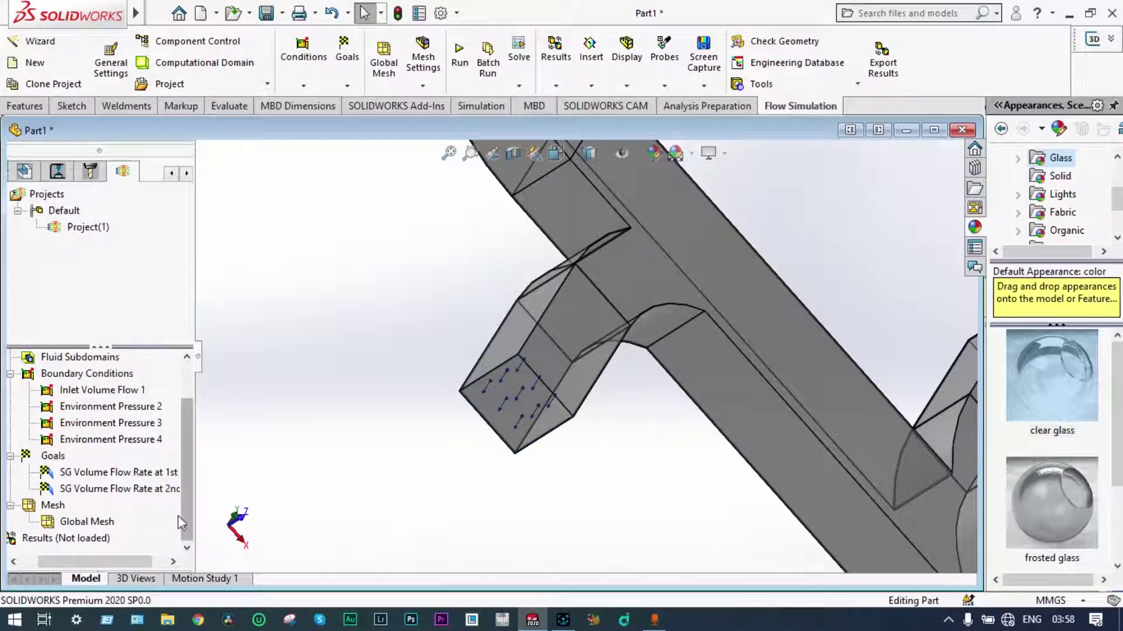
{"action": "left_click_drag", "start_coordinate": [144, 565], "coordinate": [159, 565]}
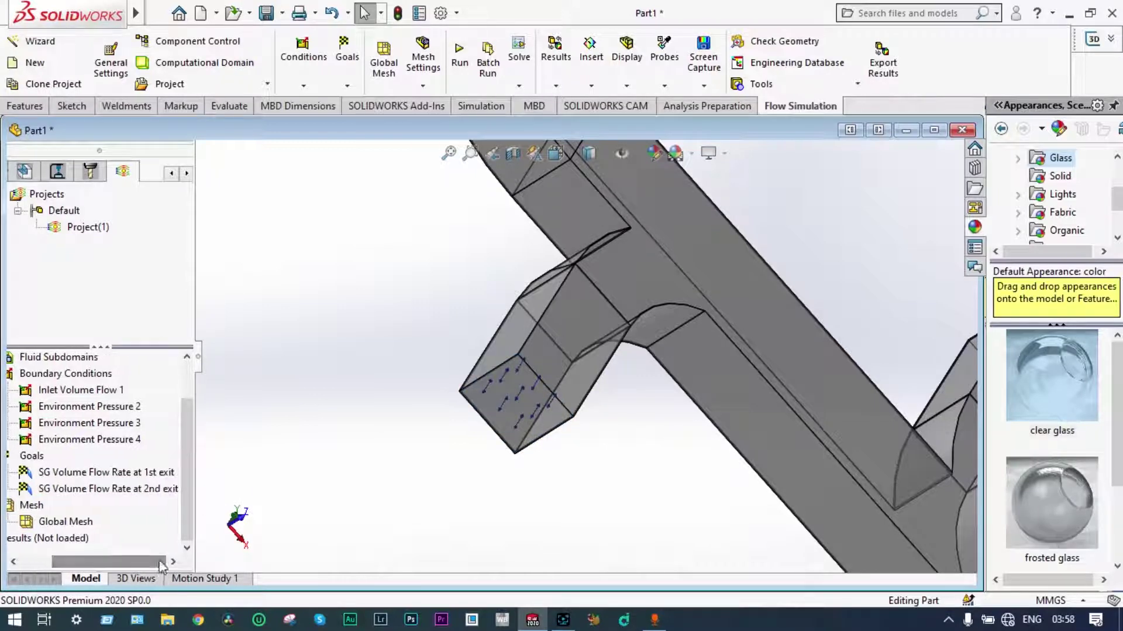
Insert a Volume Flow Rate surface goal on the inner lid face at the curved end of the main duct.
{"action": "scroll", "coordinate": [287, 488], "scroll_direction": "up", "scroll_amount": 8}
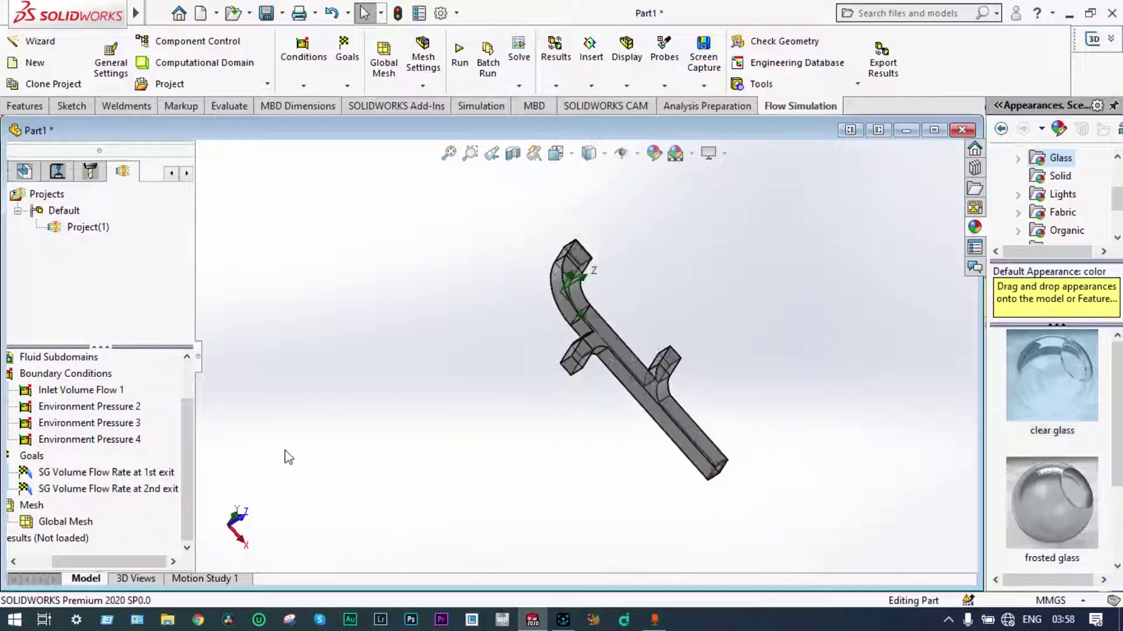
{"action": "middle_click_drag", "start_coordinate": [294, 397], "coordinate": [321, 458]}
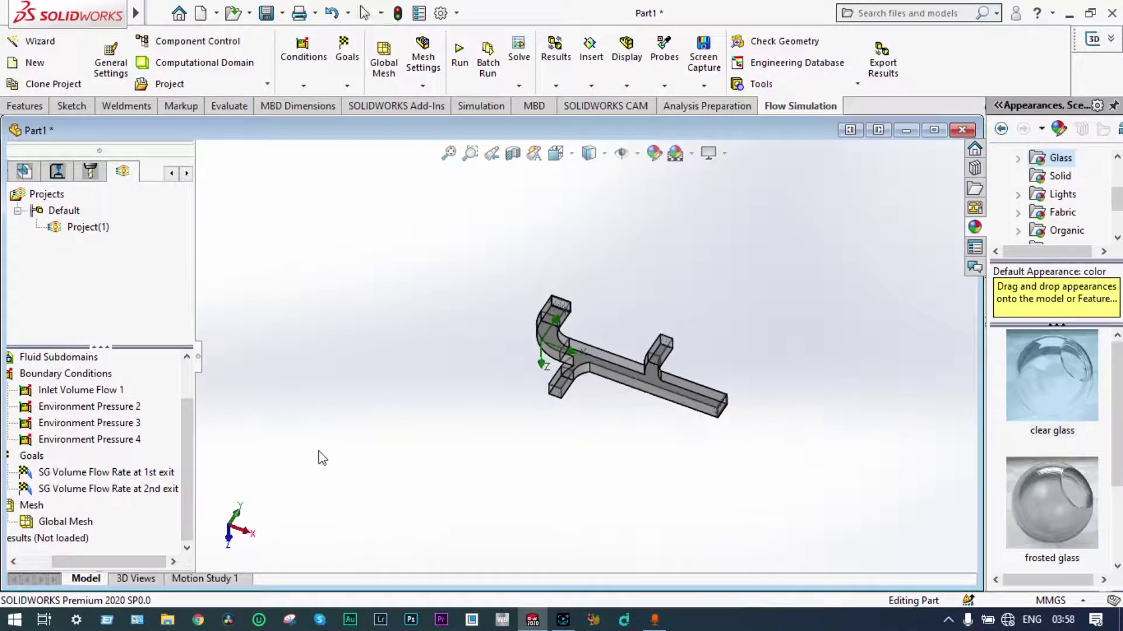
{"action": "right_click", "coordinate": [33, 459]}
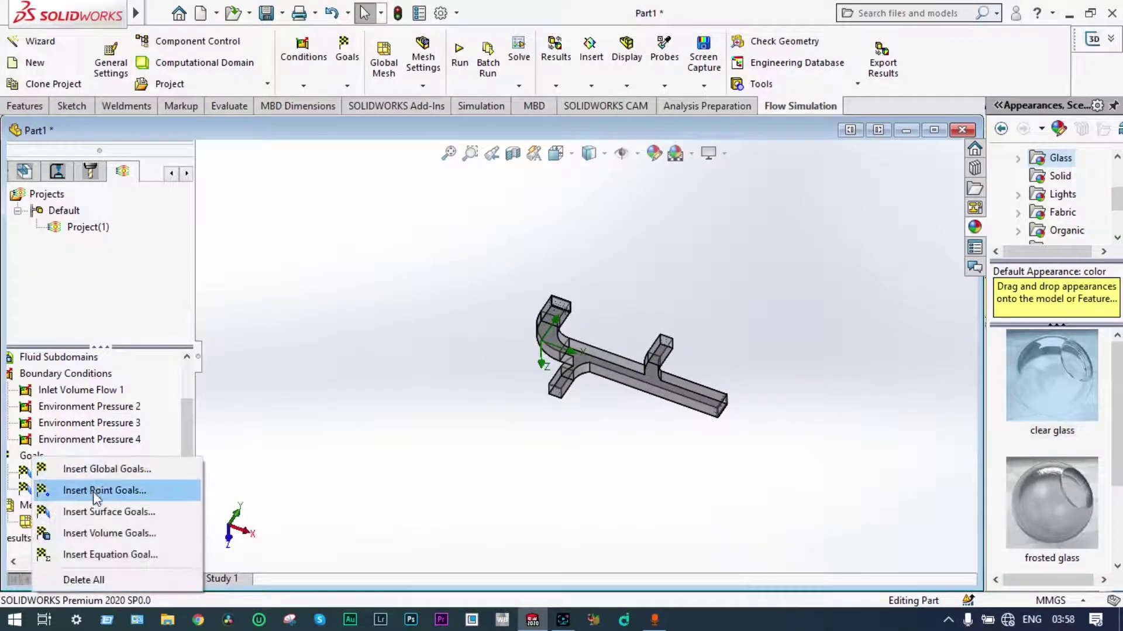
{"action": "left_click", "coordinate": [103, 513]}
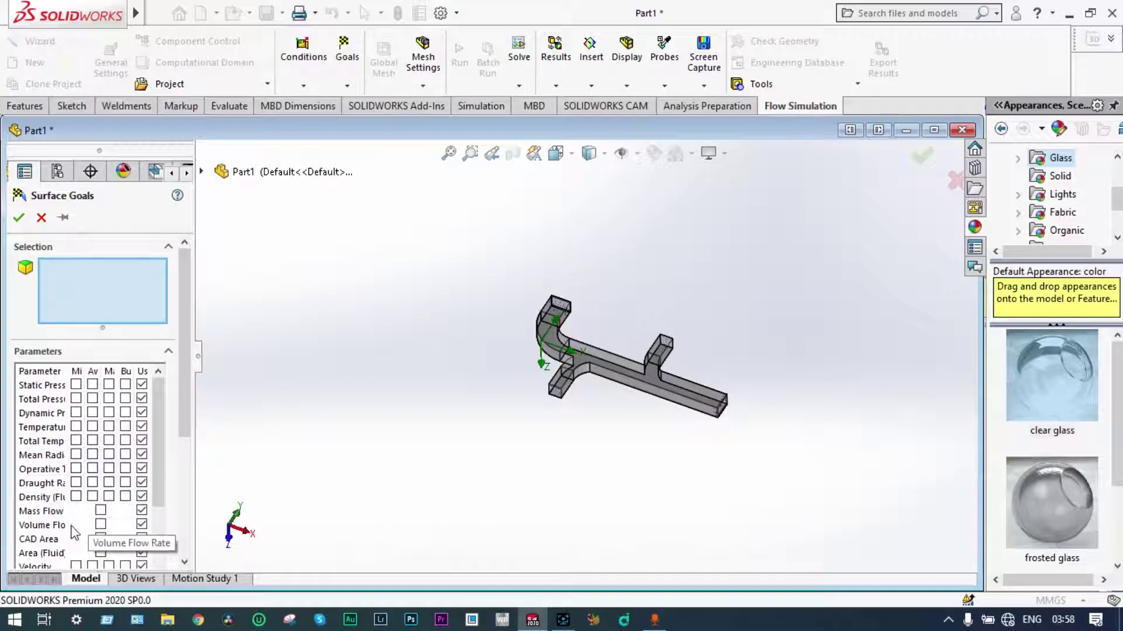
{"action": "left_click", "coordinate": [101, 524]}
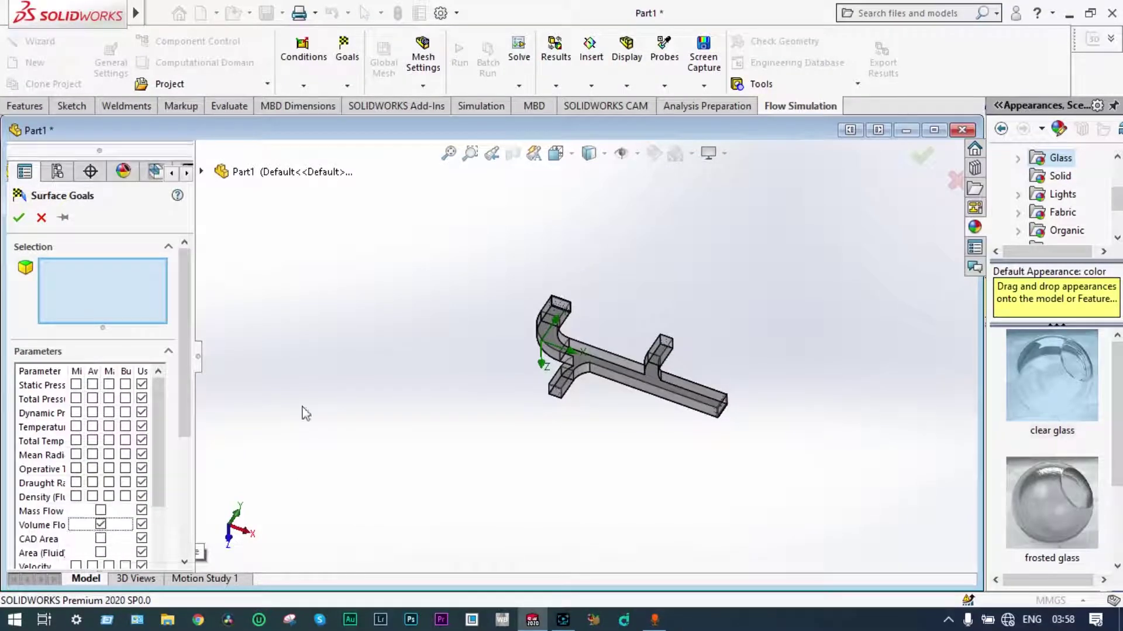
{"action": "middle_click_drag", "start_coordinate": [371, 334], "coordinate": [378, 402]}
{"action": "scroll", "coordinate": [542, 349], "scroll_direction": "down", "scroll_amount": 8}
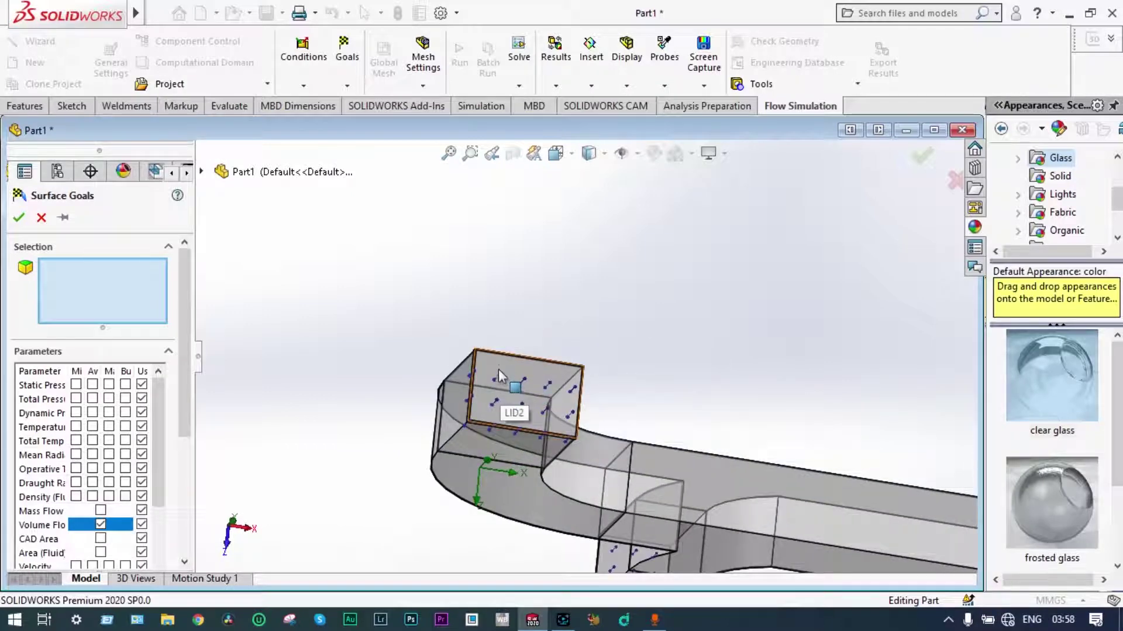
{"action": "right_click", "coordinate": [499, 366]}
{"action": "left_click", "coordinate": [544, 415]}
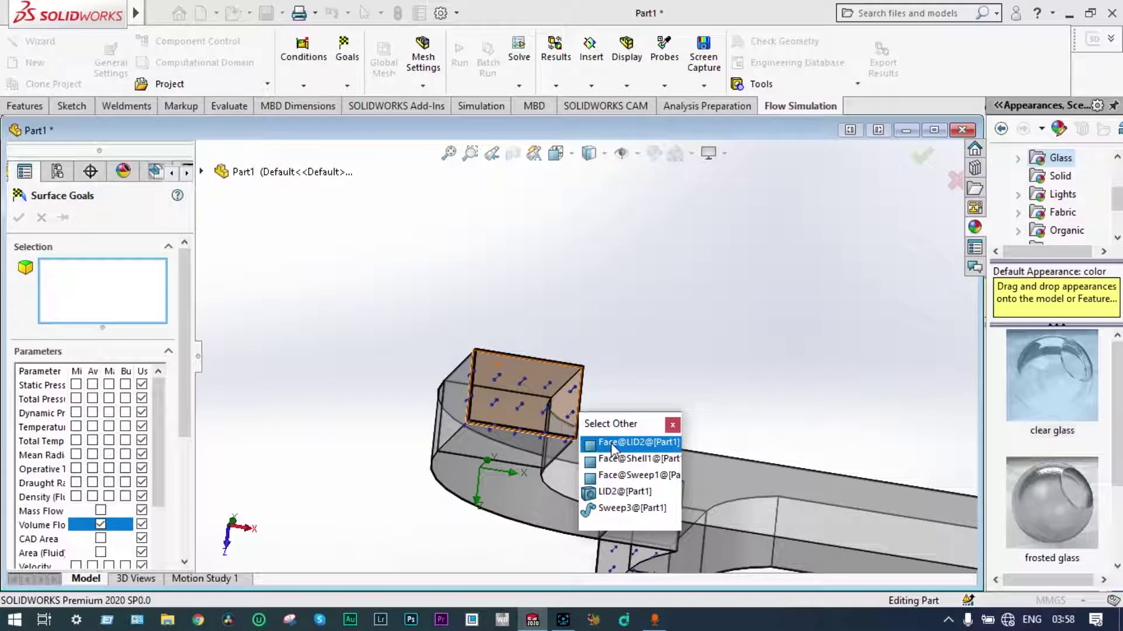
{"action": "left_click", "coordinate": [621, 442]}
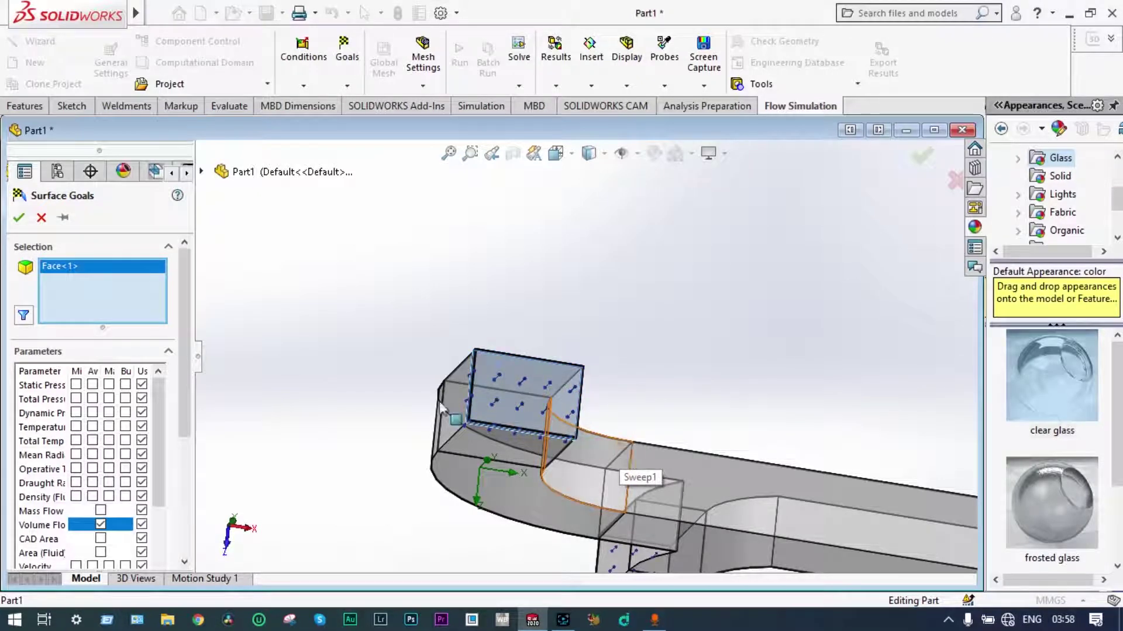
{"action": "left_click", "coordinate": [19, 217]}
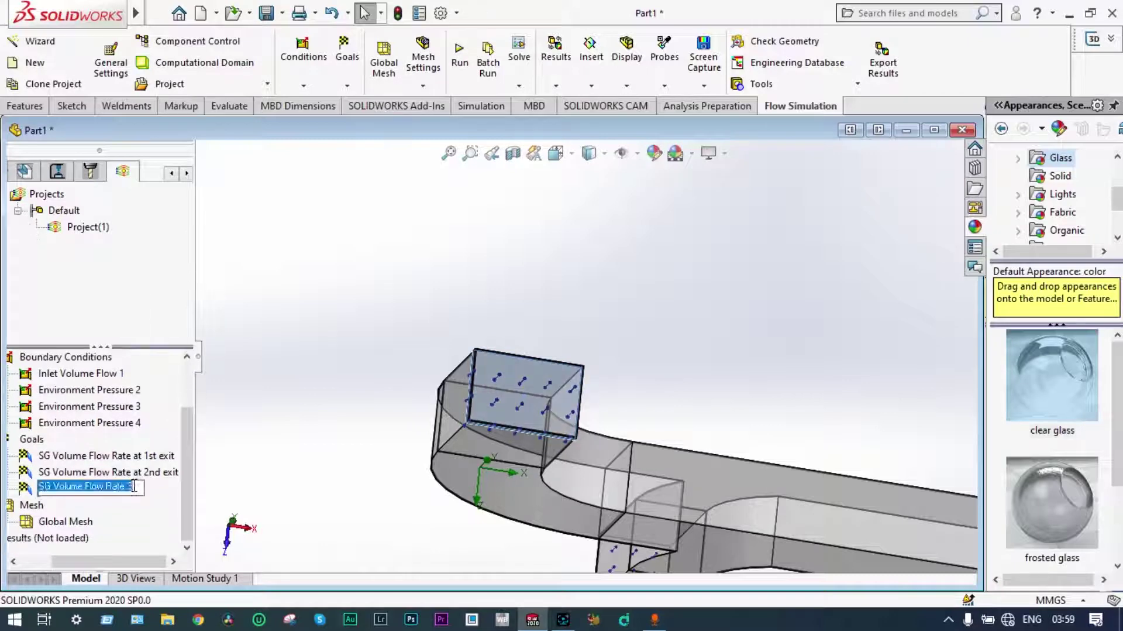
Rename the curved end's surface goal as "SG Volume Flow Rate at exit 3".
{"action": "left_click", "coordinate": [134, 487]}
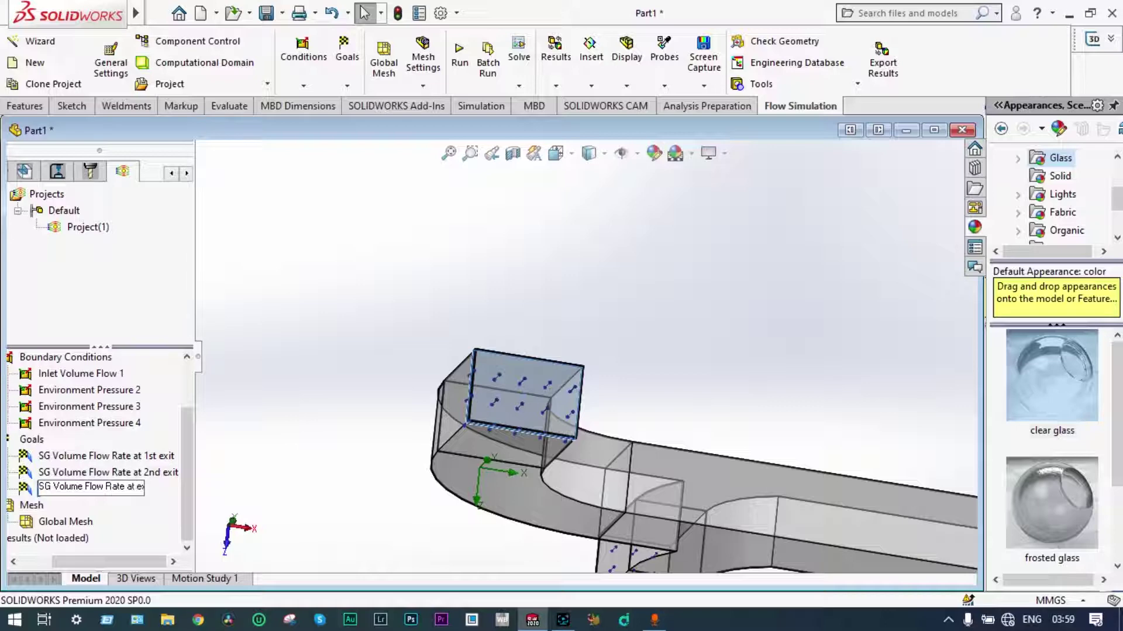
{"action": "type", "text": "at exi"}
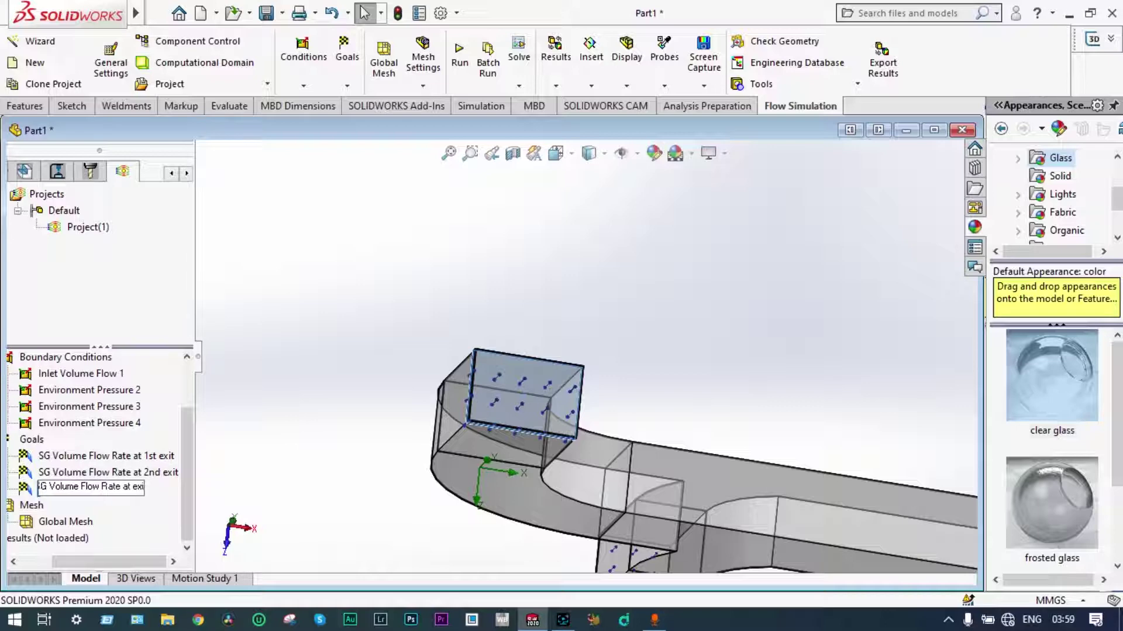
{"action": "type", "text": "t"}
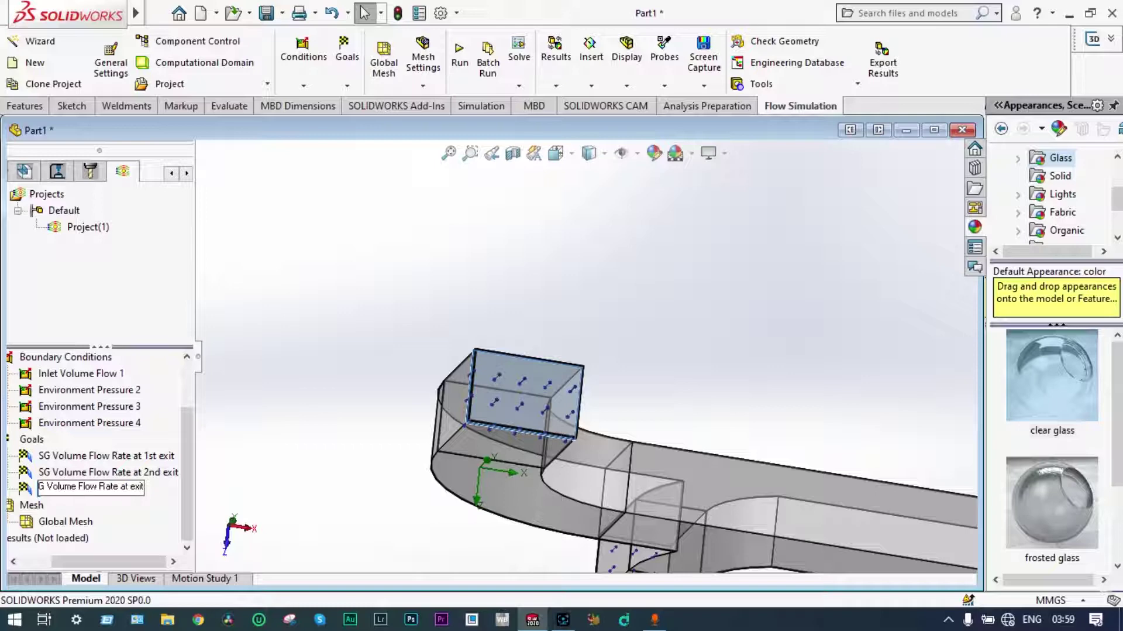
{"action": "type", "text": " 3"}
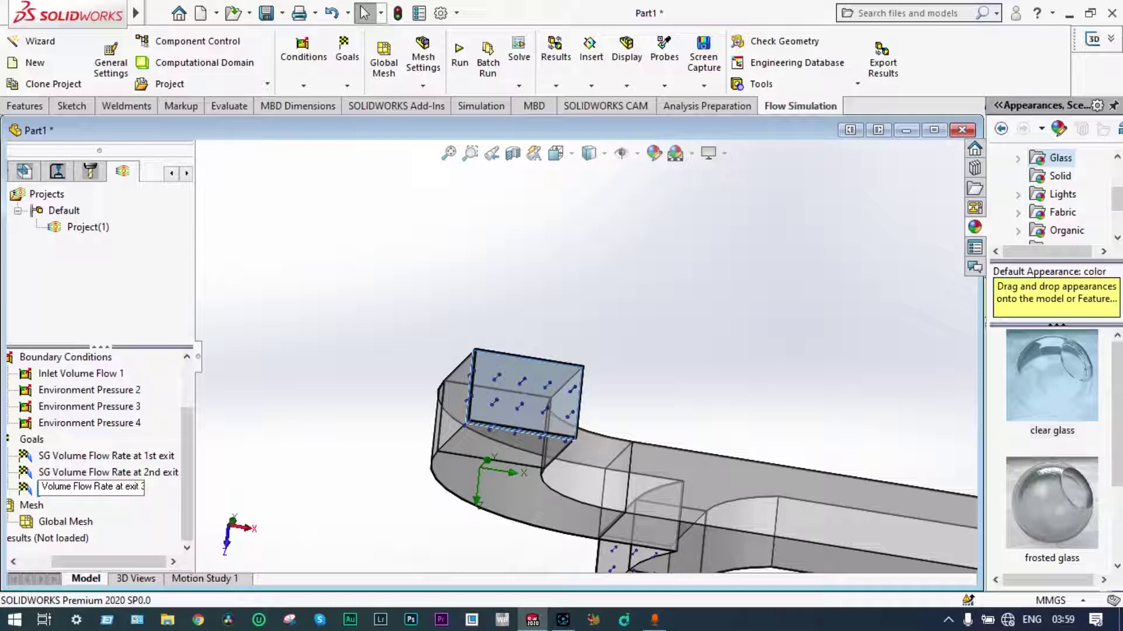
{"action": "left_click", "coordinate": [253, 472]}
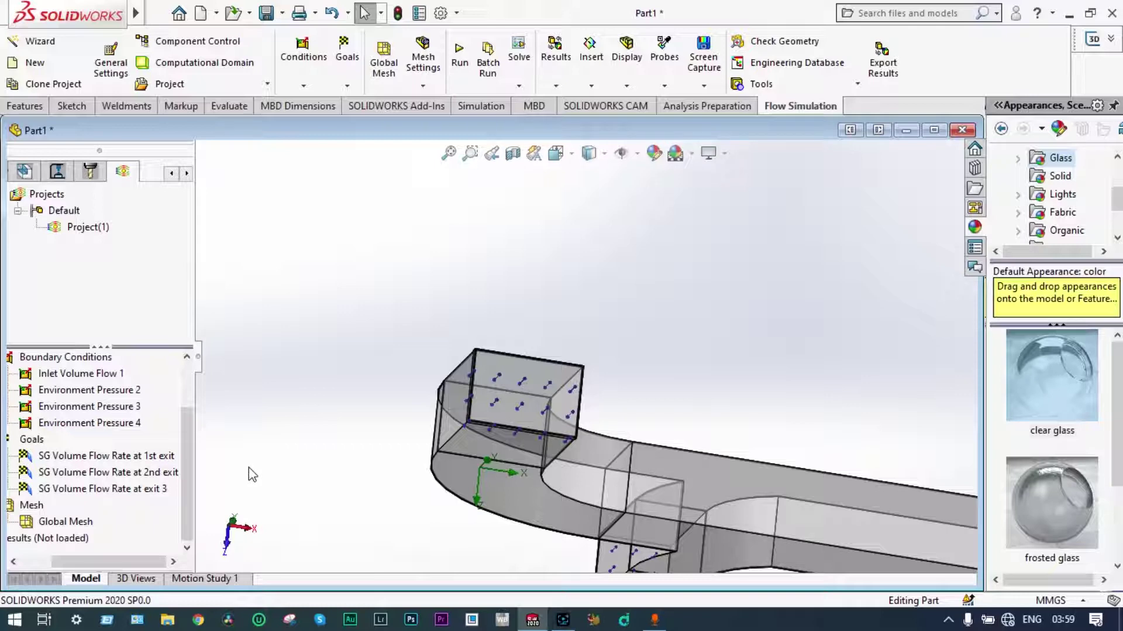
Run a new flow calculation on this computer using all cores, with results loaded when it finishes.
{"action": "scroll", "coordinate": [409, 451], "scroll_direction": "up", "scroll_amount": 5}
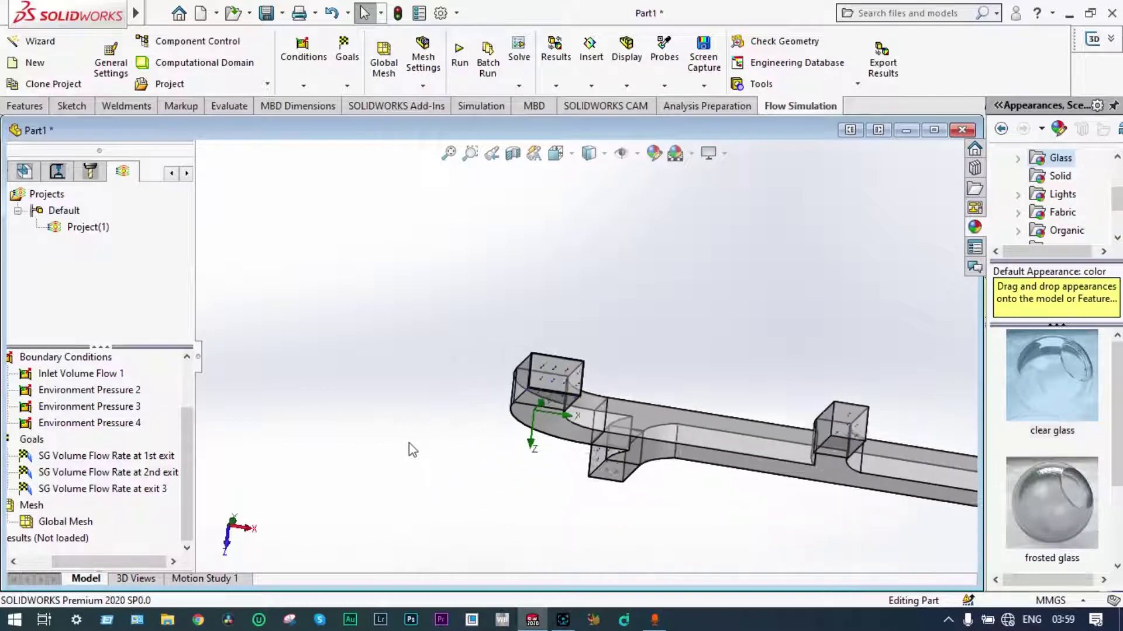
{"action": "middle_click_drag", "start_coordinate": [409, 450], "coordinate": [411, 359]}
{"action": "scroll", "coordinate": [661, 329], "scroll_direction": "up", "scroll_amount": 1}
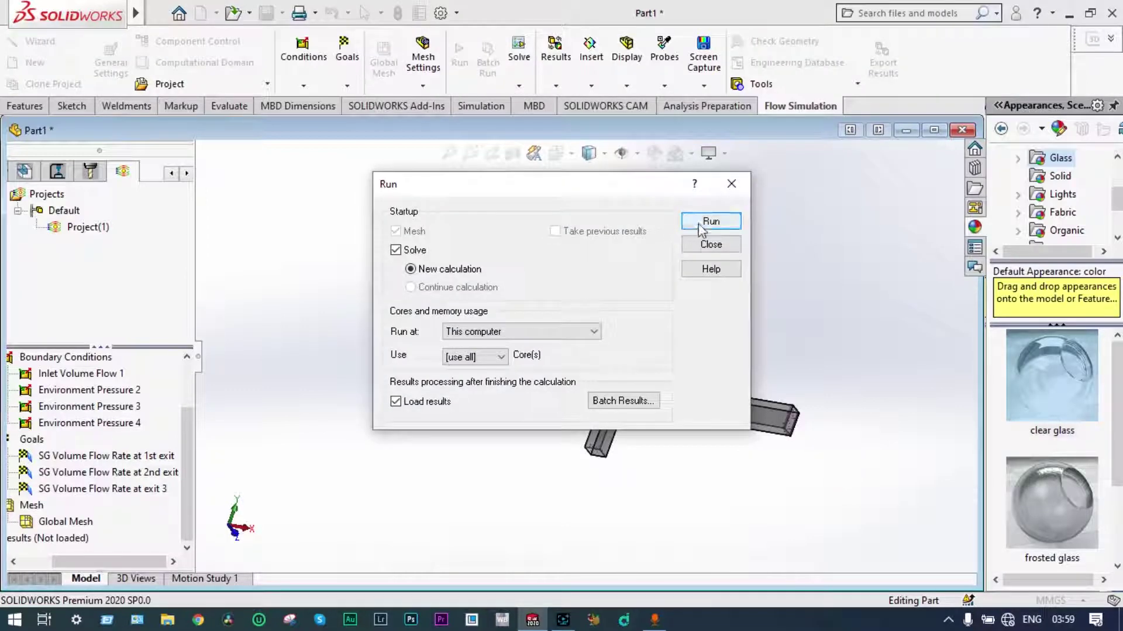
{"action": "left_click", "coordinate": [708, 221]}
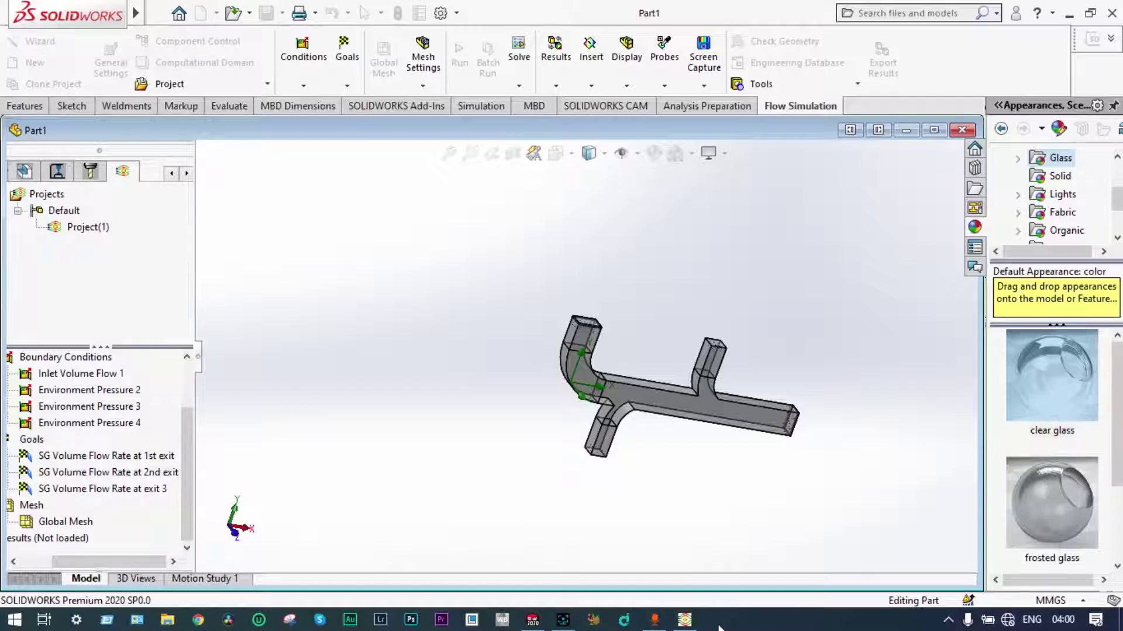
Plot all three exit volume flow rate goals in the solver monitor to check their progress, and close the plot.
{"action": "left_click", "coordinate": [627, 494]}
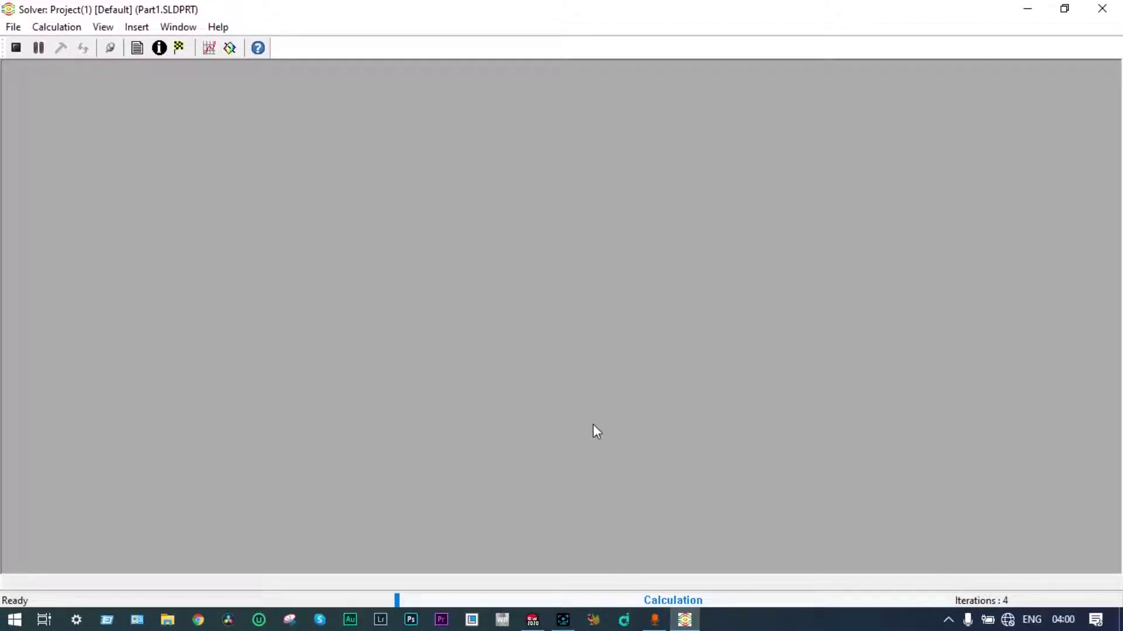
{"action": "left_click", "coordinate": [211, 49]}
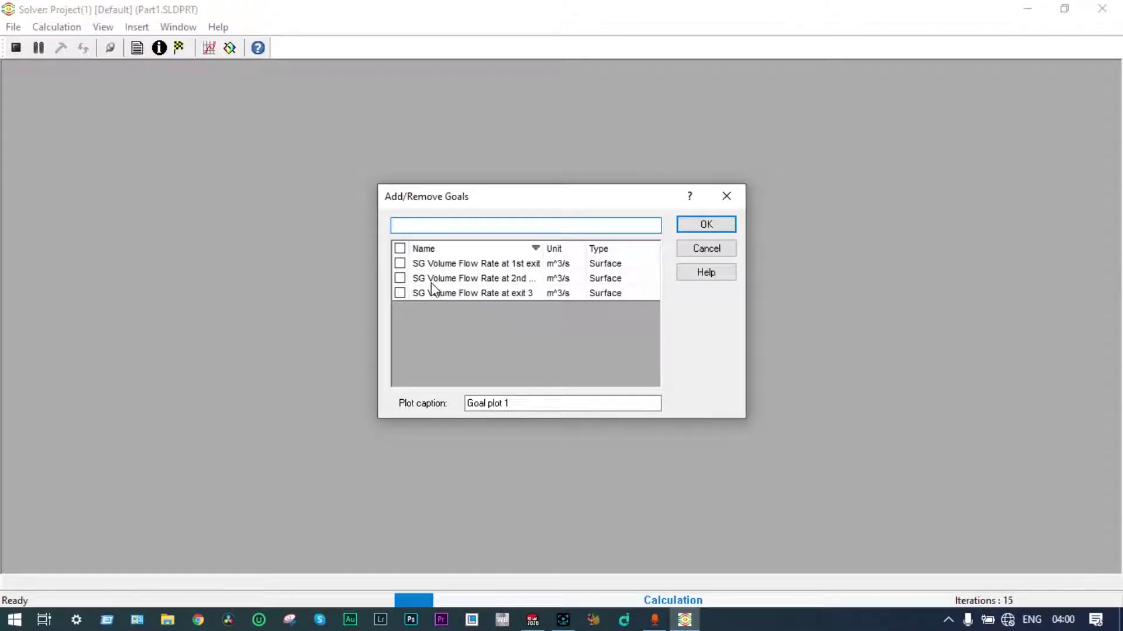
{"action": "left_click", "coordinate": [400, 248]}
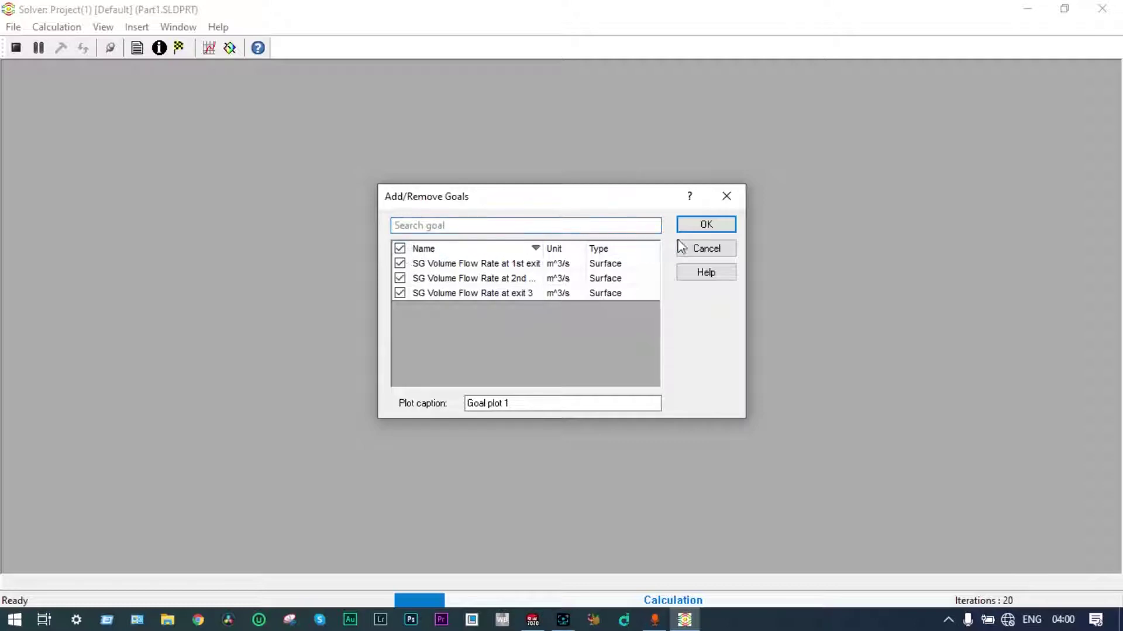
{"action": "left_click", "coordinate": [695, 227]}
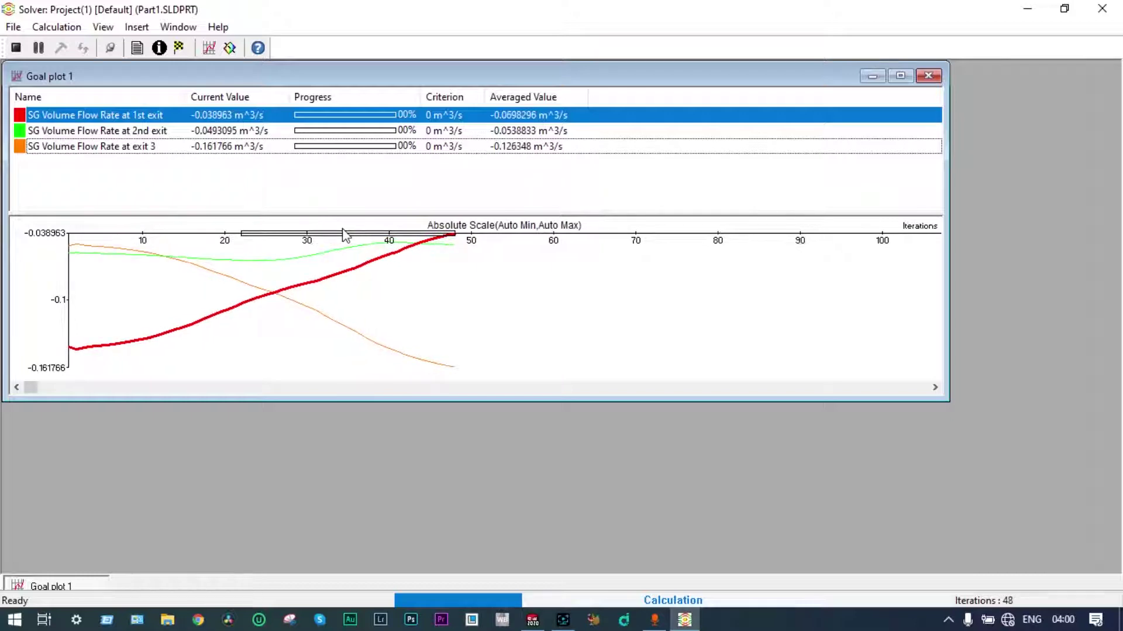
{"action": "left_click", "coordinate": [928, 74]}
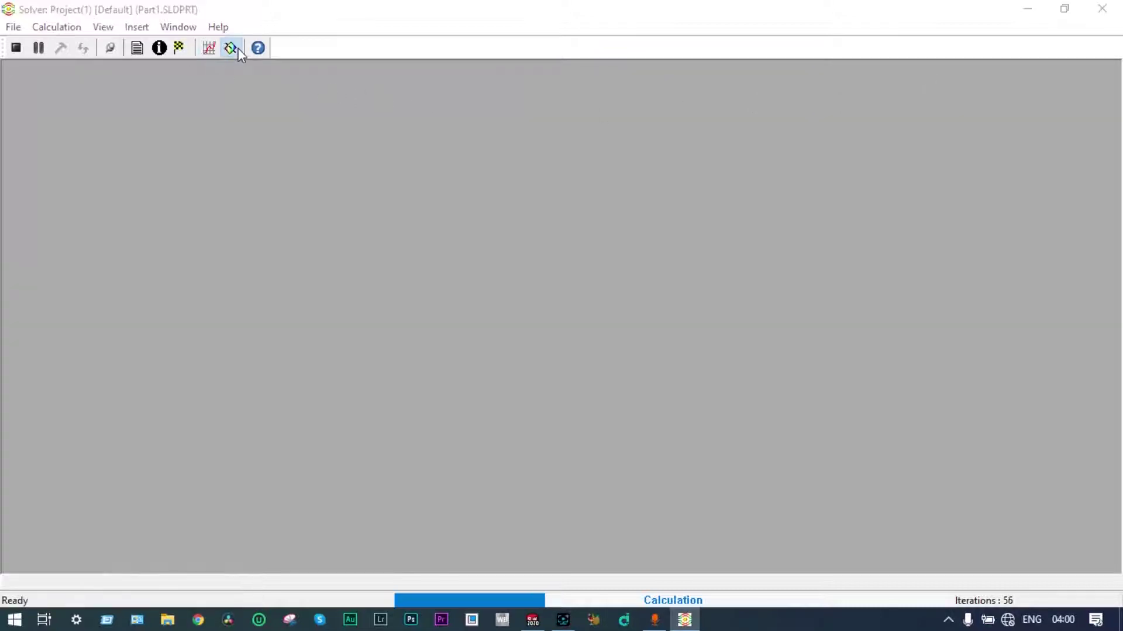
Preview the running solution as velocity contours on the Front Plane with a 400x300 image size, and view the preview enlarged.
{"action": "left_click", "coordinate": [230, 48]}
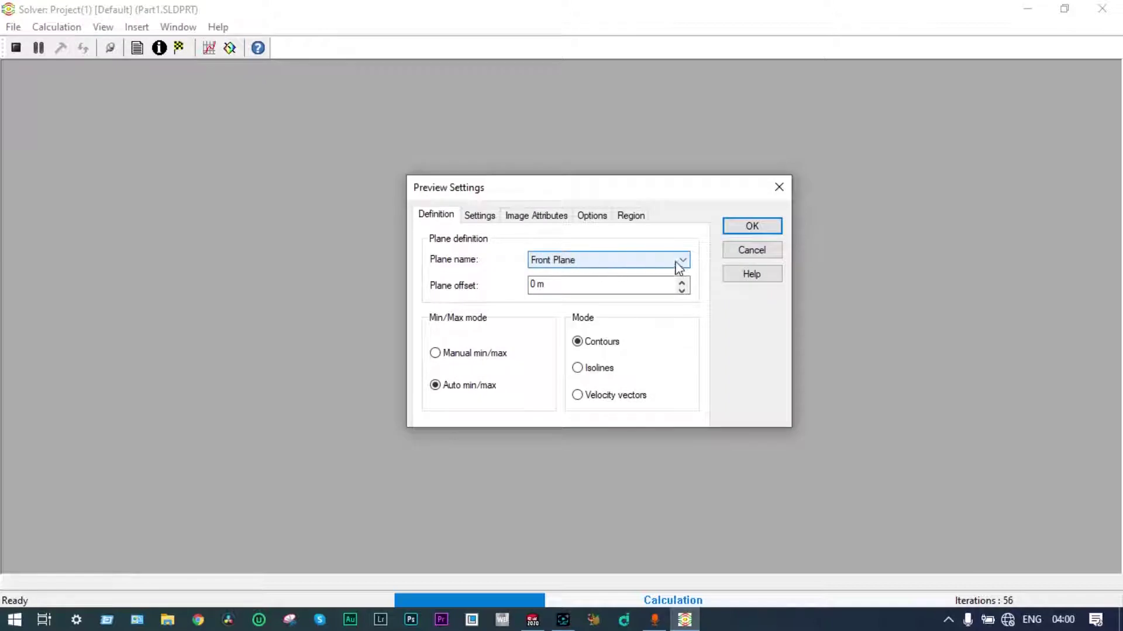
{"action": "left_click", "coordinate": [480, 215]}
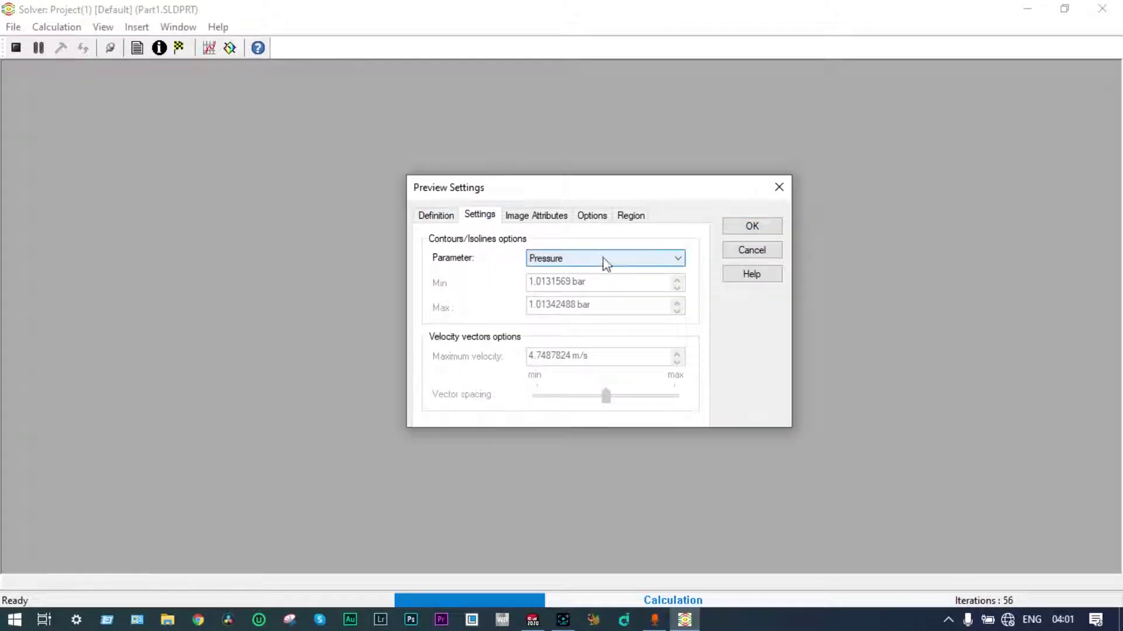
{"action": "left_click", "coordinate": [677, 258]}
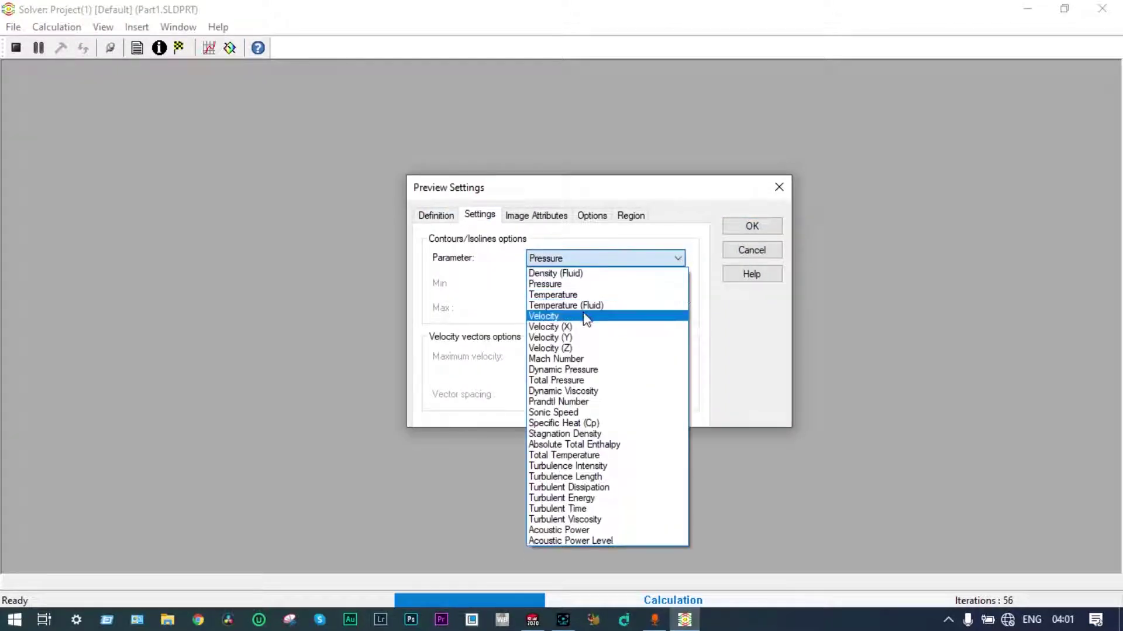
{"action": "left_click", "coordinate": [585, 316]}
{"action": "left_click", "coordinate": [526, 215]}
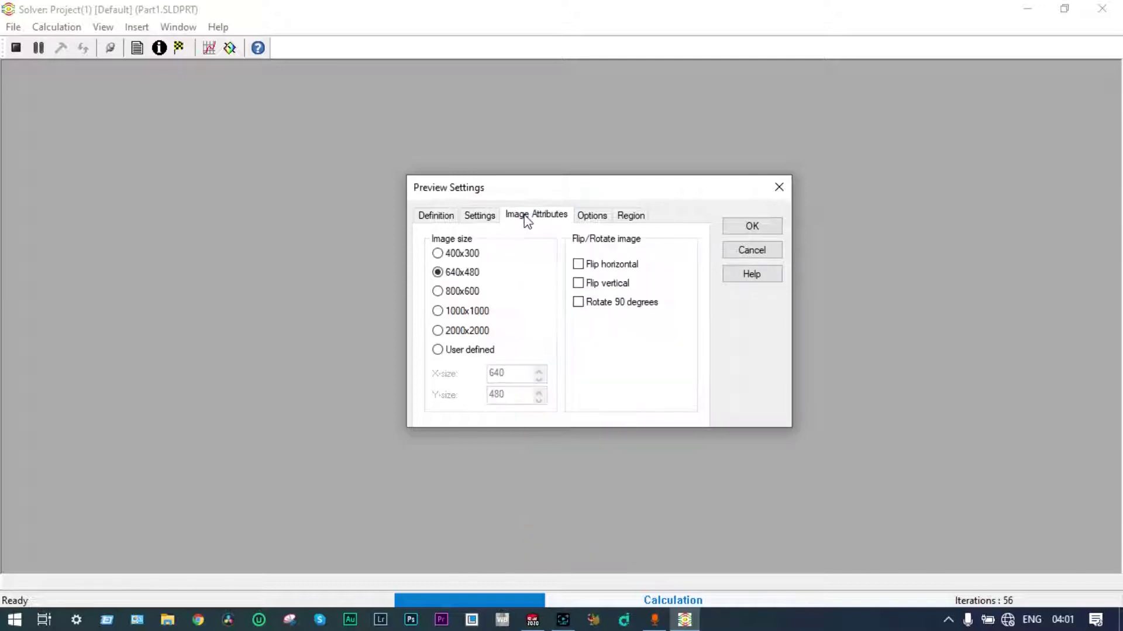
{"action": "left_click", "coordinate": [437, 253]}
{"action": "left_click", "coordinate": [749, 226]}
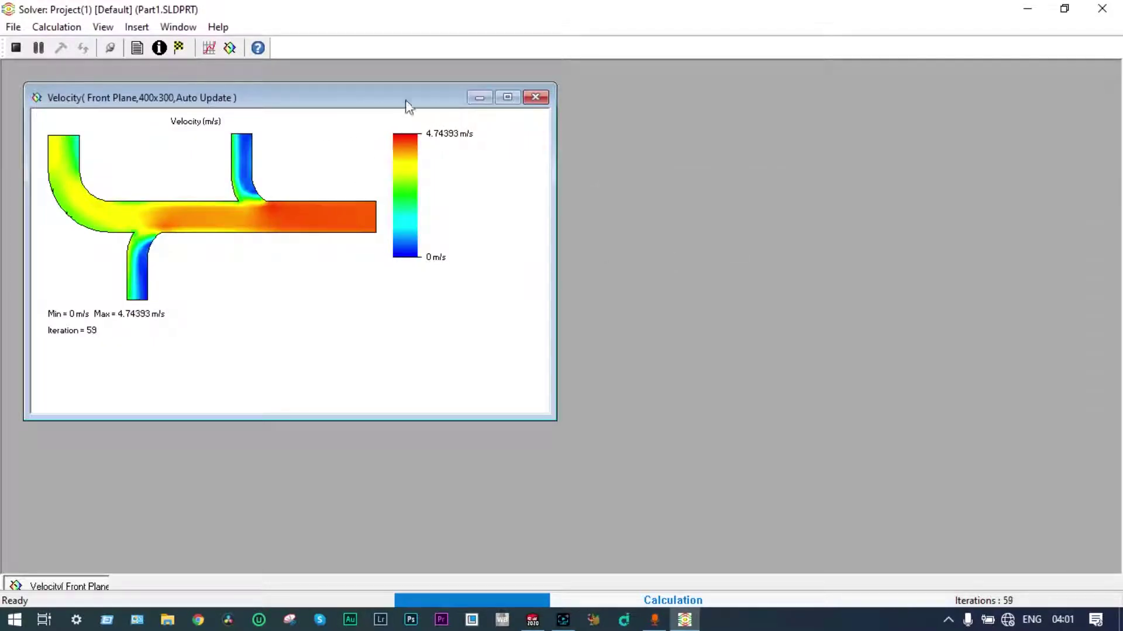
{"action": "left_click", "coordinate": [507, 98]}
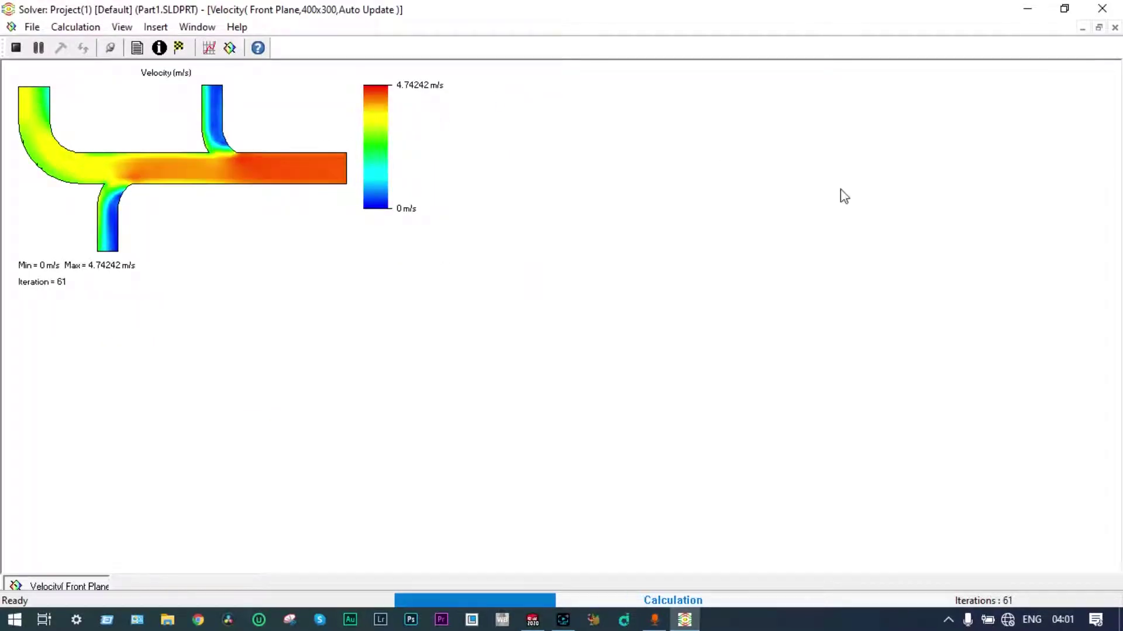
{"action": "left_click", "coordinate": [1099, 28]}
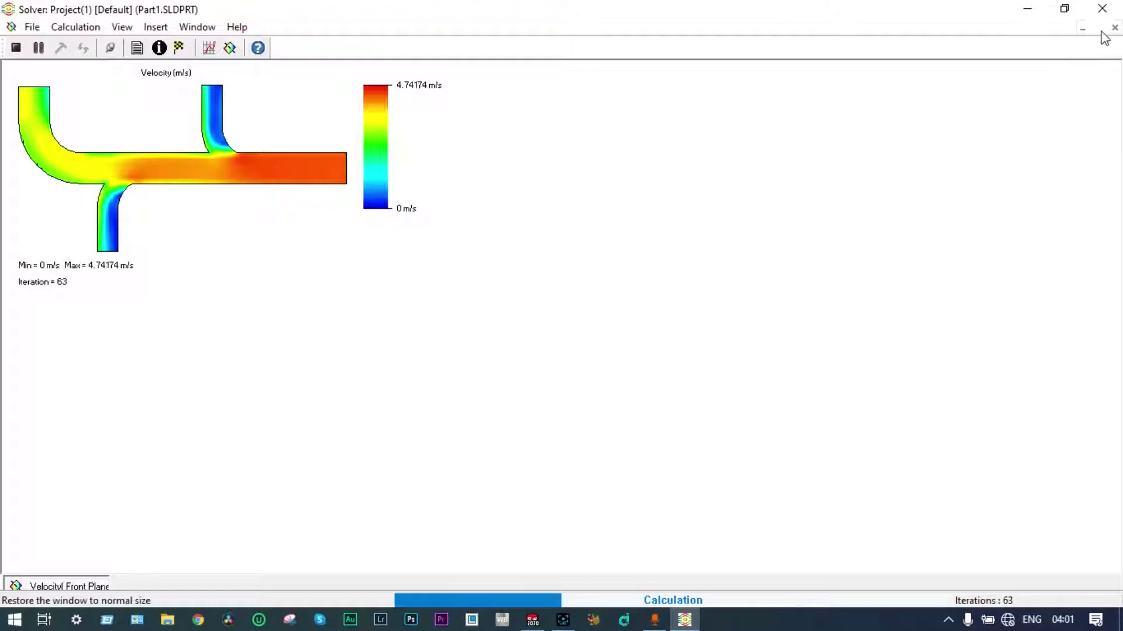
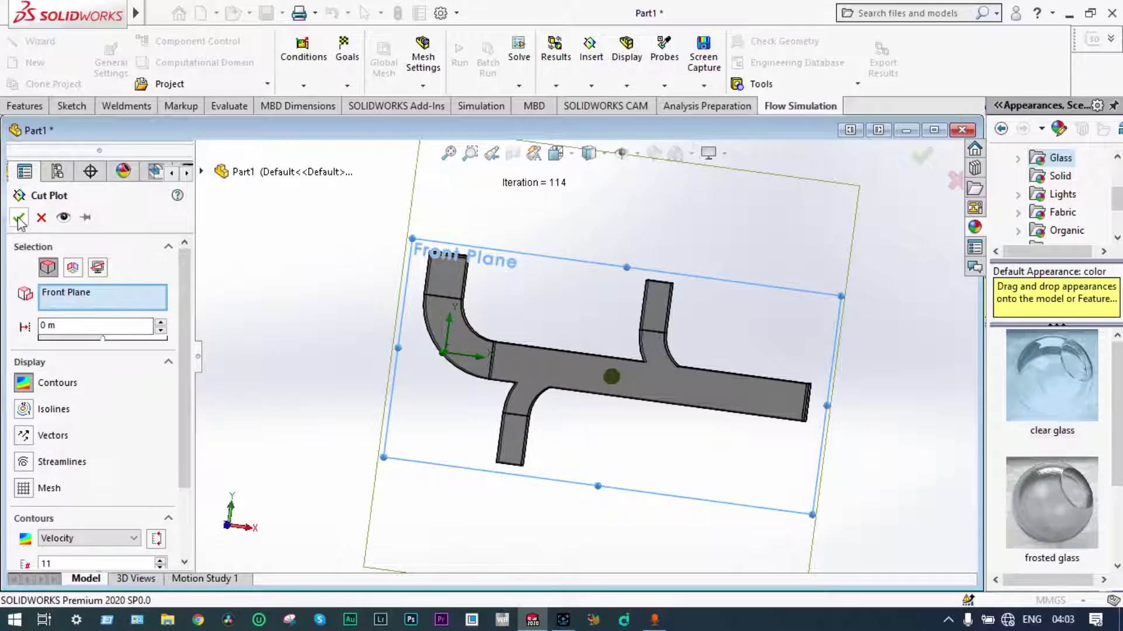
Create a cut plot of velocity contours on the Front Plane with 0 m offset, and view it from the front.
{"action": "left_click", "coordinate": [18, 217]}
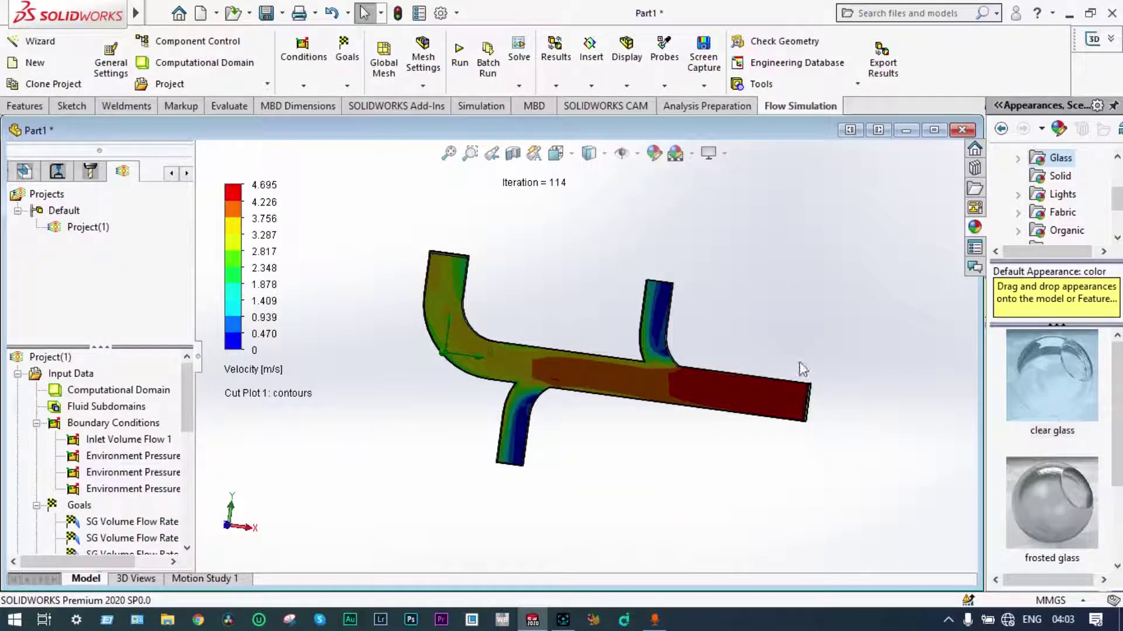
{"action": "middle_click_drag", "start_coordinate": [802, 370], "coordinate": [820, 340]}
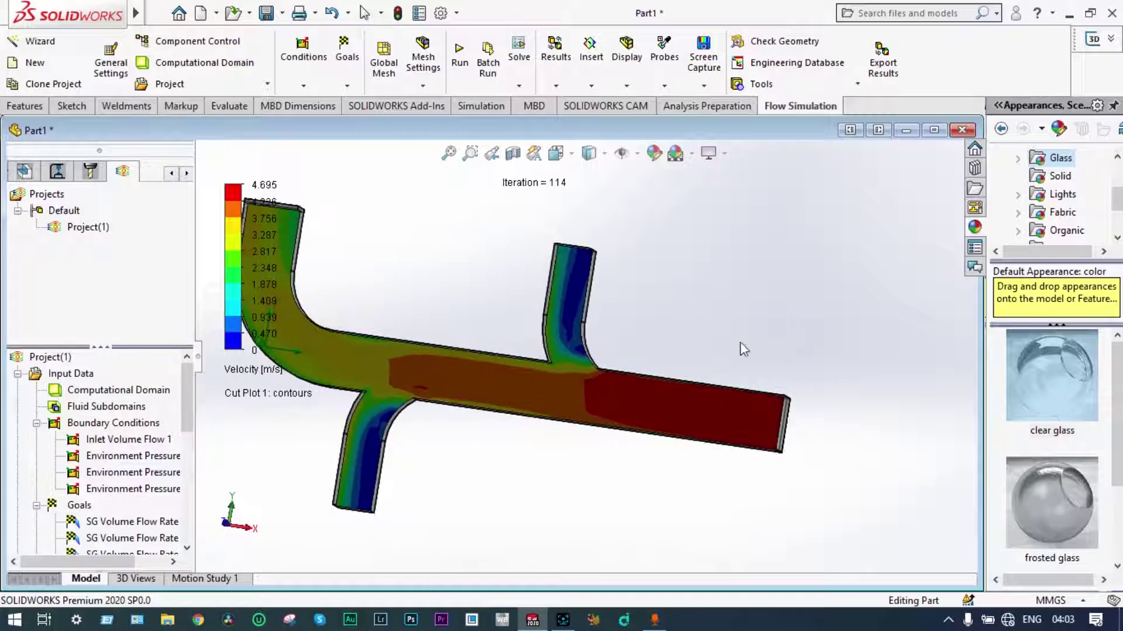
{"action": "scroll", "coordinate": [469, 369], "scroll_direction": "down", "scroll_amount": 5}
{"action": "scroll", "coordinate": [468, 369], "scroll_direction": "up", "scroll_amount": 6}
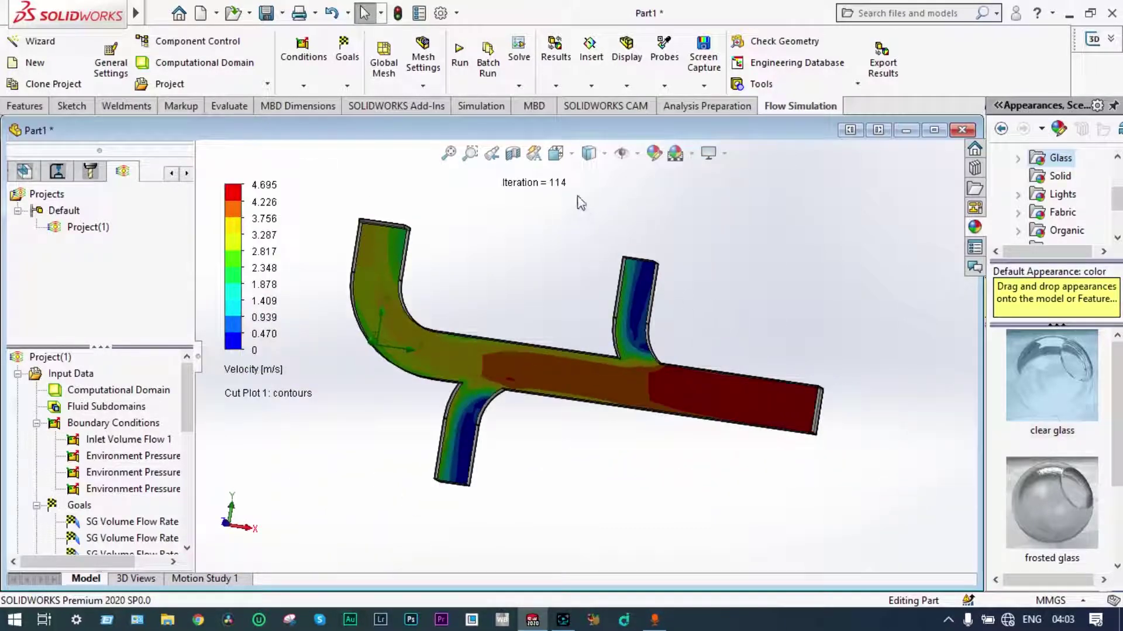
{"action": "left_click", "coordinate": [555, 153]}
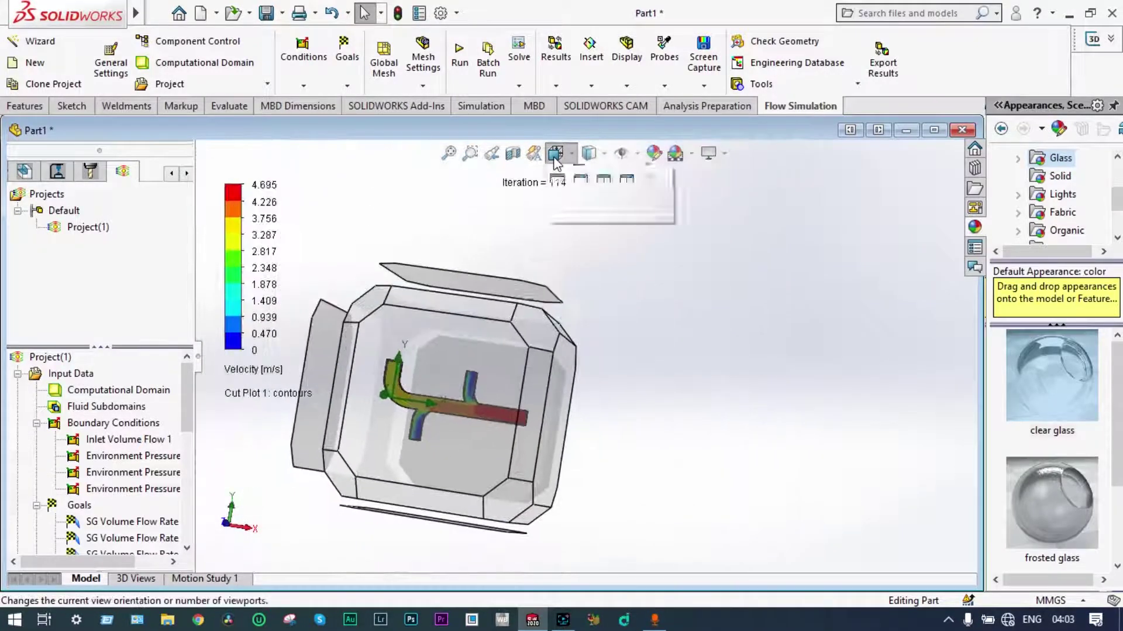
{"action": "left_click", "coordinate": [580, 223]}
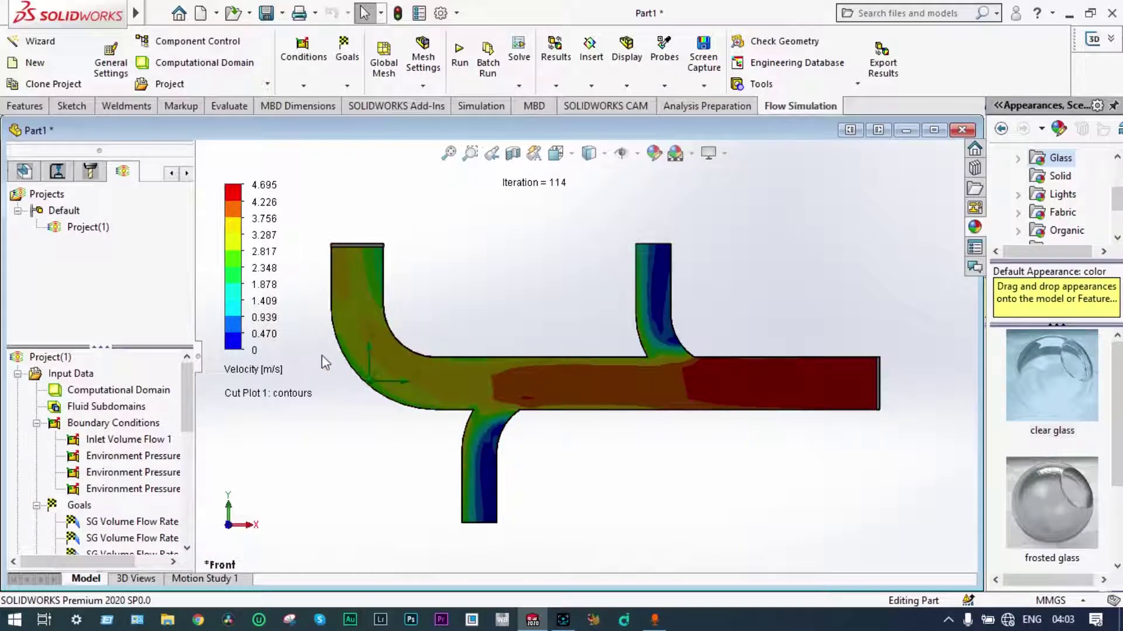
Switch the cut plot's displayed parameter to Pressure.
{"action": "left_click", "coordinate": [260, 371]}
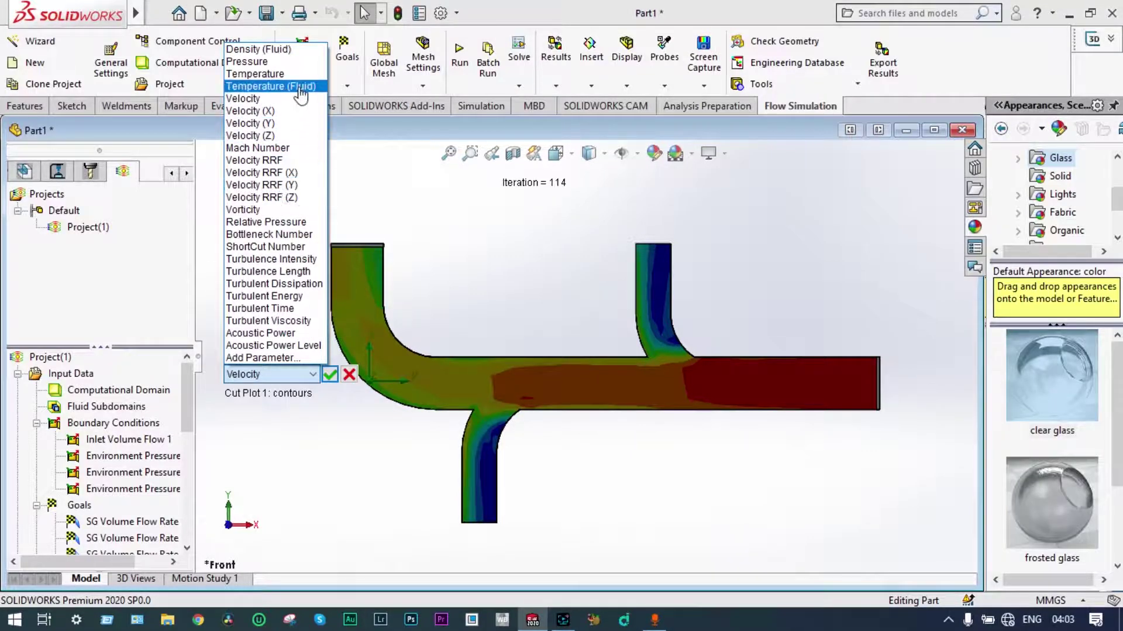
{"action": "left_click", "coordinate": [301, 62]}
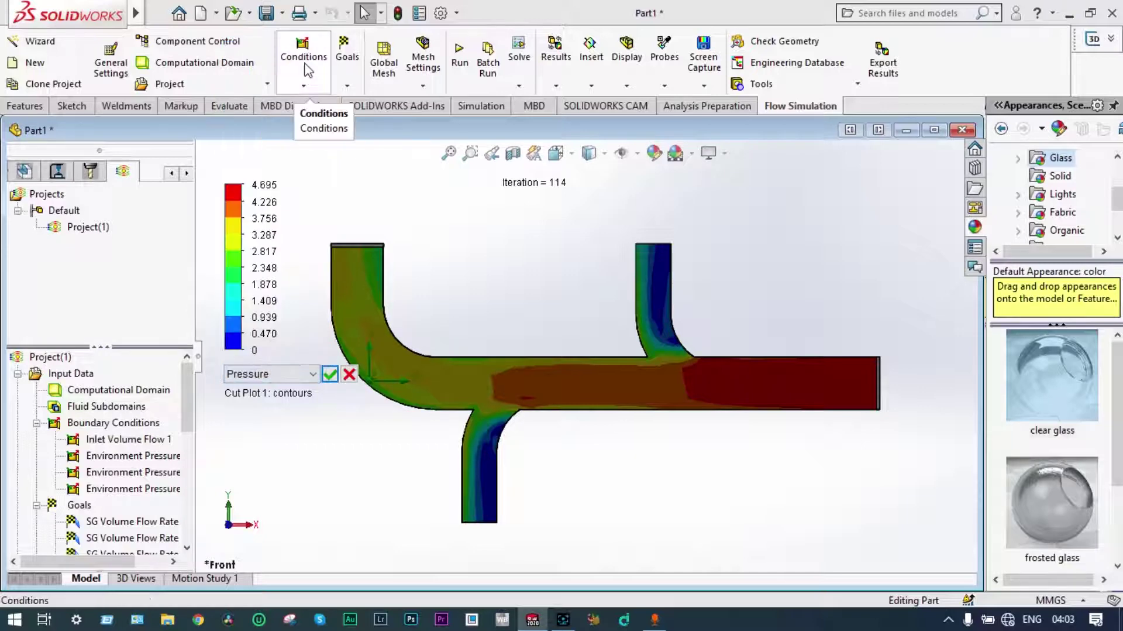
{"action": "left_click", "coordinate": [329, 374]}
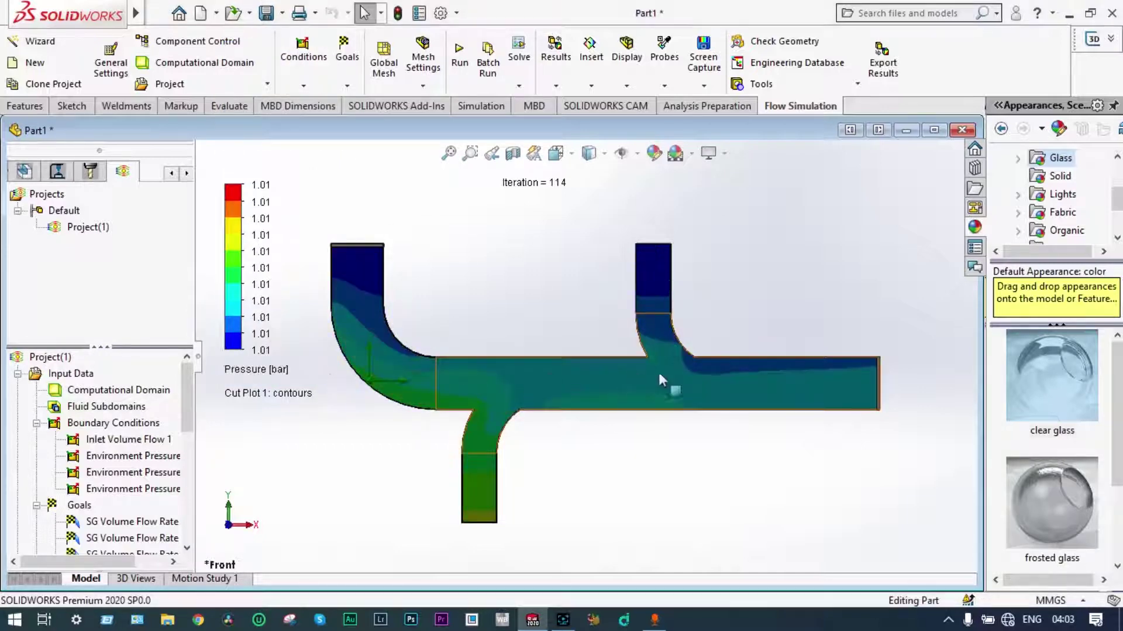
Switch the cut plot's displayed parameter to Temperature (Fluid).
{"action": "left_click", "coordinate": [275, 375]}
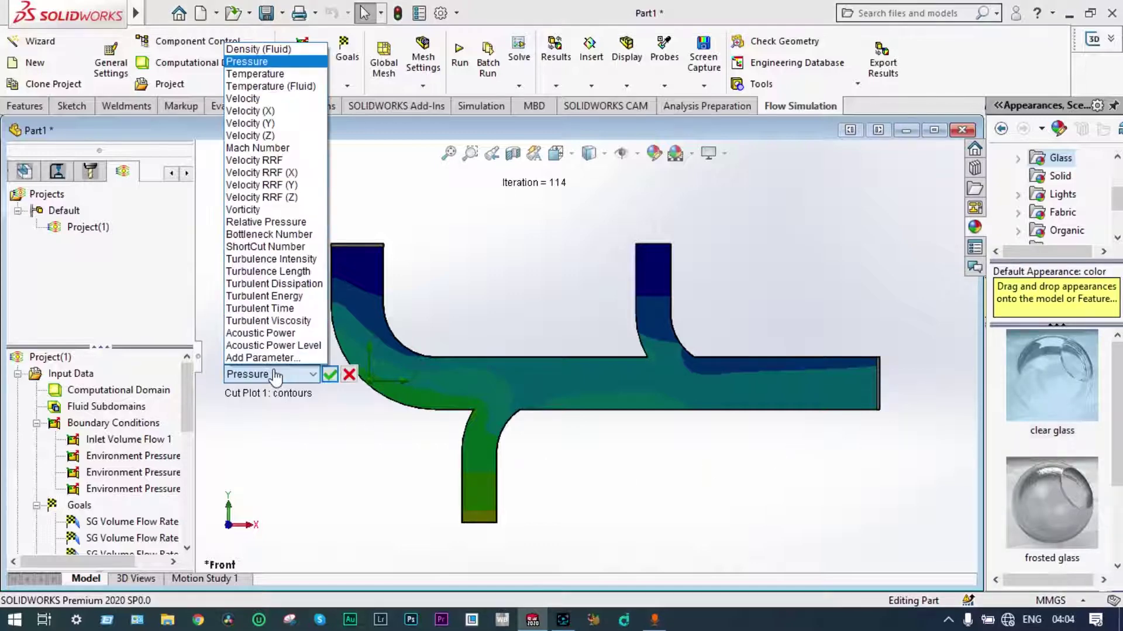
{"action": "left_click", "coordinate": [297, 86]}
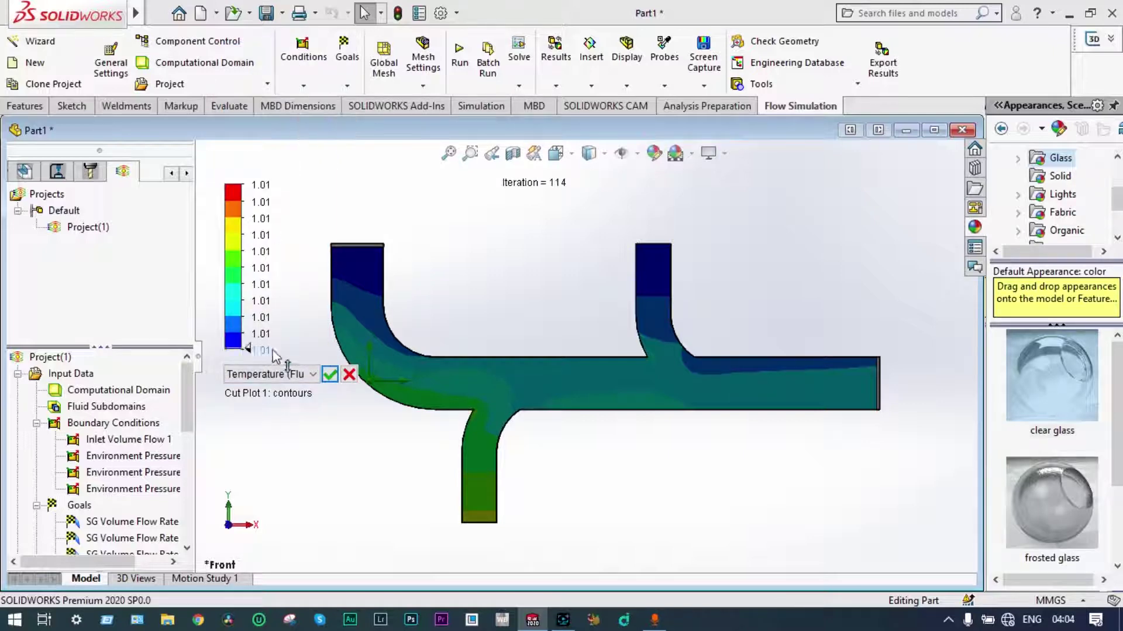
{"action": "left_click", "coordinate": [330, 373]}
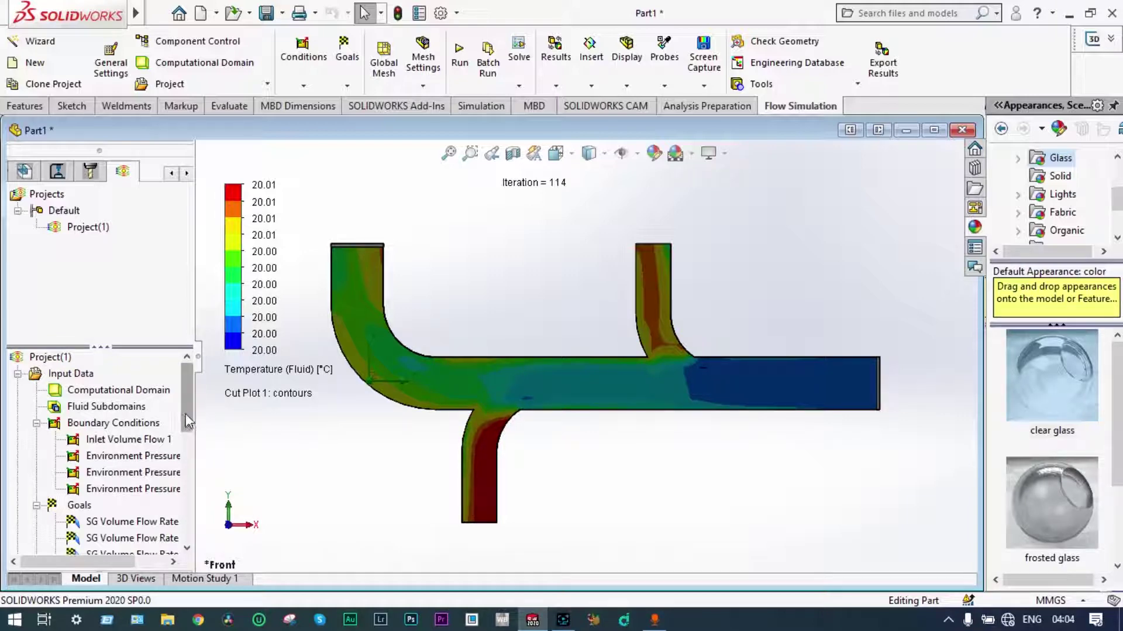
Play the animation of Cut Plot 1 to watch the fluid temperature contours through the duct.
{"action": "left_click_drag", "start_coordinate": [183, 413], "coordinate": [187, 481]}
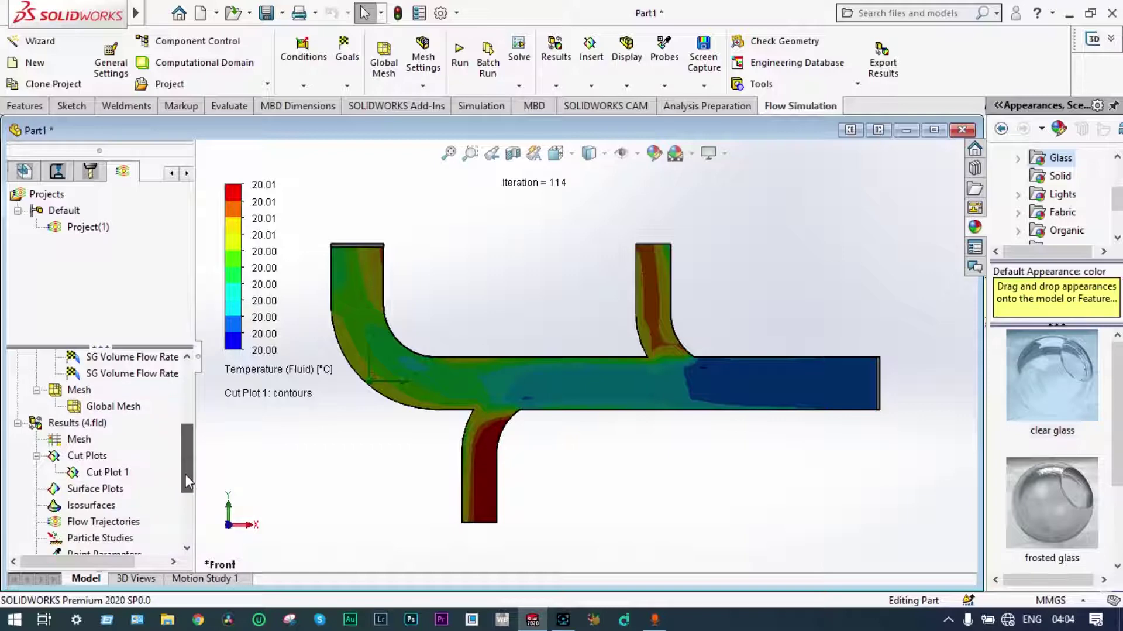
{"action": "right_click", "coordinate": [114, 471]}
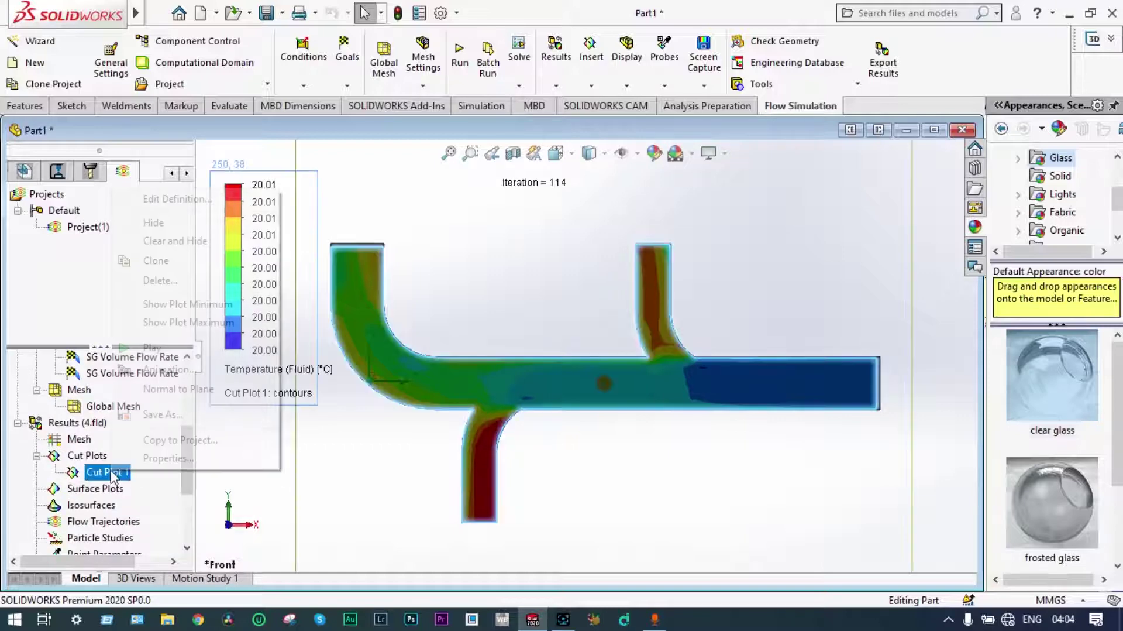
{"action": "left_click", "coordinate": [170, 349]}
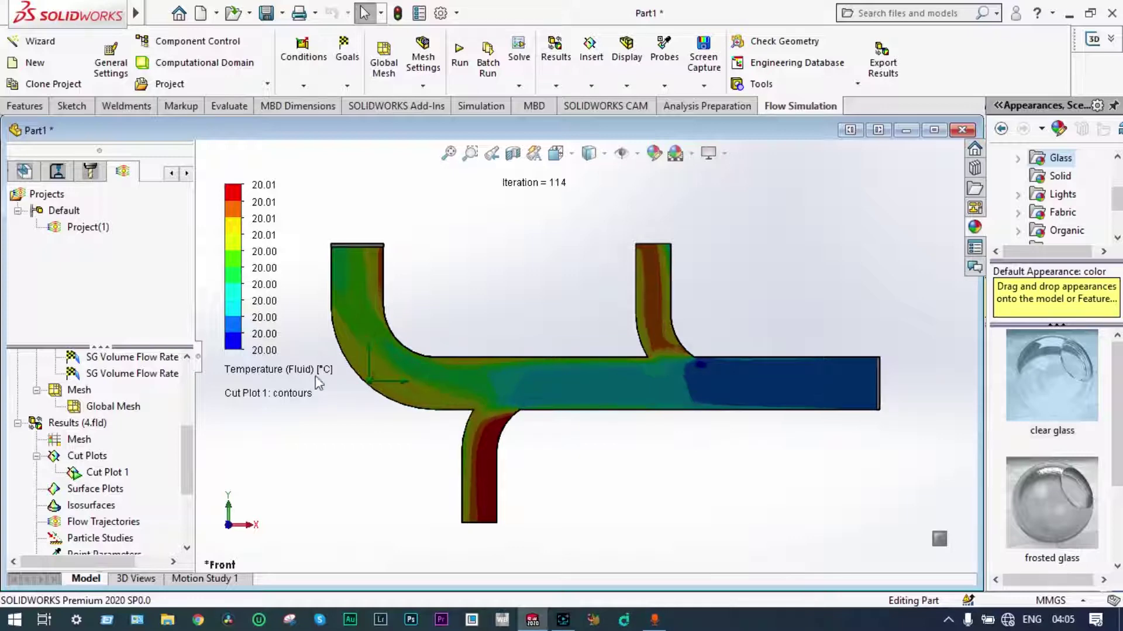
Set the playing cut plot's displayed parameter to Velocity, and clear and hide Cut Plot 1.
{"action": "right_click", "coordinate": [295, 369]}
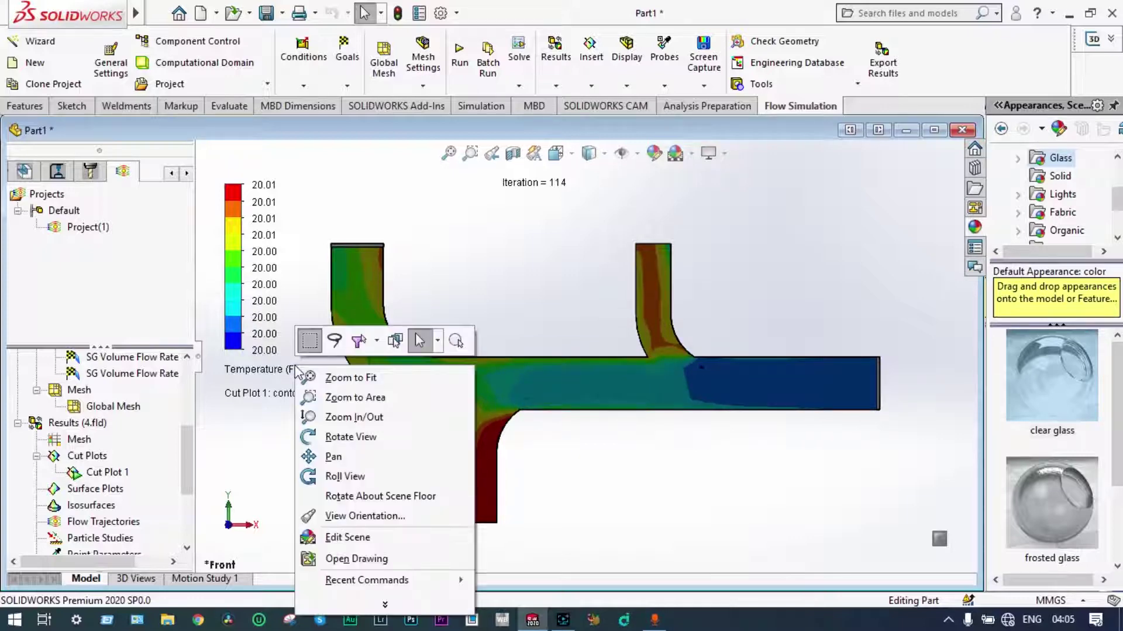
{"action": "left_click", "coordinate": [425, 295]}
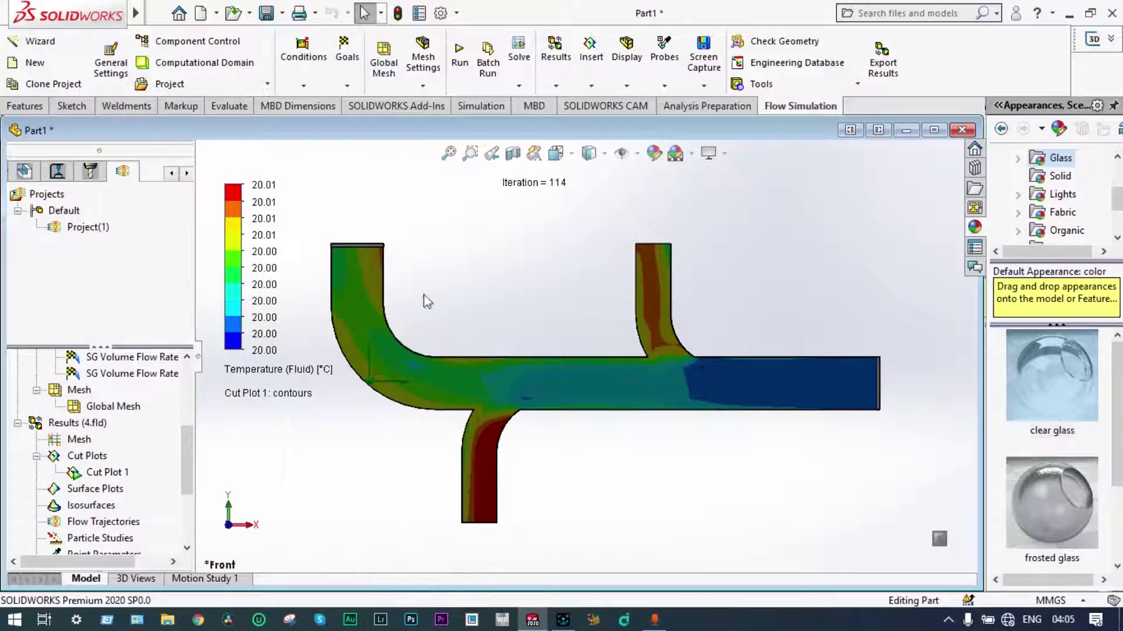
{"action": "left_click", "coordinate": [298, 370]}
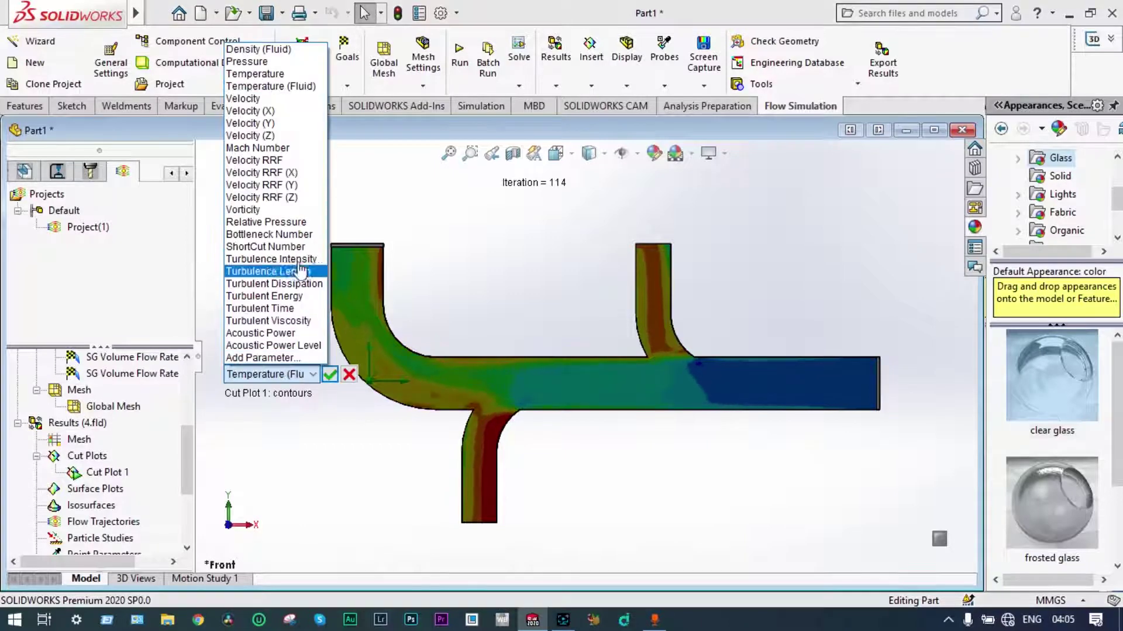
{"action": "left_click", "coordinate": [296, 99]}
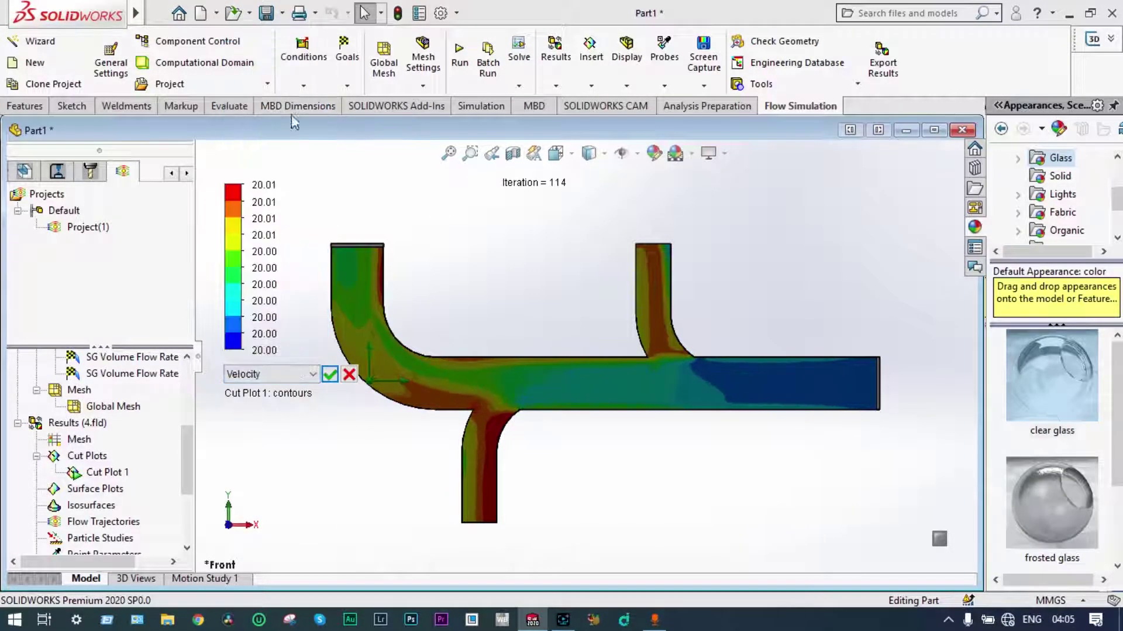
{"action": "left_click", "coordinate": [330, 374]}
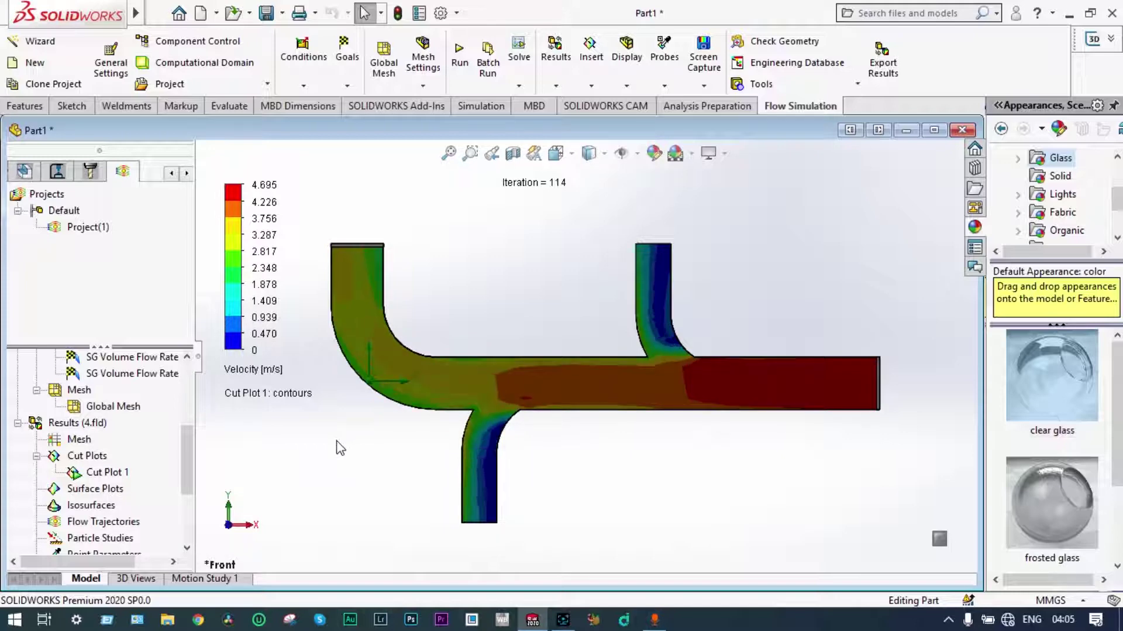
{"action": "right_click", "coordinate": [106, 472]}
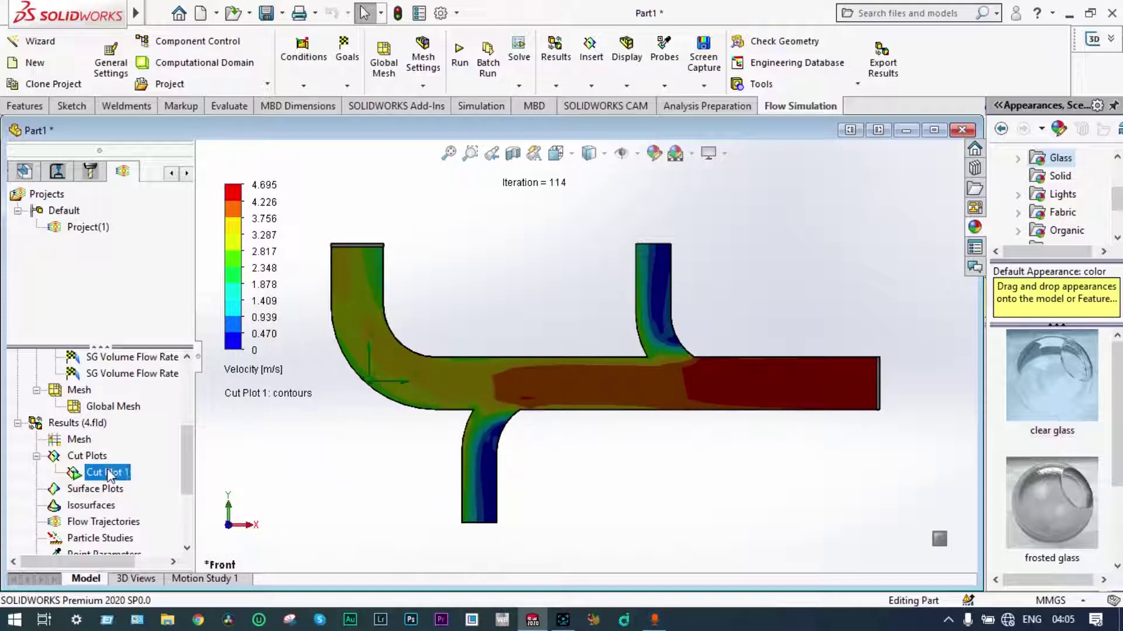
{"action": "left_click", "coordinate": [185, 245]}
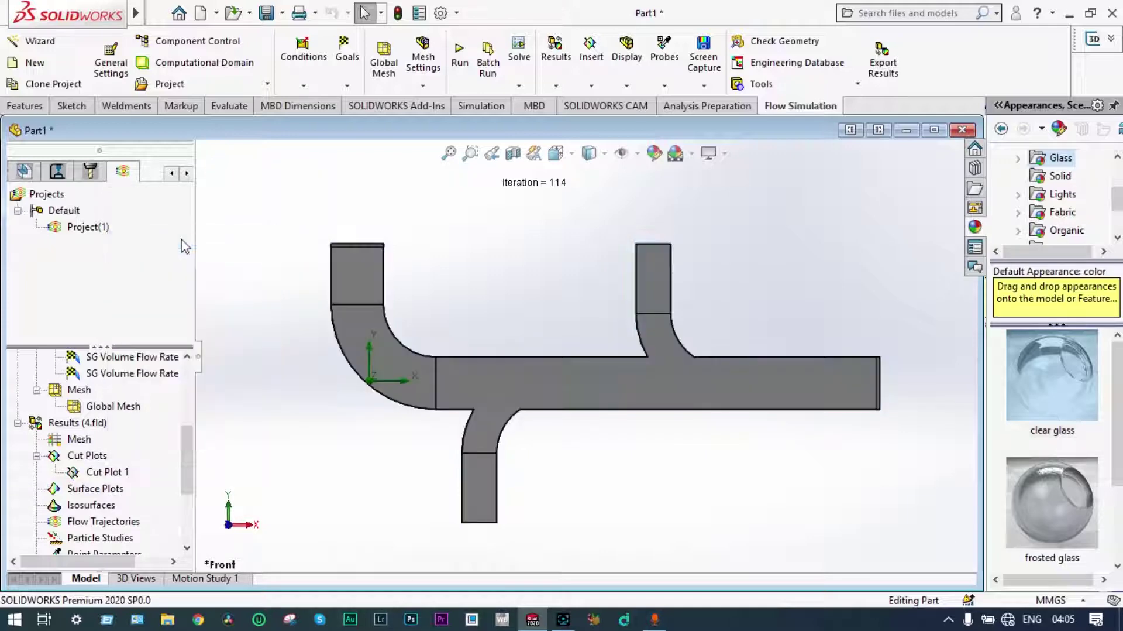
Insert a surface plot of Velocity contours over all faces of the duct and inspect its open ends.
{"action": "right_click", "coordinate": [112, 490]}
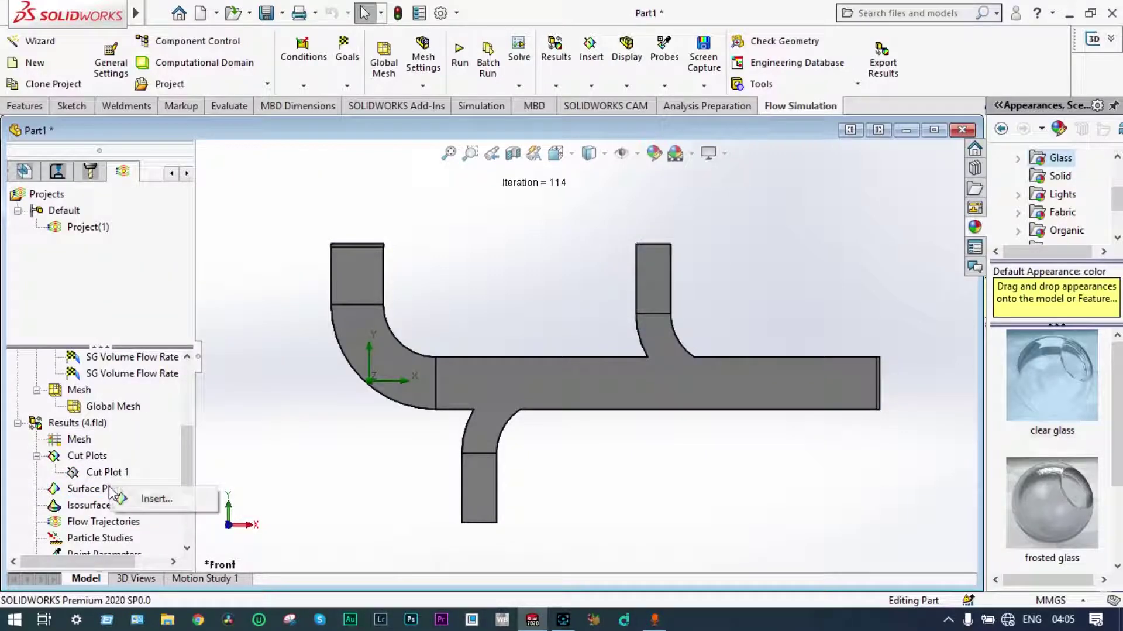
{"action": "left_click", "coordinate": [140, 506]}
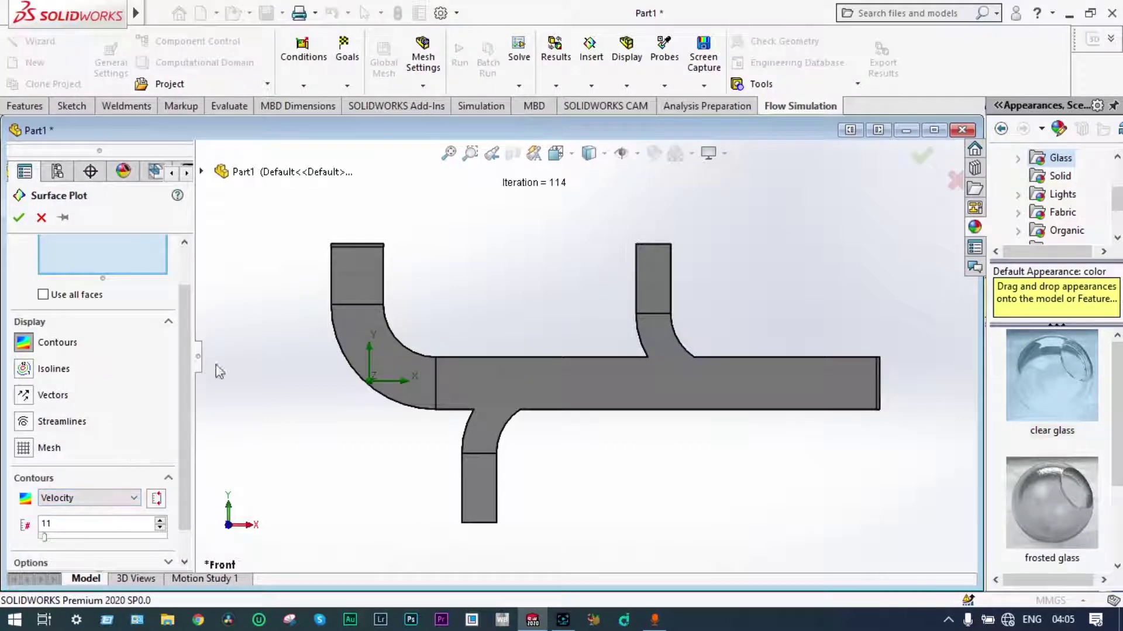
{"action": "left_click", "coordinate": [43, 294]}
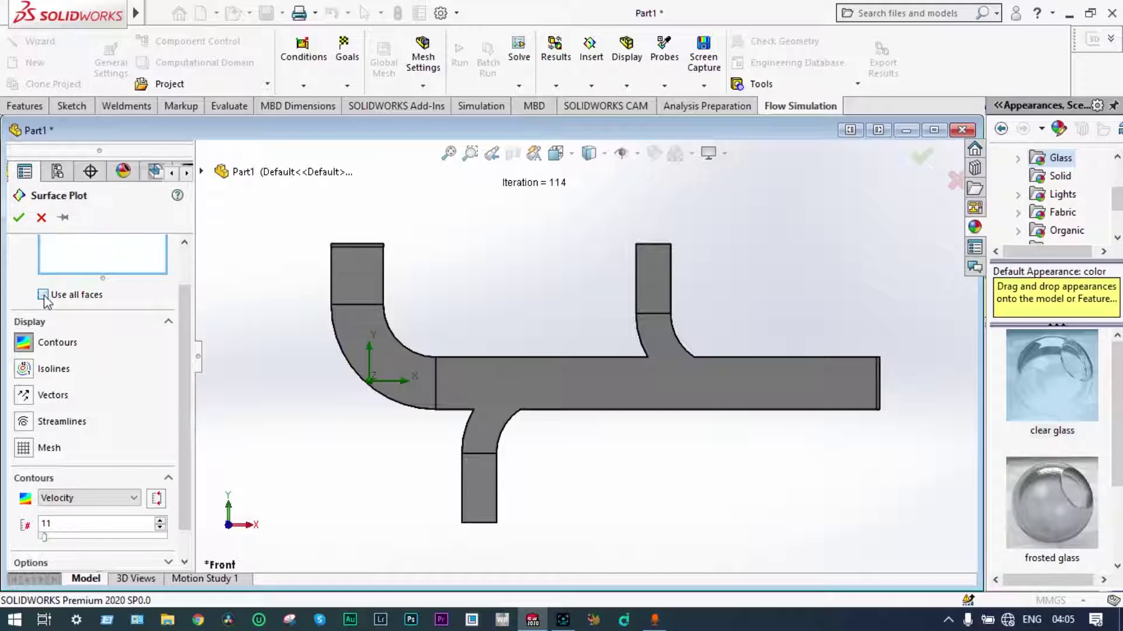
{"action": "left_click", "coordinate": [19, 217]}
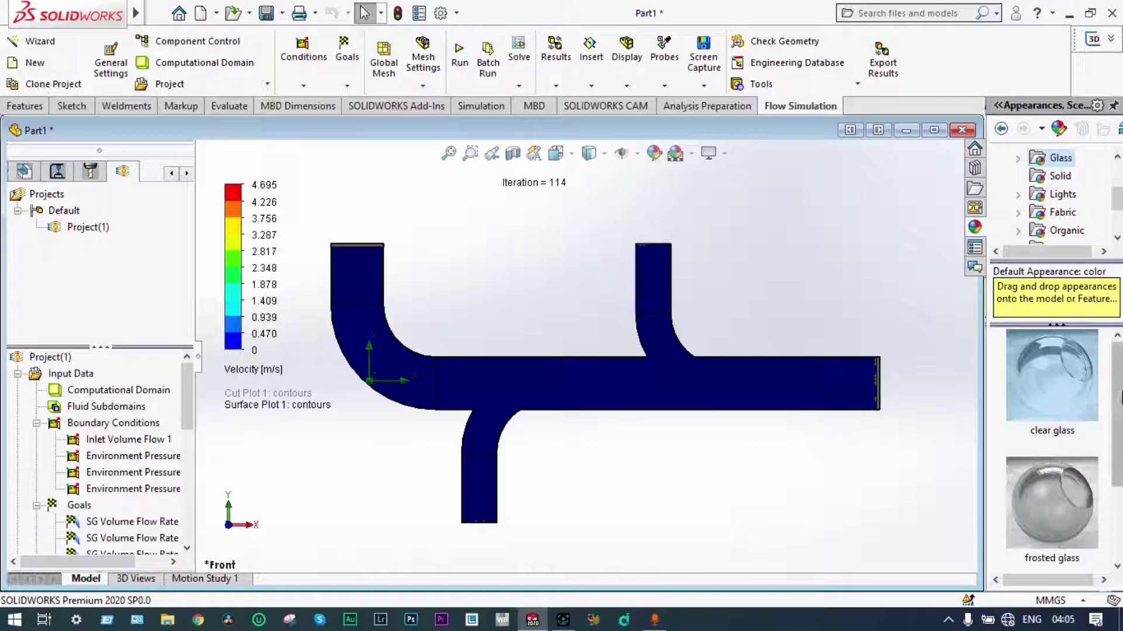
{"action": "middle_click_drag", "start_coordinate": [948, 318], "coordinate": [898, 353]}
{"action": "scroll", "coordinate": [819, 413], "scroll_direction": "down", "scroll_amount": 4}
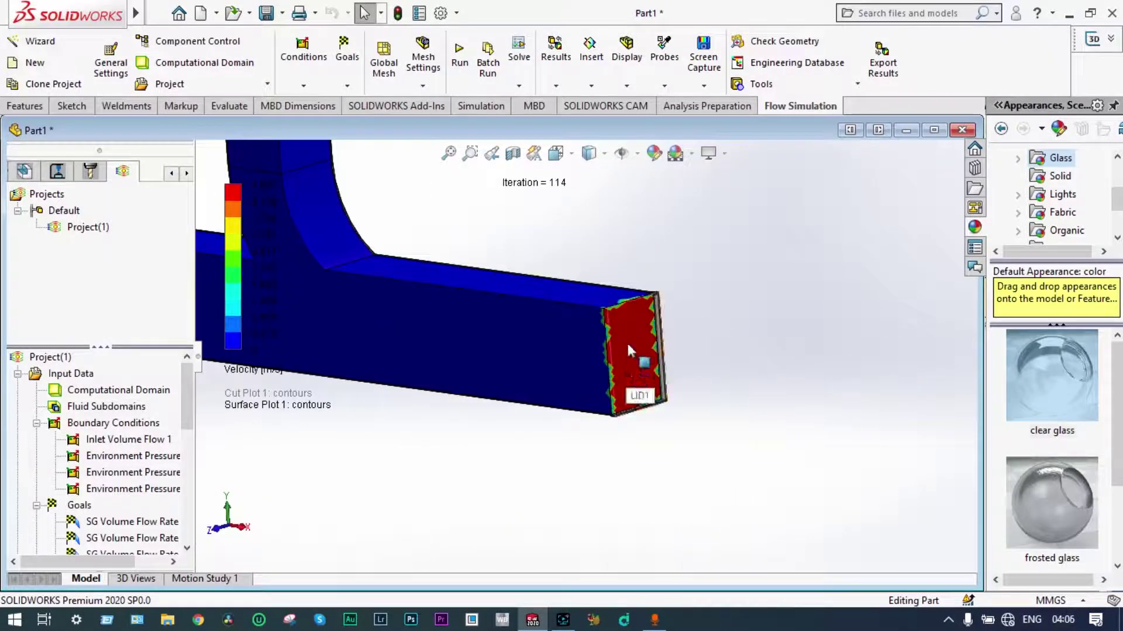
{"action": "scroll", "coordinate": [514, 273], "scroll_direction": "up", "scroll_amount": 5}
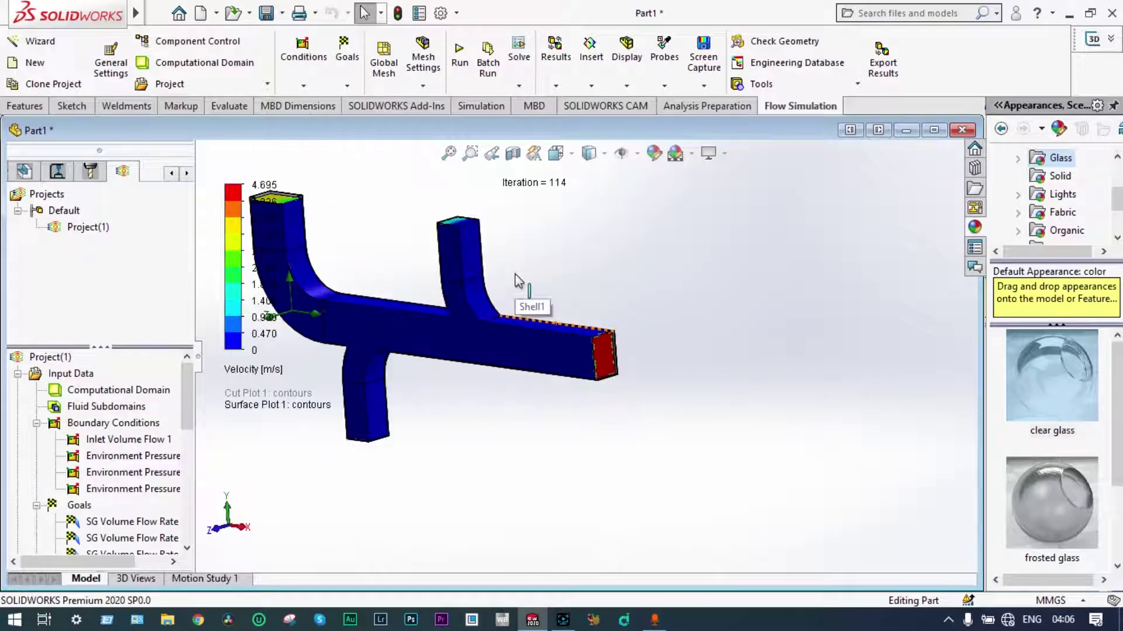
Switch the surface plot's displayed parameter to Pressure and view the contours along the duct and its branches.
{"action": "left_click", "coordinate": [279, 378]}
{"action": "left_click", "coordinate": [263, 375]}
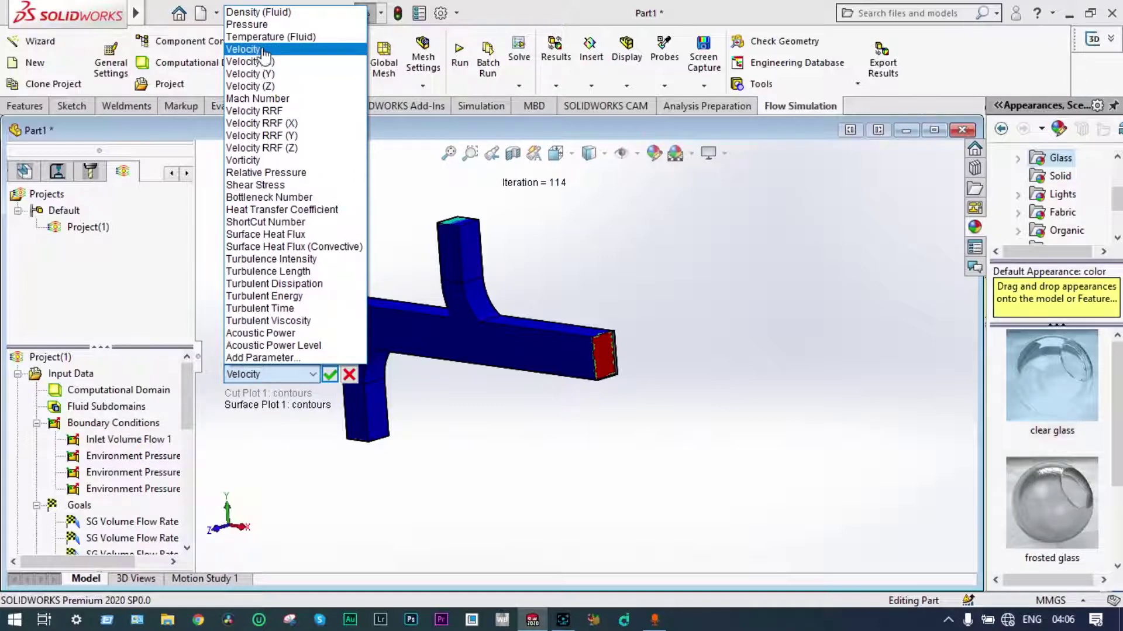
{"action": "left_click", "coordinate": [266, 24]}
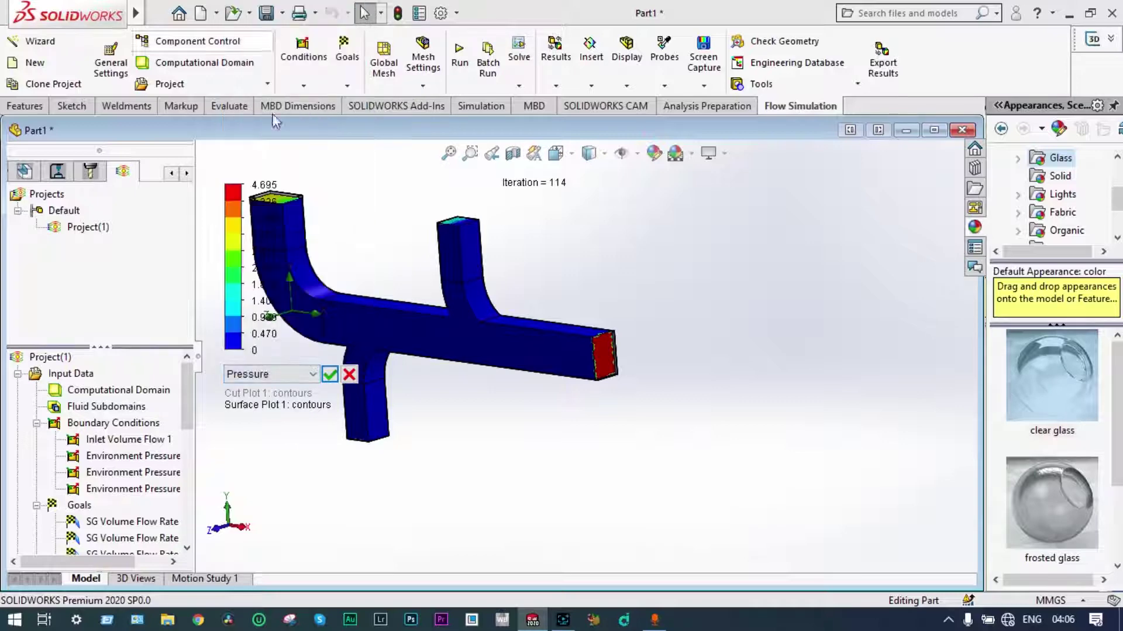
{"action": "left_click", "coordinate": [330, 375]}
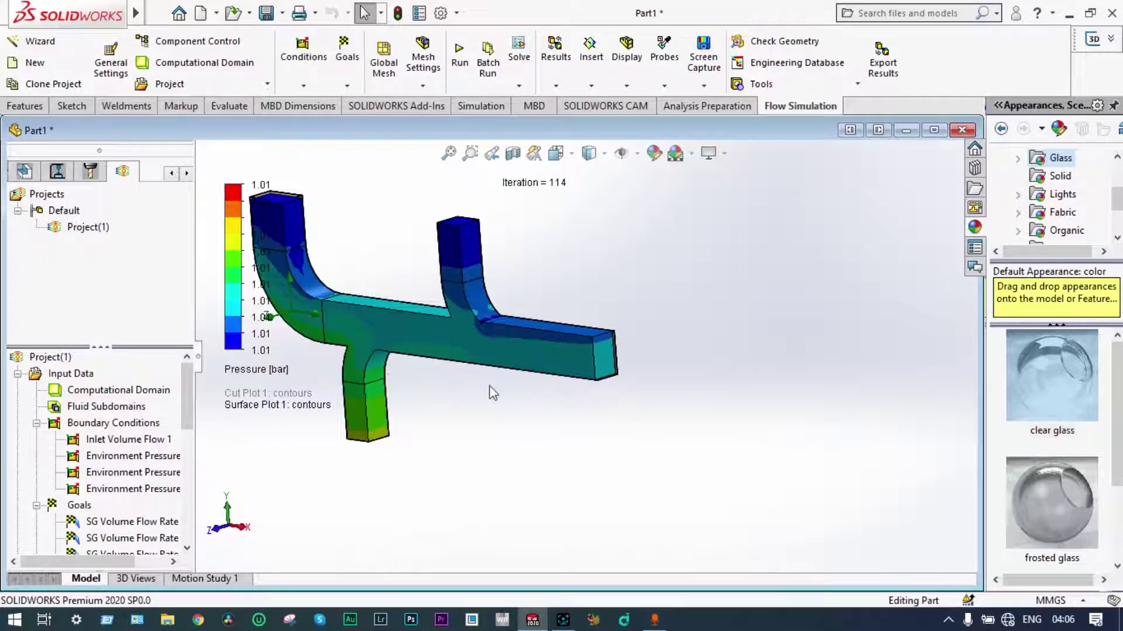
{"action": "scroll", "coordinate": [494, 392], "scroll_direction": "up", "scroll_amount": 3}
{"action": "middle_click_drag", "start_coordinate": [458, 257], "coordinate": [527, 268]}
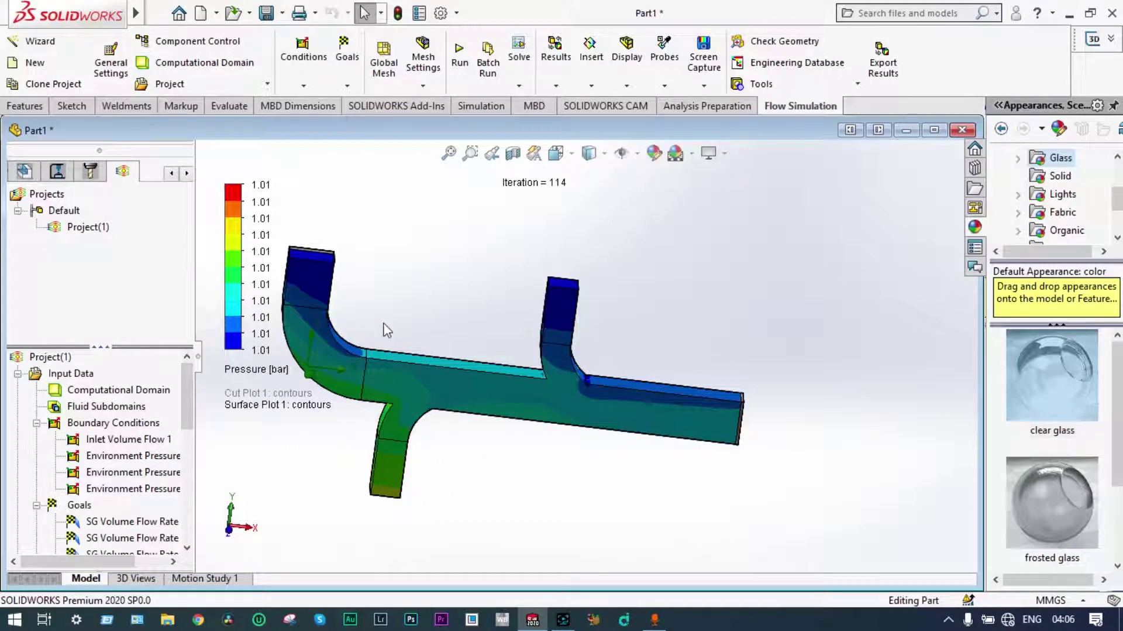
{"action": "middle_click_drag", "start_coordinate": [386, 330], "coordinate": [402, 306]}
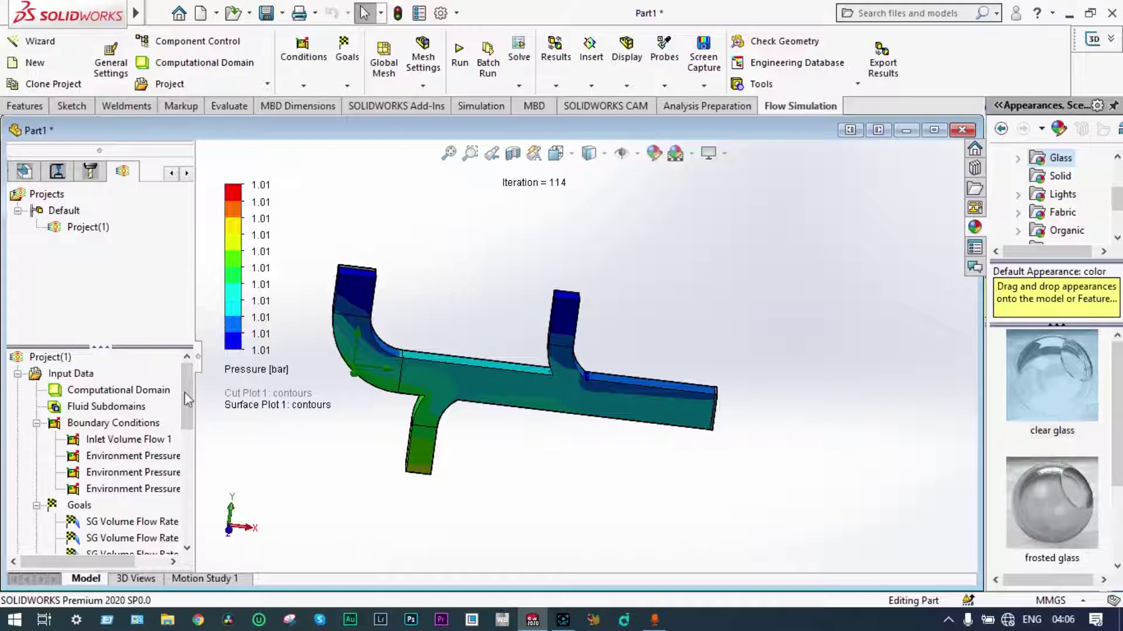
Clear and hide Surface Plot 1.
{"action": "left_click_drag", "start_coordinate": [191, 388], "coordinate": [194, 404]}
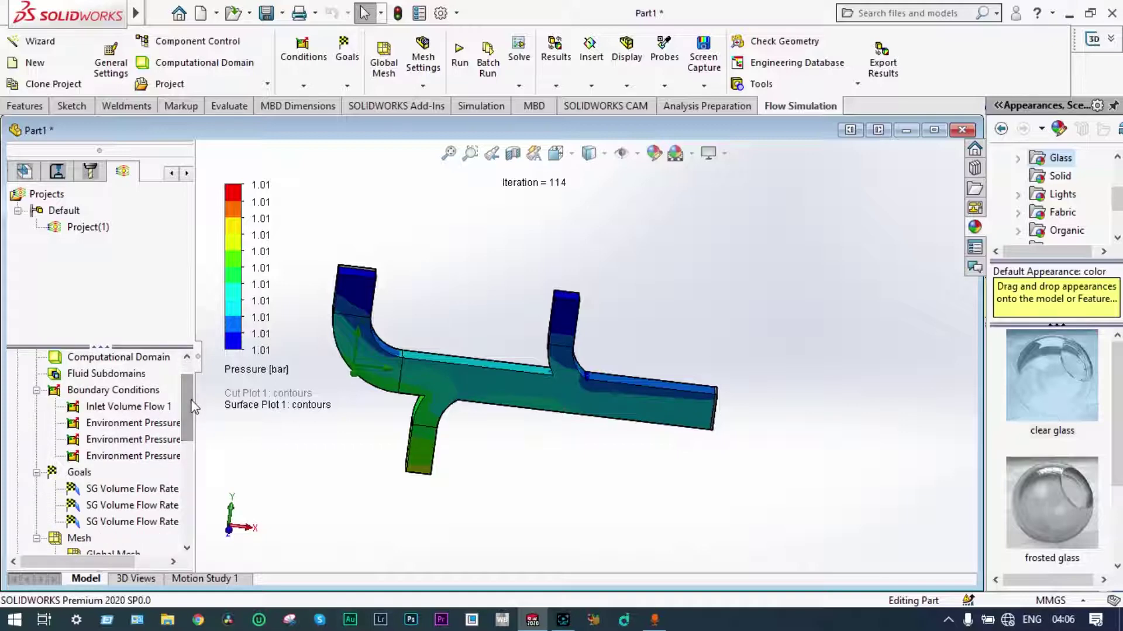
{"action": "left_click_drag", "start_coordinate": [193, 406], "coordinate": [193, 429]}
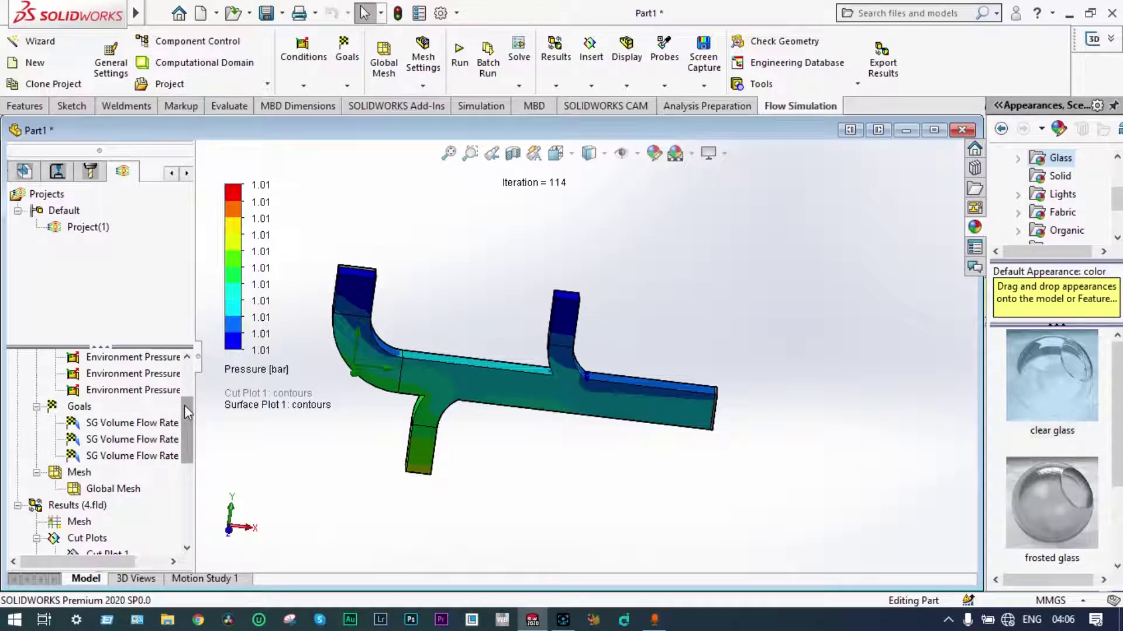
{"action": "left_click_drag", "start_coordinate": [184, 405], "coordinate": [188, 462]}
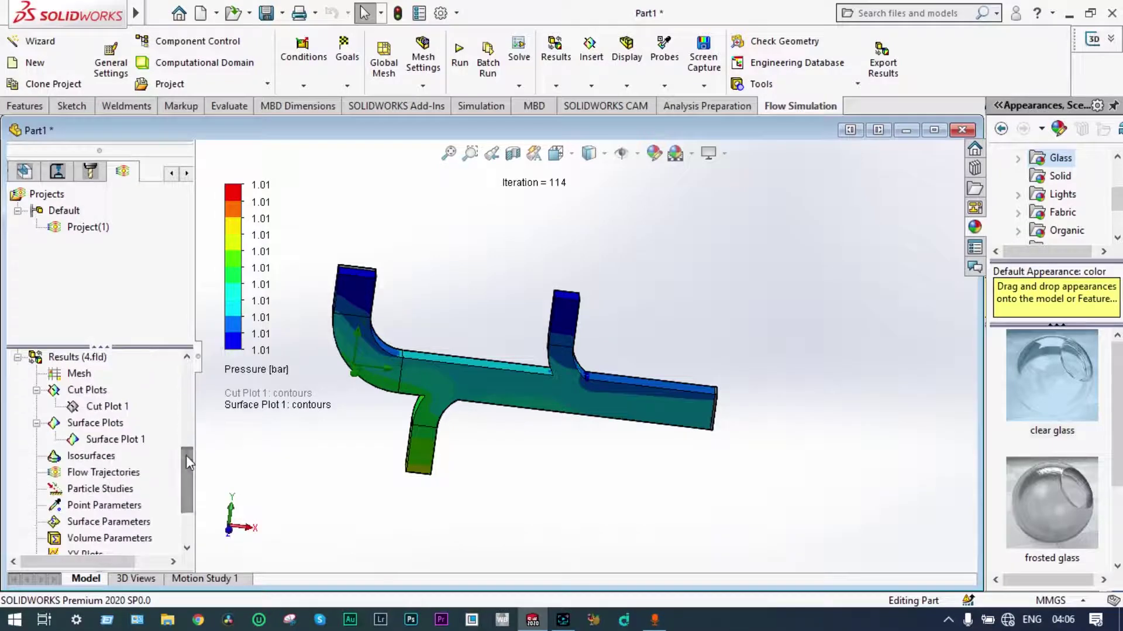
{"action": "right_click", "coordinate": [133, 445]}
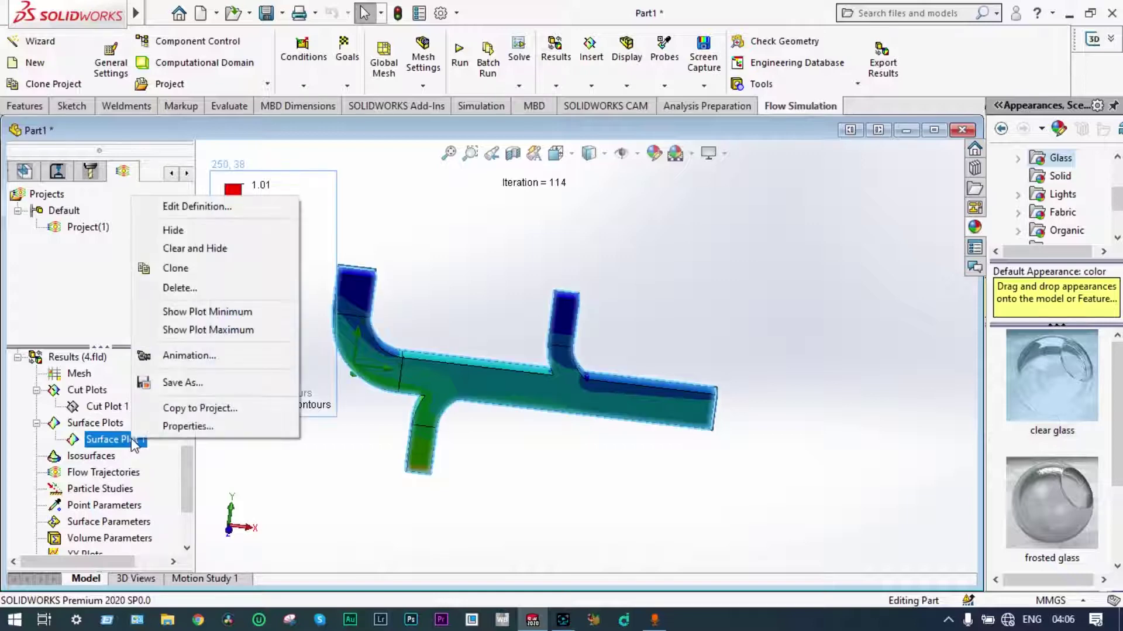
{"action": "left_click", "coordinate": [228, 248]}
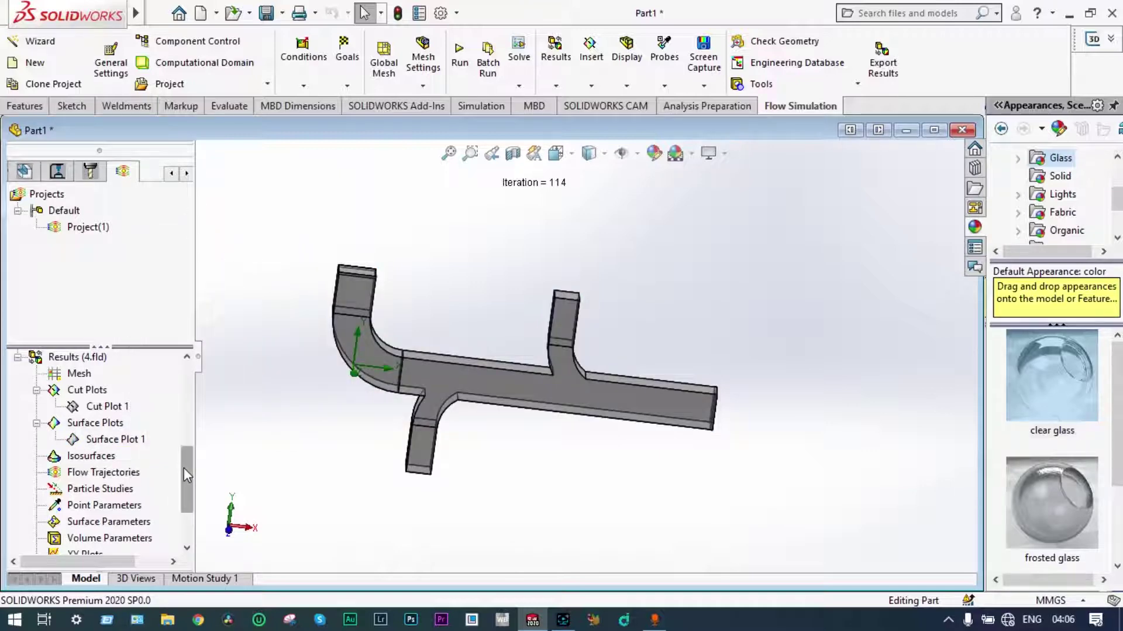
Start a new flow trajectories plot and set its colour parameter to Velocity.
{"action": "right_click", "coordinate": [119, 476]}
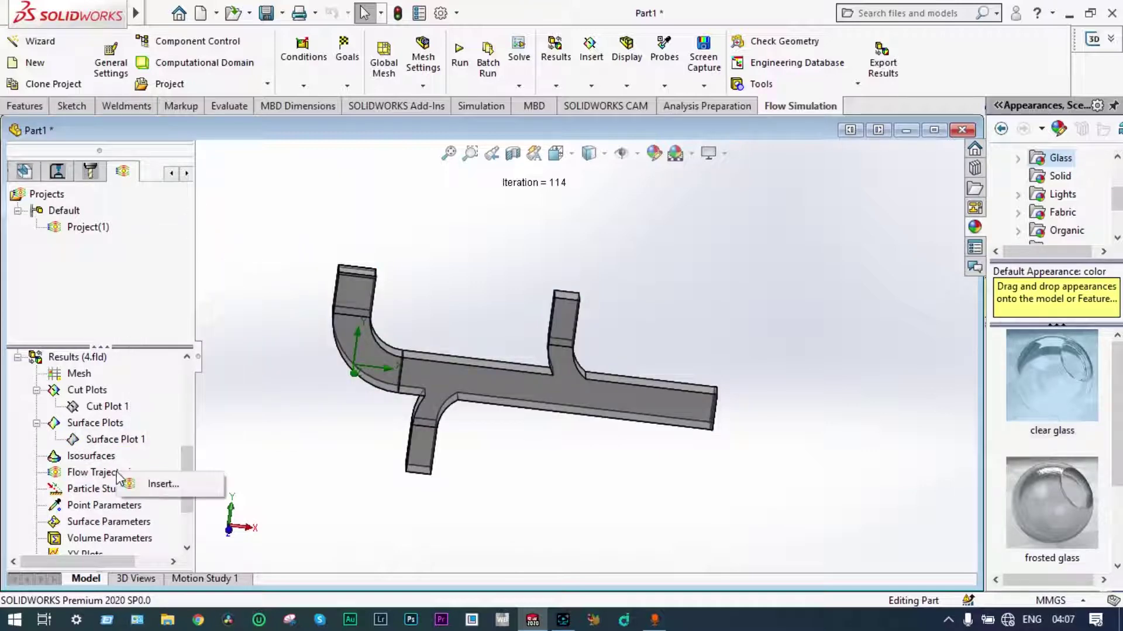
{"action": "left_click", "coordinate": [159, 486]}
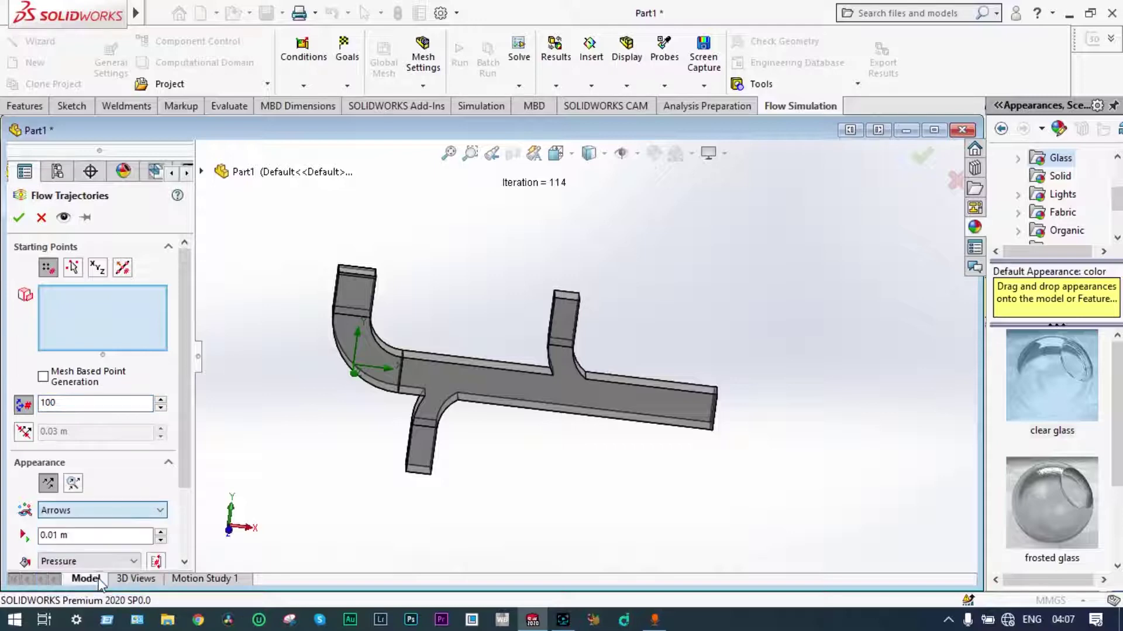
{"action": "left_click_drag", "start_coordinate": [180, 428], "coordinate": [186, 469]}
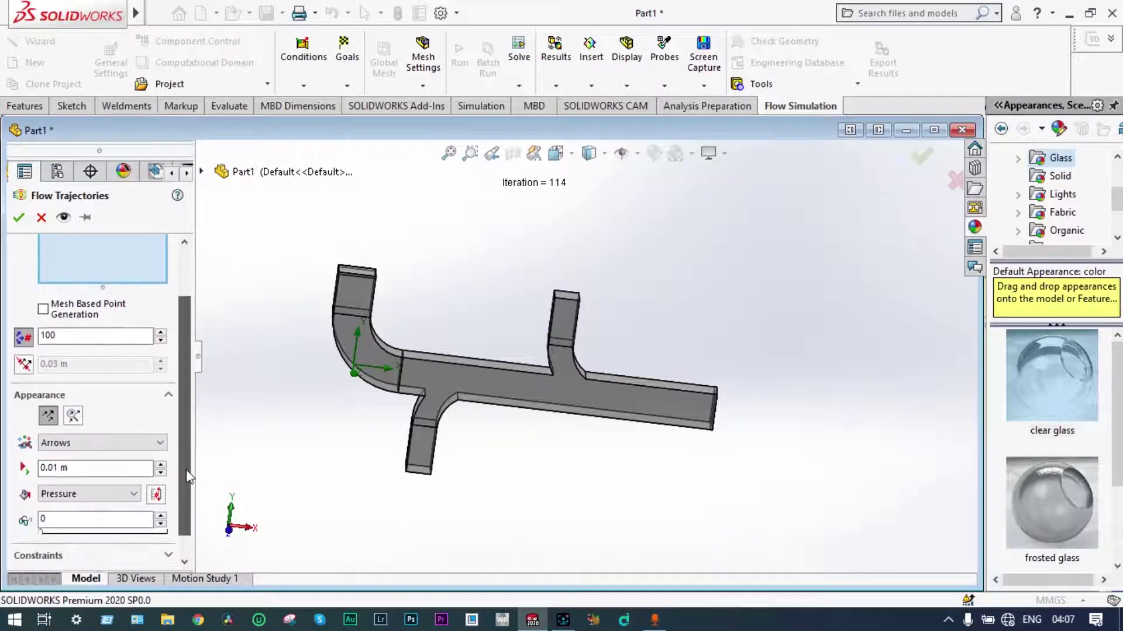
{"action": "left_click", "coordinate": [135, 495]}
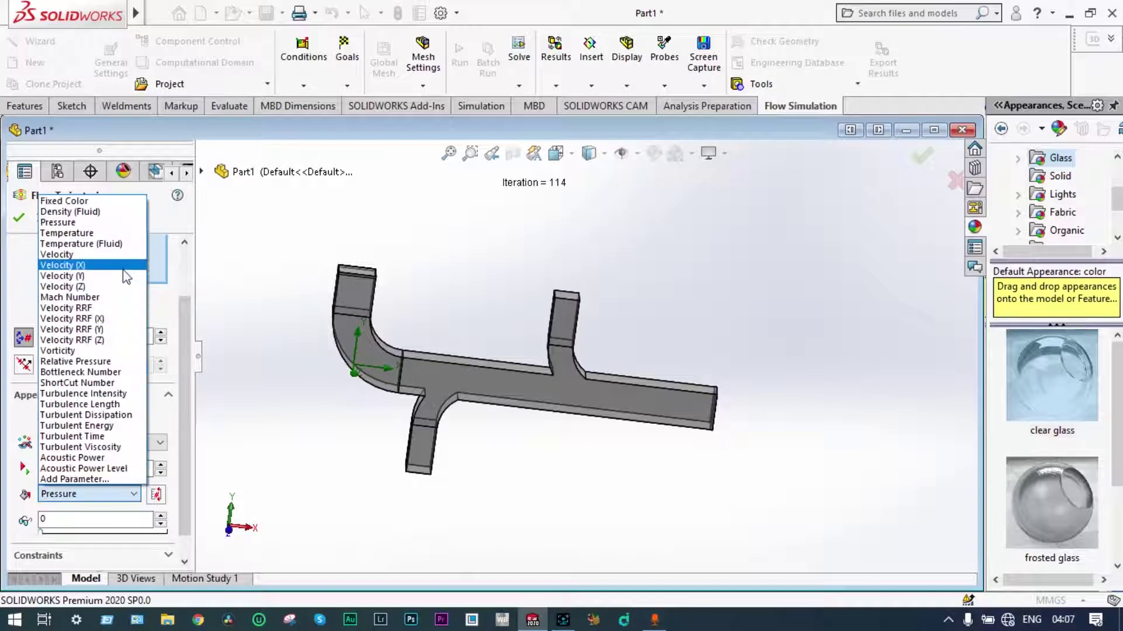
{"action": "left_click", "coordinate": [100, 255]}
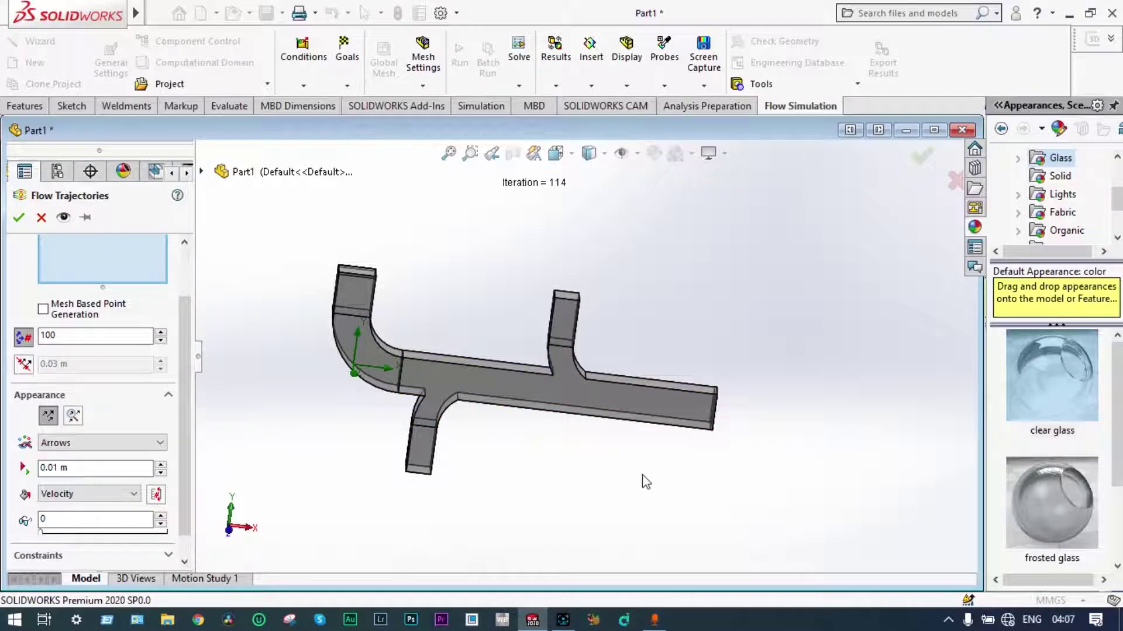
Pick the LID1 face at the far end of the straight duct as a starting face for the trajectories.
{"action": "middle_click_drag", "start_coordinate": [690, 448], "coordinate": [621, 454]}
{"action": "scroll", "coordinate": [659, 421], "scroll_direction": "up", "scroll_amount": 5}
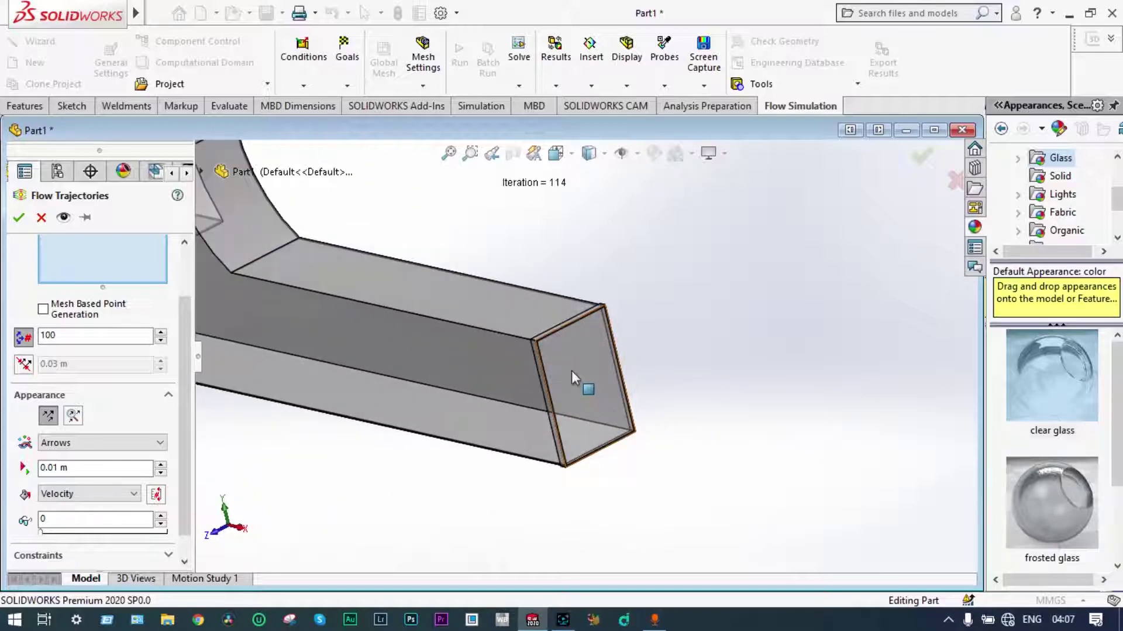
{"action": "right_click", "coordinate": [572, 372]}
{"action": "left_click", "coordinate": [619, 422]}
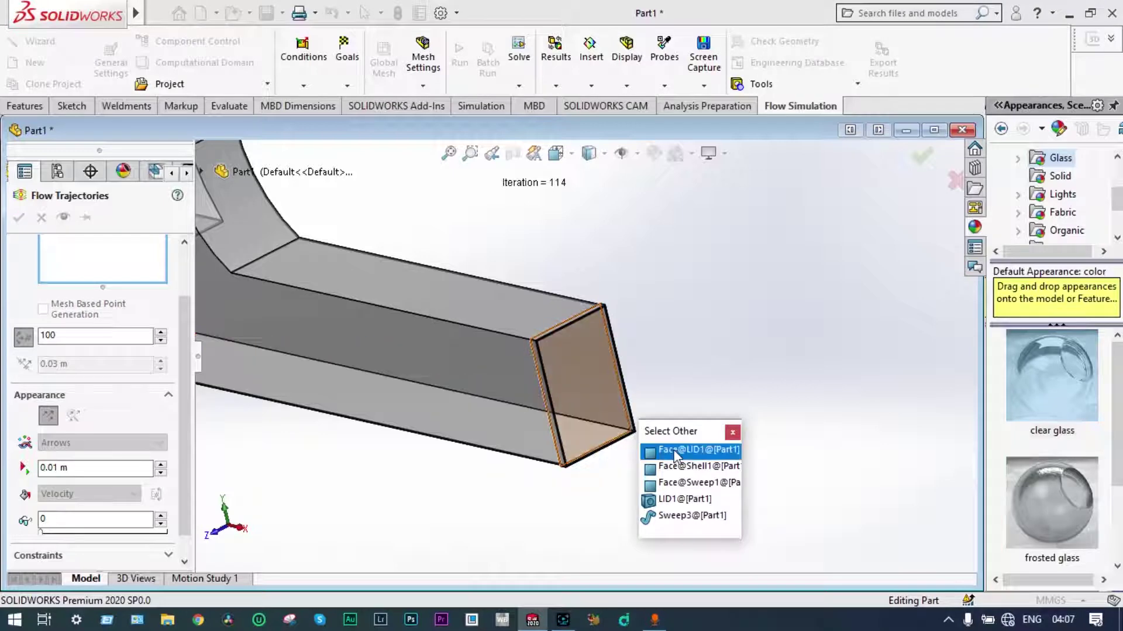
{"action": "left_click", "coordinate": [675, 450]}
{"action": "key", "text": "f"}
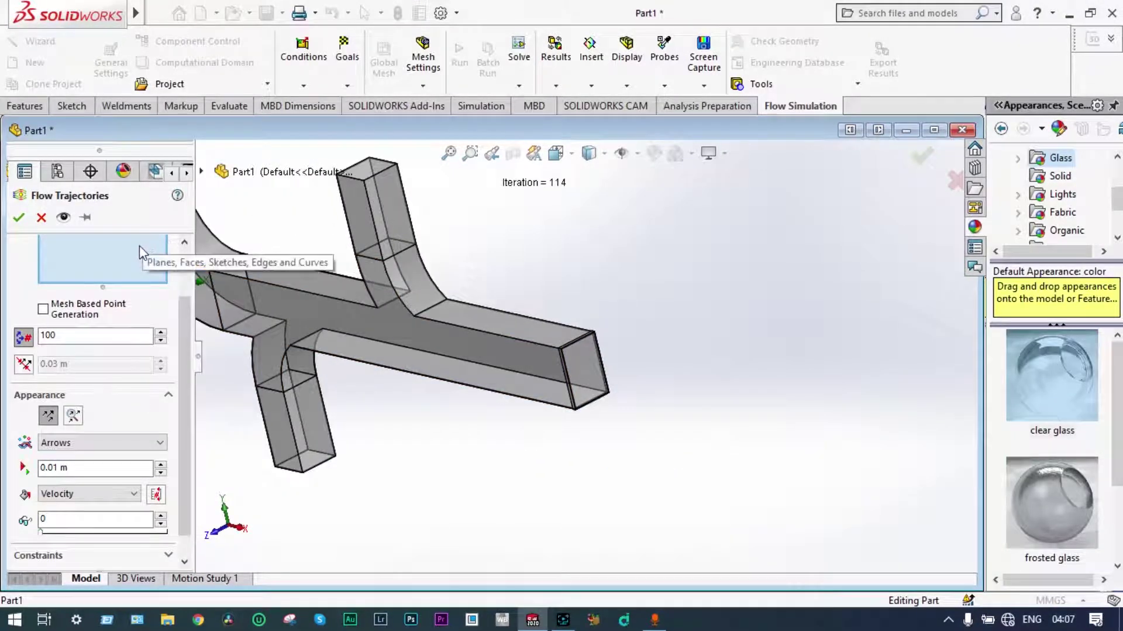
Pick the Shell1 face at the end of the upper branch as another trajectory starting face.
{"action": "middle_click_drag", "start_coordinate": [370, 389], "coordinate": [454, 348]}
{"action": "scroll", "coordinate": [427, 262], "scroll_direction": "down", "scroll_amount": 2}
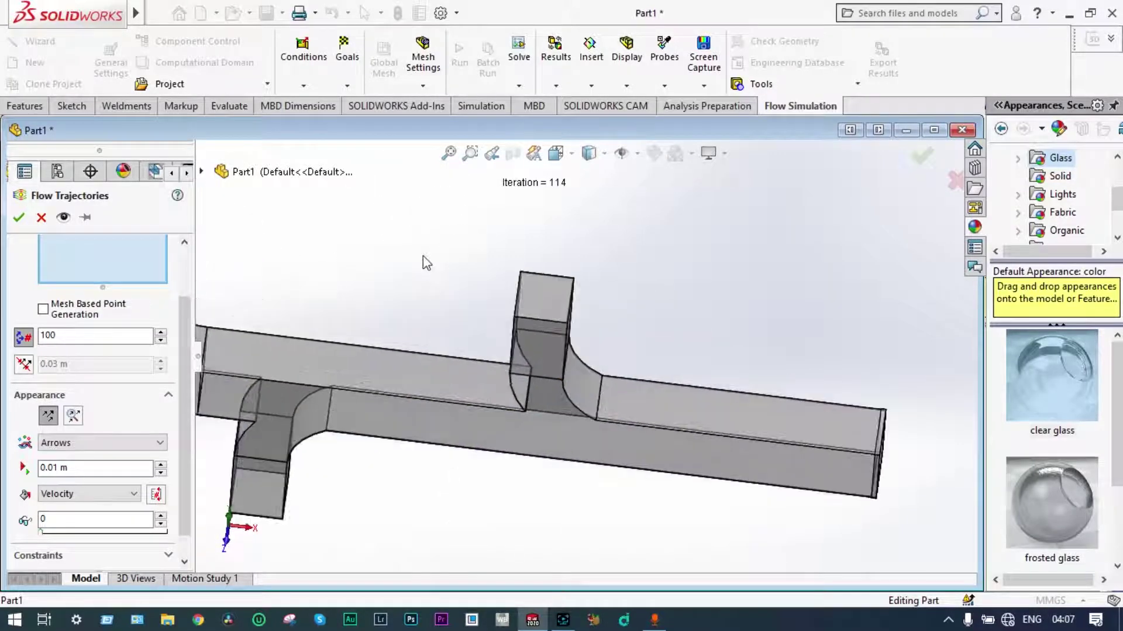
{"action": "right_click", "coordinate": [539, 290]}
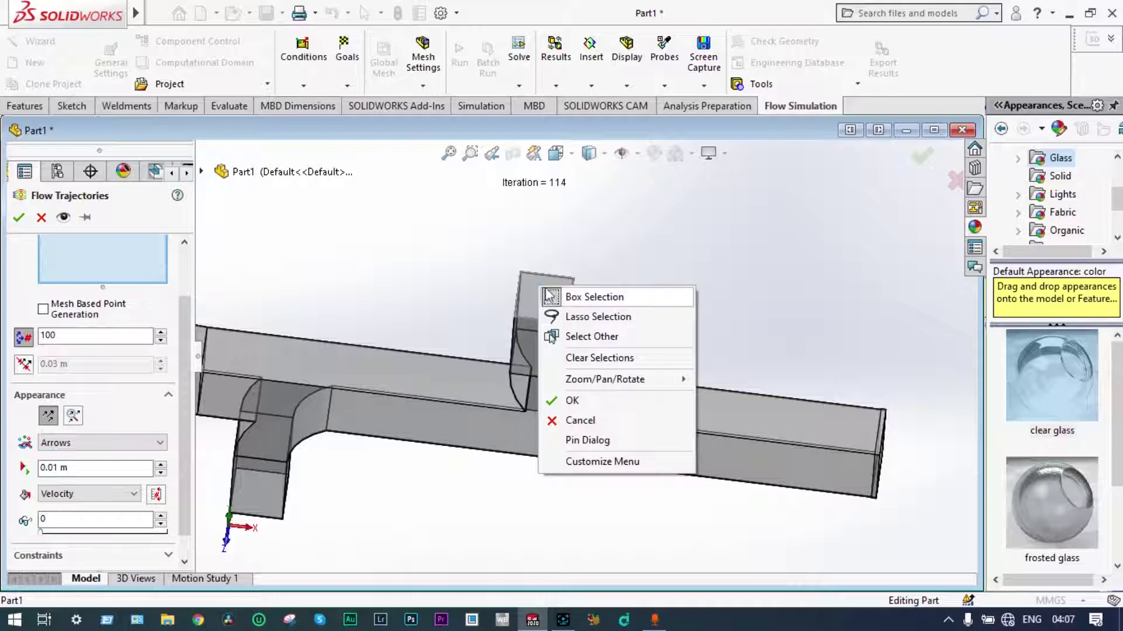
{"action": "left_click", "coordinate": [576, 337]}
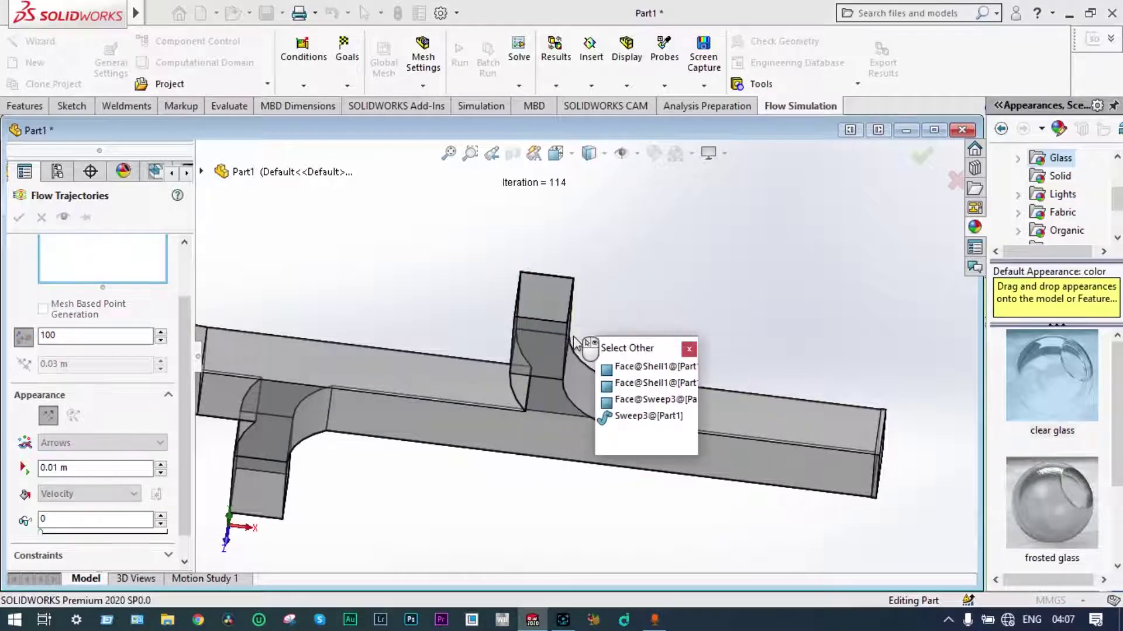
{"action": "left_click", "coordinate": [620, 368]}
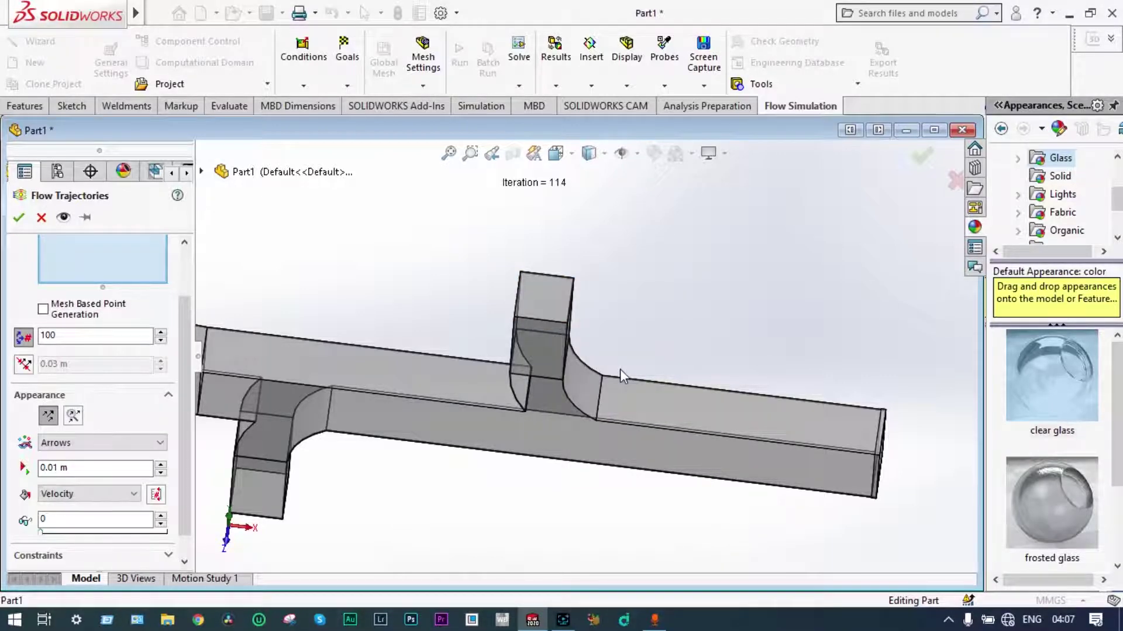
Pick the end face of the lower branch as a further trajectory starting face.
{"action": "scroll", "coordinate": [561, 423], "scroll_direction": "up", "scroll_amount": 4}
{"action": "middle_click_drag", "start_coordinate": [534, 453], "coordinate": [553, 288]}
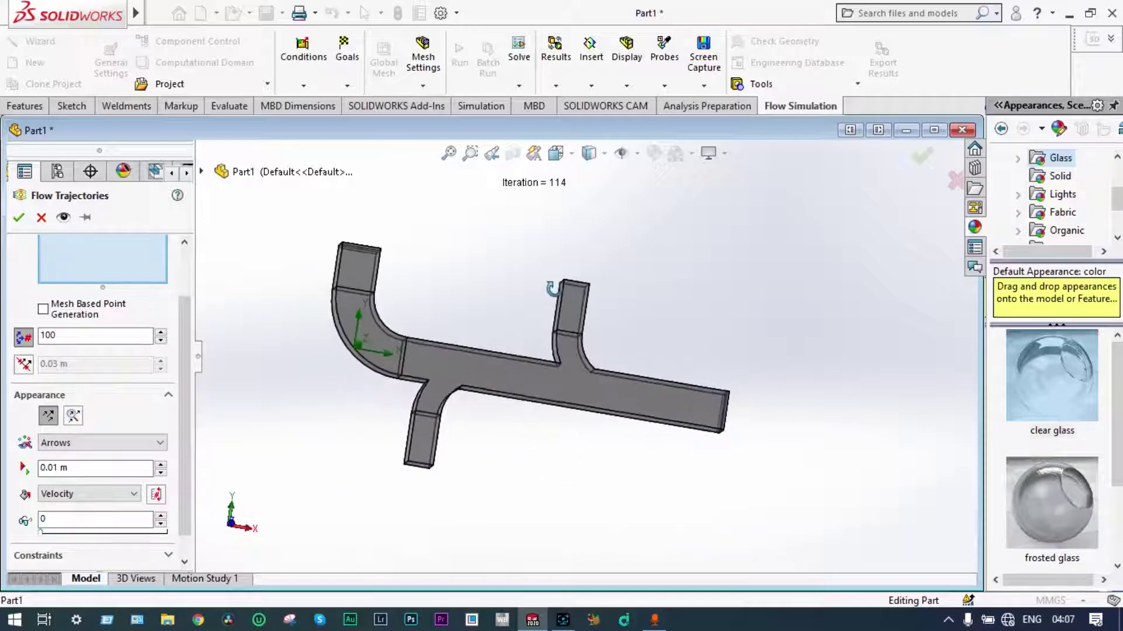
{"action": "middle_click_drag", "start_coordinate": [526, 497], "coordinate": [527, 375]}
{"action": "scroll", "coordinate": [475, 380], "scroll_direction": "down", "scroll_amount": 7}
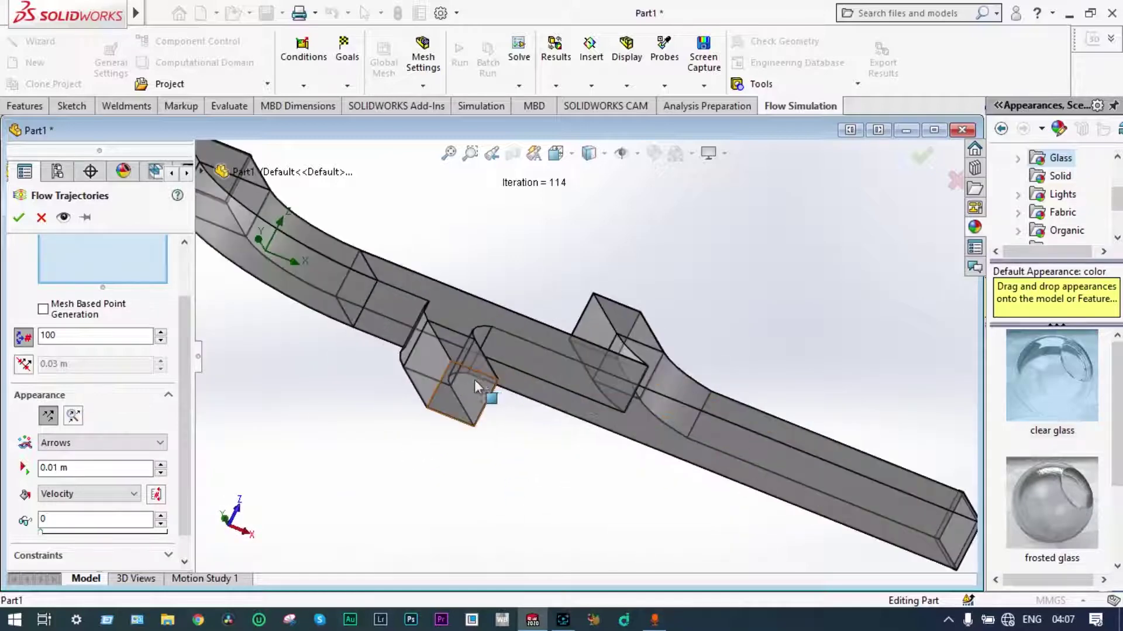
{"action": "right_click", "coordinate": [472, 379]}
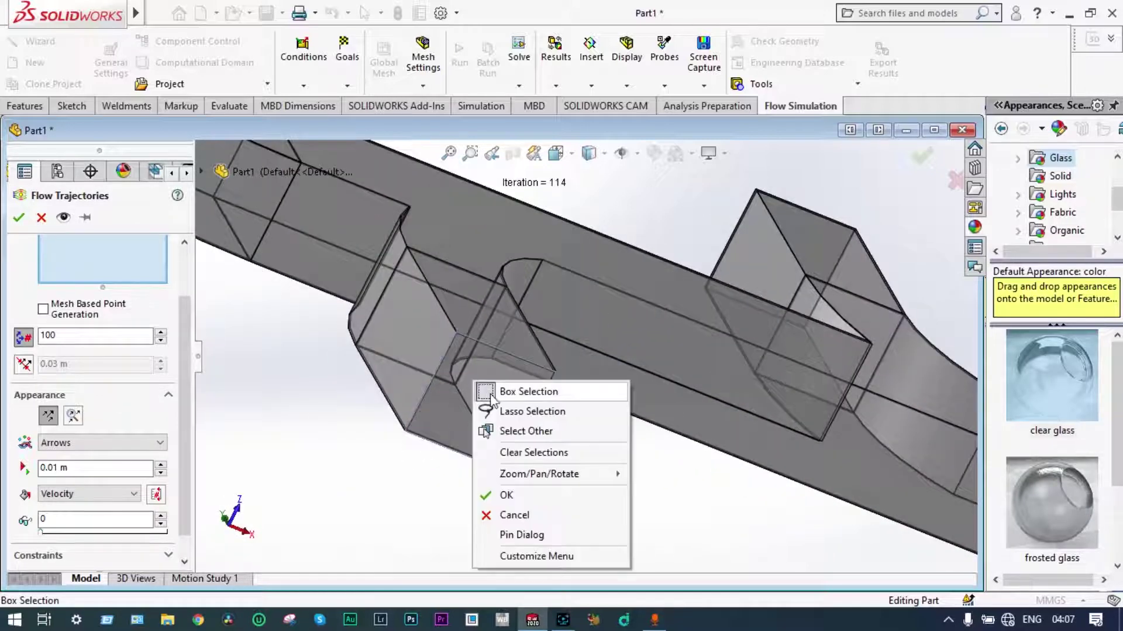
{"action": "left_click", "coordinate": [513, 431]}
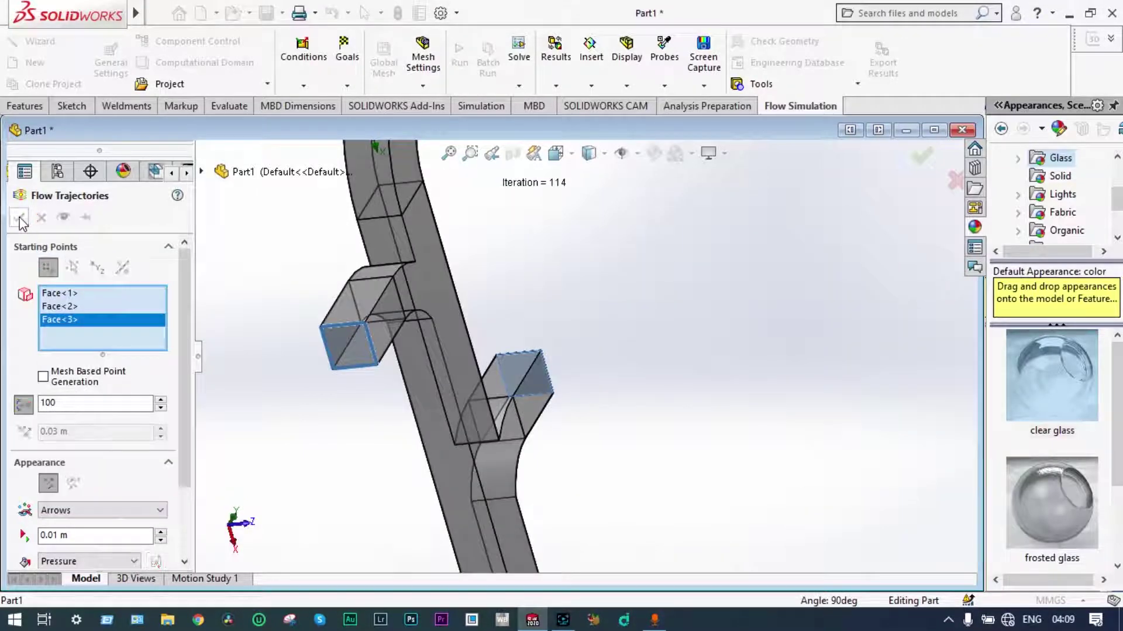
Generate the flow trajectories from the three selected faces, using 100 points and arrows coloured by Pressure.
{"action": "left_click", "coordinate": [19, 218]}
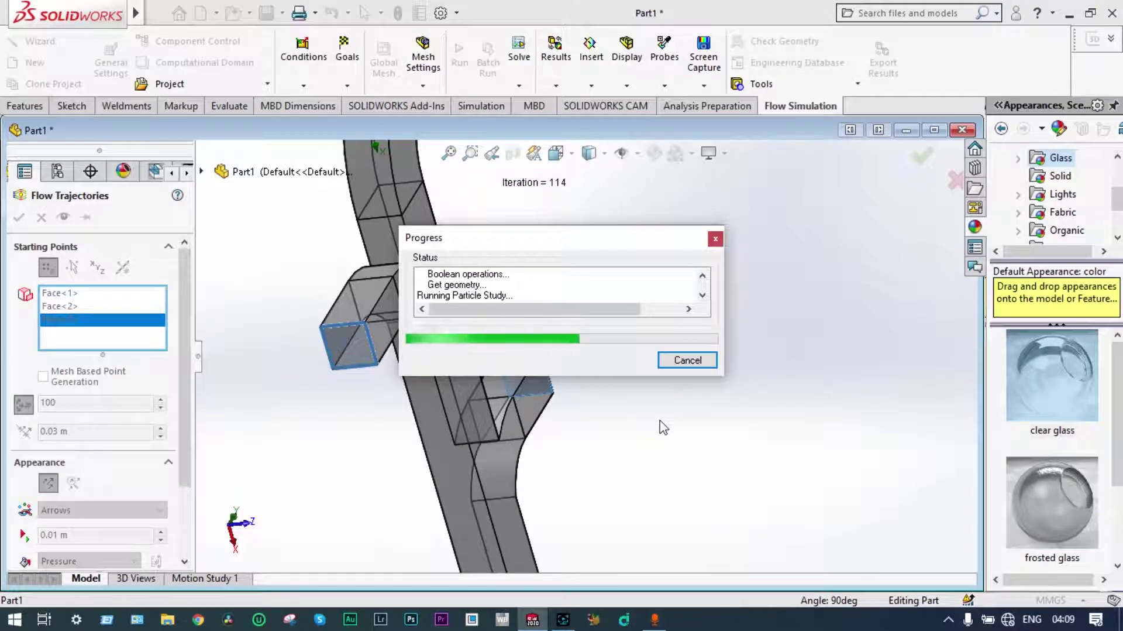
{"action": "scroll", "coordinate": [660, 420], "scroll_direction": "up", "scroll_amount": 3}
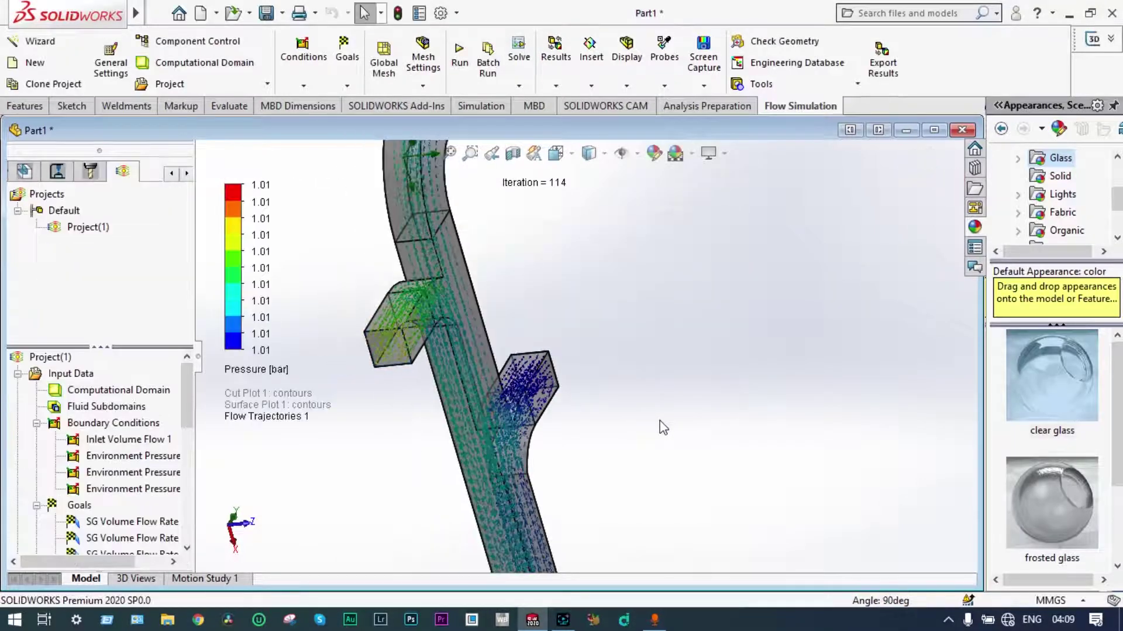
{"action": "middle_click_drag", "start_coordinate": [701, 419], "coordinate": [651, 531]}
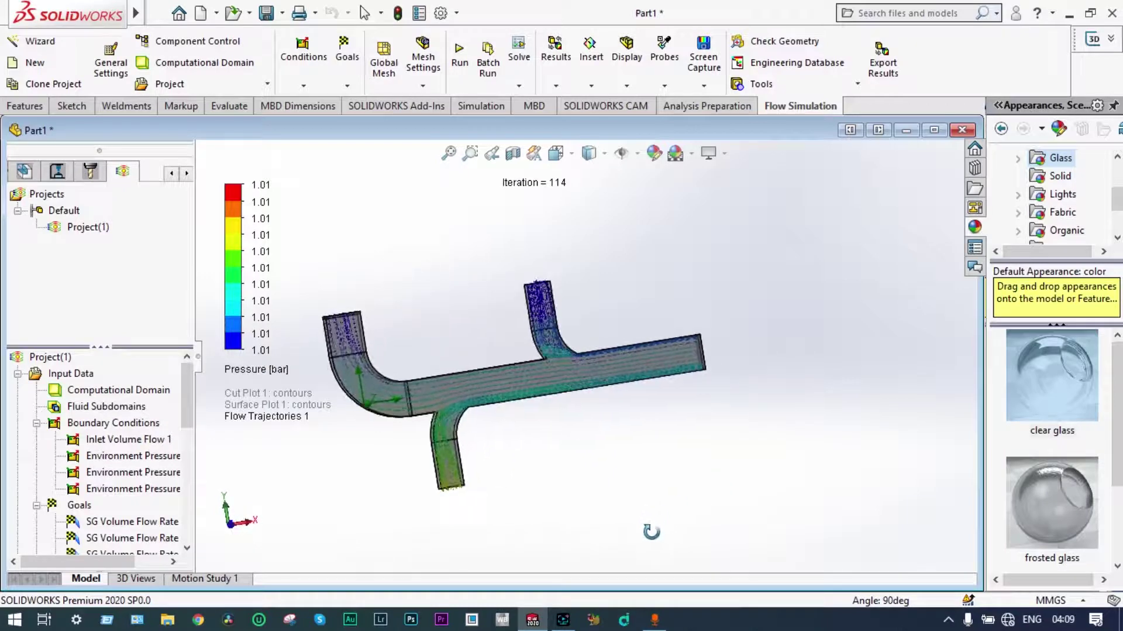
Hide the Flow Trajectories 1 plot and start playing its animation.
{"action": "scroll", "coordinate": [428, 412], "scroll_direction": "down", "scroll_amount": 3}
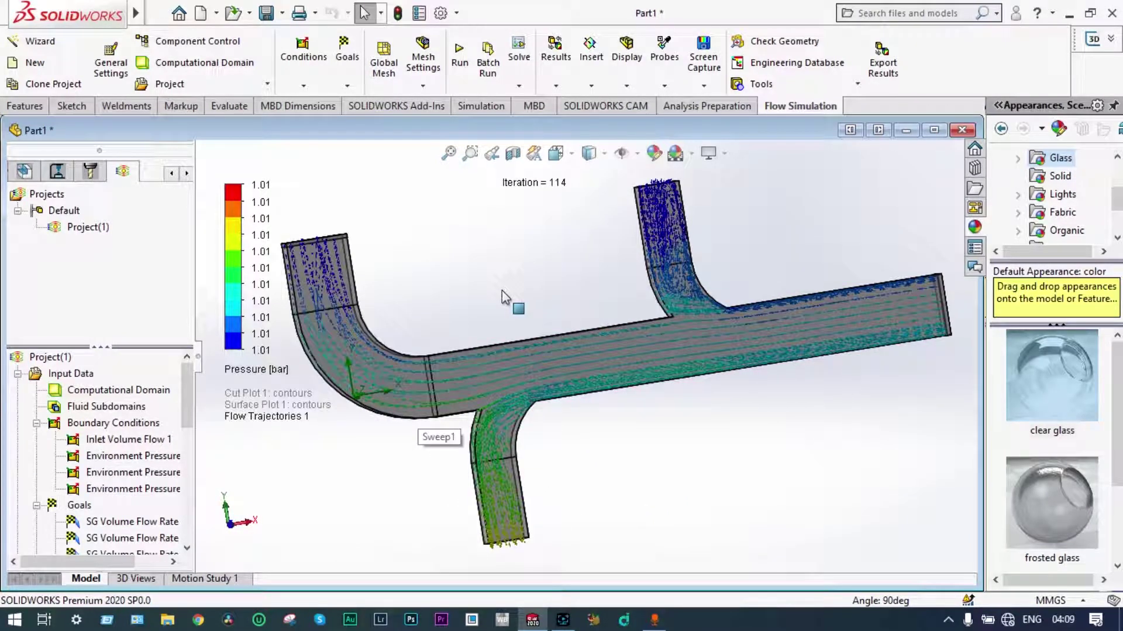
{"action": "middle_click_drag", "start_coordinate": [577, 251], "coordinate": [541, 263]}
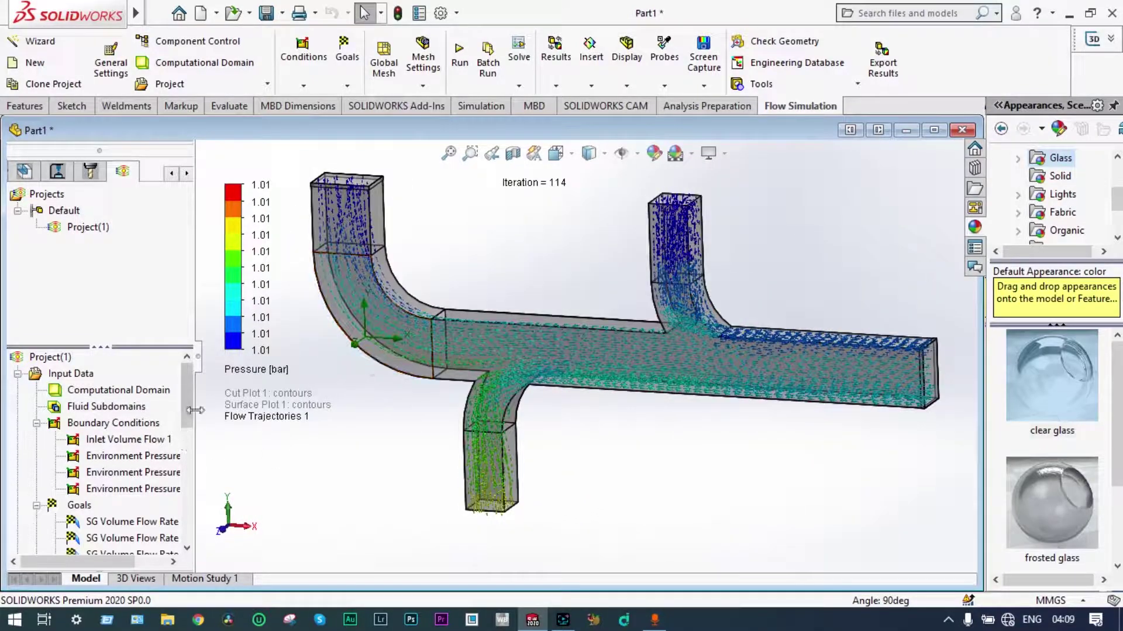
{"action": "left_click_drag", "start_coordinate": [187, 405], "coordinate": [192, 463]}
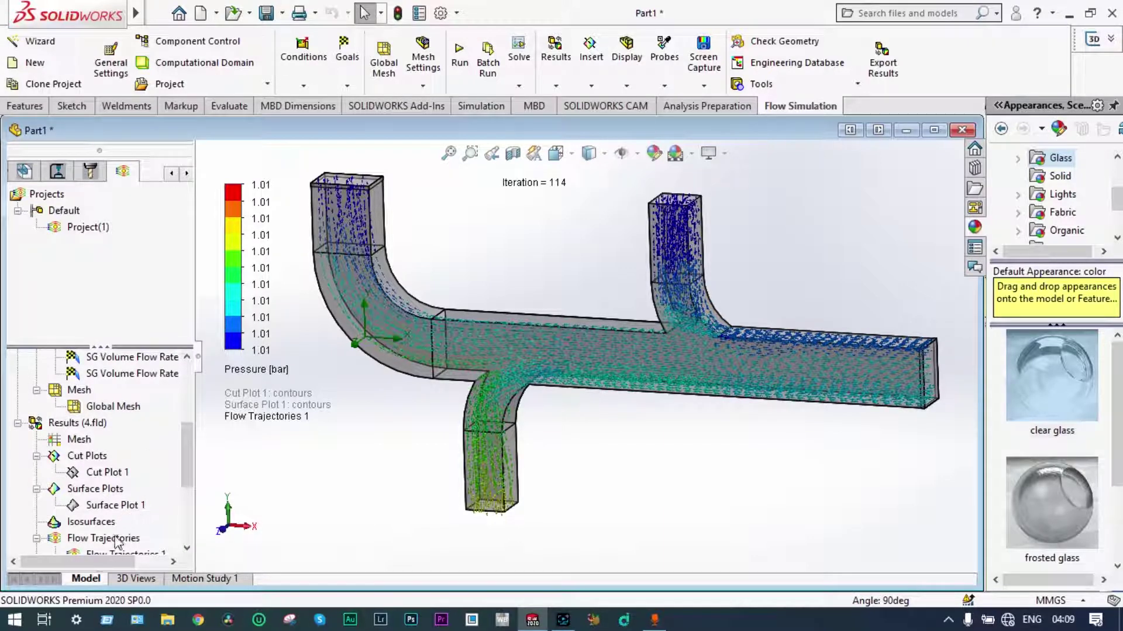
{"action": "left_click", "coordinate": [181, 478]}
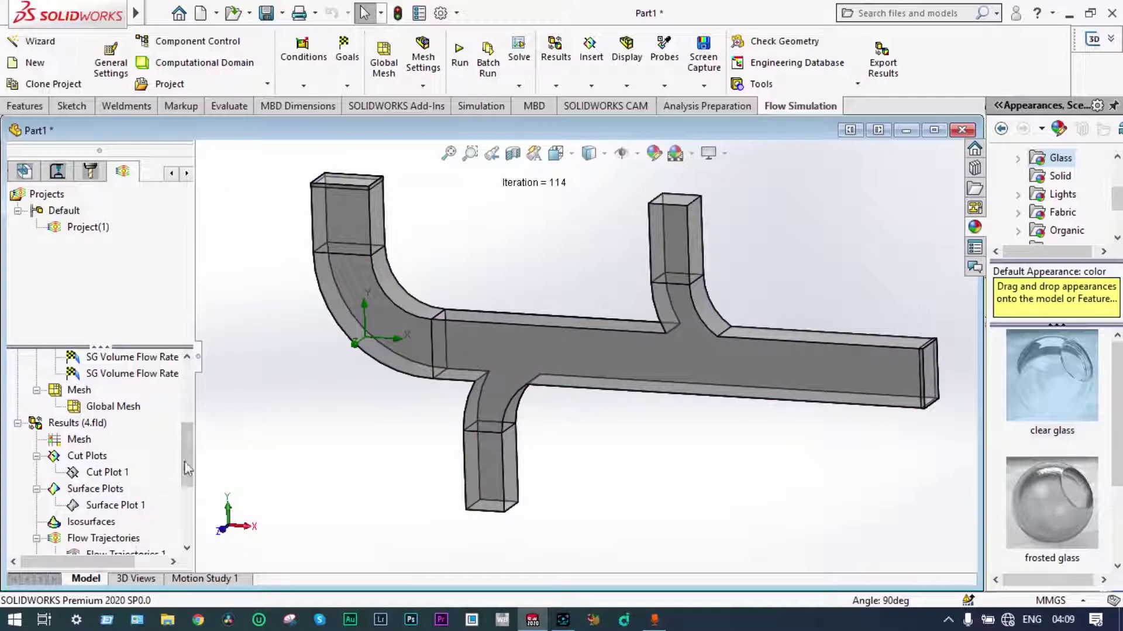
{"action": "left_click_drag", "start_coordinate": [186, 468], "coordinate": [191, 493]}
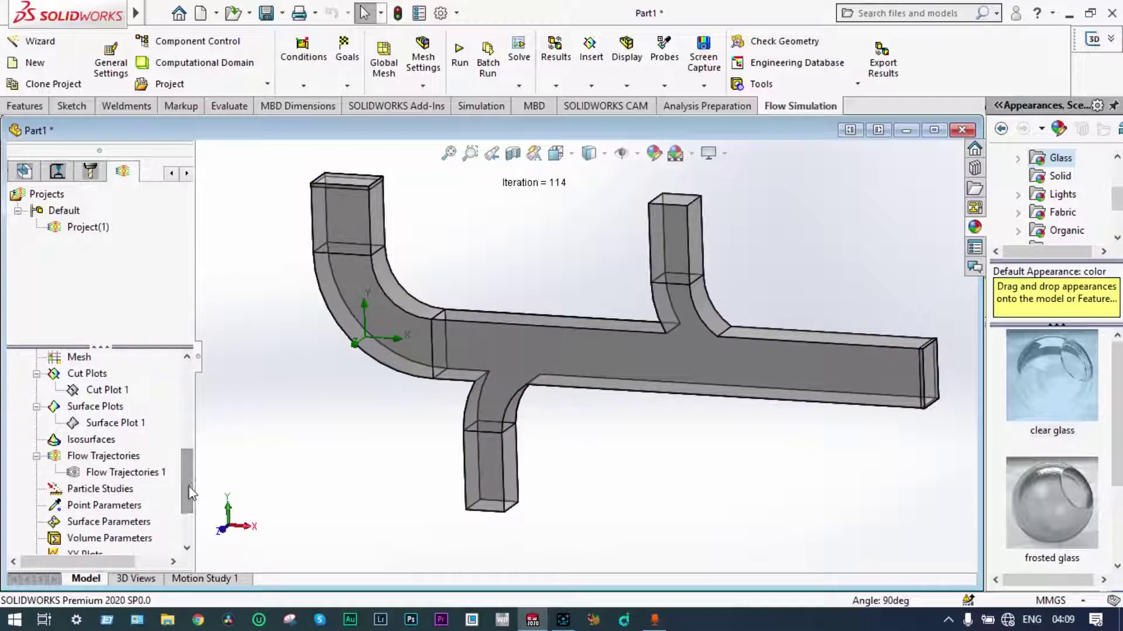
{"action": "right_click", "coordinate": [115, 473]}
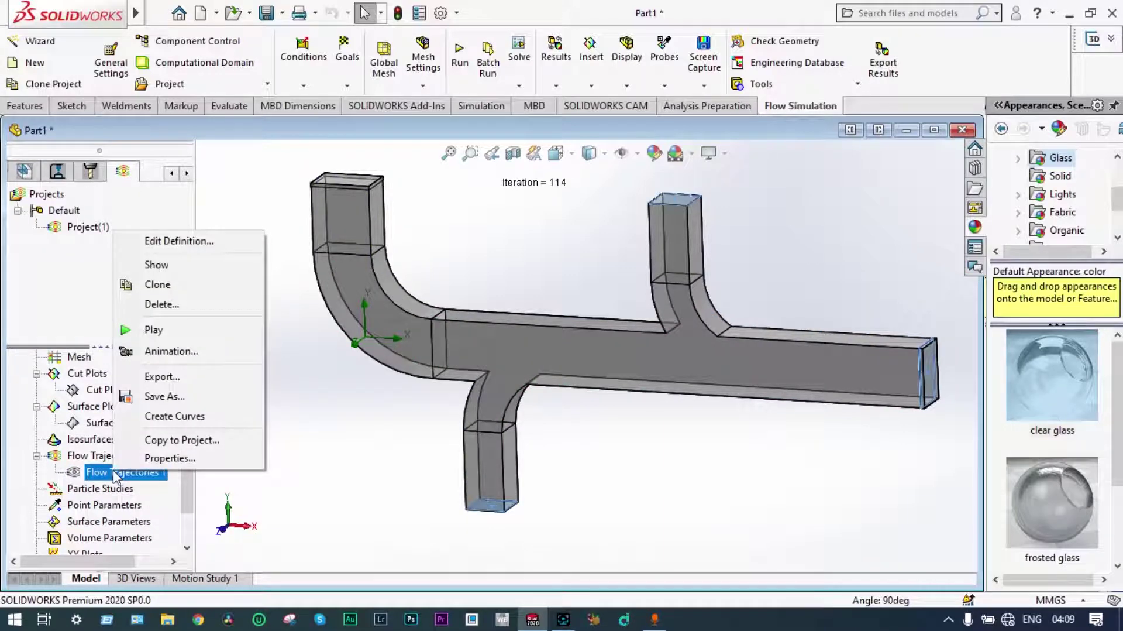
{"action": "left_click", "coordinate": [157, 334]}
Examine the animated pressure-coloured trajectories at the upper branch junction and along the straight duct.
{"action": "scroll", "coordinate": [562, 386], "scroll_direction": "down", "scroll_amount": 5}
{"action": "scroll", "coordinate": [599, 447], "scroll_direction": "up", "scroll_amount": 3}
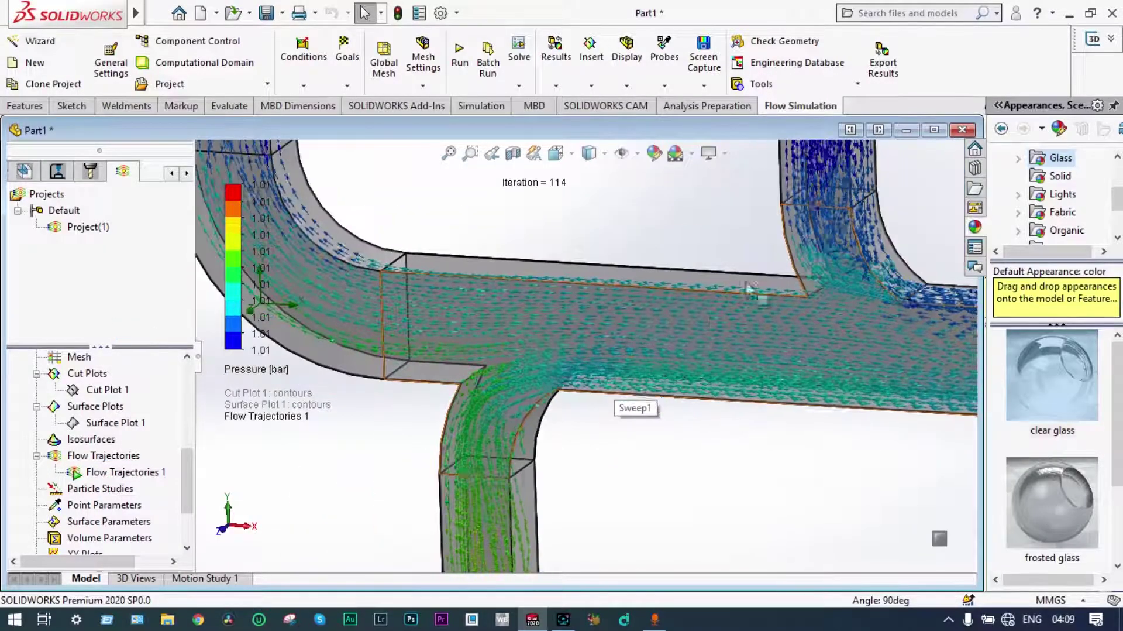
{"action": "scroll", "coordinate": [831, 247], "scroll_direction": "down", "scroll_amount": 6}
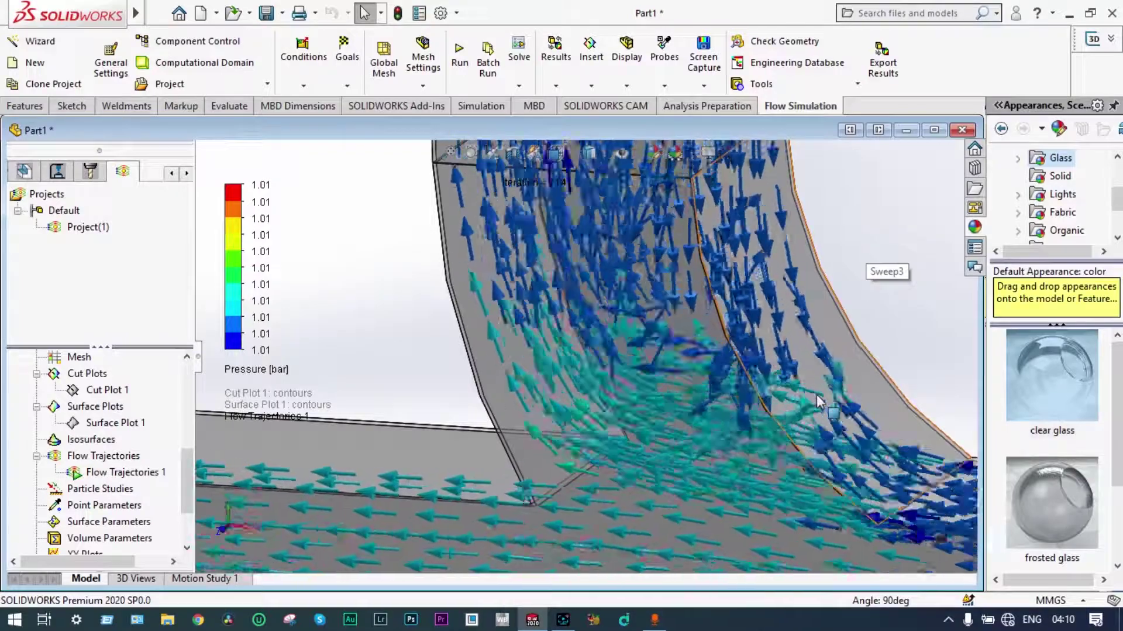
{"action": "scroll", "coordinate": [817, 401], "scroll_direction": "up", "scroll_amount": 4}
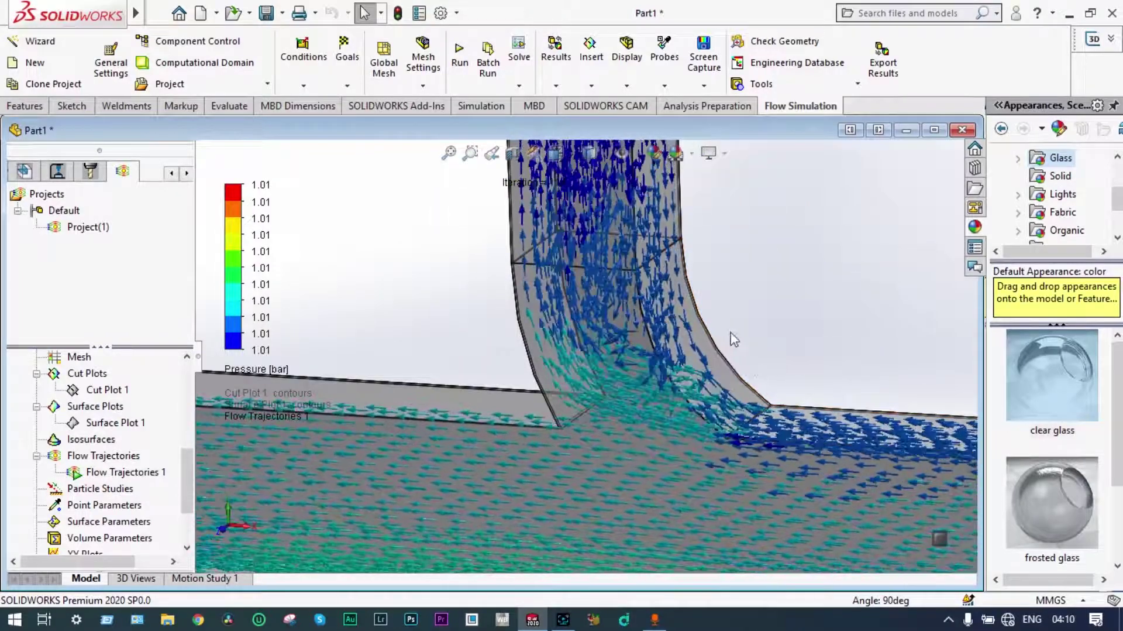
{"action": "scroll", "coordinate": [658, 312], "scroll_direction": "up", "scroll_amount": 4}
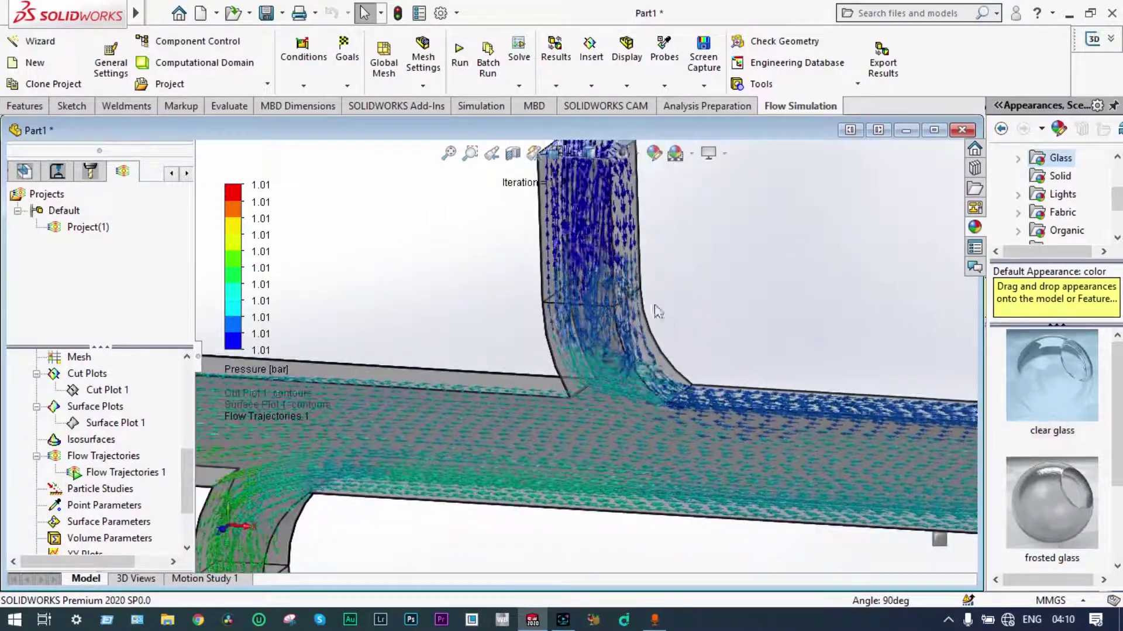
{"action": "scroll", "coordinate": [658, 312], "scroll_direction": "up", "scroll_amount": 5}
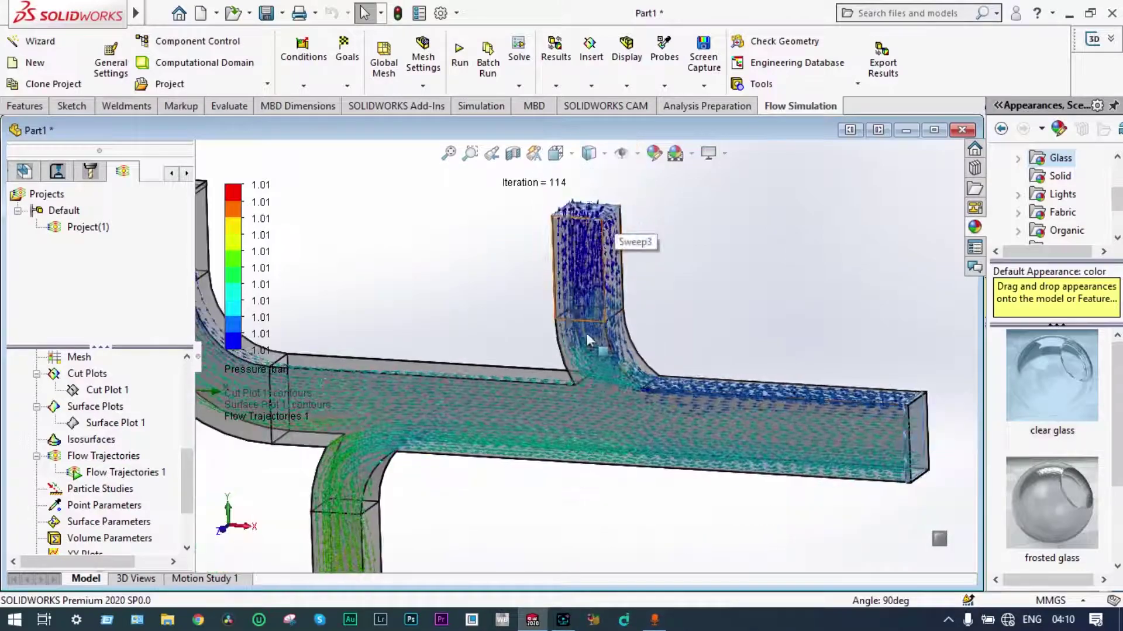
{"action": "scroll", "coordinate": [598, 350], "scroll_direction": "down", "scroll_amount": 8}
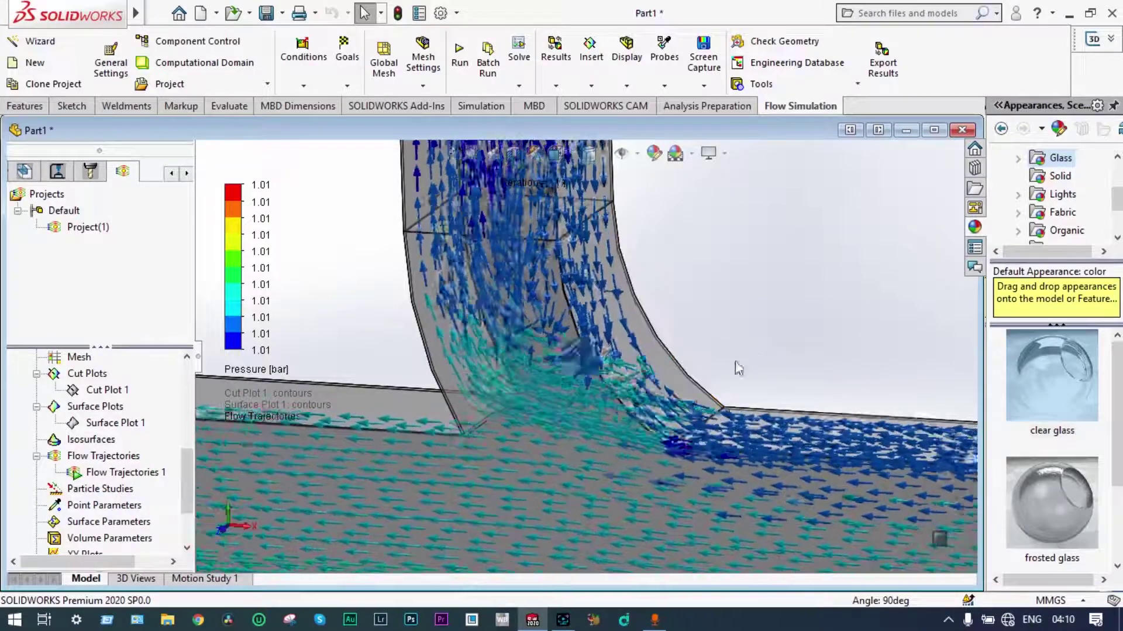
{"action": "scroll", "coordinate": [743, 362], "scroll_direction": "up", "scroll_amount": 5}
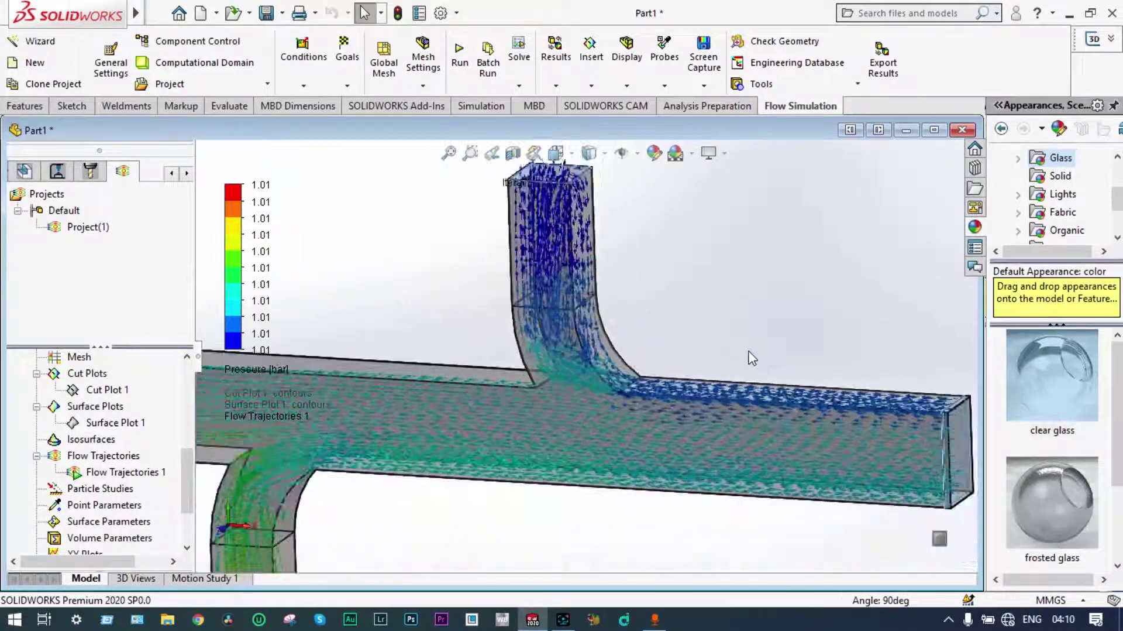
{"action": "scroll", "coordinate": [788, 455], "scroll_direction": "down", "scroll_amount": 3}
{"action": "scroll", "coordinate": [790, 459], "scroll_direction": "up", "scroll_amount": 3}
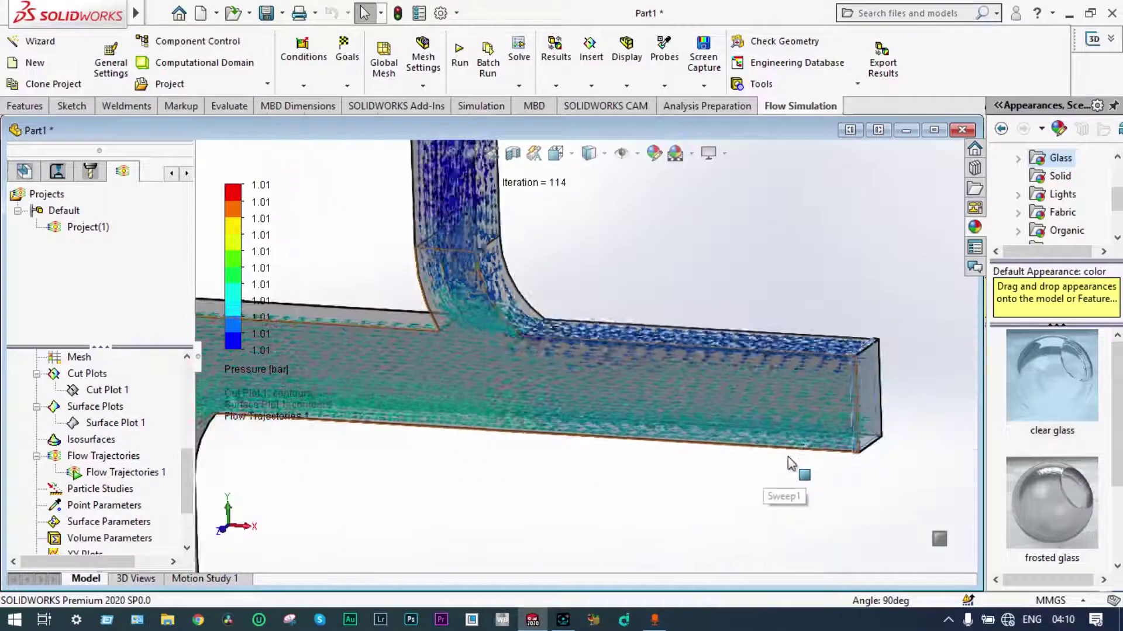
{"action": "scroll", "coordinate": [791, 463], "scroll_direction": "up", "scroll_amount": 5}
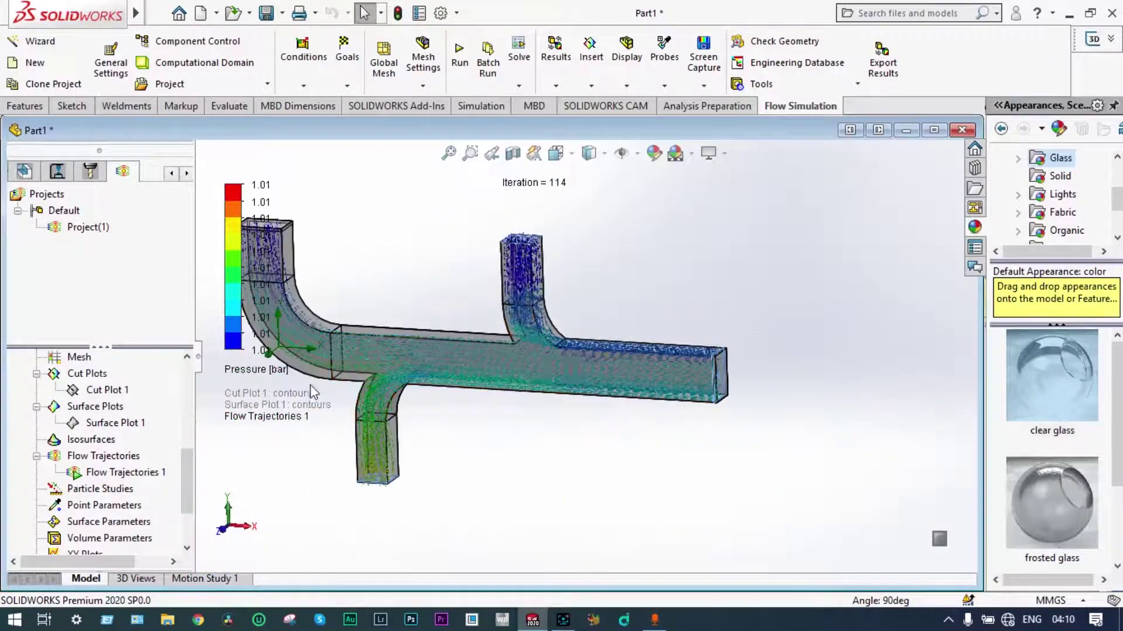
Change the parameter colouring the flow trajectories to Velocity.
{"action": "left_click", "coordinate": [267, 370]}
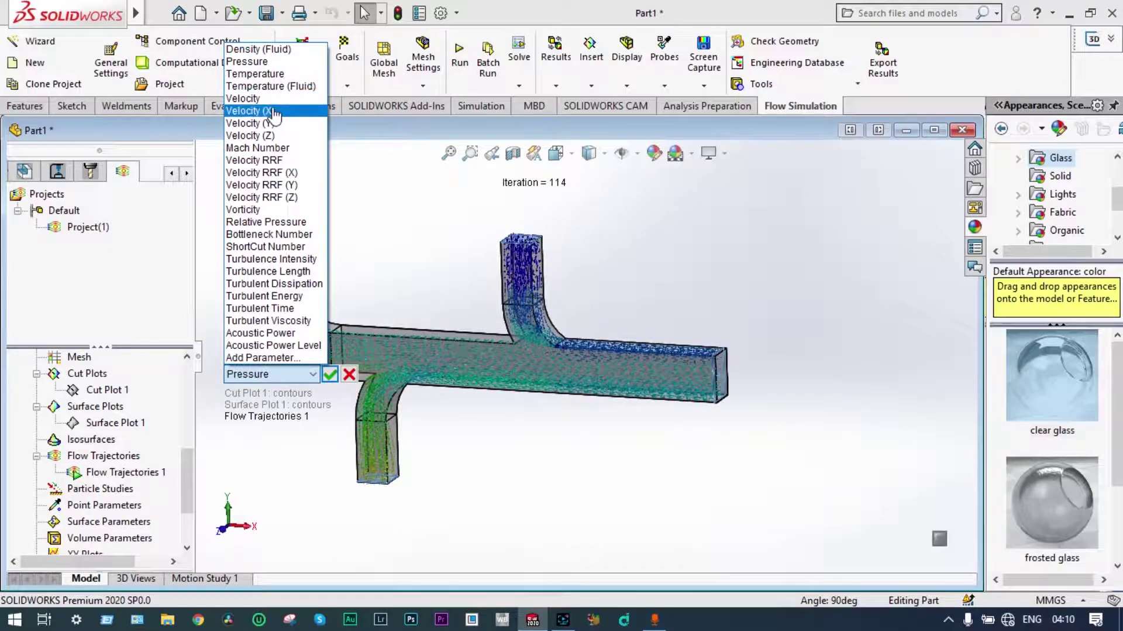
{"action": "left_click", "coordinate": [243, 98]}
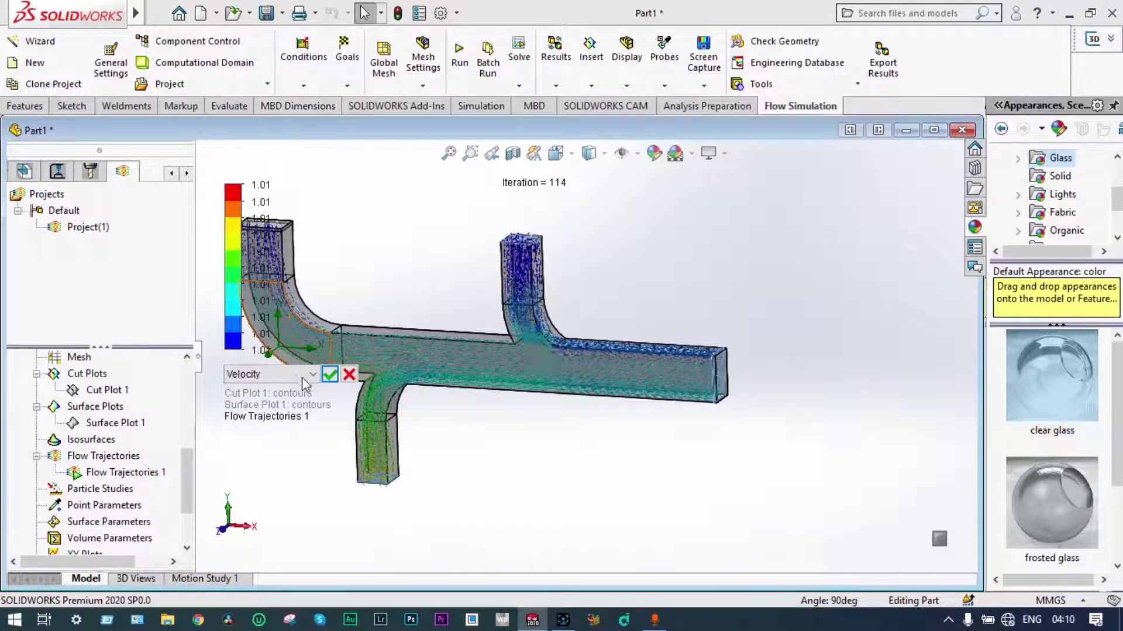
{"action": "left_click", "coordinate": [330, 375]}
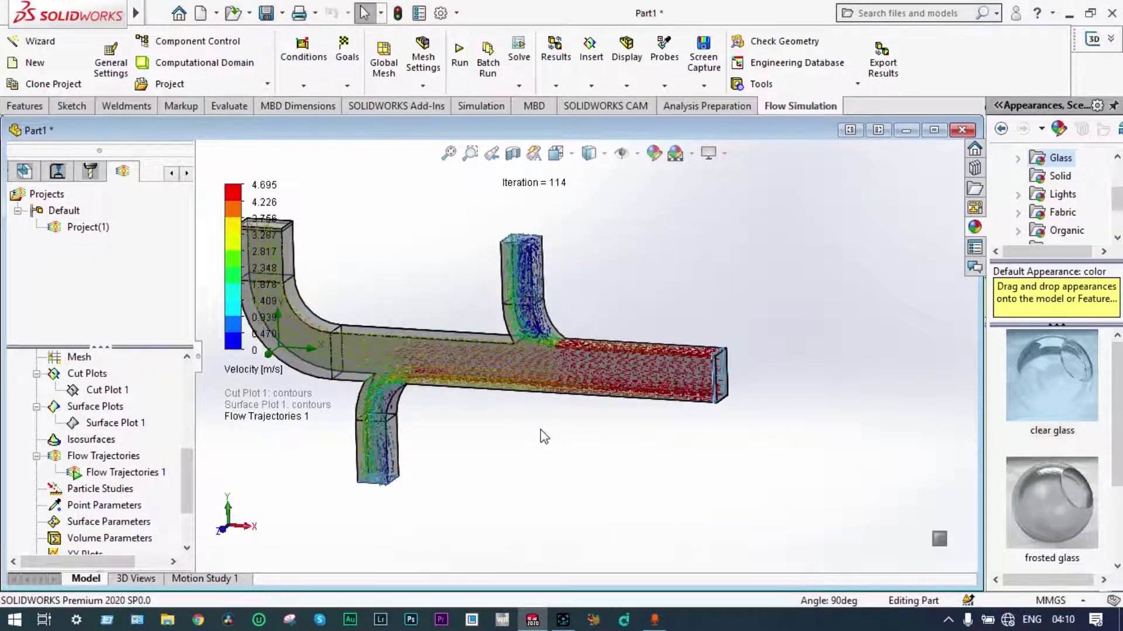
Examine the velocity-coloured trajectories along the straight duct towards its far end, comparing them with the colour legend.
{"action": "scroll", "coordinate": [364, 412], "scroll_direction": "down", "scroll_amount": 3}
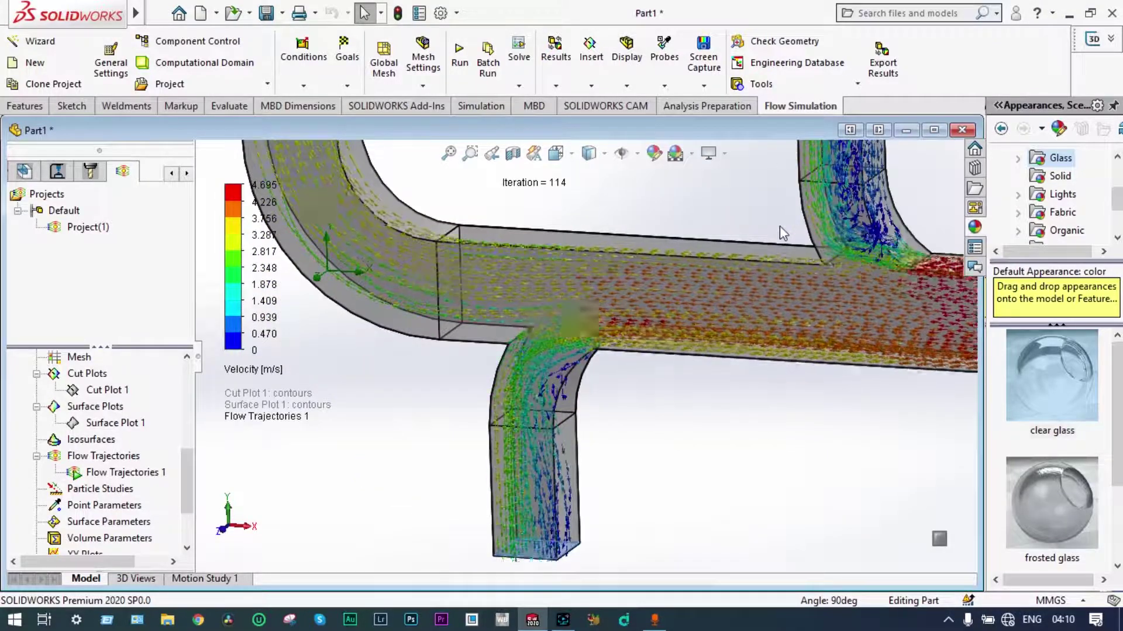
{"action": "scroll", "coordinate": [738, 245], "scroll_direction": "down", "scroll_amount": 2}
{"action": "scroll", "coordinate": [739, 246], "scroll_direction": "up", "scroll_amount": 4}
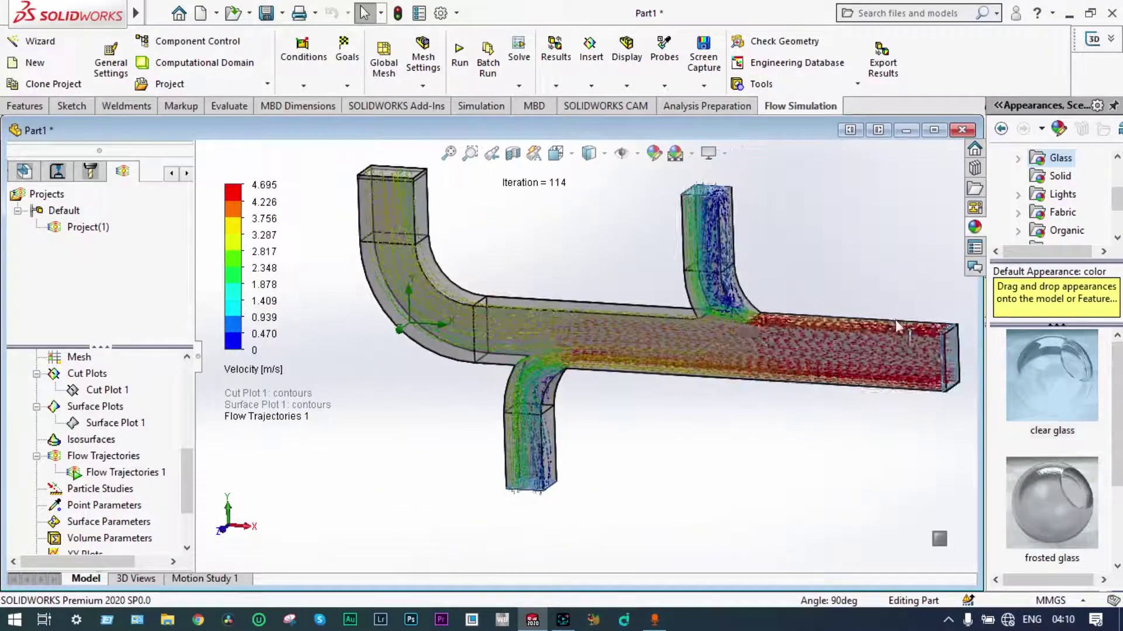
{"action": "scroll", "coordinate": [898, 319], "scroll_direction": "down", "scroll_amount": 4}
{"action": "scroll", "coordinate": [910, 323], "scroll_direction": "down", "scroll_amount": 3}
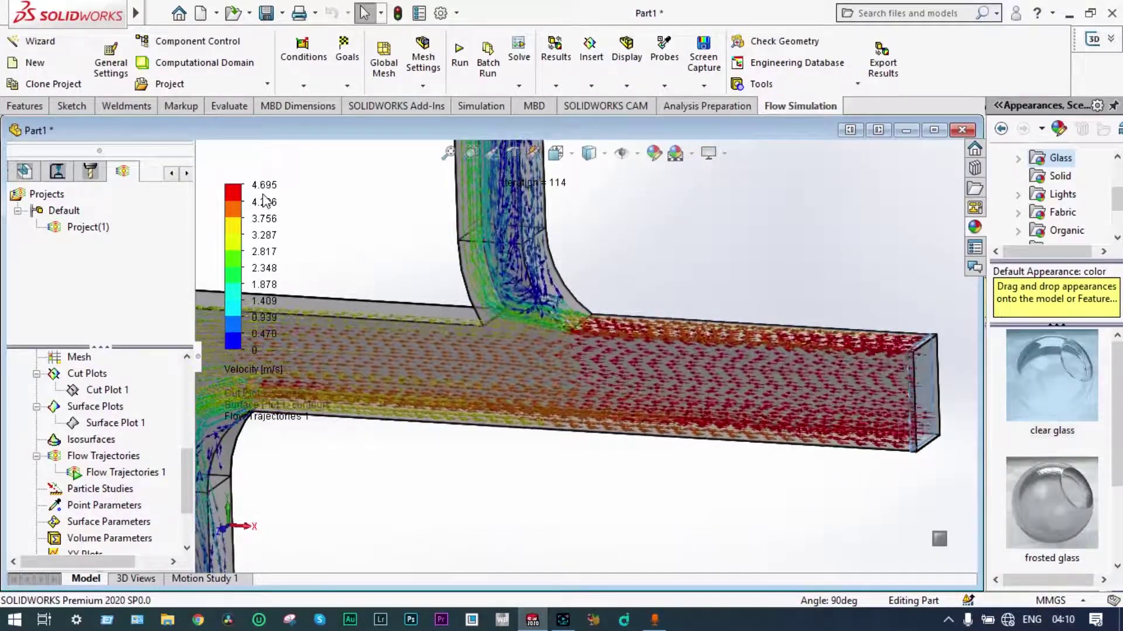
{"action": "key", "text": "f"}
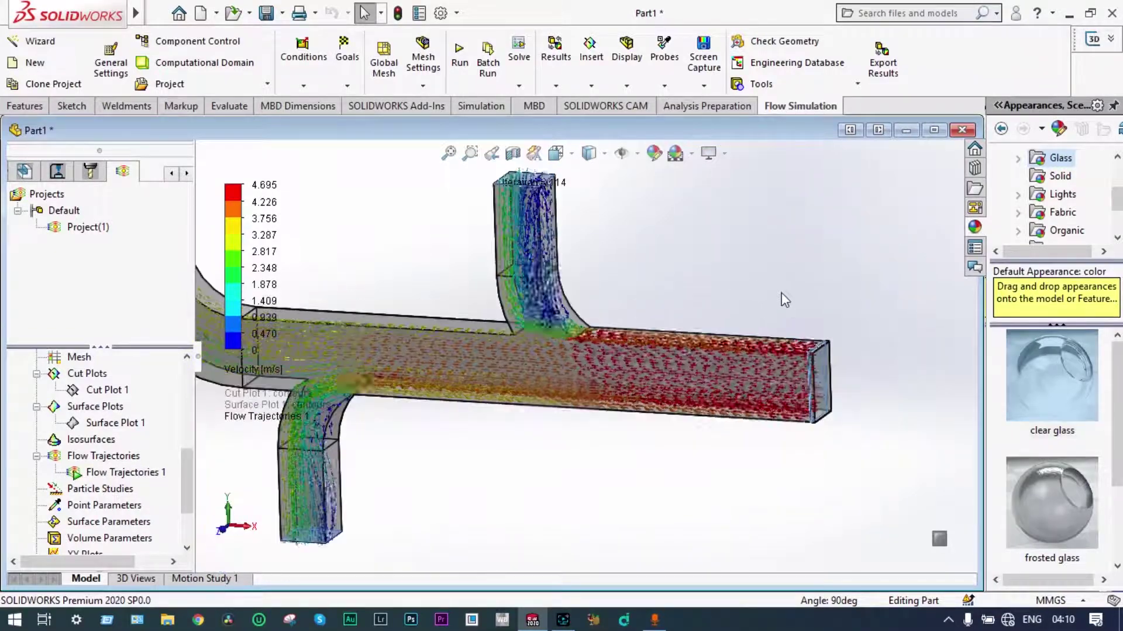
{"action": "scroll", "coordinate": [781, 293], "scroll_direction": "up", "scroll_amount": 1}
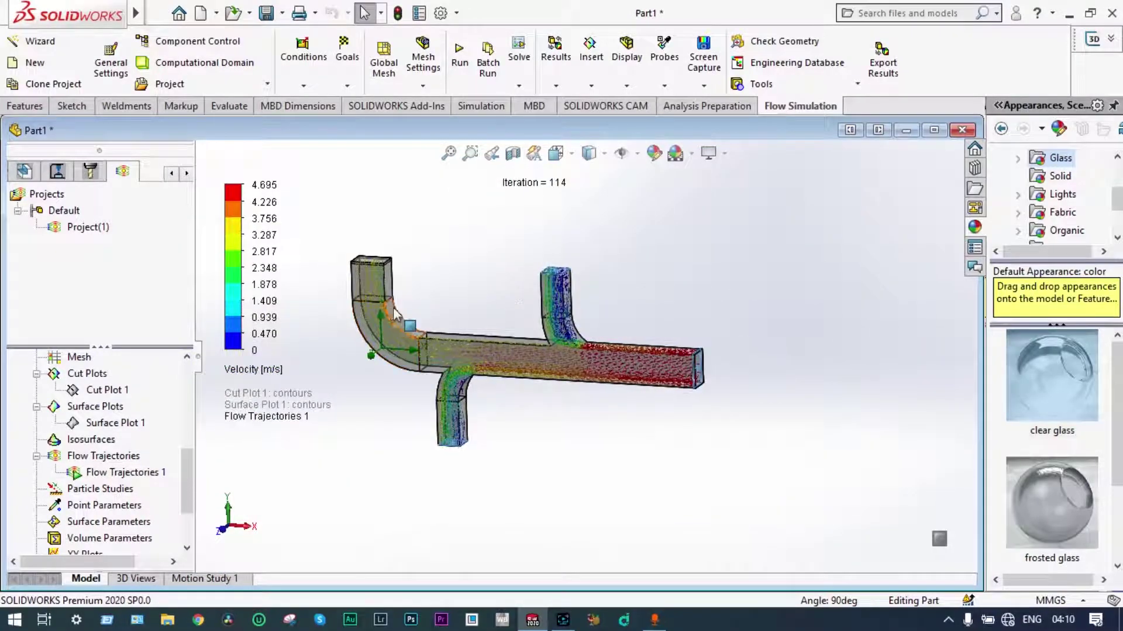
Inspect the animated velocity trajectories from the inlet bend through the upper and lower branches up to their open ends.
{"action": "scroll", "coordinate": [401, 315], "scroll_direction": "down", "scroll_amount": 3}
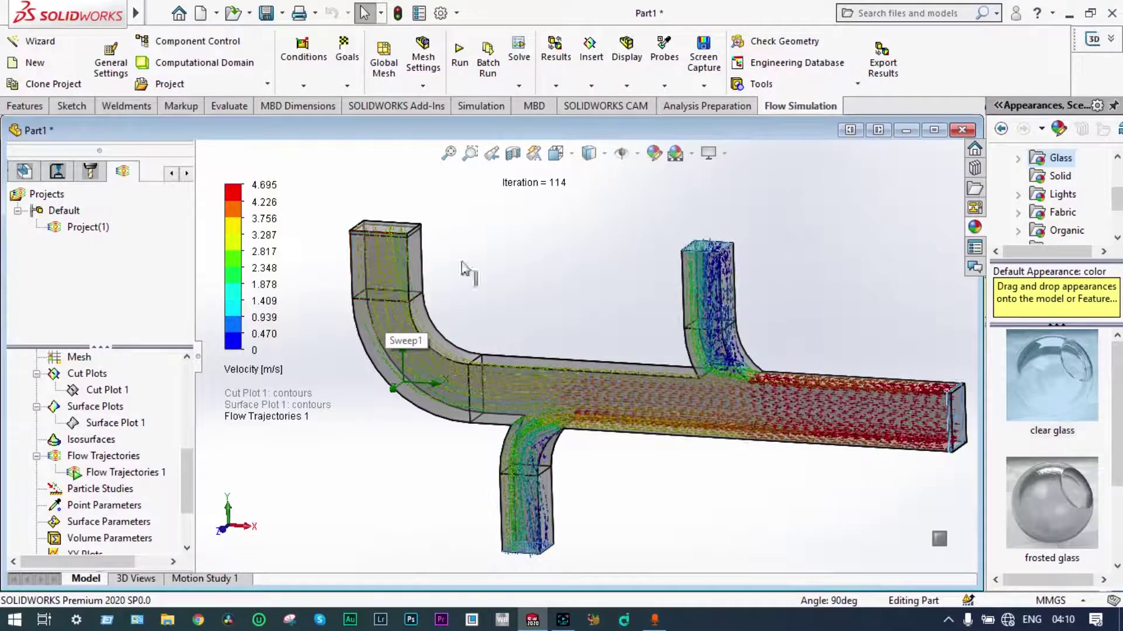
{"action": "scroll", "coordinate": [749, 274], "scroll_direction": "down", "scroll_amount": 2}
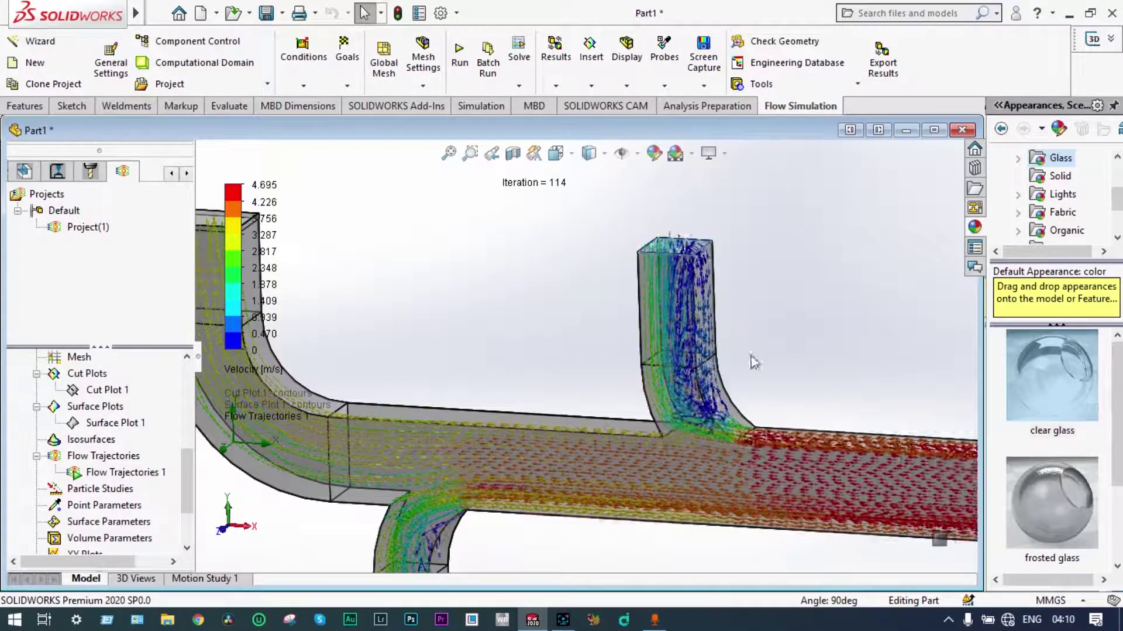
{"action": "scroll", "coordinate": [690, 414], "scroll_direction": "down", "scroll_amount": 3}
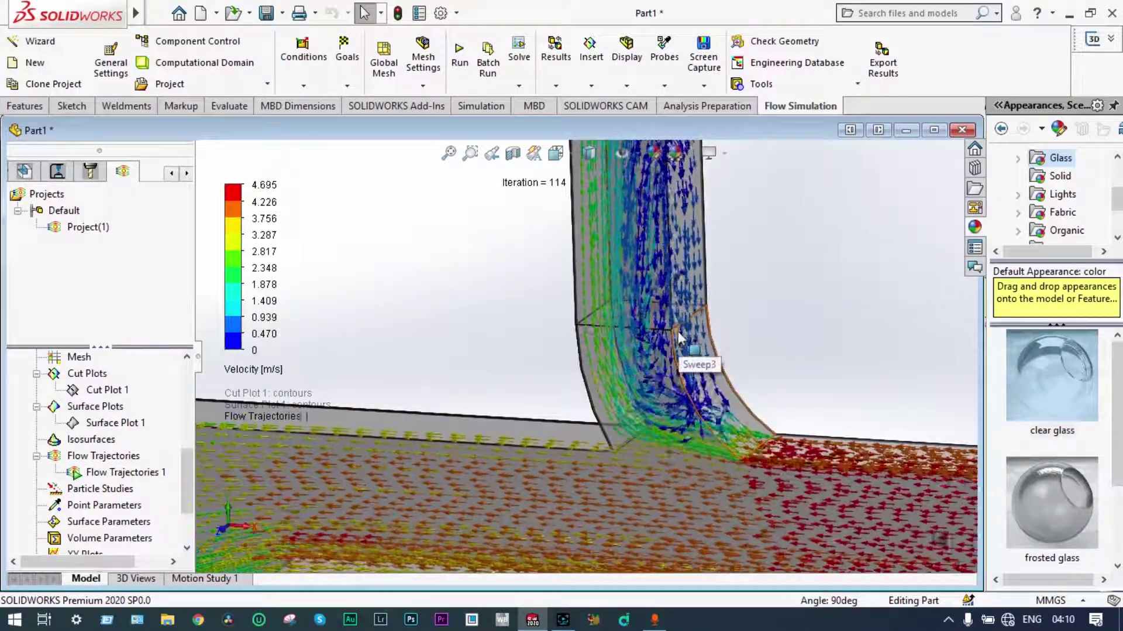
{"action": "scroll", "coordinate": [678, 339], "scroll_direction": "up", "scroll_amount": 3}
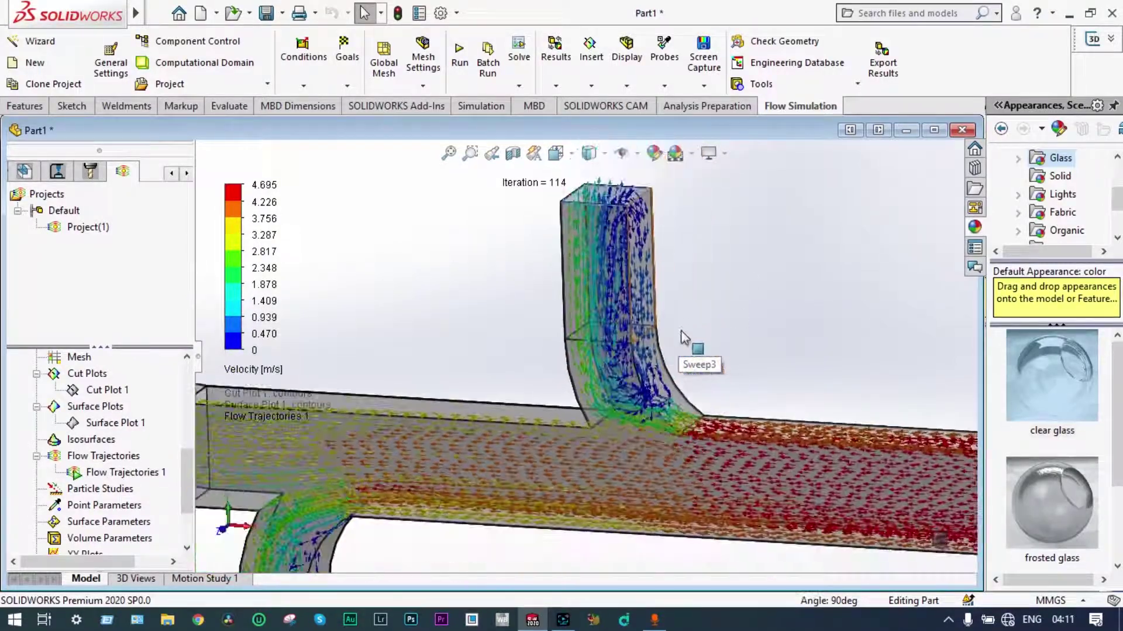
{"action": "scroll", "coordinate": [659, 295], "scroll_direction": "down", "scroll_amount": 2}
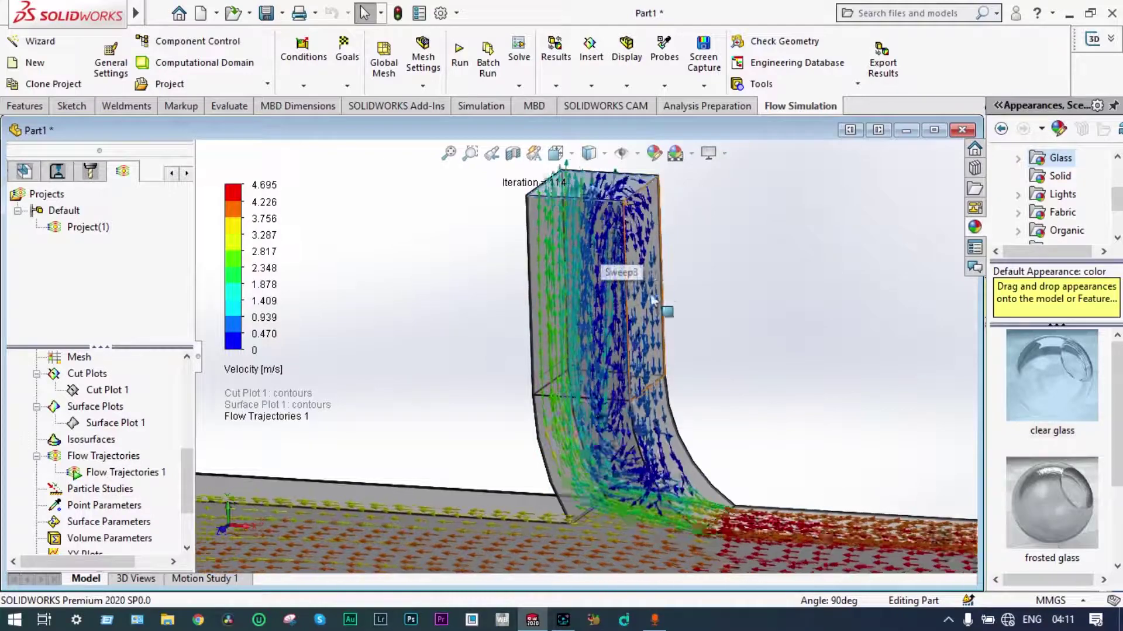
{"action": "scroll", "coordinate": [661, 509], "scroll_direction": "down", "scroll_amount": 2}
{"action": "scroll", "coordinate": [664, 517], "scroll_direction": "up", "scroll_amount": 3}
{"action": "scroll", "coordinate": [521, 304], "scroll_direction": "down", "scroll_amount": 5}
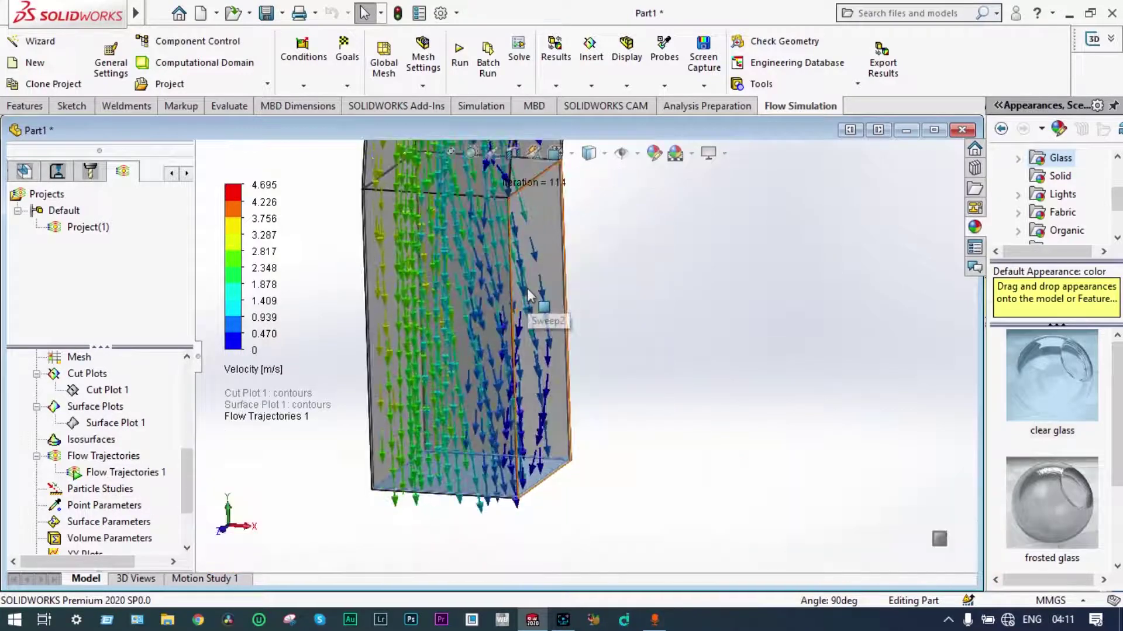
{"action": "scroll", "coordinate": [517, 298], "scroll_direction": "up", "scroll_amount": 5}
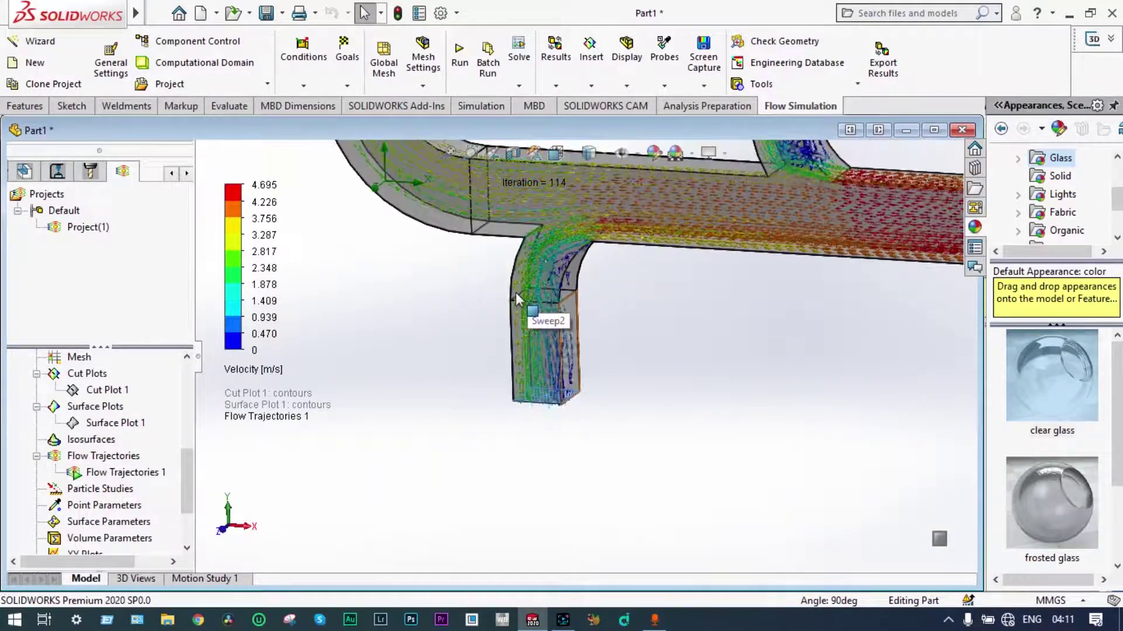
{"action": "scroll", "coordinate": [547, 225], "scroll_direction": "up", "scroll_amount": 4}
{"action": "scroll", "coordinate": [526, 234], "scroll_direction": "down", "scroll_amount": 4}
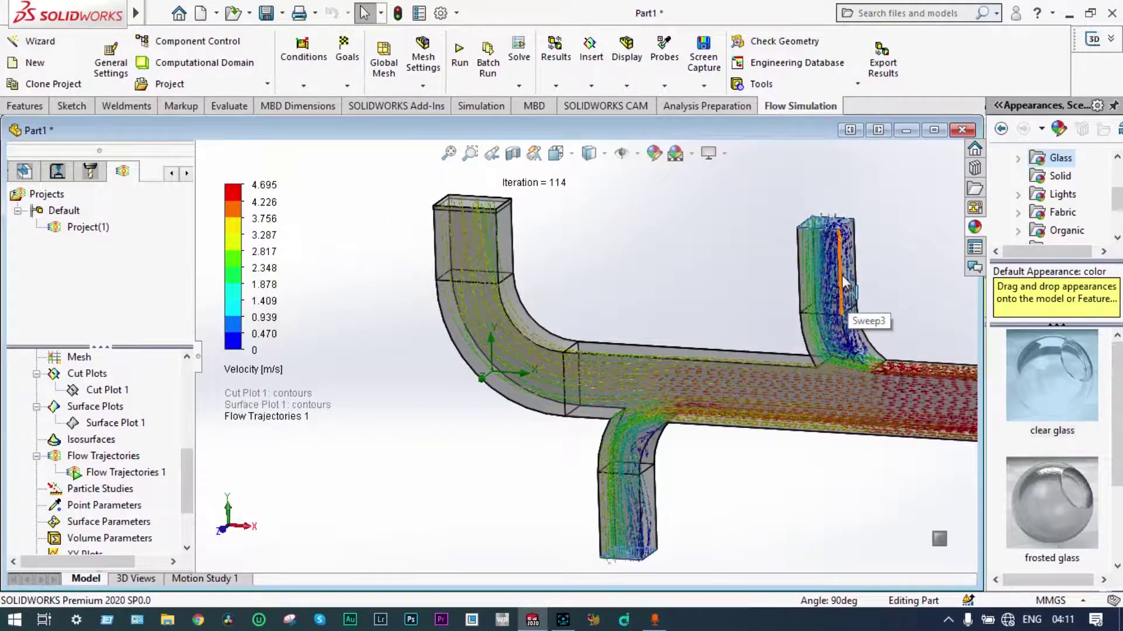
{"action": "scroll", "coordinate": [807, 310], "scroll_direction": "up", "scroll_amount": 3}
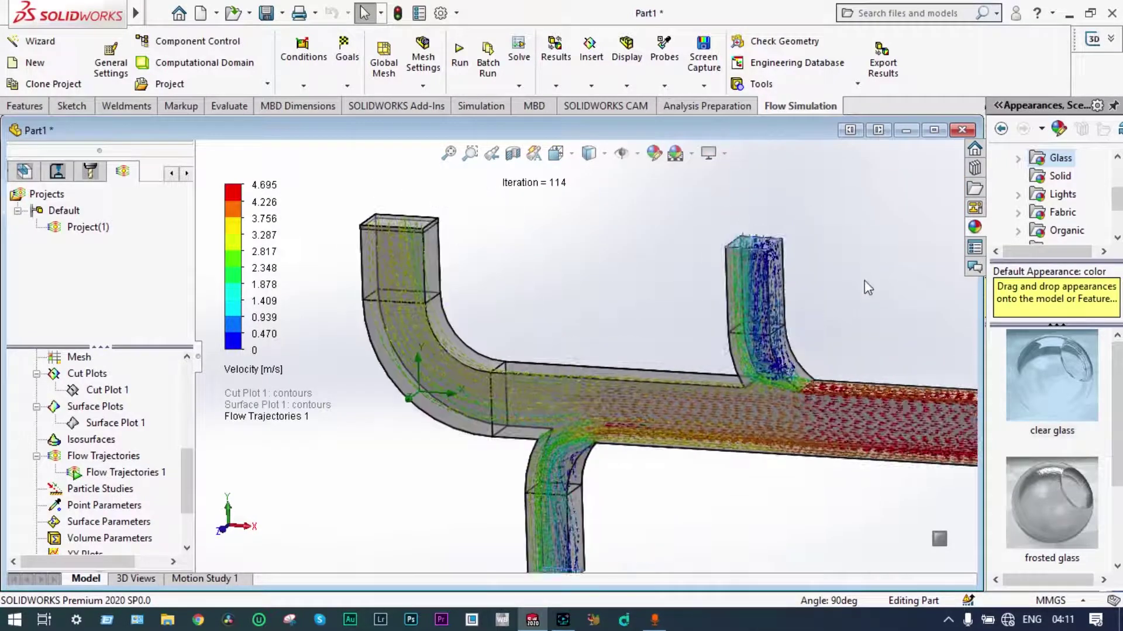
{"action": "scroll", "coordinate": [725, 356], "scroll_direction": "down", "scroll_amount": 3}
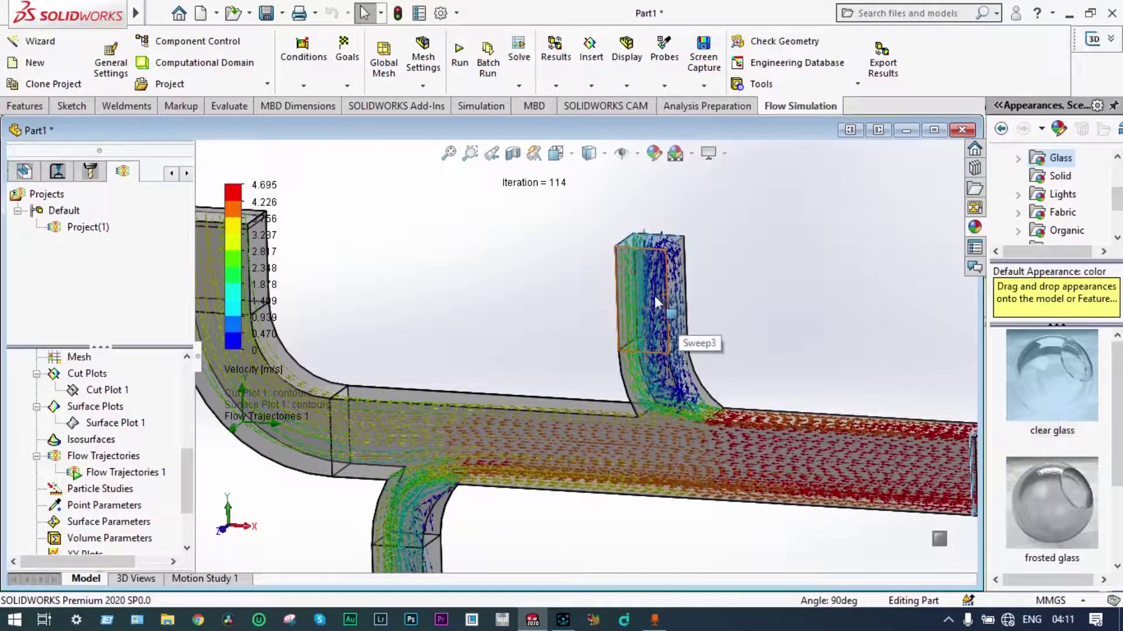
{"action": "middle_click_drag", "start_coordinate": [656, 321], "coordinate": [750, 352]}
{"action": "key", "text": "f"}
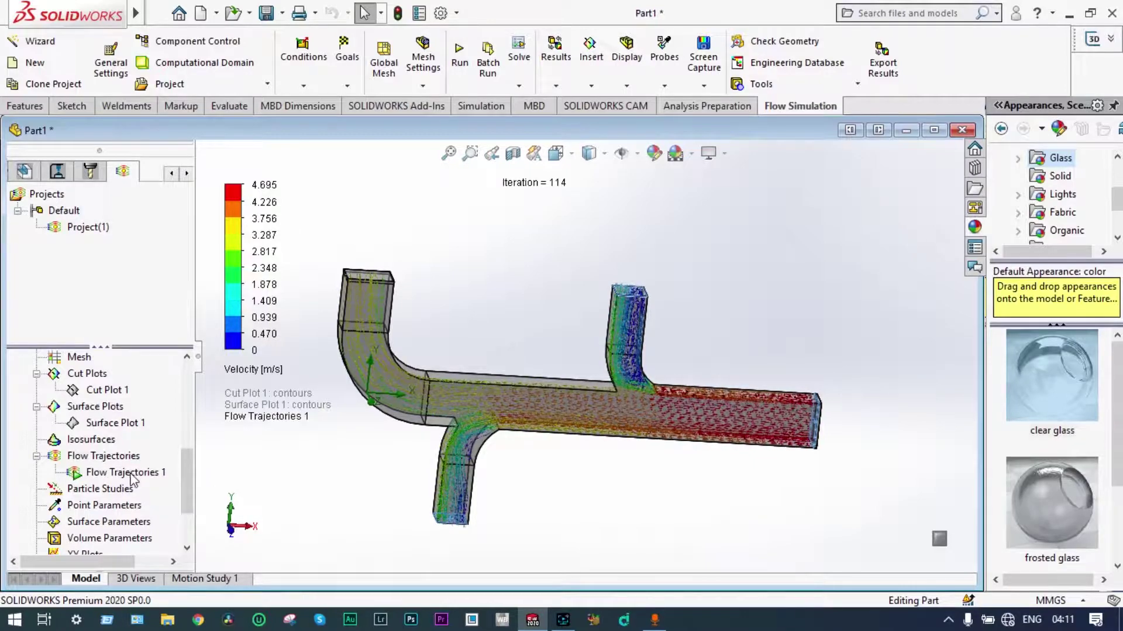
Clear and hide Flow Trajectories 1 and show a goal plot summary covering all the volume flow rate goals.
{"action": "right_click", "coordinate": [145, 478]}
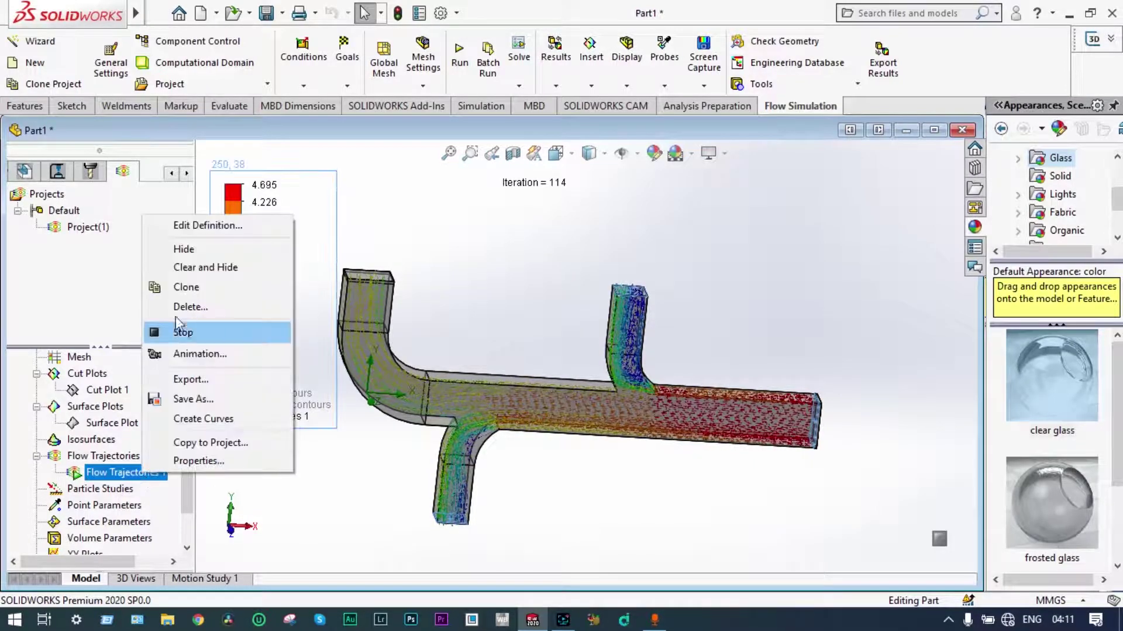
{"action": "left_click", "coordinate": [199, 268]}
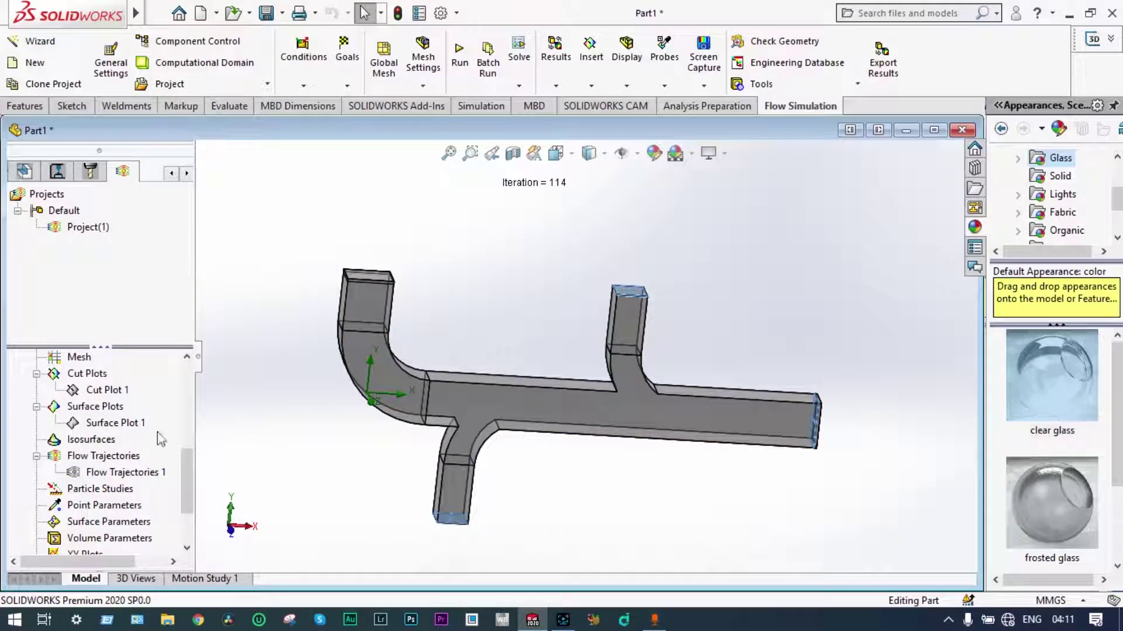
{"action": "left_click_drag", "start_coordinate": [184, 452], "coordinate": [191, 487]}
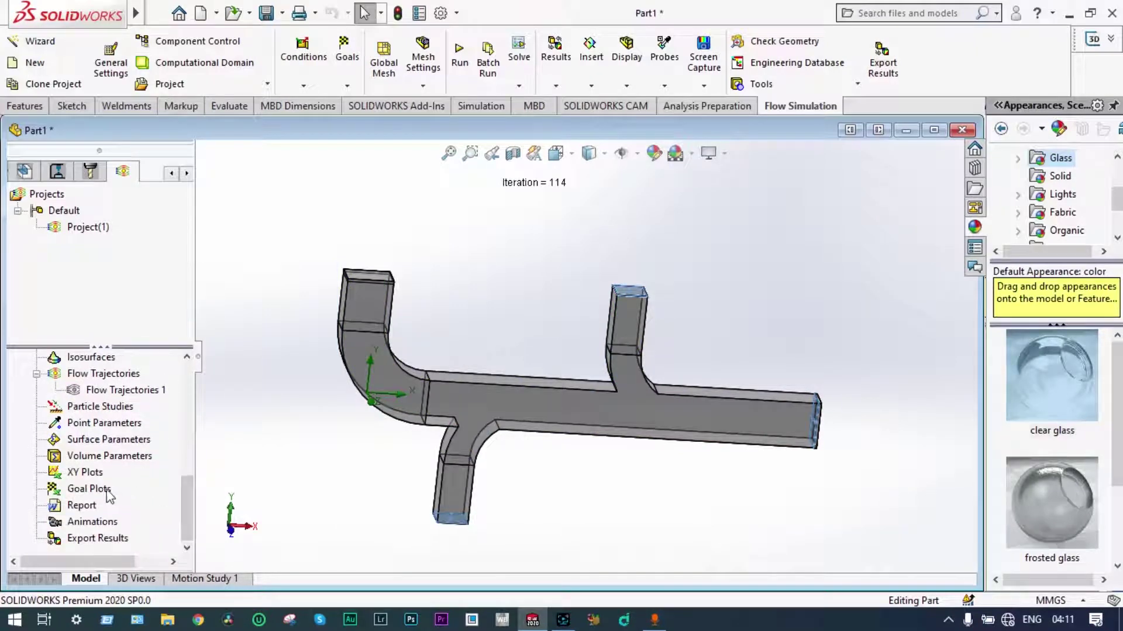
{"action": "left_click", "coordinate": [120, 502]}
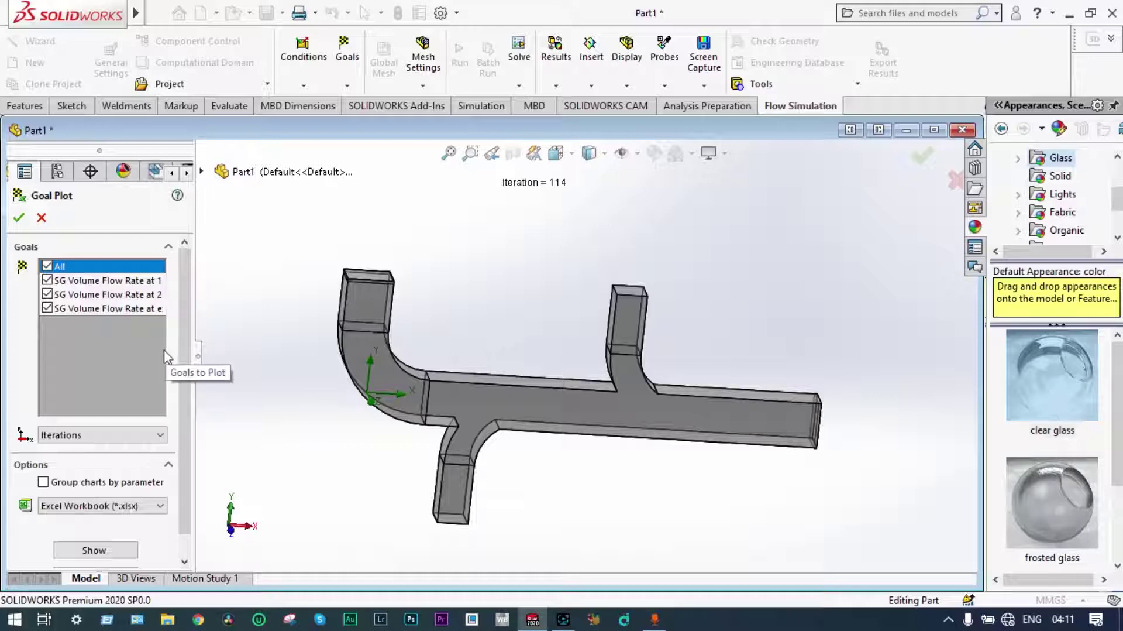
{"action": "left_click", "coordinate": [95, 550]}
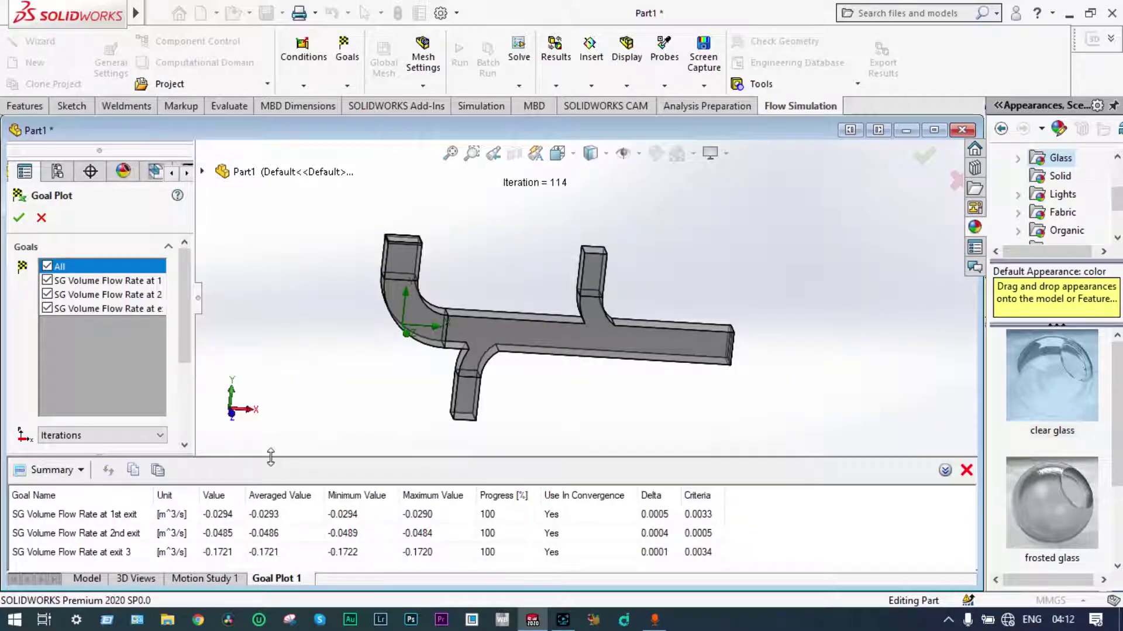
{"action": "left_click_drag", "start_coordinate": [271, 456], "coordinate": [279, 414]}
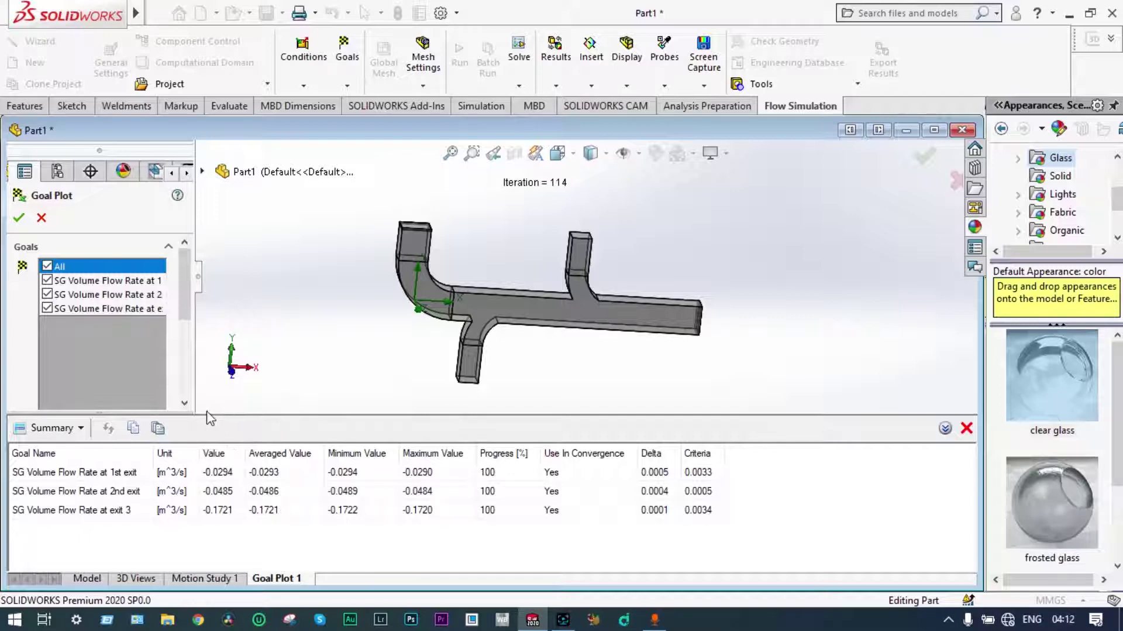
Switch the goal plot from the summary table to the History charts and accept the goal plot.
{"action": "left_click", "coordinate": [82, 427]}
{"action": "left_click", "coordinate": [70, 478]}
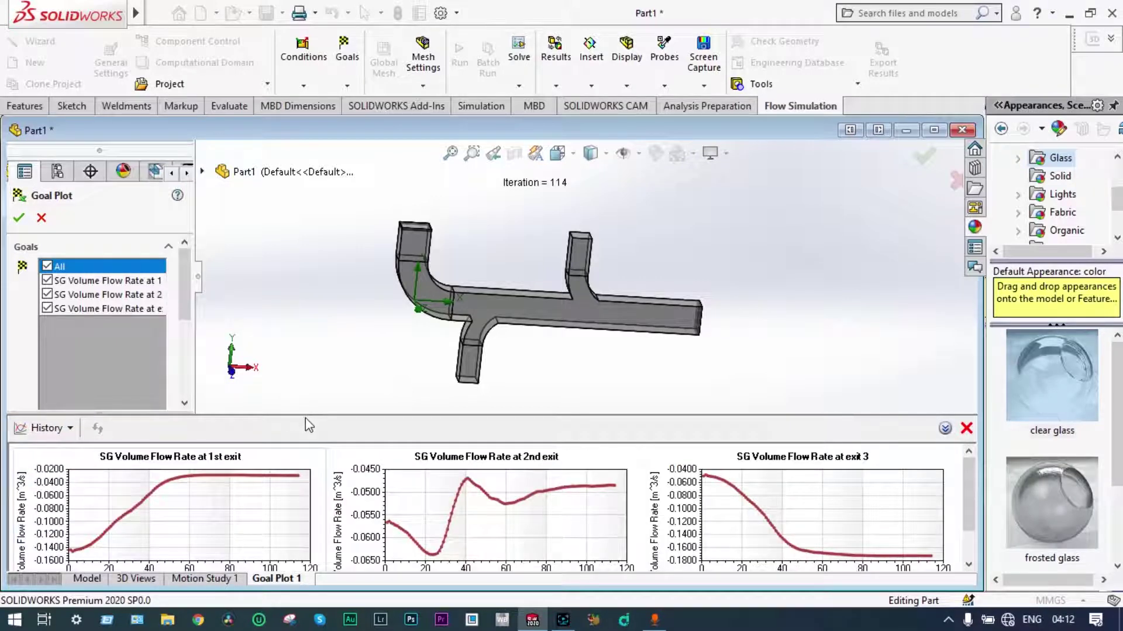
{"action": "left_click_drag", "start_coordinate": [305, 413], "coordinate": [303, 384]}
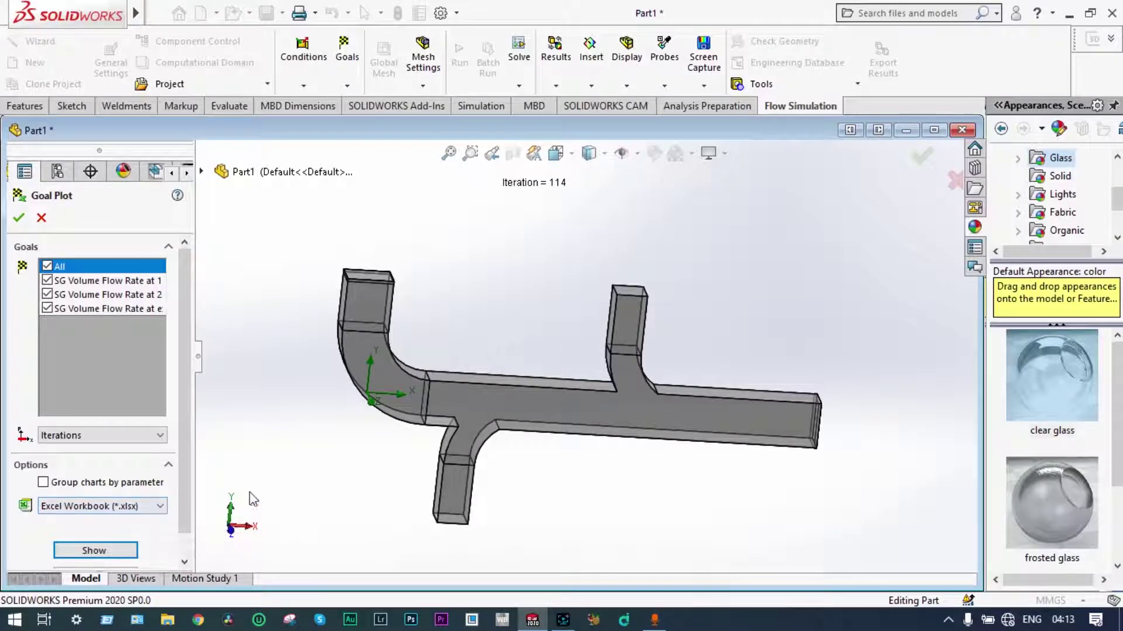
{"action": "left_click", "coordinate": [18, 220]}
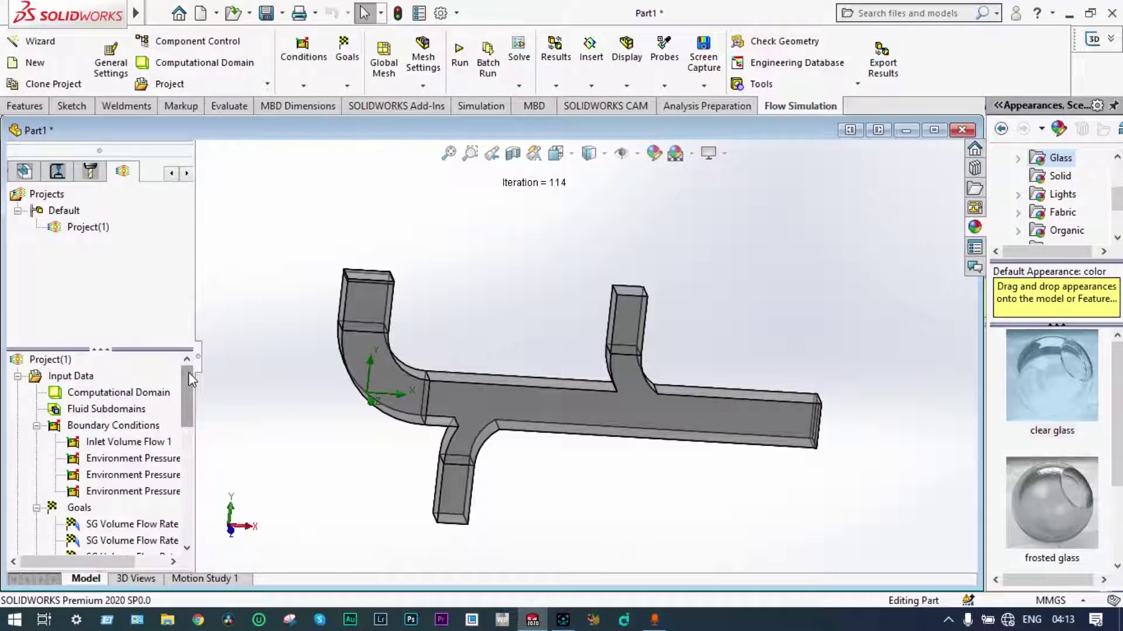
Create a results report document from the "flow simulation report" template.
{"action": "left_click", "coordinate": [556, 87]}
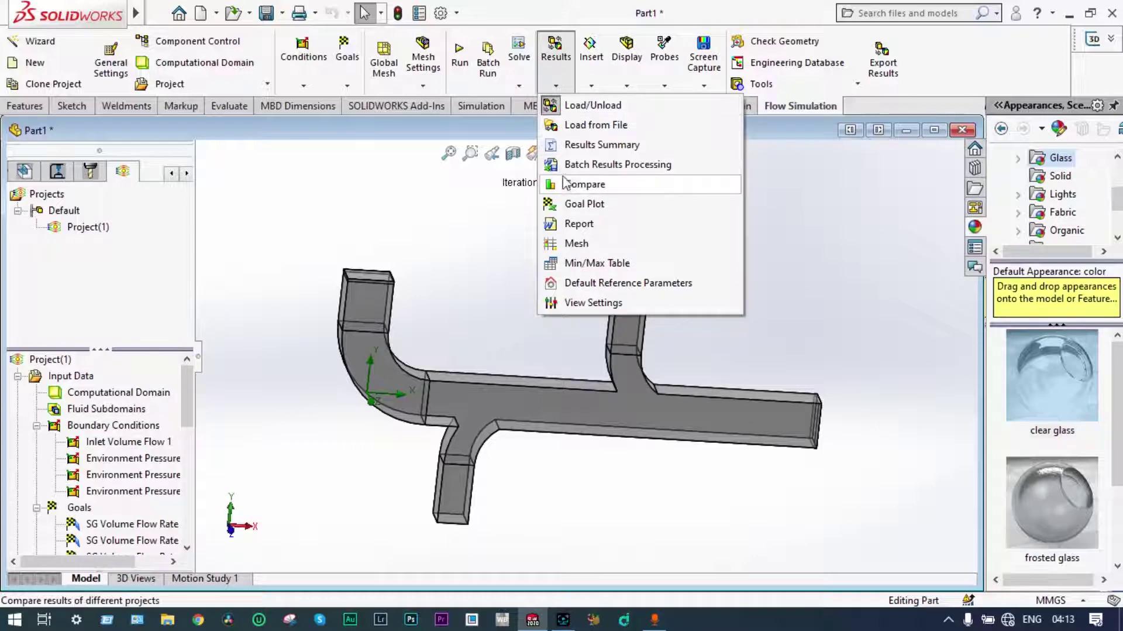
{"action": "left_click", "coordinate": [585, 225]}
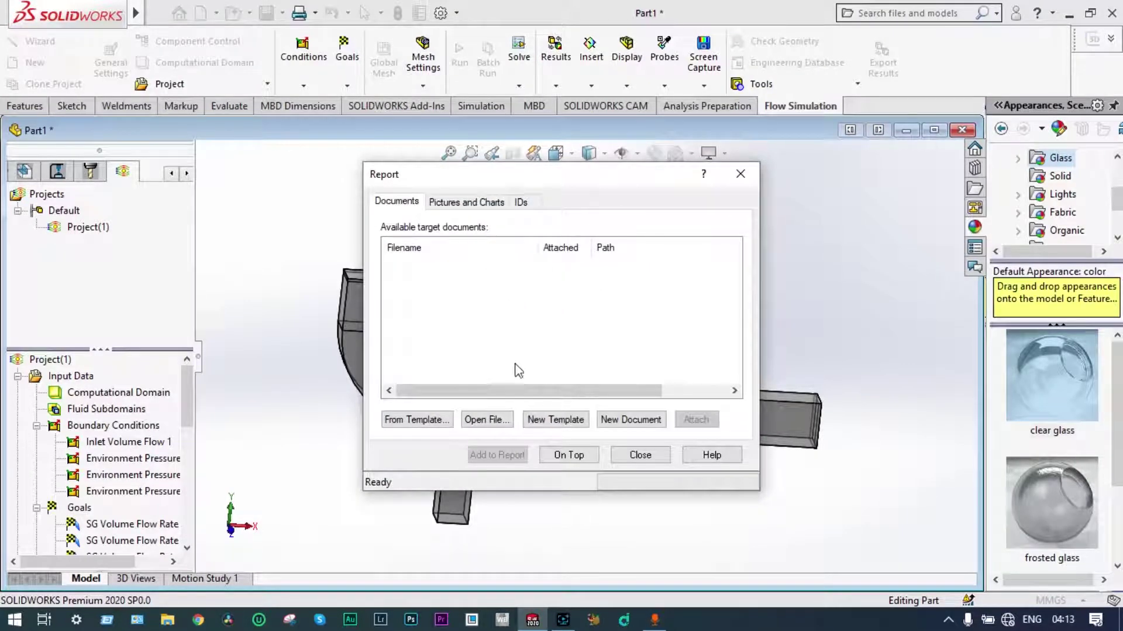
{"action": "left_click", "coordinate": [417, 419]}
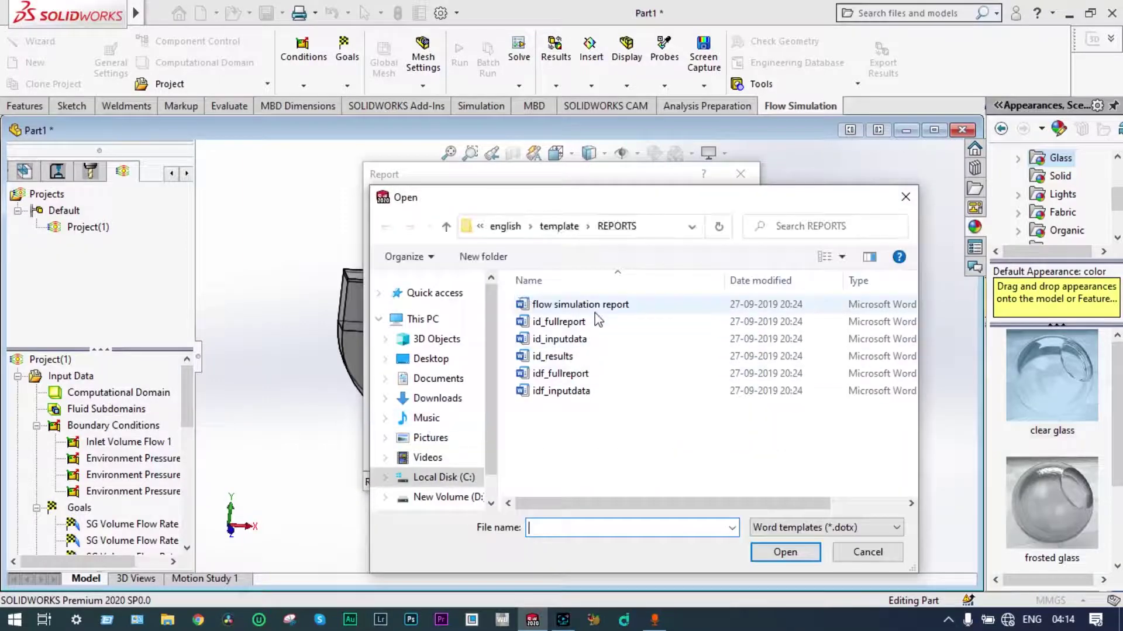
{"action": "left_click", "coordinate": [557, 306]}
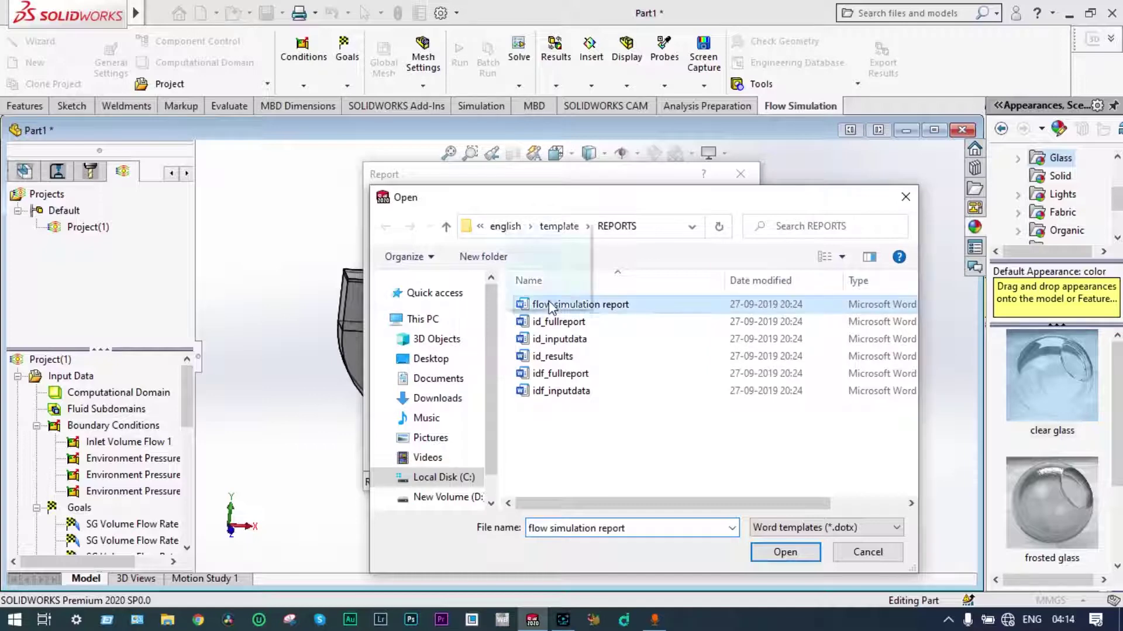
{"action": "left_click", "coordinate": [784, 552]}
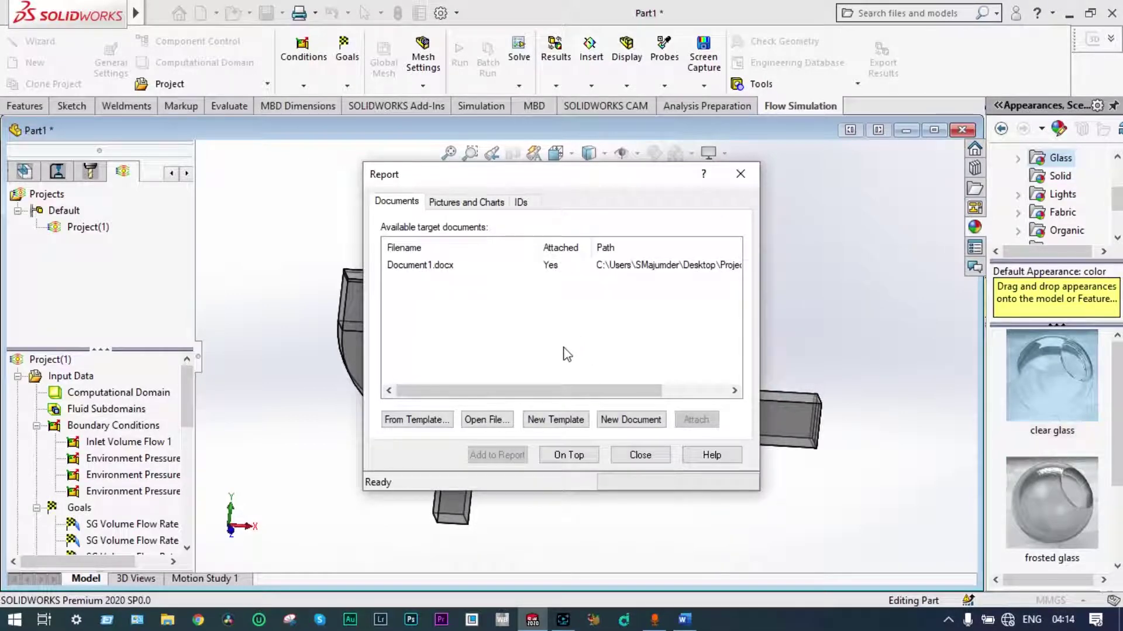
Switch to Word and look through the generated report from the cover page to its end.
{"action": "left_click", "coordinate": [681, 622]}
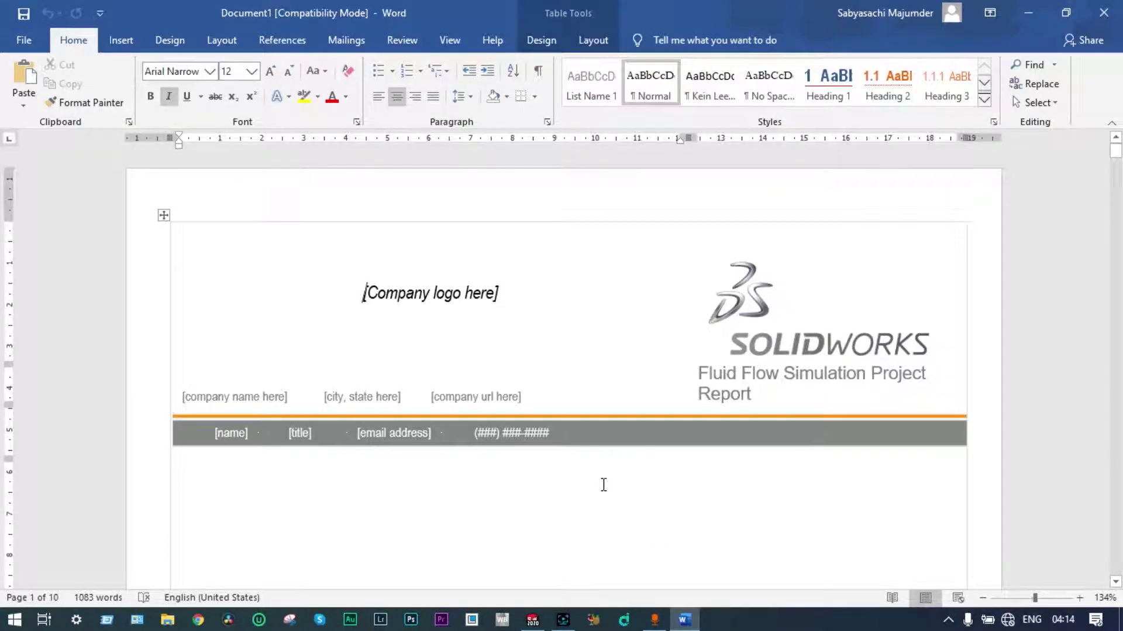
{"action": "scroll", "coordinate": [604, 484], "scroll_direction": "down", "scroll_amount": 8}
{"action": "left_click_drag", "start_coordinate": [1117, 172], "coordinate": [1102, 544]}
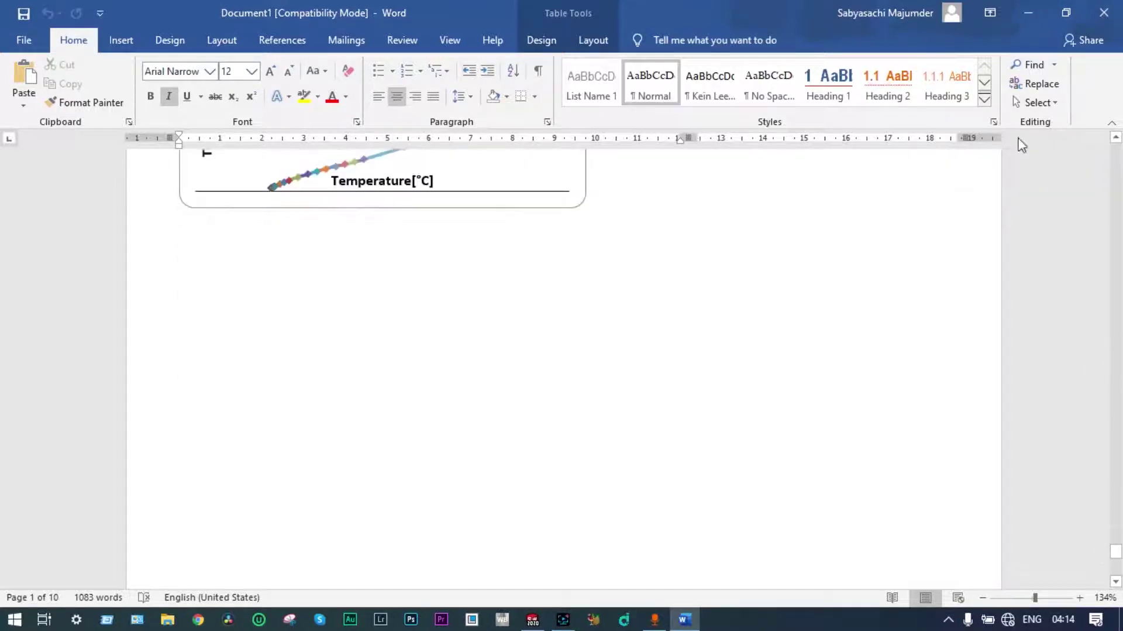
{"action": "left_click", "coordinate": [1029, 14]}
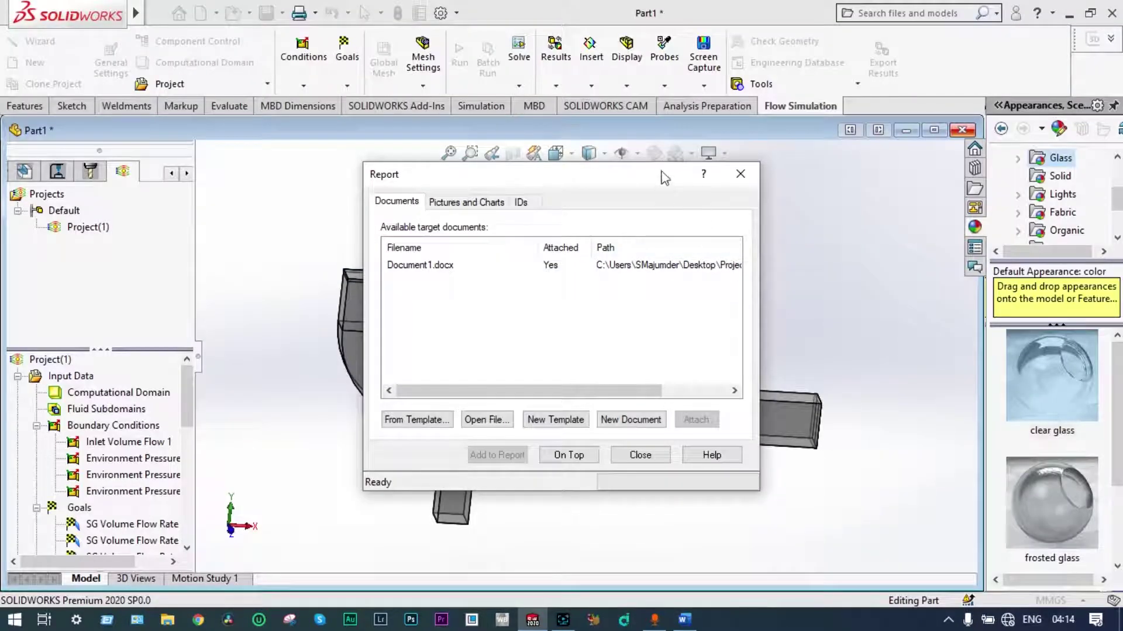
Add the current image of the duct to the end of the report document.
{"action": "left_click_drag", "start_coordinate": [664, 176], "coordinate": [836, 155]}
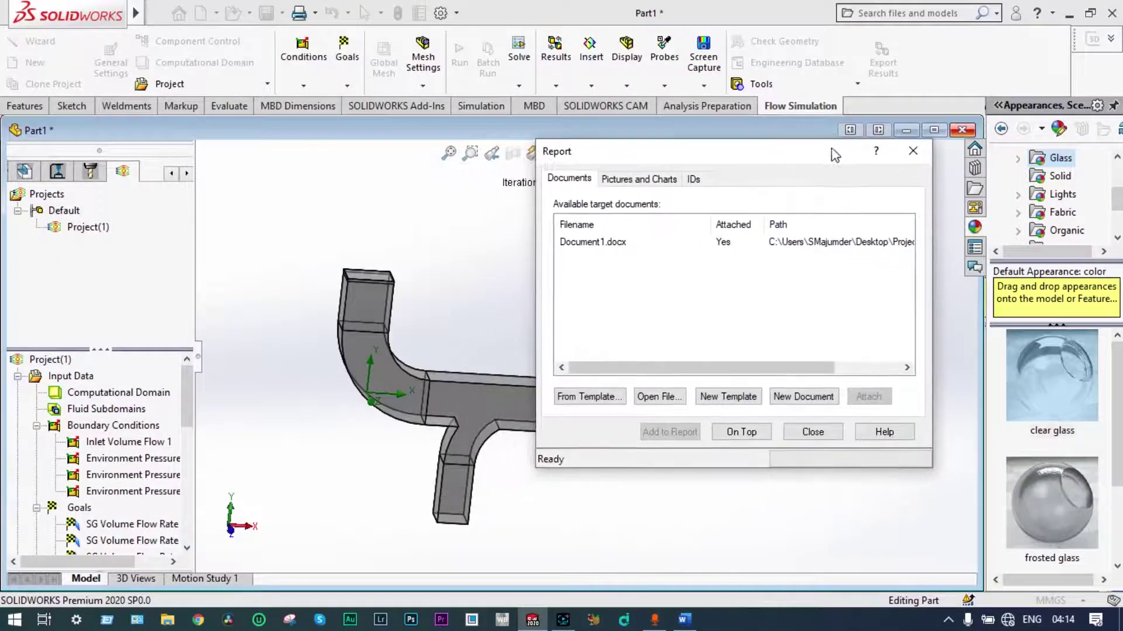
{"action": "left_click", "coordinate": [634, 182]}
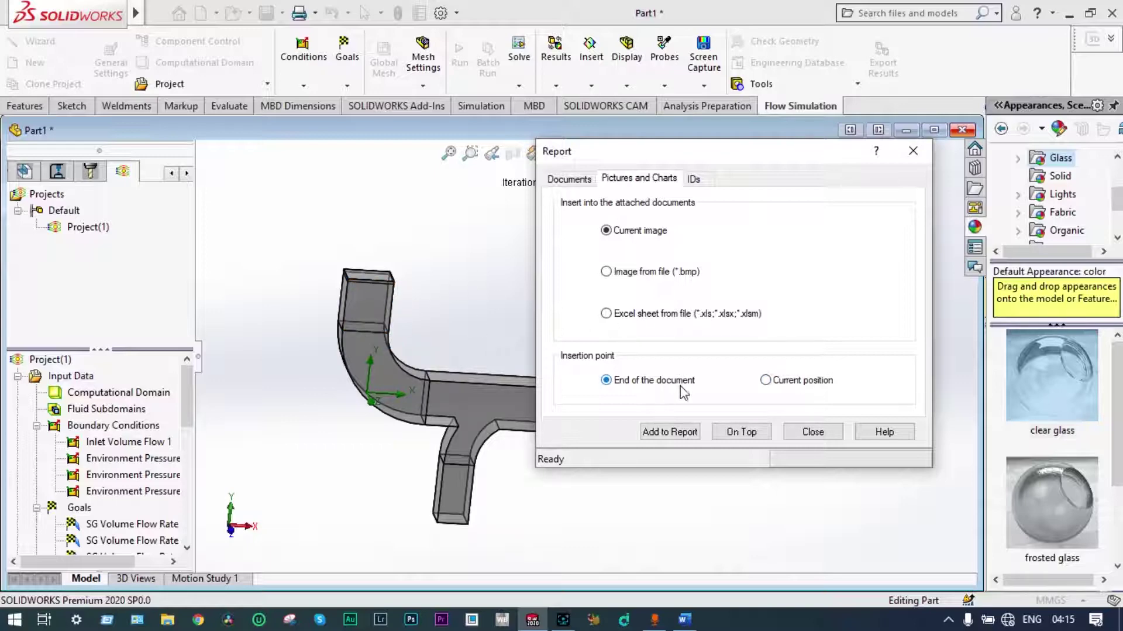
{"action": "left_click", "coordinate": [678, 436]}
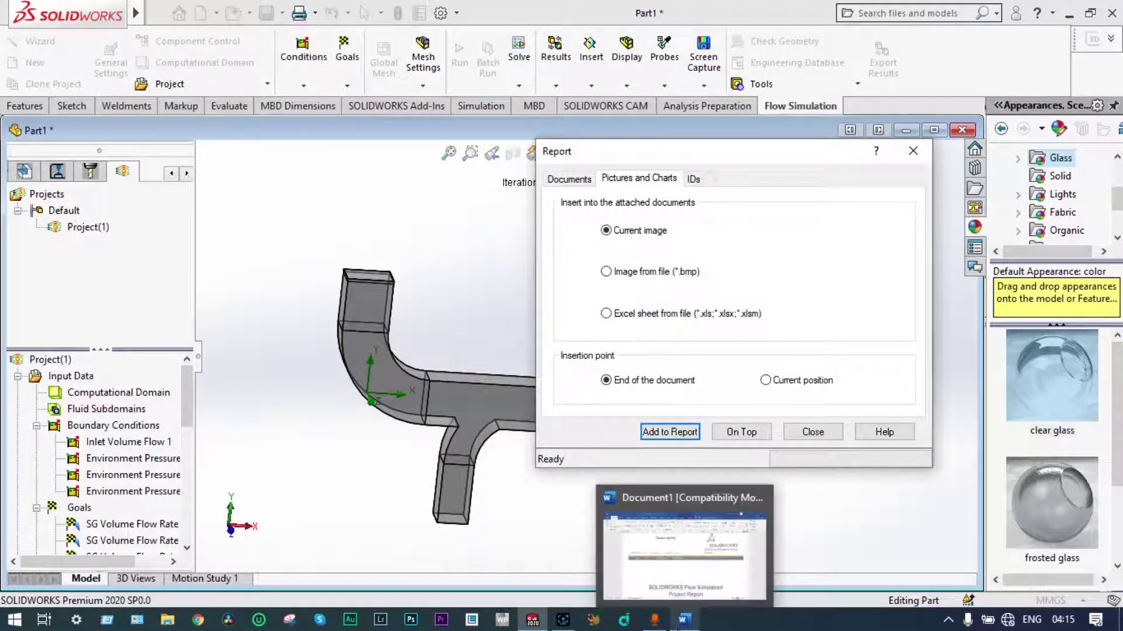
Switch to Word and check the duct image inserted at the end of the report.
{"action": "left_click", "coordinate": [684, 619]}
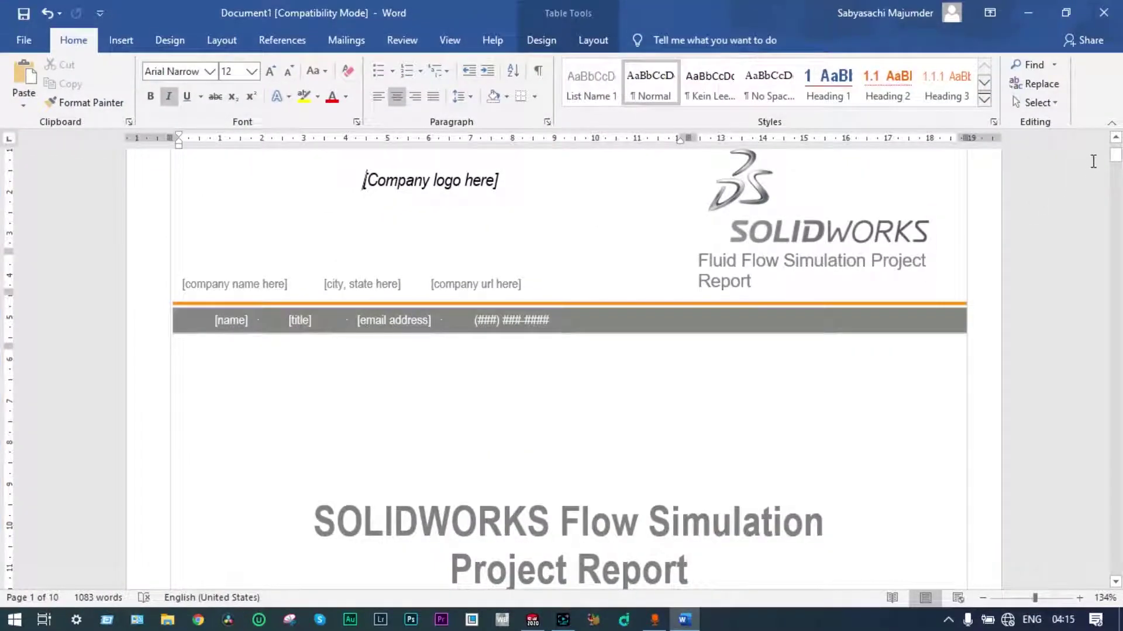
{"action": "left_click_drag", "start_coordinate": [1118, 164], "coordinate": [1117, 559]}
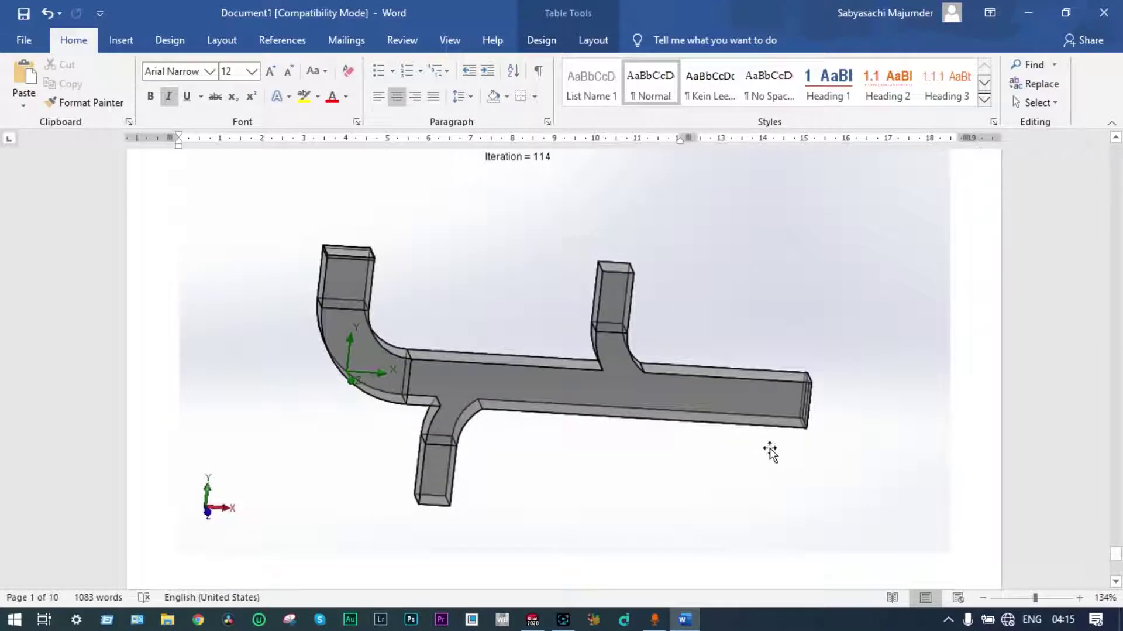
{"action": "scroll", "coordinate": [760, 443], "scroll_direction": "up", "scroll_amount": 1}
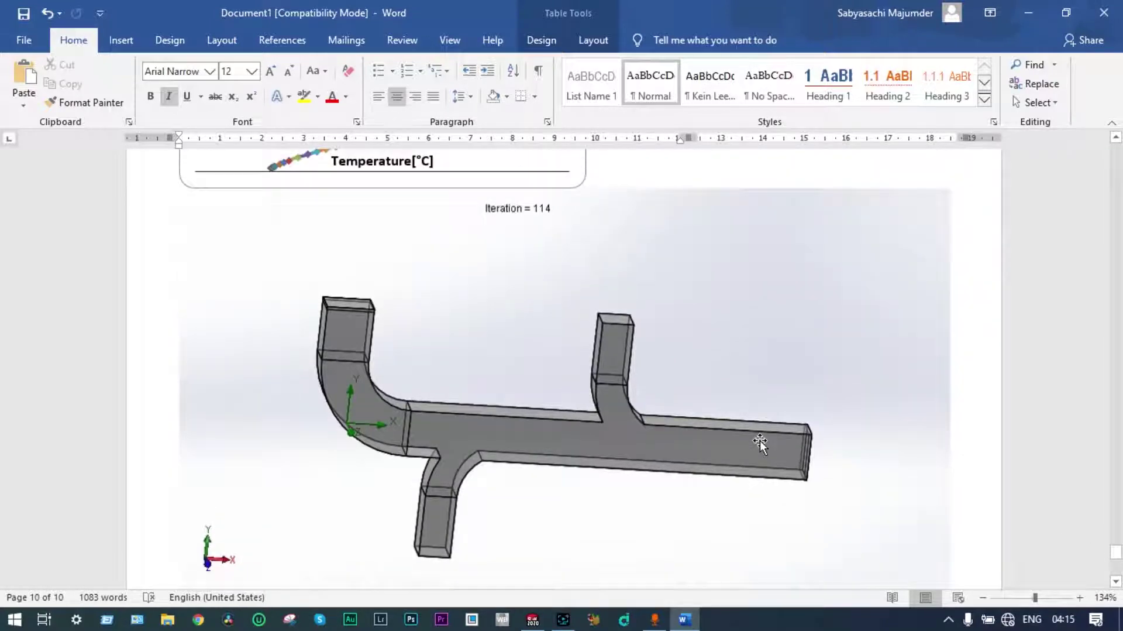
{"action": "left_click", "coordinate": [1028, 12]}
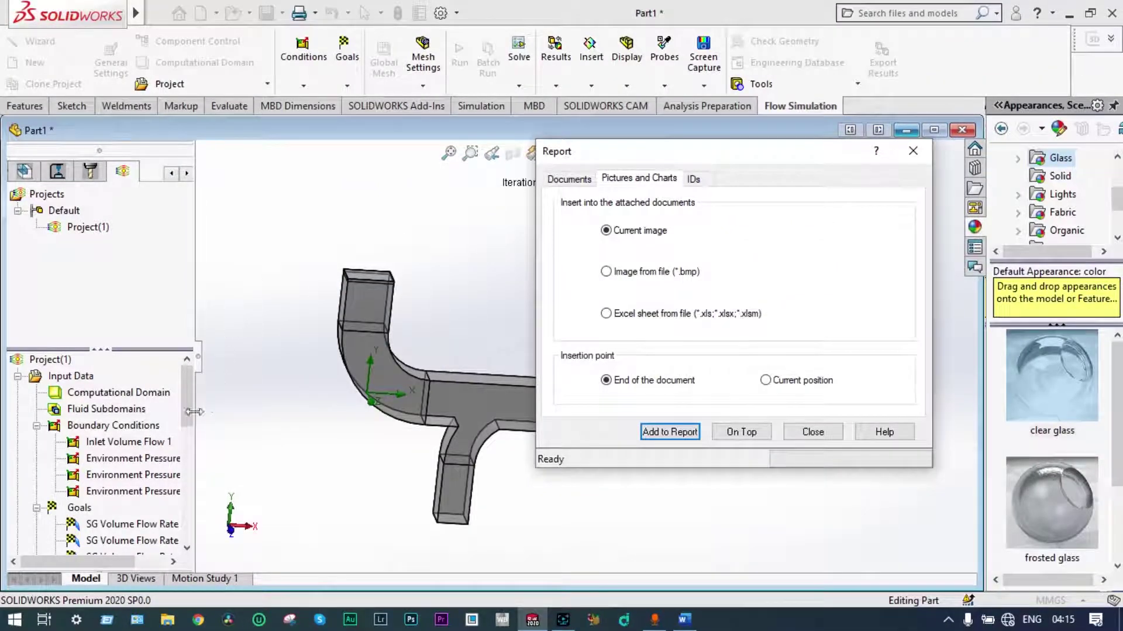
Show Cut Plot 1 on the duct and orient the model to the Front view.
{"action": "left_click_drag", "start_coordinate": [192, 409], "coordinate": [192, 468]}
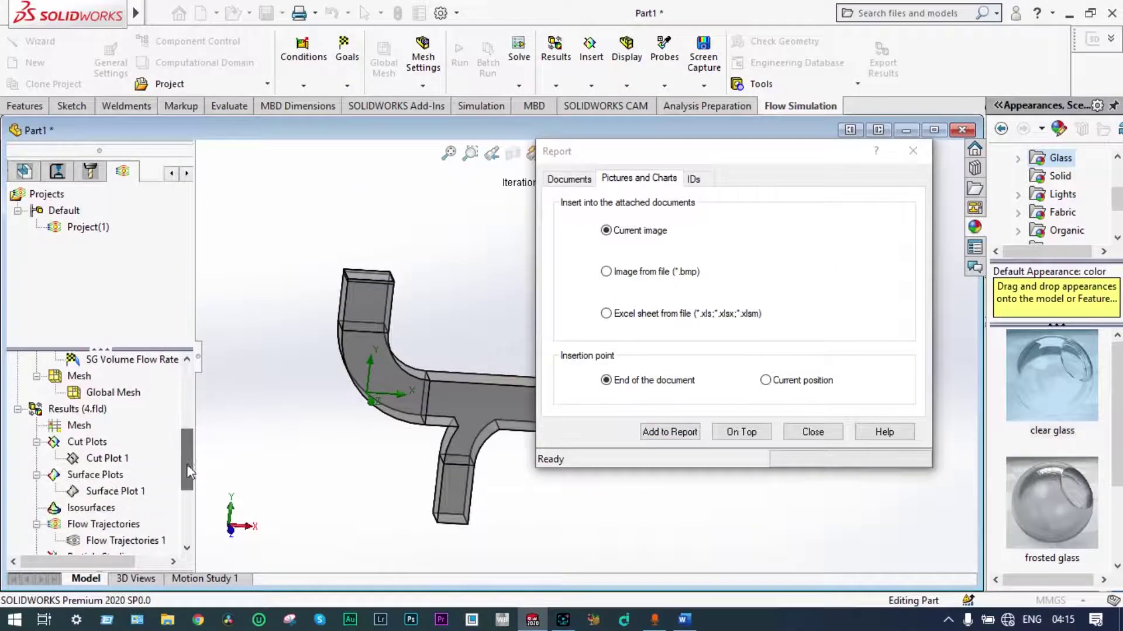
{"action": "right_click", "coordinate": [112, 460]}
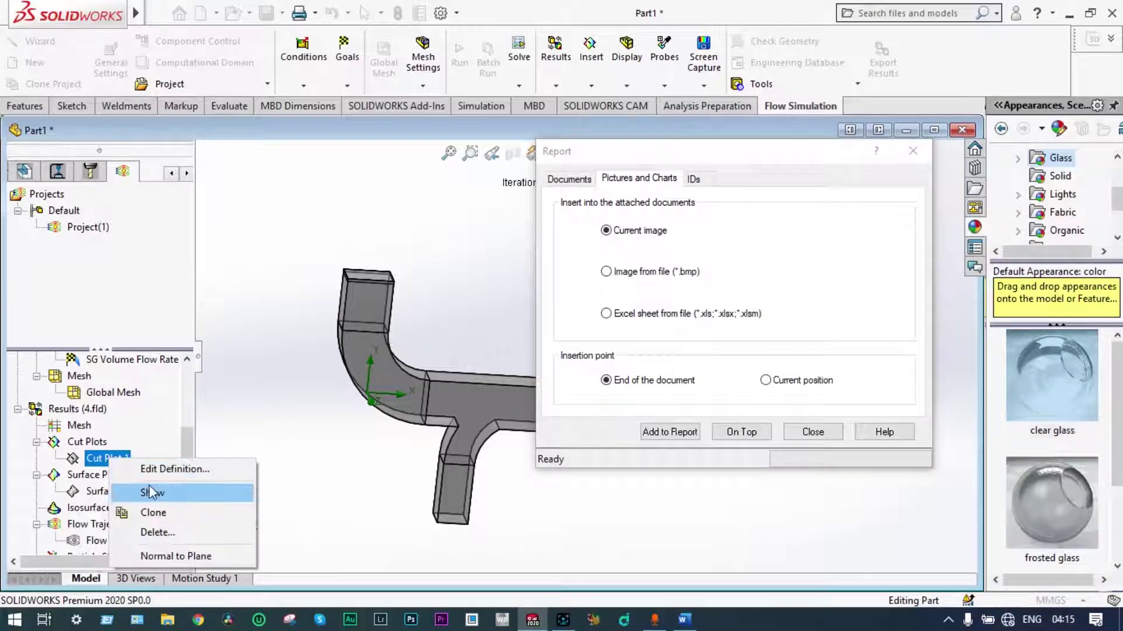
{"action": "left_click", "coordinate": [149, 485]}
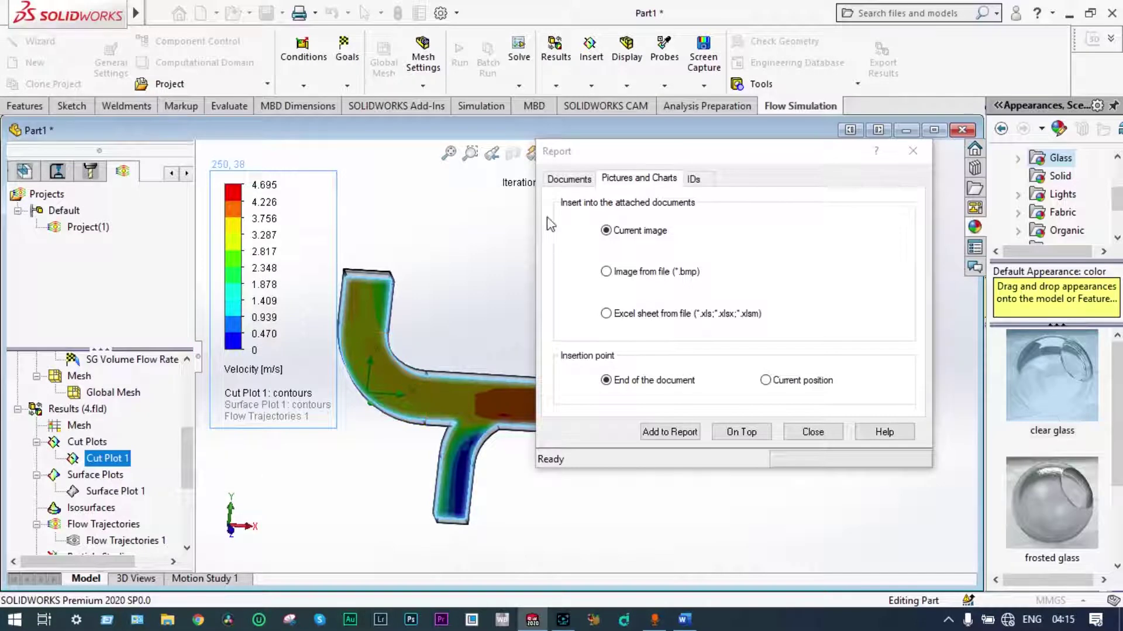
{"action": "left_click_drag", "start_coordinate": [569, 150], "coordinate": [763, 154]}
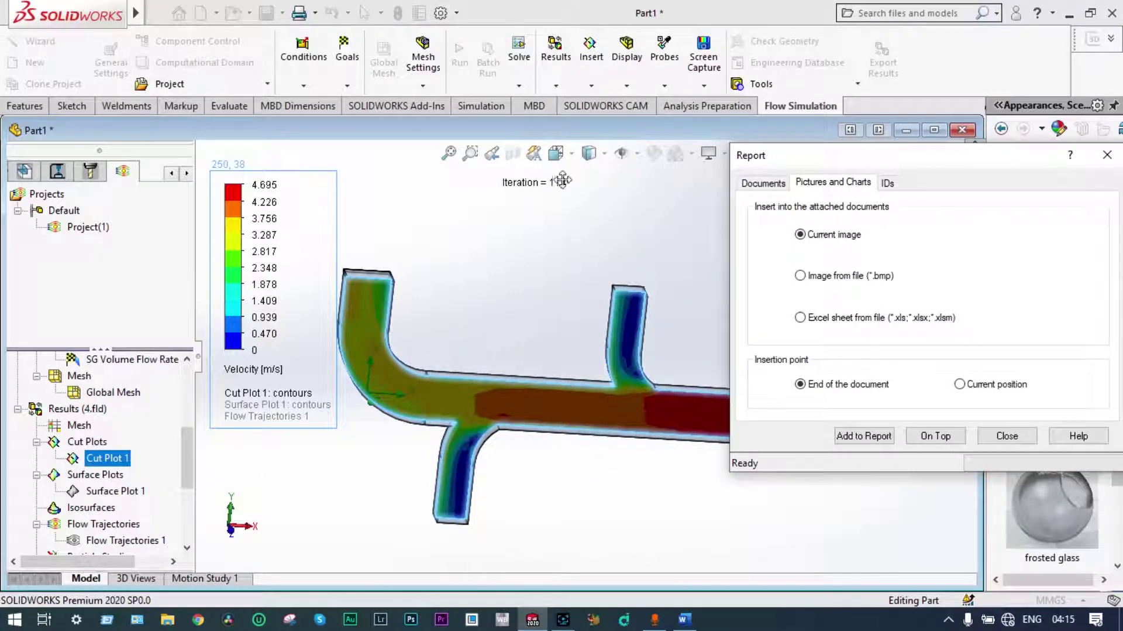
{"action": "left_click", "coordinate": [556, 153]}
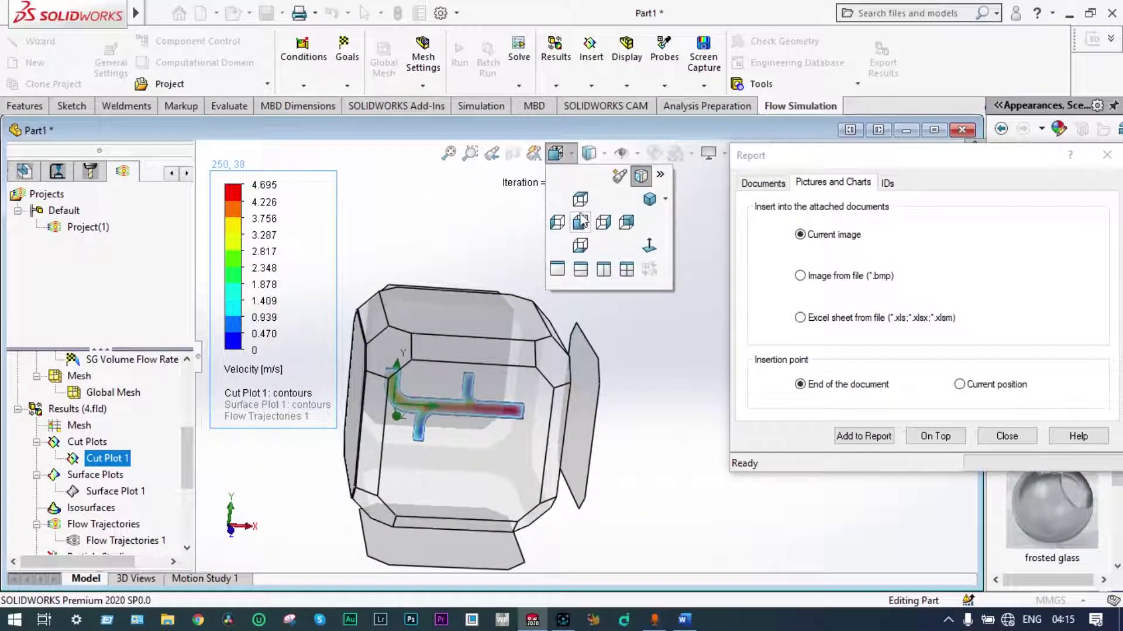
{"action": "left_click", "coordinate": [583, 223]}
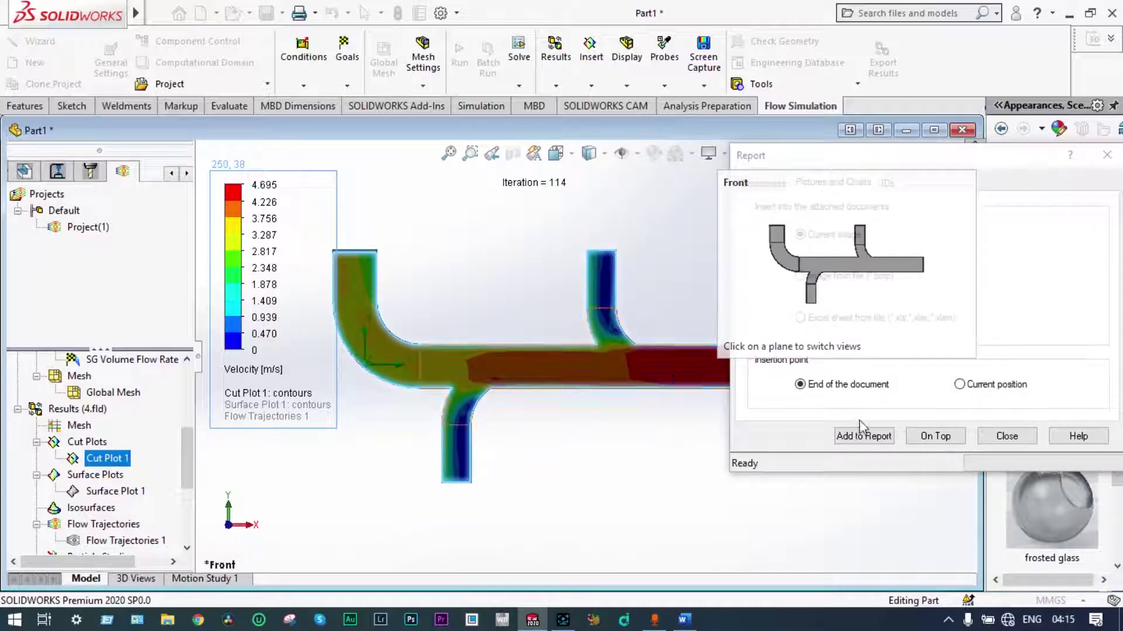
Add the current image of the velocity cut plot to the end of the report and check it in Word.
{"action": "left_click", "coordinate": [864, 436]}
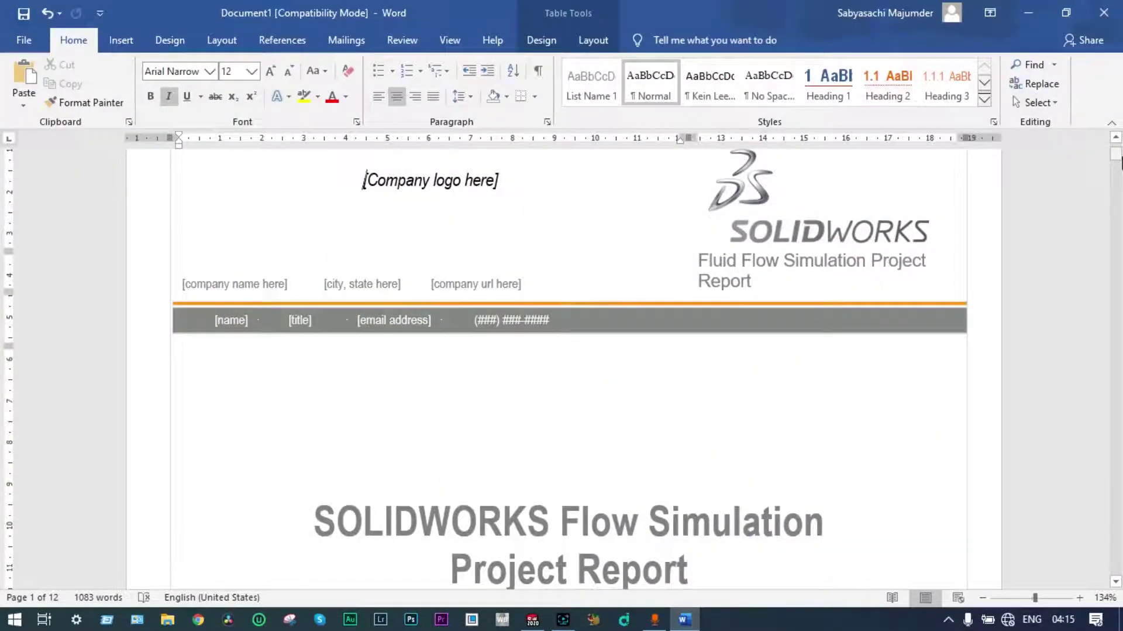
{"action": "left_click_drag", "start_coordinate": [1119, 162], "coordinate": [1120, 551]}
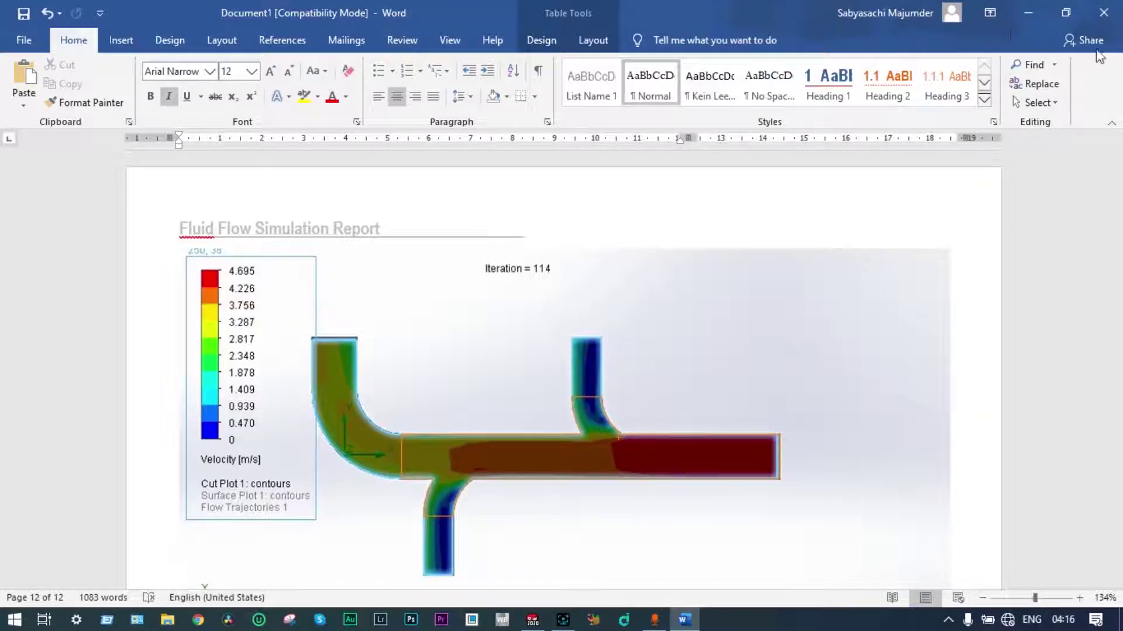
{"action": "left_click", "coordinate": [1034, 8]}
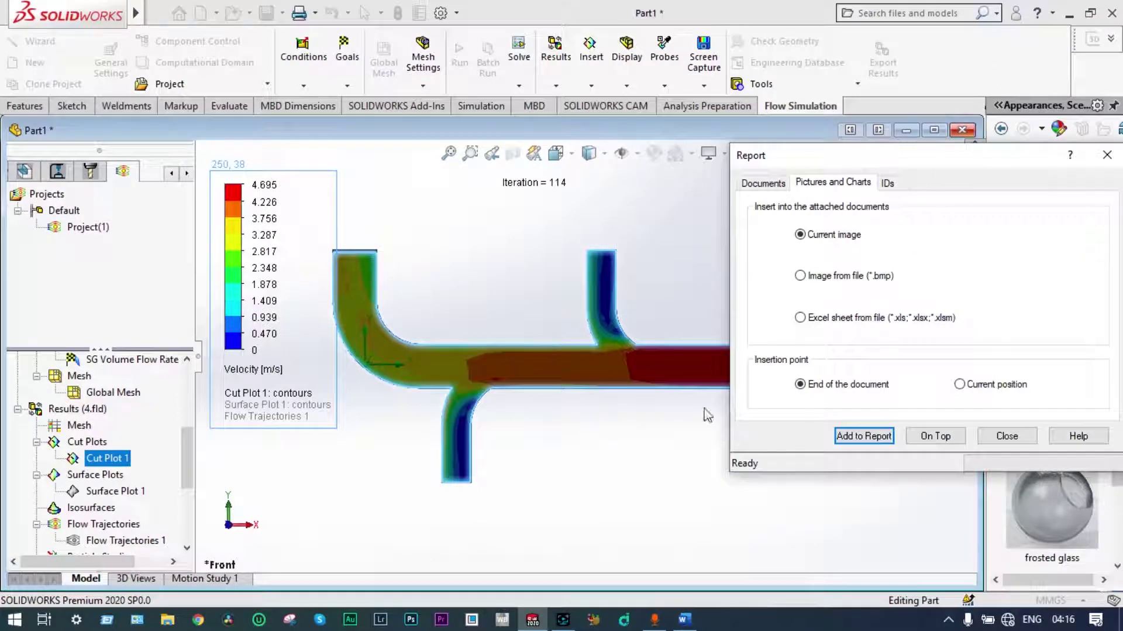
Change the displayed parameter of the duct's cut plot to Pressure.
{"action": "left_click", "coordinate": [252, 368]}
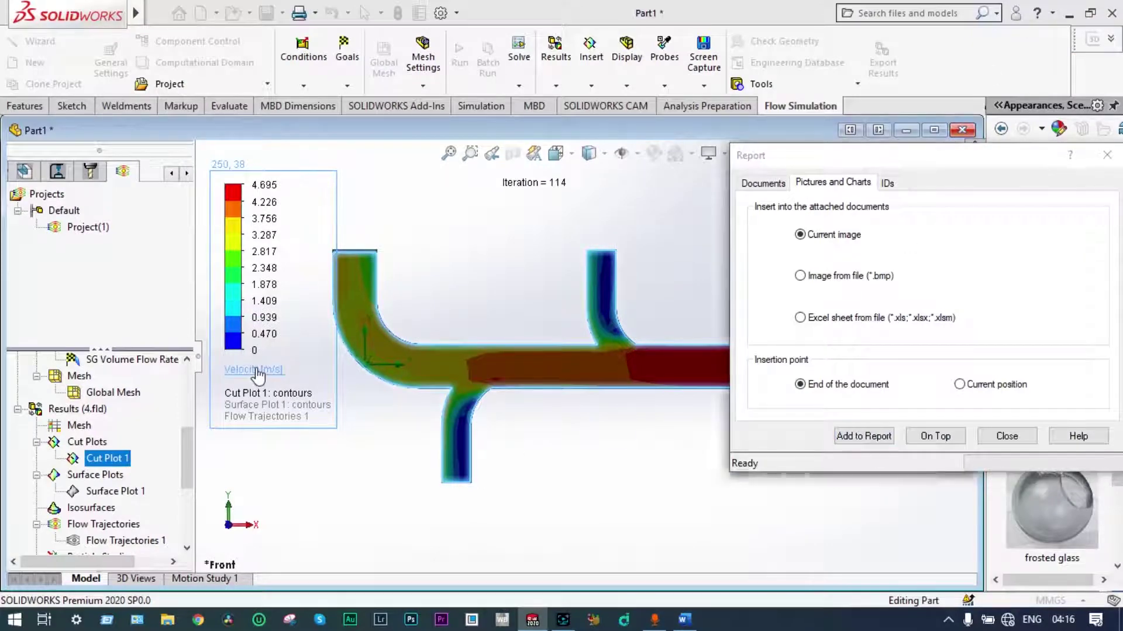
{"action": "left_click", "coordinate": [257, 374]}
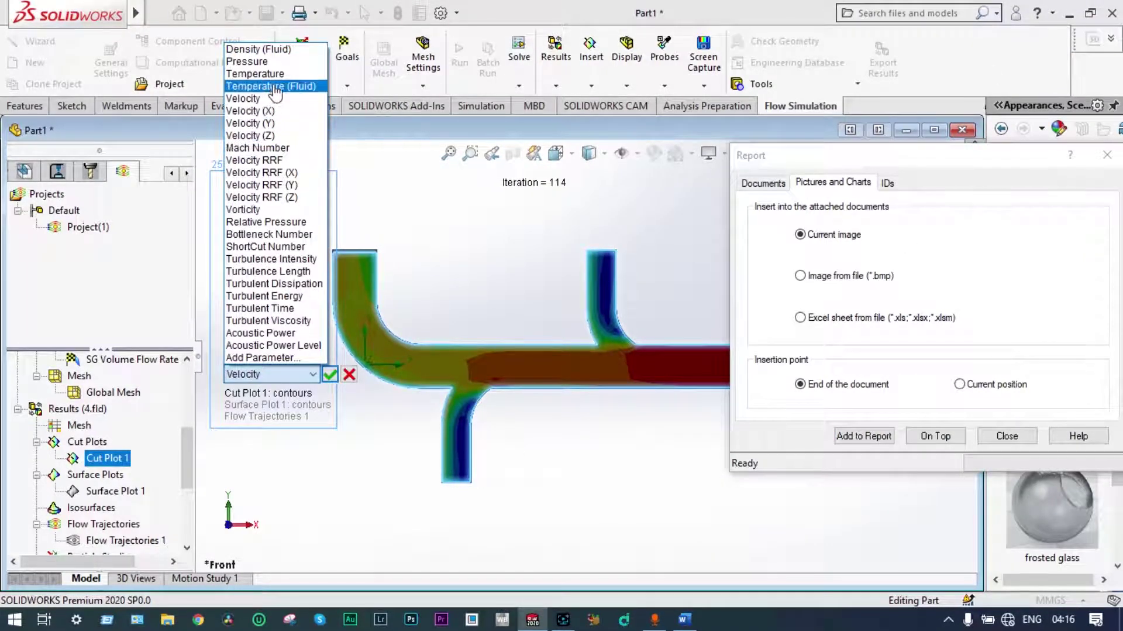
{"action": "left_click", "coordinate": [275, 61]}
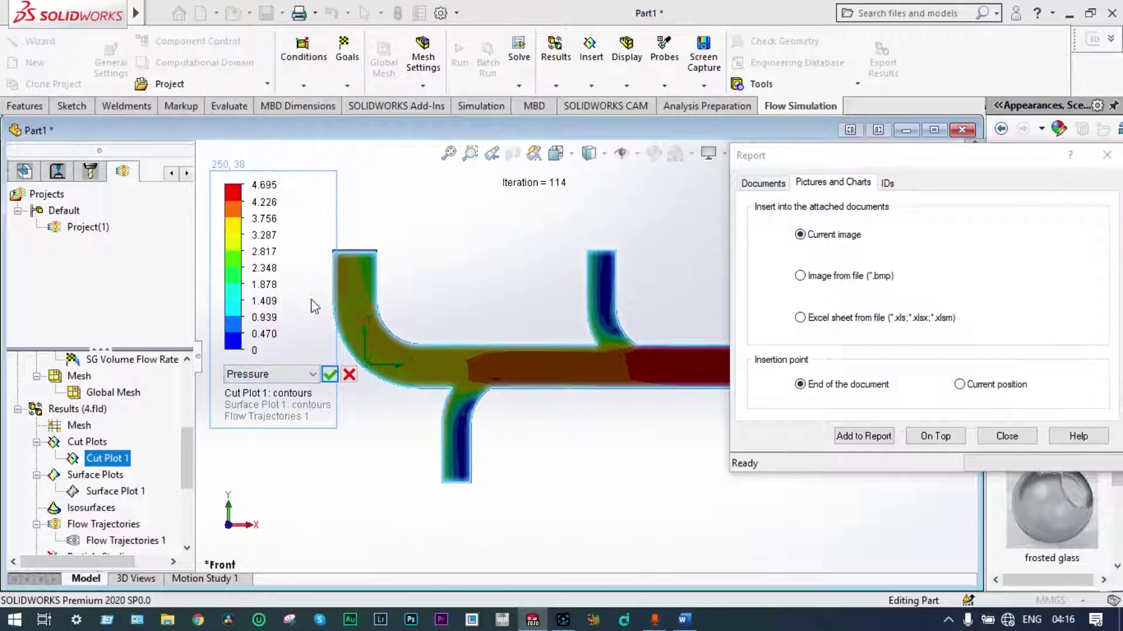
{"action": "left_click", "coordinate": [329, 374]}
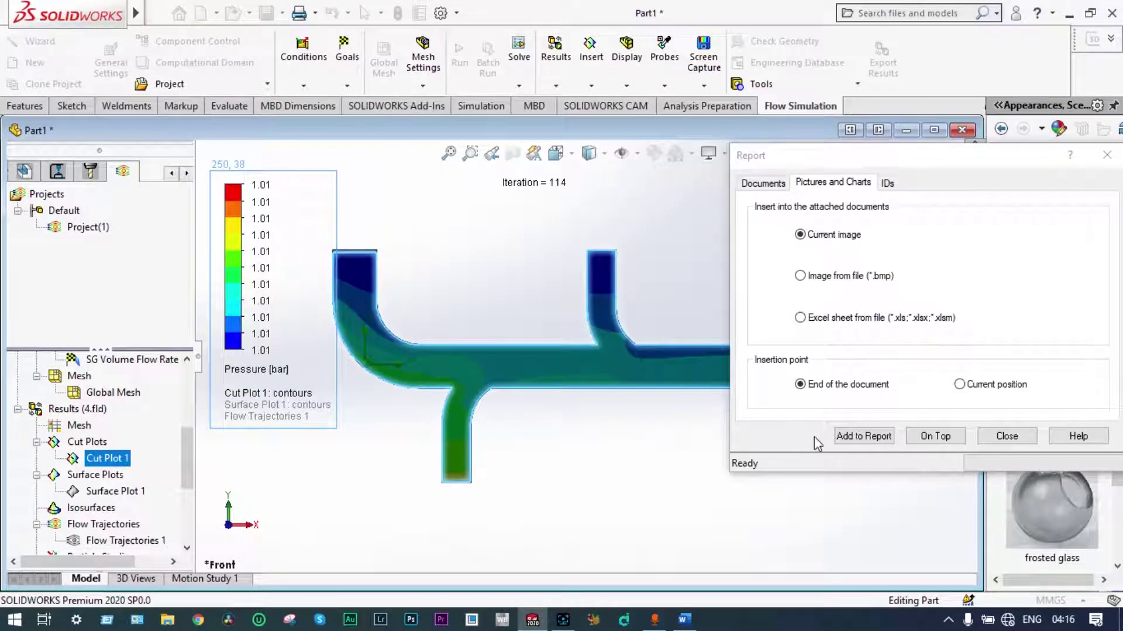
Add the current image of the pressure cut plot to the end of the report, check it in Word, and close the Report dialog.
{"action": "left_click", "coordinate": [853, 436]}
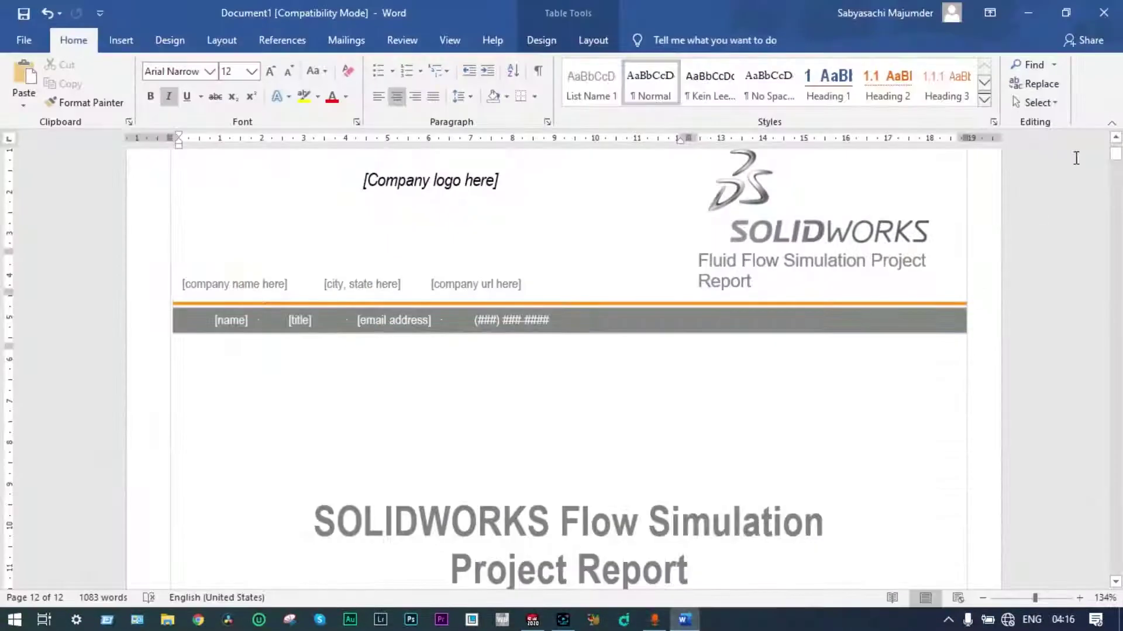
{"action": "left_click_drag", "start_coordinate": [1116, 153], "coordinate": [1118, 564]}
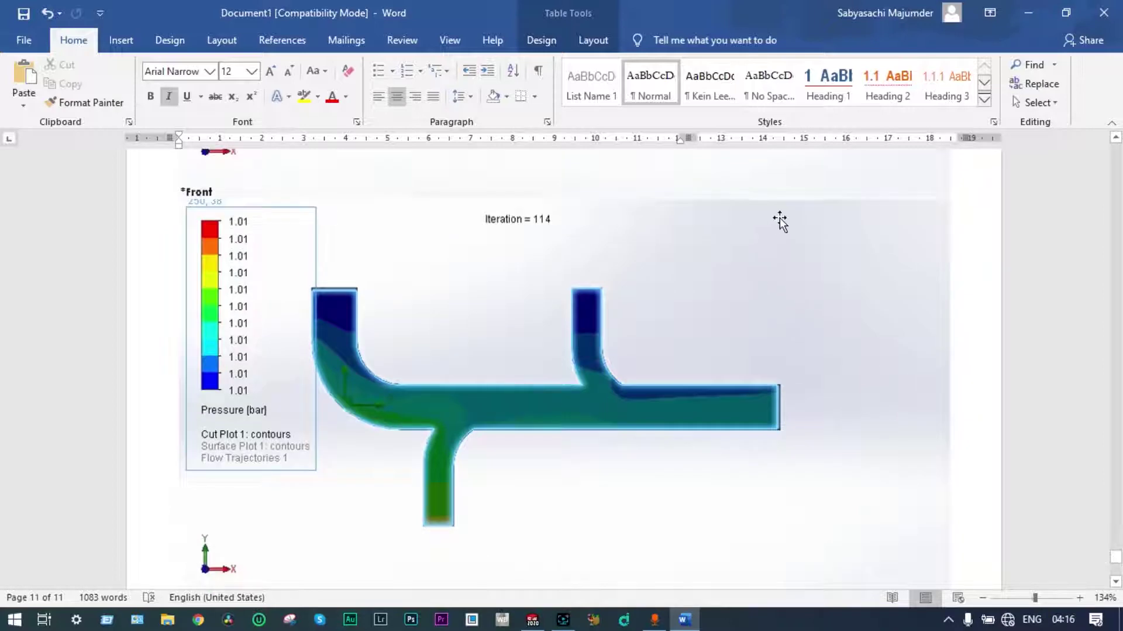
{"action": "left_click", "coordinate": [1028, 12]}
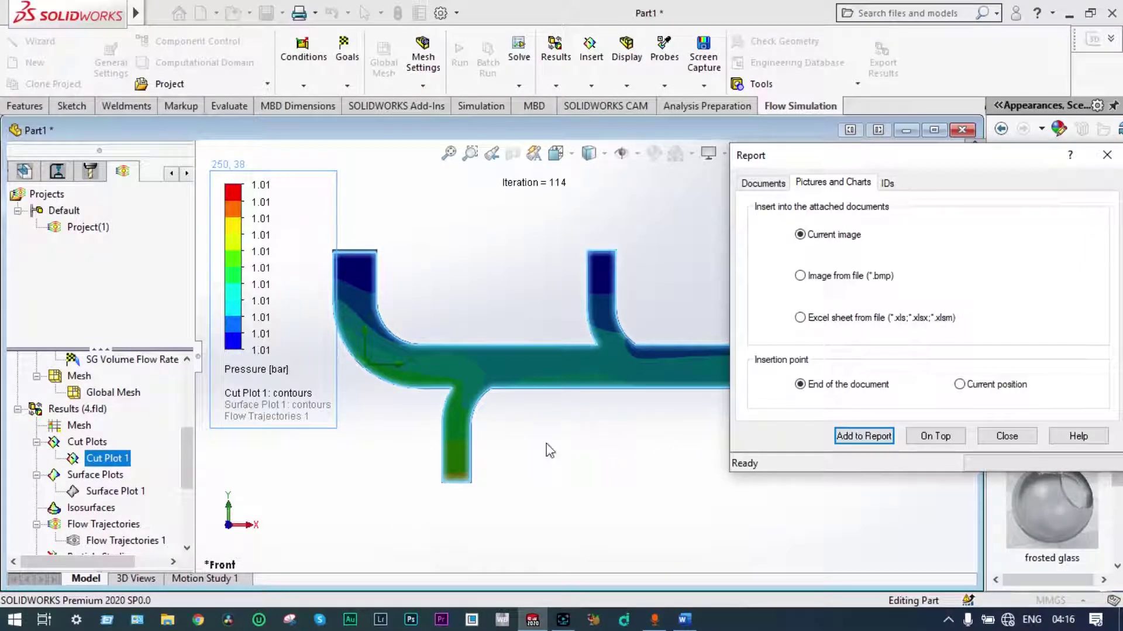
{"action": "left_click", "coordinate": [1007, 436]}
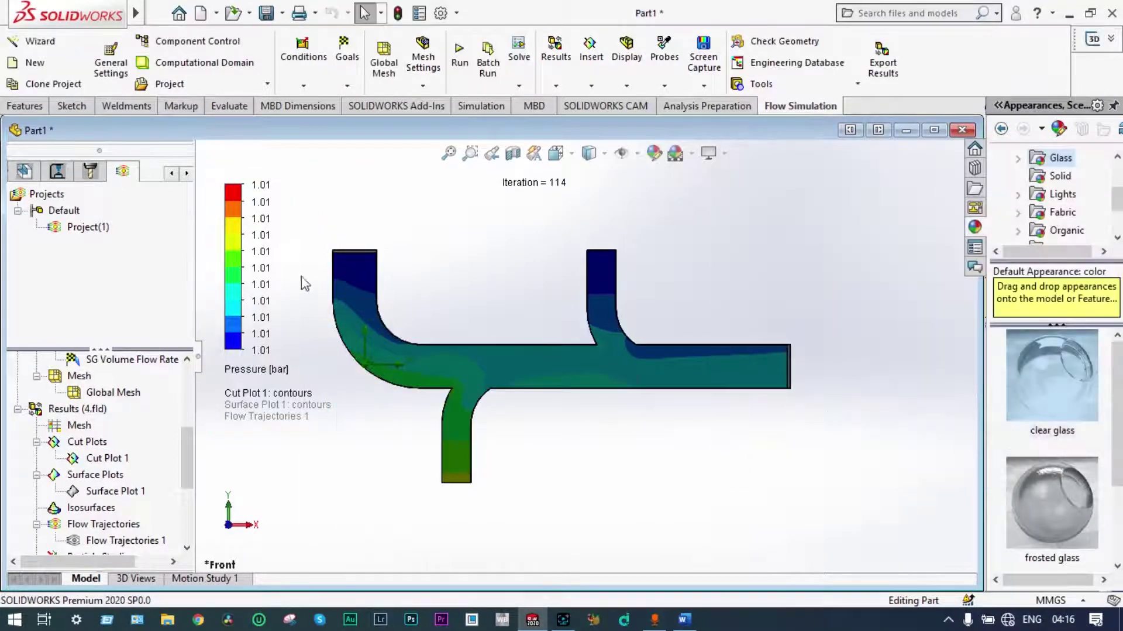